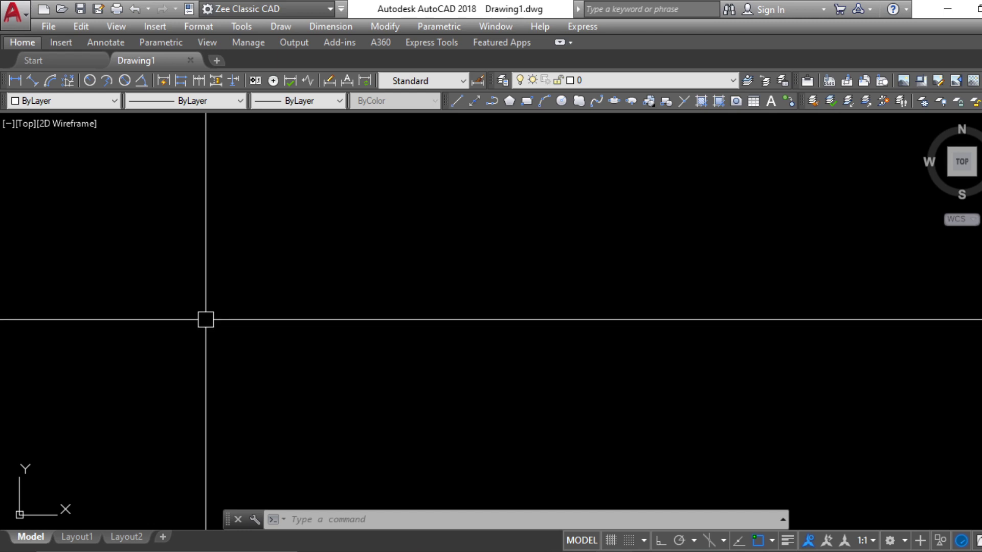
Step: Switch to the 3D Modeling workspace and set the visual style to Shaded with edges
{"action": "left_click", "coordinate": [297, 7]}
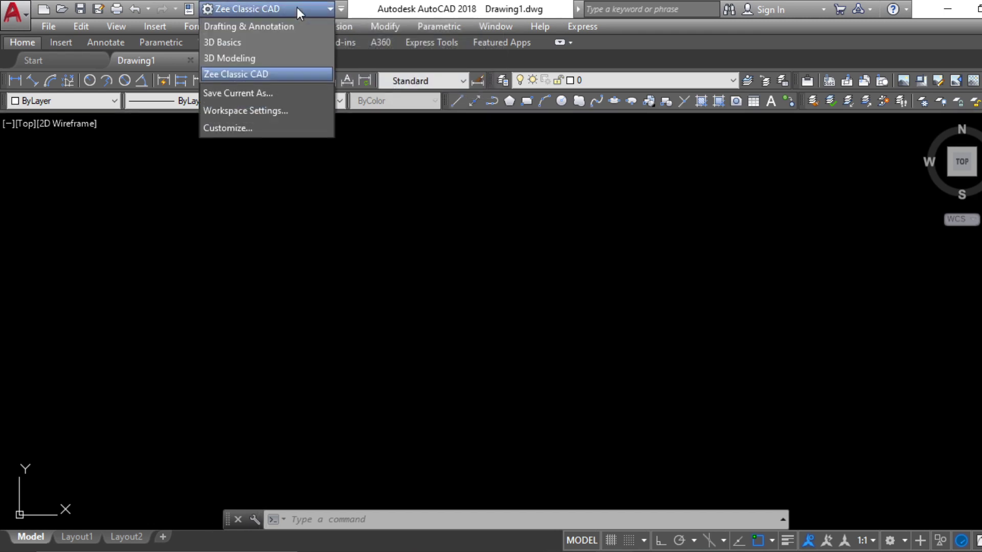
{"action": "left_click", "coordinate": [268, 58]}
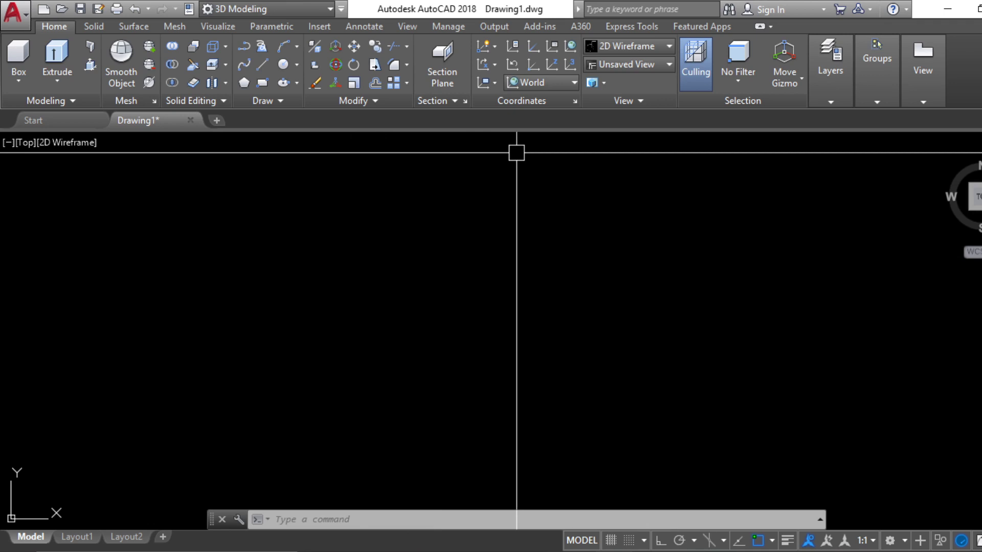
{"action": "left_click", "coordinate": [667, 50]}
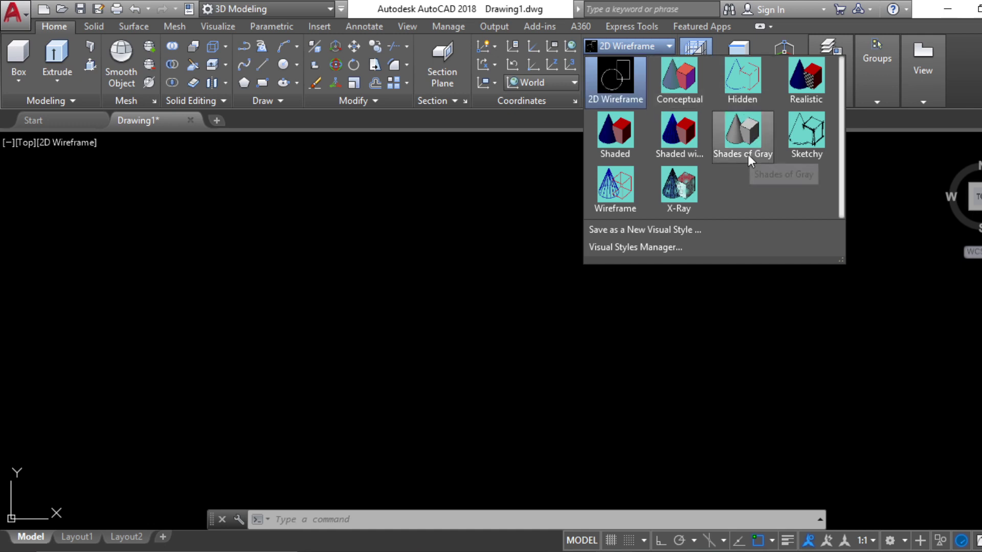
{"action": "left_click", "coordinate": [680, 140]}
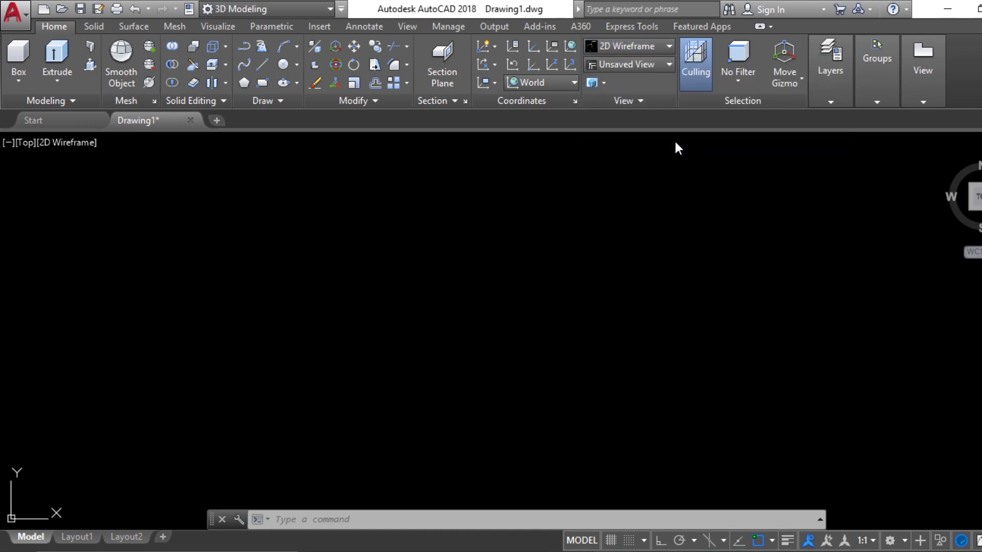
Step: Set the model view to SE Isometric
{"action": "left_click", "coordinate": [656, 65]}
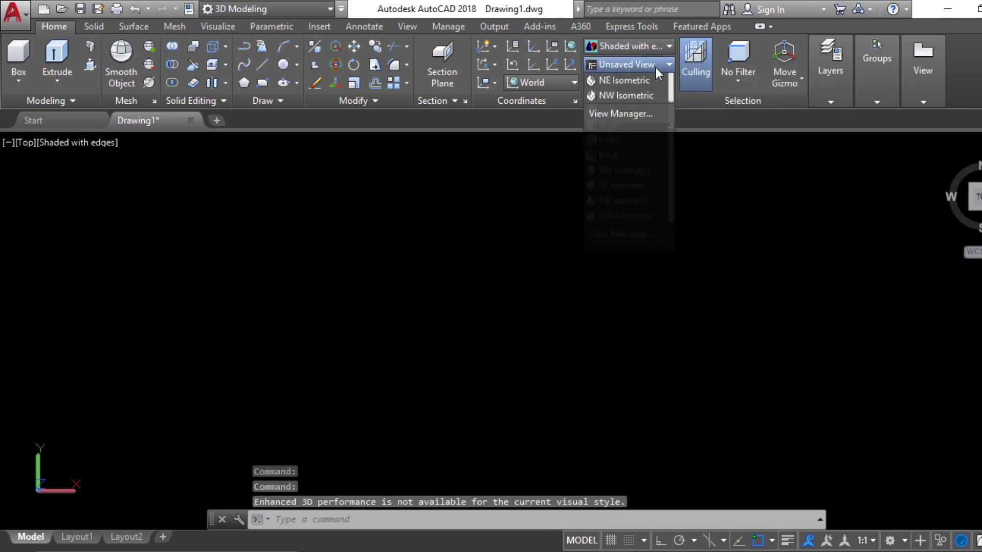
{"action": "left_click", "coordinate": [646, 187]}
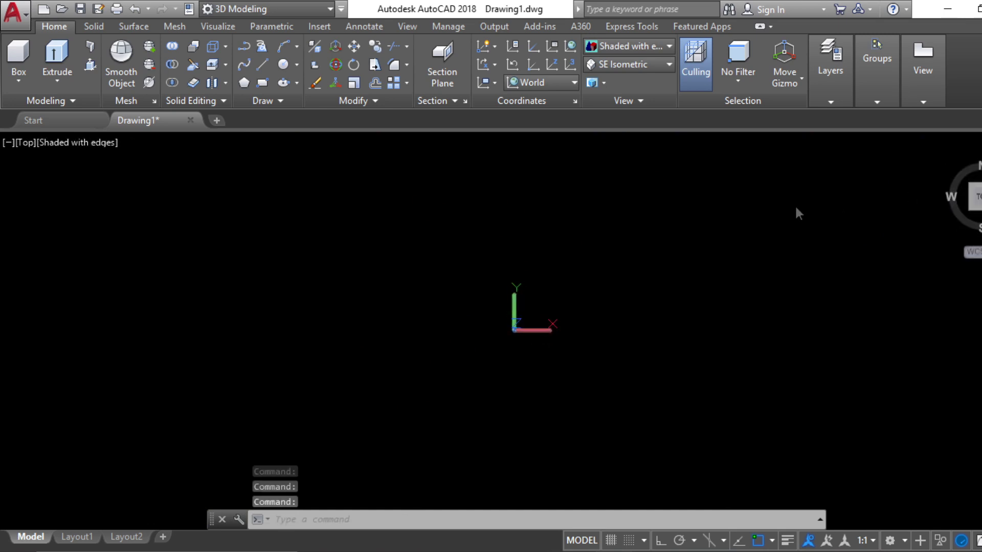
{"action": "middle_click_drag", "start_coordinate": [586, 301], "coordinate": [407, 343]}
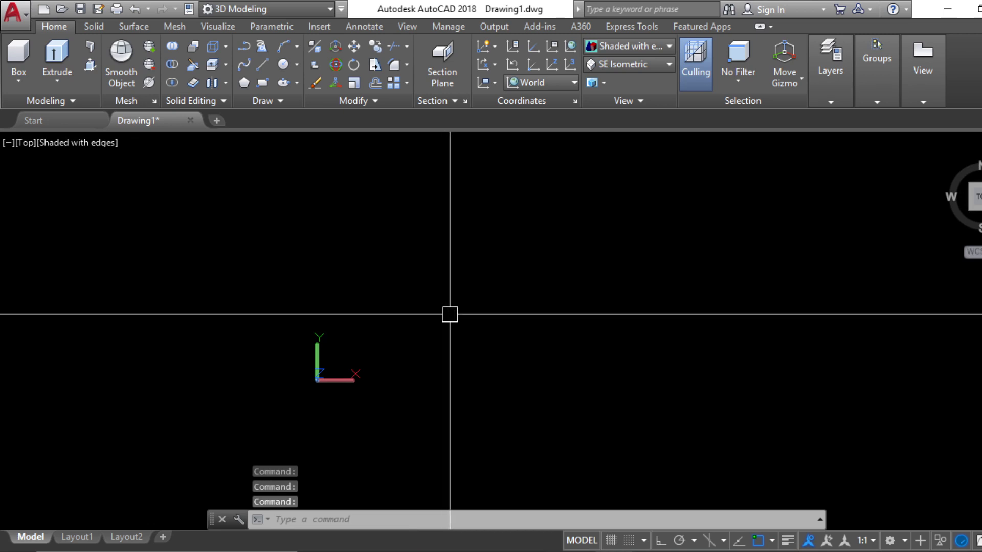
Step: Draw a 4 by 4 square beside the coordinate origin using the rectangle's length and width dimensions
{"action": "key", "text": "Escape"}
{"action": "key", "text": "Escape"}
{"action": "key", "text": "Escape"}
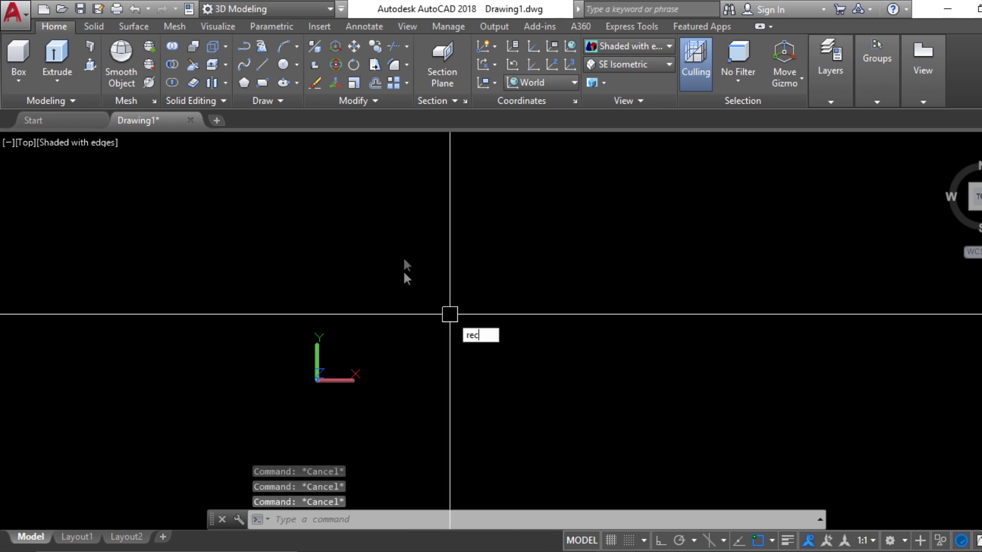
{"action": "type", "text": "rec"}
{"action": "key", "text": "Return"}
{"action": "left_click", "coordinate": [388, 245]}
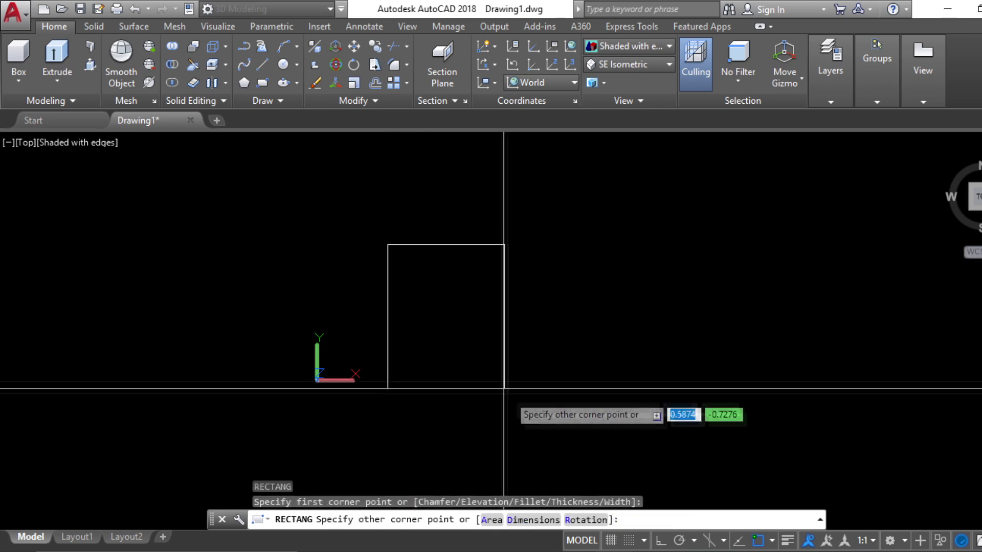
{"action": "key", "text": "Return"}
{"action": "type", "text": "4"}
{"action": "key", "text": "Return"}
{"action": "type", "text": "4"}
{"action": "key", "text": "Return"}
{"action": "left_click", "coordinate": [558, 402]}
{"action": "scroll", "coordinate": [437, 299], "scroll_direction": "down", "scroll_amount": 3}
{"action": "scroll", "coordinate": [436, 299], "scroll_direction": "up", "scroll_amount": 3}
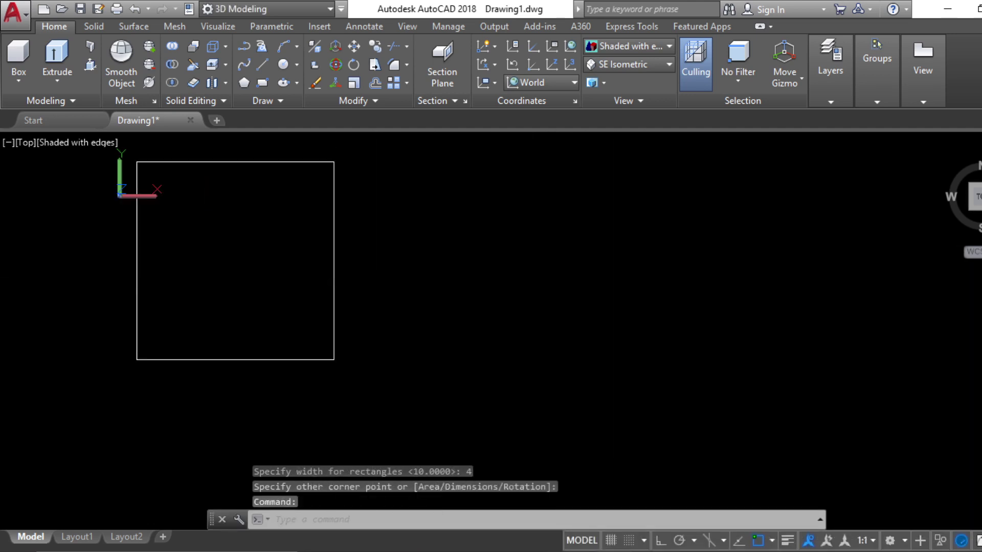
Step: Draw a separate 2 by 2 square to the right of the 4 by 4 square
{"action": "key", "text": "Escape"}
{"action": "key", "text": "Escape"}
{"action": "key", "text": "Escape"}
{"action": "type", "text": "rec"}
{"action": "key", "text": "Return"}
{"action": "left_click", "coordinate": [474, 252]}
{"action": "type", "text": "d"}
{"action": "key", "text": "Return"}
{"action": "type", "text": "2"}
{"action": "key", "text": "Return"}
{"action": "type", "text": "2"}
{"action": "key", "text": "Return"}
{"action": "left_click", "coordinate": [611, 385]}
{"action": "key", "text": "Escape"}
Step: Move the 2 by 2 square by its lower-left corner onto the lower-right corner of the 4 by 4 square
{"action": "left_click", "coordinate": [656, 422]}
{"action": "left_click", "coordinate": [449, 237]}
{"action": "type", "text": "m"}
{"action": "key", "text": "Return"}
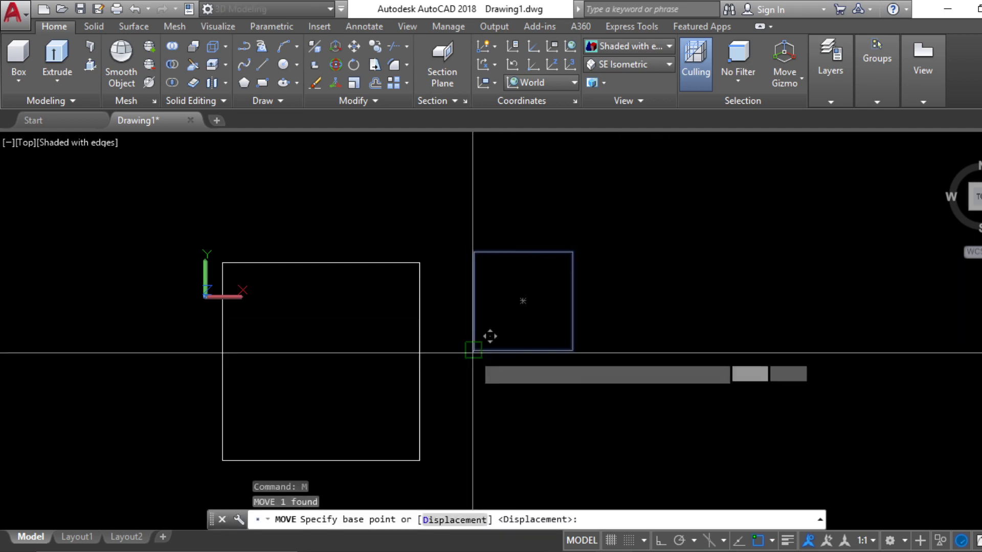
{"action": "left_click", "coordinate": [474, 351]}
{"action": "left_click", "coordinate": [419, 460]}
{"action": "scroll", "coordinate": [499, 368], "scroll_direction": "down", "scroll_amount": 4}
{"action": "scroll", "coordinate": [466, 482], "scroll_direction": "up", "scroll_amount": 3}
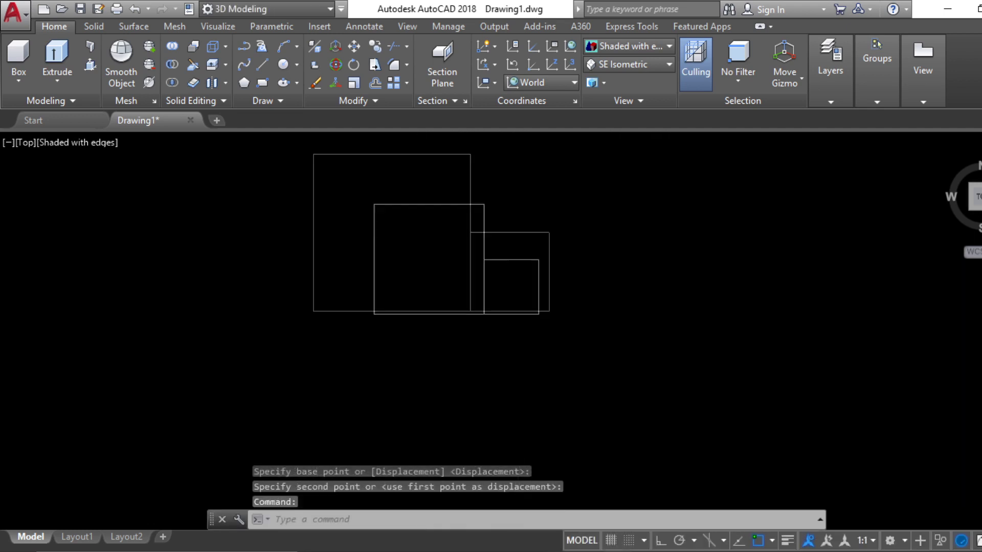
Step: Draw a 3 by 3 square below the two joined squares
{"action": "key", "text": "Escape"}
{"action": "key", "text": "Escape"}
{"action": "type", "text": "rec"}
{"action": "key", "text": "Return"}
{"action": "left_click", "coordinate": [411, 346]}
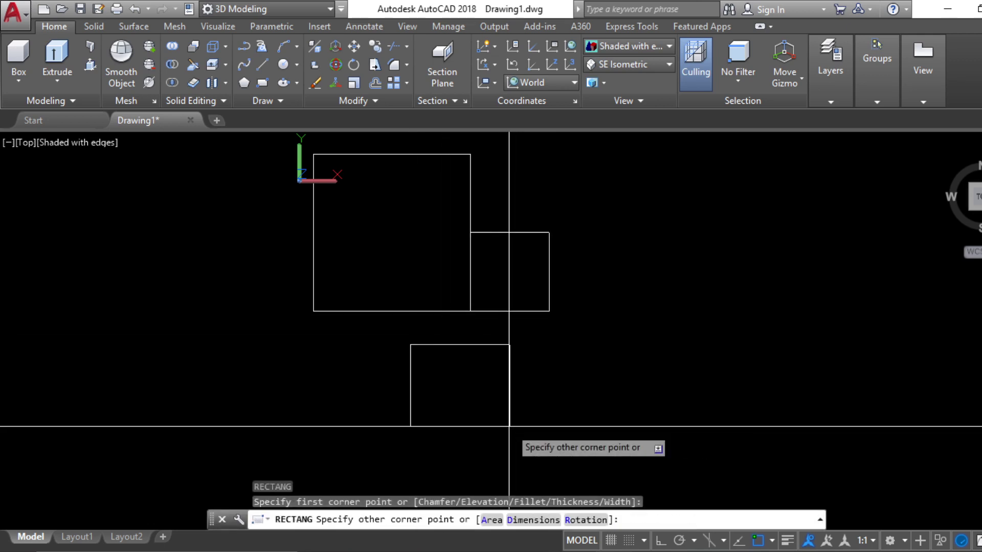
{"action": "type", "text": "d"}
{"action": "key", "text": "Return"}
{"action": "type", "text": "3"}
{"action": "key", "text": "Return"}
{"action": "type", "text": "3"}
{"action": "key", "text": "Return"}
{"action": "left_click", "coordinate": [509, 426]}
{"action": "key", "text": "Escape"}
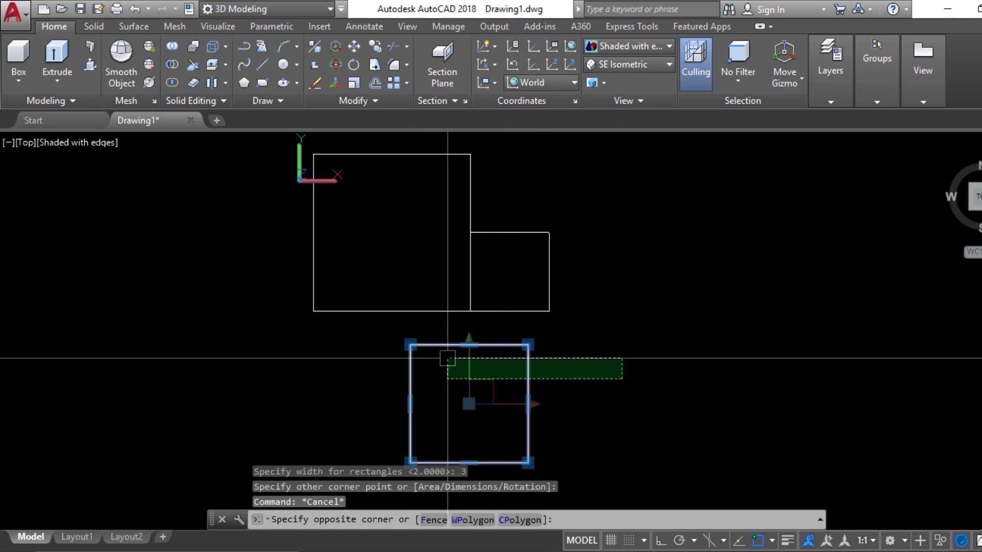
Step: Move the 3 by 3 square by its upper-right corner onto the lower-right corner of the 2 by 2 square
{"action": "left_click", "coordinate": [447, 358]}
{"action": "type", "text": "m"}
{"action": "key", "text": "Return"}
{"action": "left_click", "coordinate": [528, 346]}
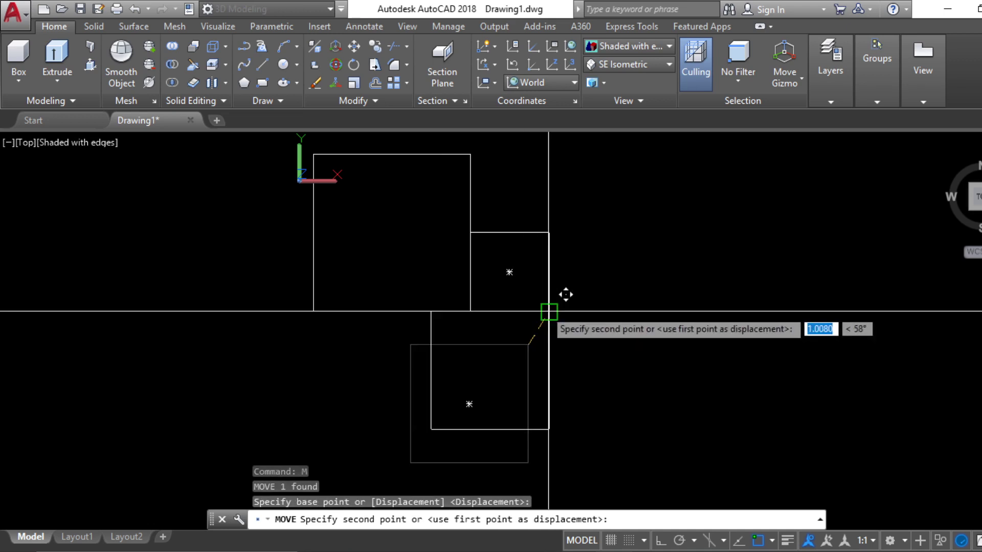
{"action": "left_click", "coordinate": [549, 311]}
{"action": "key", "text": "Escape"}
{"action": "scroll", "coordinate": [609, 401], "scroll_direction": "down", "scroll_amount": 2}
{"action": "scroll", "coordinate": [582, 397], "scroll_direction": "up", "scroll_amount": 3}
Step: Draw a 1 by 1 square to the right of the joined squares
{"action": "key", "text": "Escape"}
{"action": "type", "text": "rec"}
{"action": "key", "text": "Return"}
{"action": "left_click", "coordinate": [603, 314]}
{"action": "type", "text": "d"}
{"action": "key", "text": "Return"}
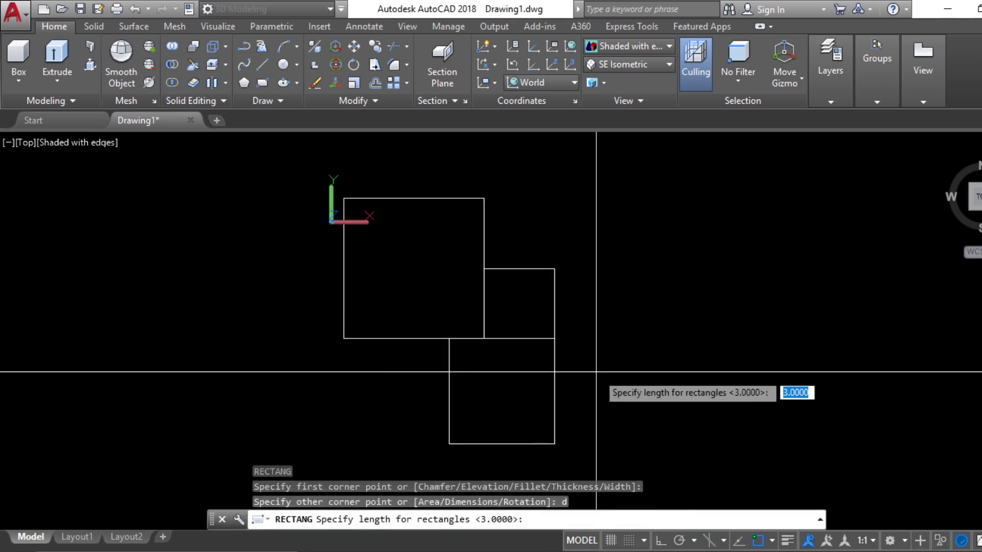
{"action": "type", "text": "1"}
{"action": "key", "text": "Return"}
{"action": "type", "text": "1"}
{"action": "key", "text": "Return"}
{"action": "left_click", "coordinate": [596, 372]}
{"action": "key", "text": "Escape"}
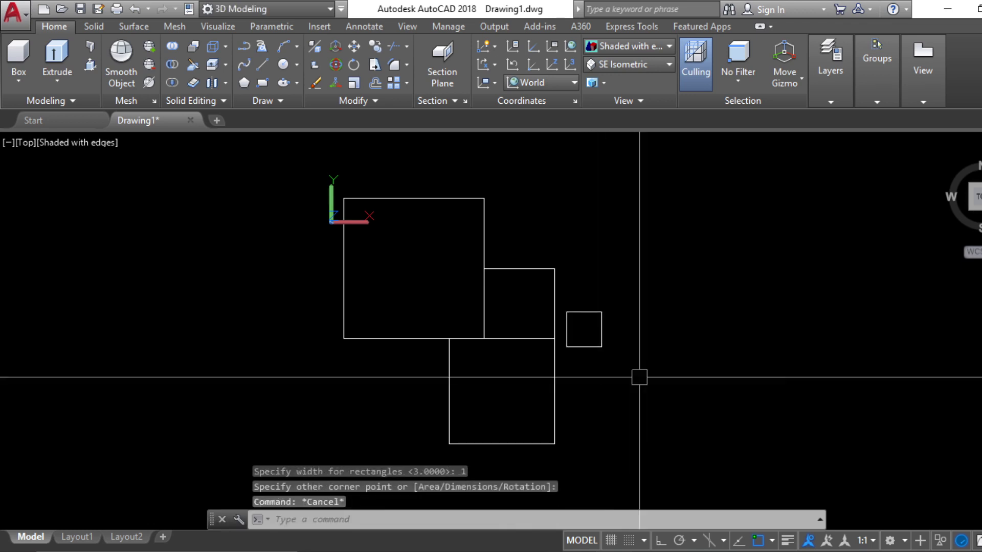
Step: Move the 1 by 1 square by its upper-right corner onto the upper-left corner of the 3 by 3 square
{"action": "left_click", "coordinate": [640, 377]}
{"action": "left_click", "coordinate": [584, 292]}
{"action": "left_click", "coordinate": [618, 306]}
{"action": "type", "text": "m"}
{"action": "key", "text": "Return"}
{"action": "left_click", "coordinate": [601, 311]}
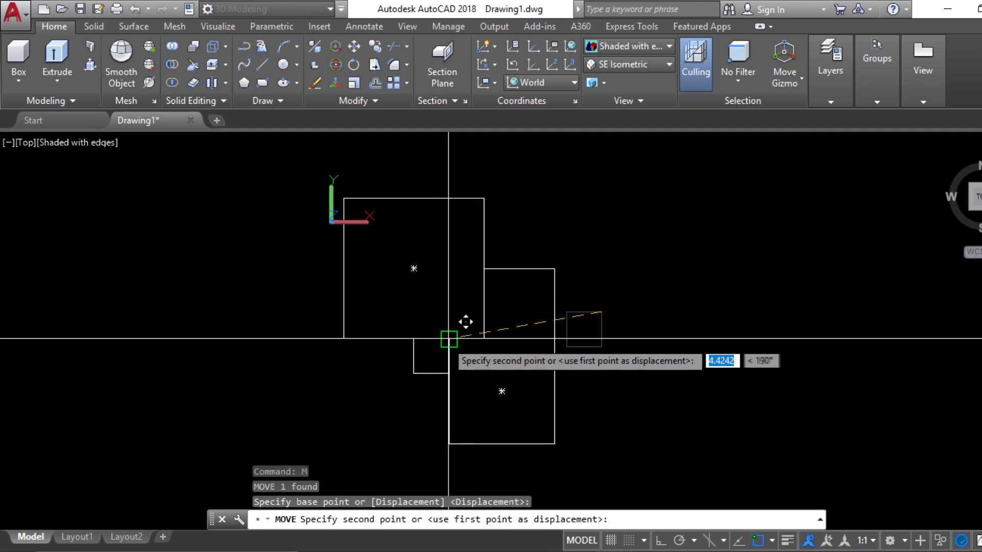
{"action": "left_click", "coordinate": [449, 338]}
{"action": "key", "text": "Escape"}
{"action": "scroll", "coordinate": [537, 393], "scroll_direction": "down", "scroll_amount": 2}
{"action": "middle_click_drag", "start_coordinate": [581, 412], "coordinate": [534, 409]}
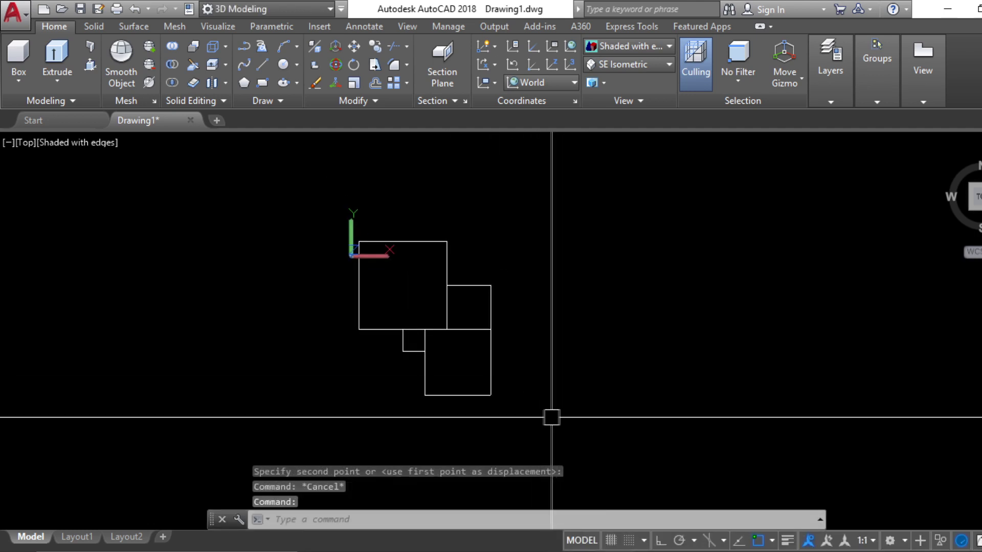
{"action": "key", "text": "Escape"}
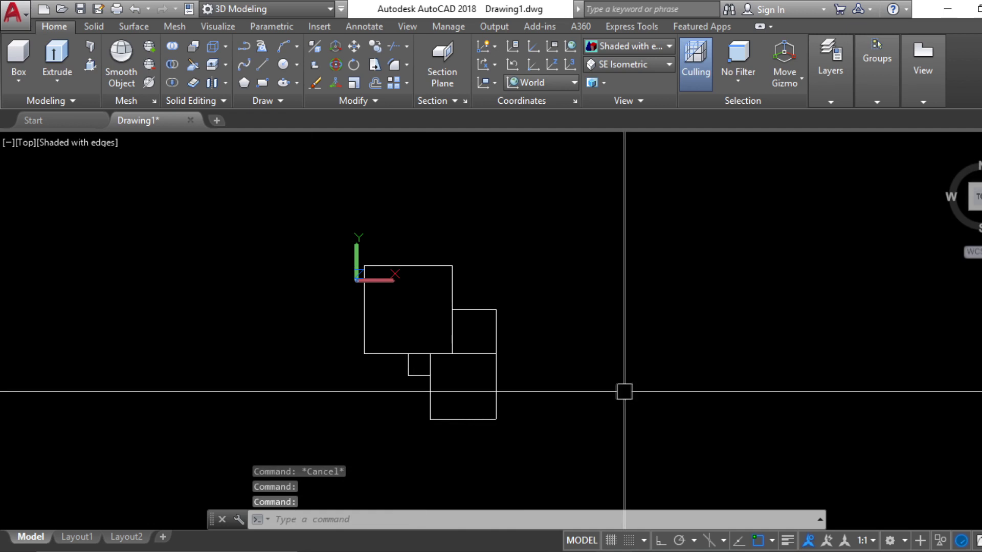
{"action": "scroll", "coordinate": [396, 302], "scroll_direction": "up", "scroll_amount": 2}
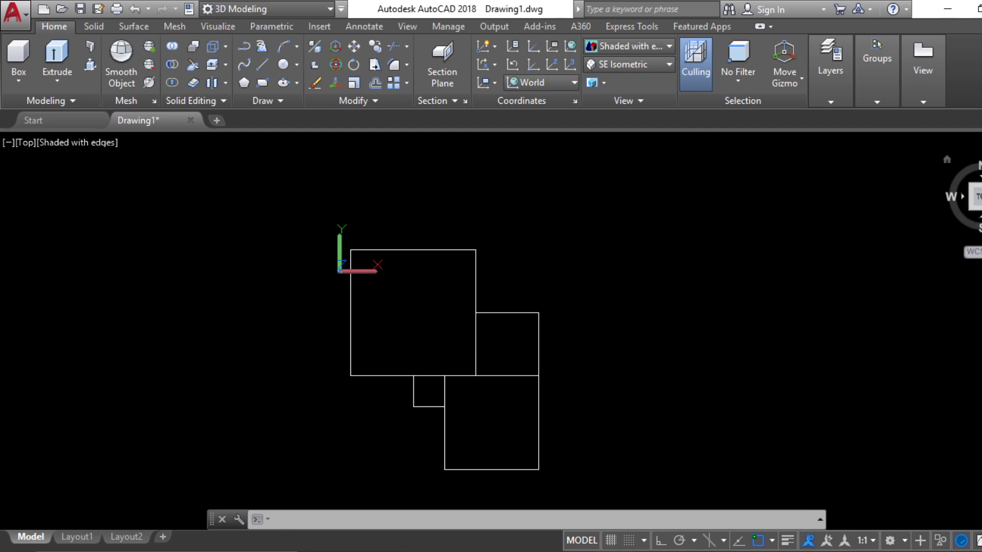
Step: Extrude the 4 by 4 square to a height of 4 in an isometric view
{"action": "left_click", "coordinate": [981, 197]}
{"action": "left_click", "coordinate": [974, 206]}
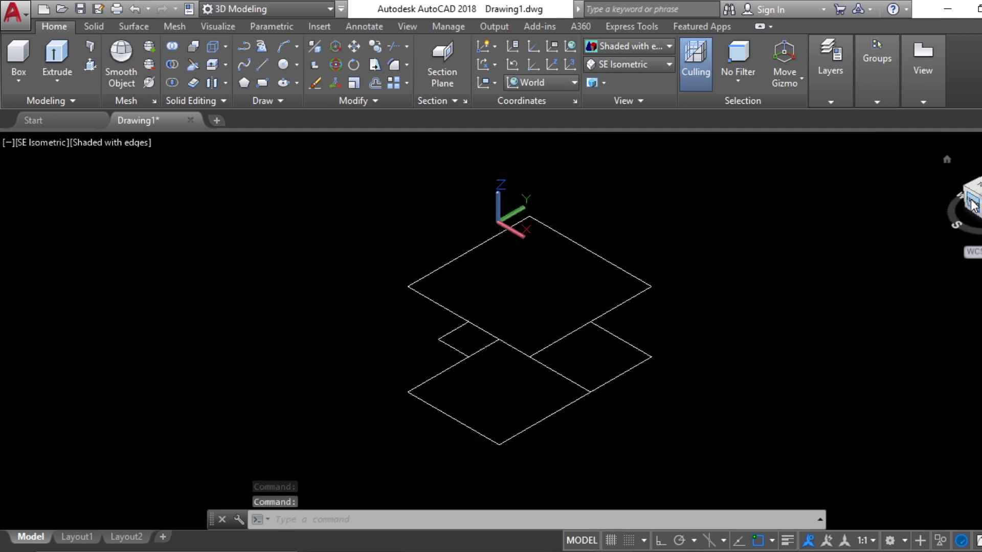
{"action": "left_click", "coordinate": [60, 58]}
{"action": "left_click", "coordinate": [625, 298]}
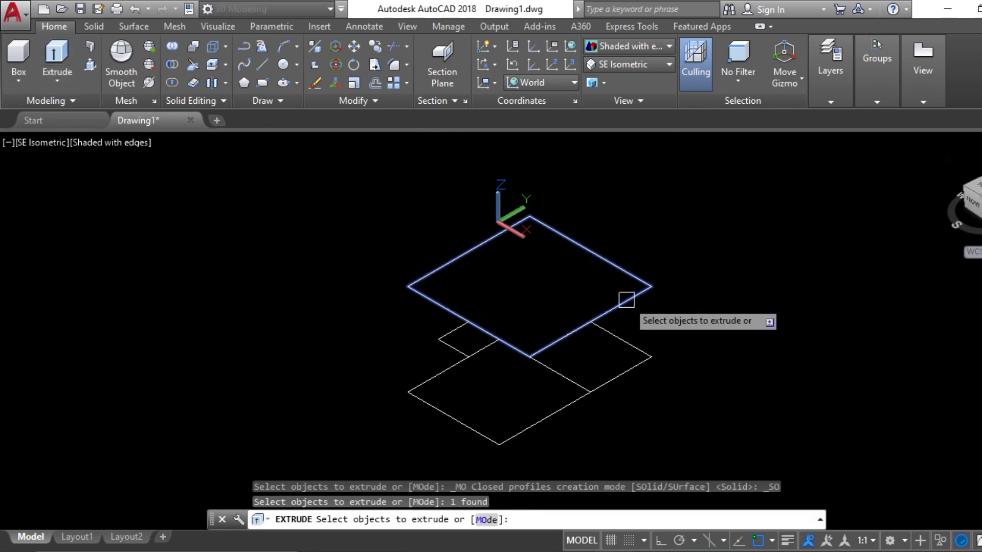
{"action": "key", "text": "Return"}
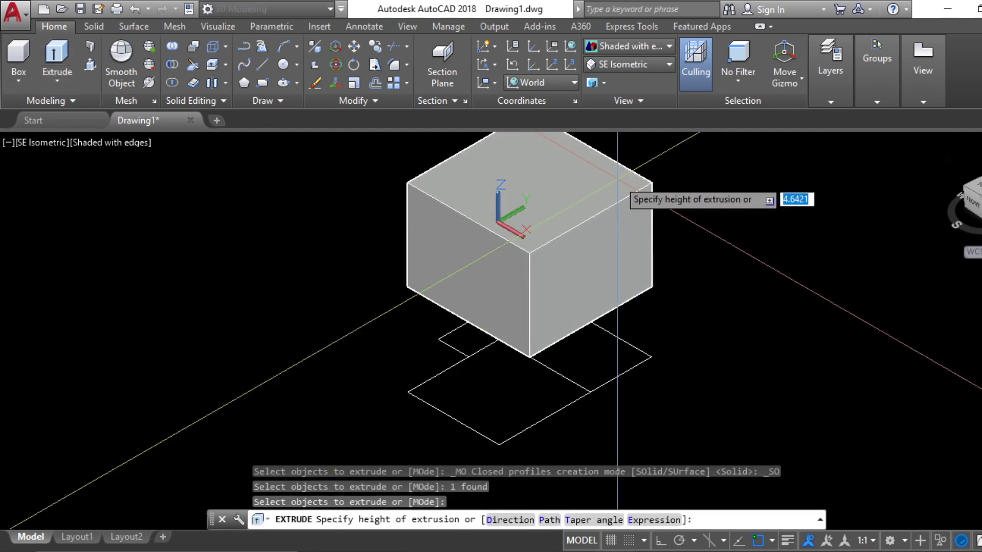
{"action": "type", "text": "4"}
{"action": "key", "text": "Return"}
{"action": "key", "text": "Escape"}
{"action": "key", "text": "Escape"}
{"action": "key", "text": "Escape"}
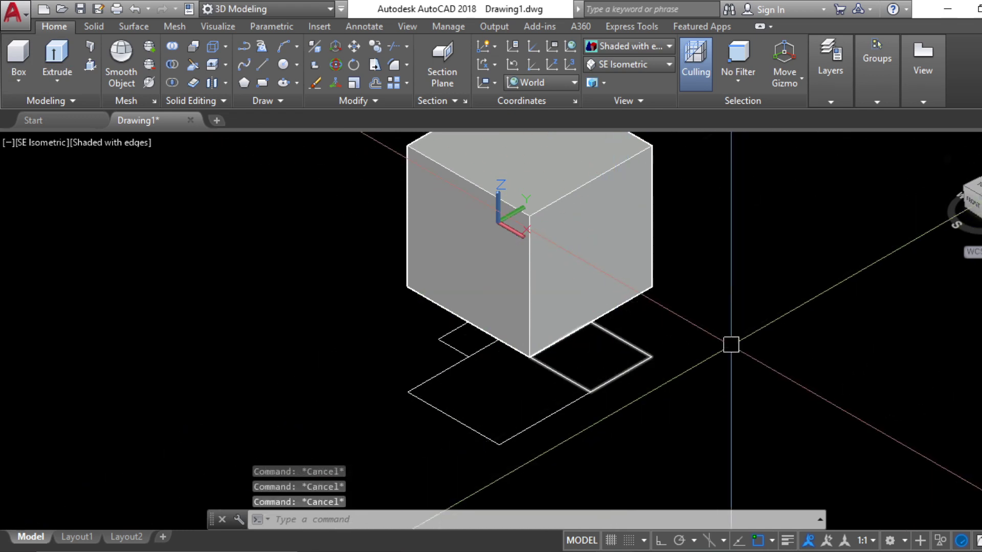
Step: Extrude the 2 by 2 square to a height of 3
{"action": "left_click", "coordinate": [595, 343]}
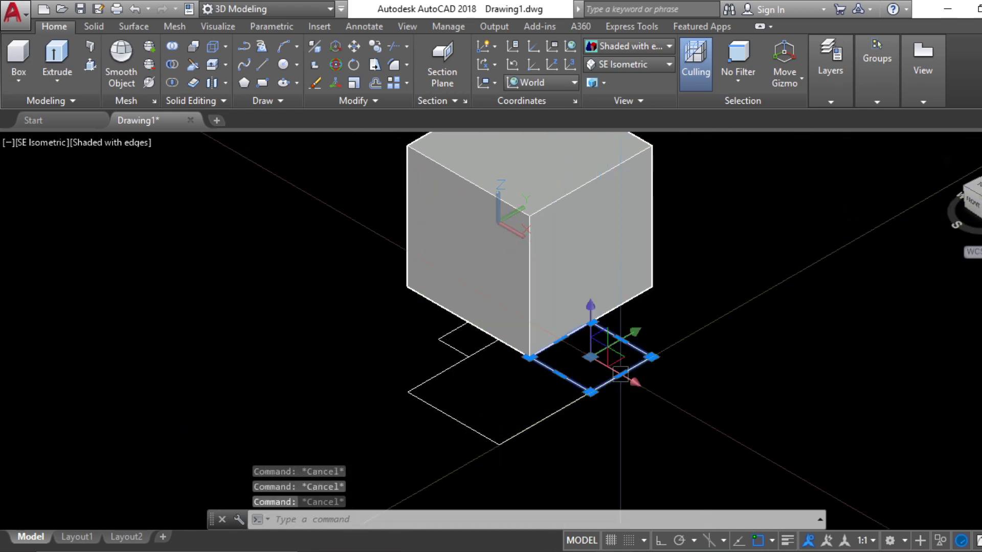
{"action": "left_click", "coordinate": [57, 54]}
{"action": "type", "text": "3"}
{"action": "key", "text": "Return"}
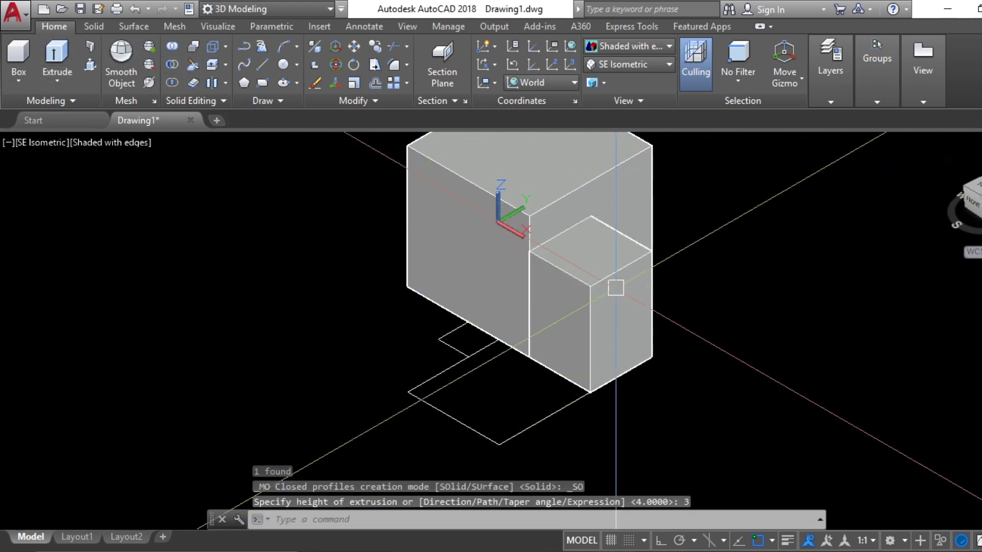
{"action": "key", "text": "Escape"}
{"action": "key", "text": "Escape"}
Step: Extrude the 3 by 3 square to a height of 2
{"action": "left_click", "coordinate": [544, 418]}
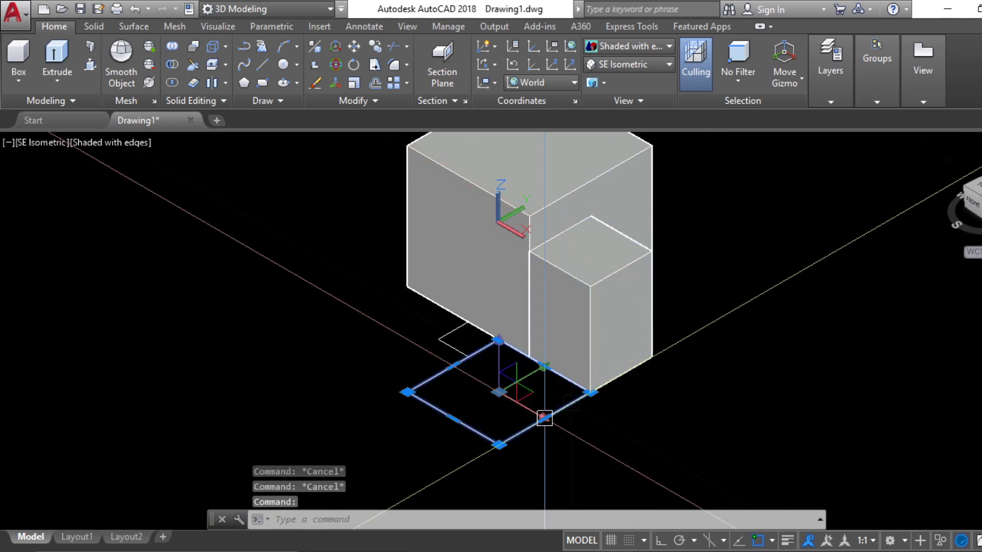
{"action": "left_click", "coordinate": [57, 54]}
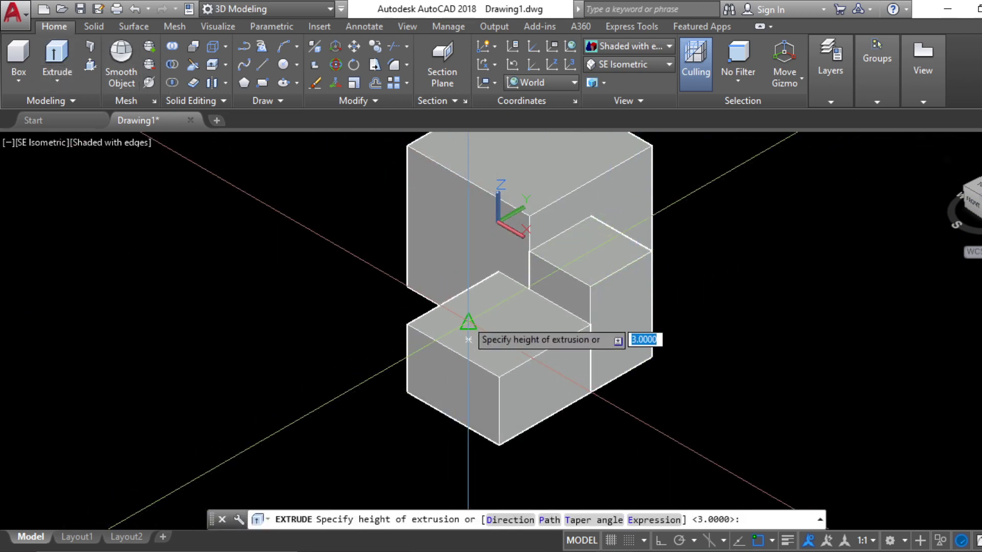
{"action": "key", "text": "Return"}
Step: Extrude the 1 by 1 square between the two larger blocks to a height of 1
{"action": "middle_click_drag", "start_coordinate": [409, 340], "coordinate": [530, 375]}
{"action": "left_click", "coordinate": [981, 292]}
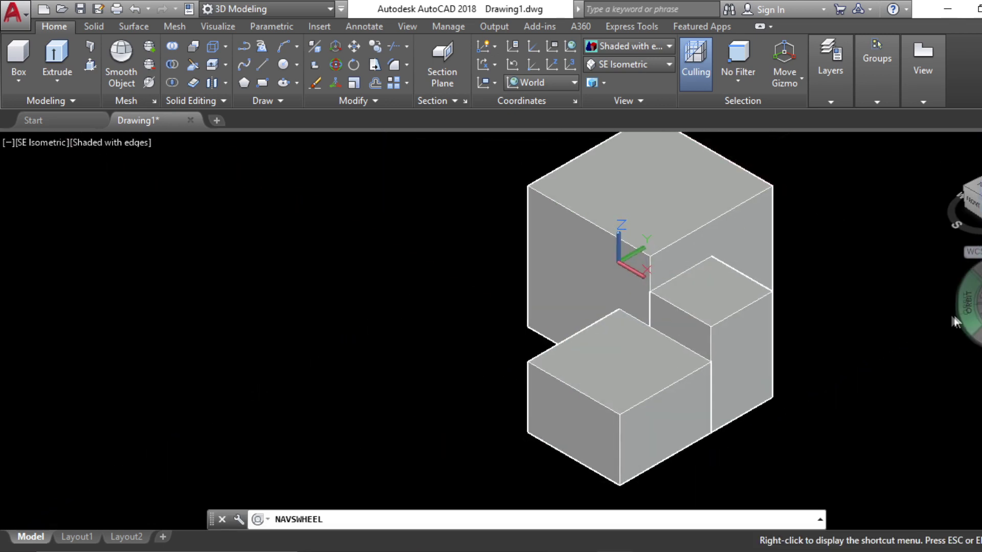
{"action": "mouse_move", "coordinate": [947, 306]}
{"action": "left_mouse_down"}
{"action": "mouse_move", "coordinate": [613, 318]}
{"action": "mouse_move", "coordinate": [772, 309]}
{"action": "mouse_move", "coordinate": [861, 275]}
{"action": "mouse_move", "coordinate": [866, 322]}
{"action": "left_mouse_up"}
{"action": "left_click_drag", "start_coordinate": [765, 329], "coordinate": [719, 164]}
{"action": "left_click", "coordinate": [58, 64]}
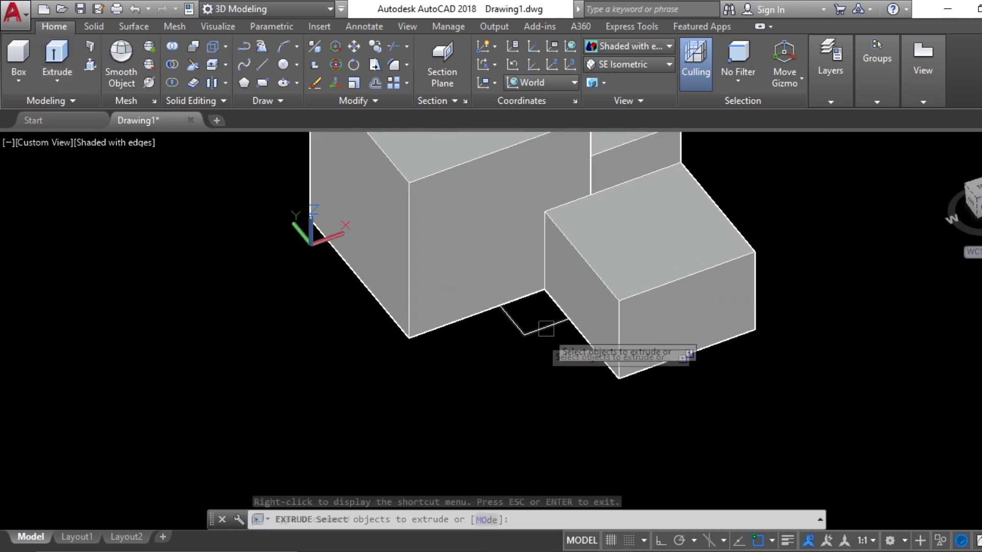
{"action": "left_click", "coordinate": [548, 293]}
{"action": "key", "text": "Return"}
{"action": "type", "text": "1"}
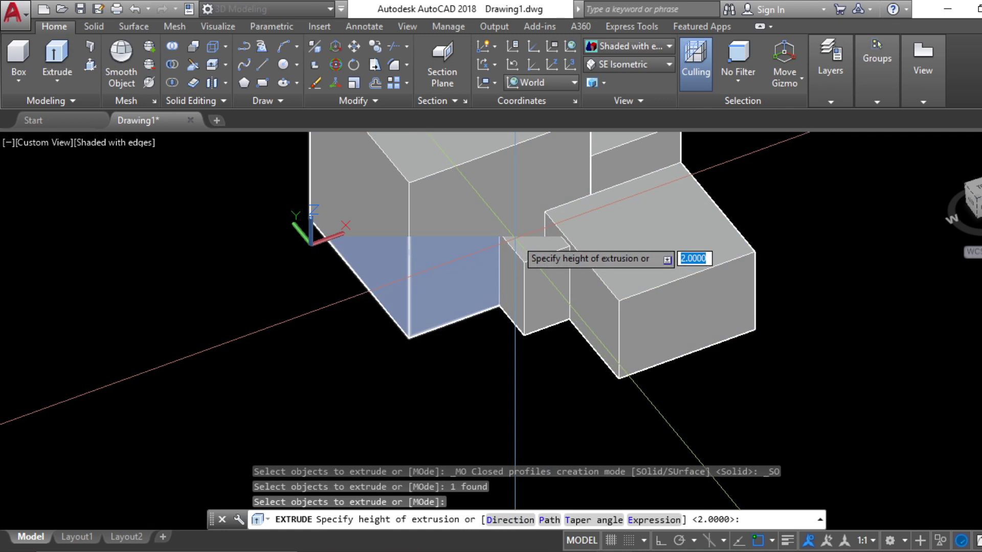
{"action": "key", "text": "Return"}
{"action": "scroll", "coordinate": [513, 241], "scroll_direction": "down", "scroll_amount": 5}
{"action": "scroll", "coordinate": [520, 344], "scroll_direction": "down", "scroll_amount": 2}
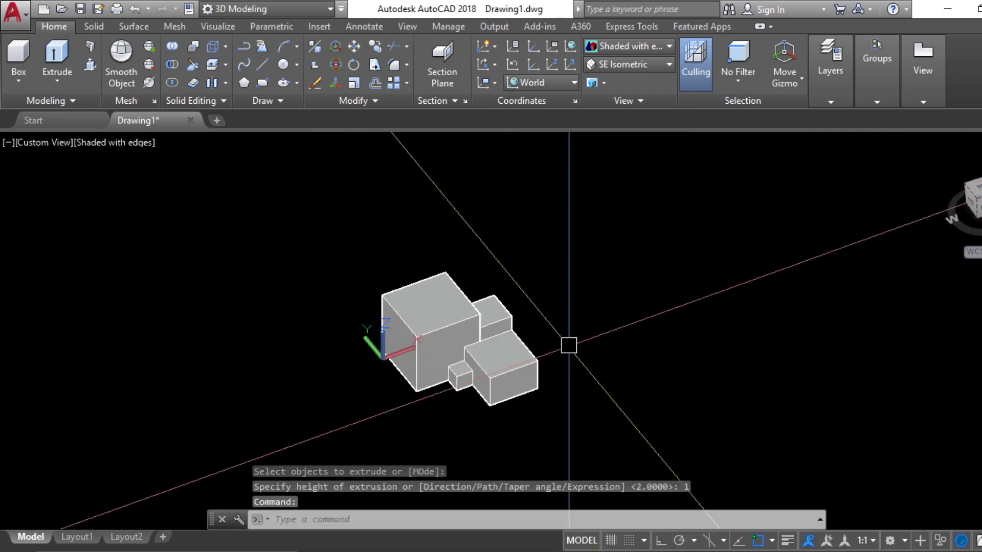
{"action": "left_click", "coordinate": [647, 443]}
{"action": "key", "text": "Escape"}
{"action": "key", "text": "Escape"}
Step: Set the colour of the largest block, the 4 by 4 one, to Red in its properties
{"action": "left_click", "coordinate": [427, 327]}
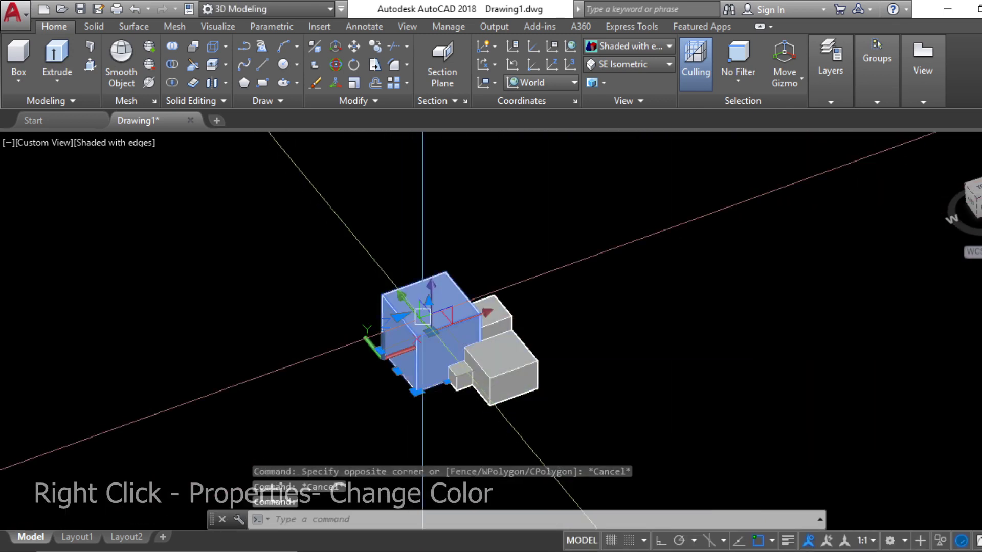
{"action": "right_click", "coordinate": [422, 316]}
{"action": "left_click", "coordinate": [457, 327]}
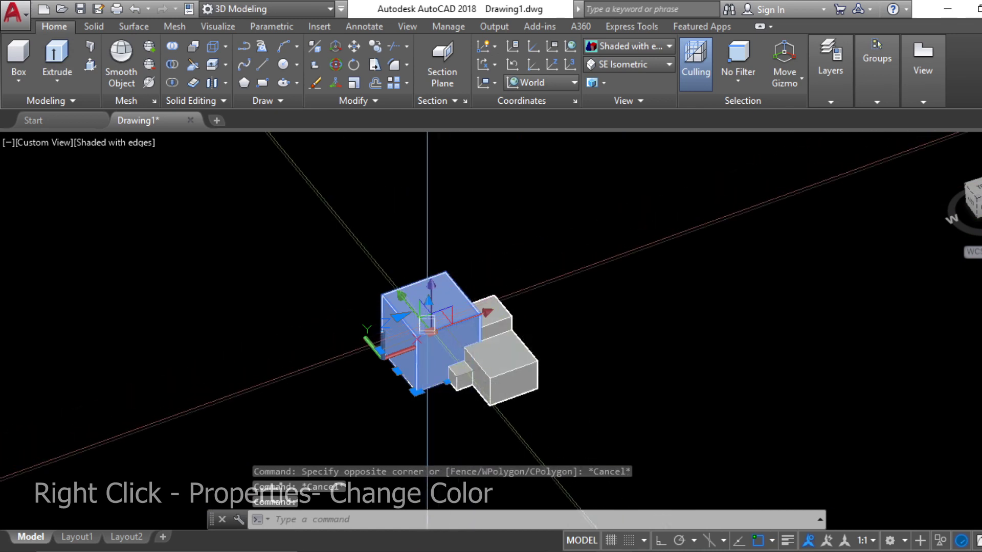
{"action": "right_click", "coordinate": [438, 367]}
{"action": "left_click", "coordinate": [483, 524]}
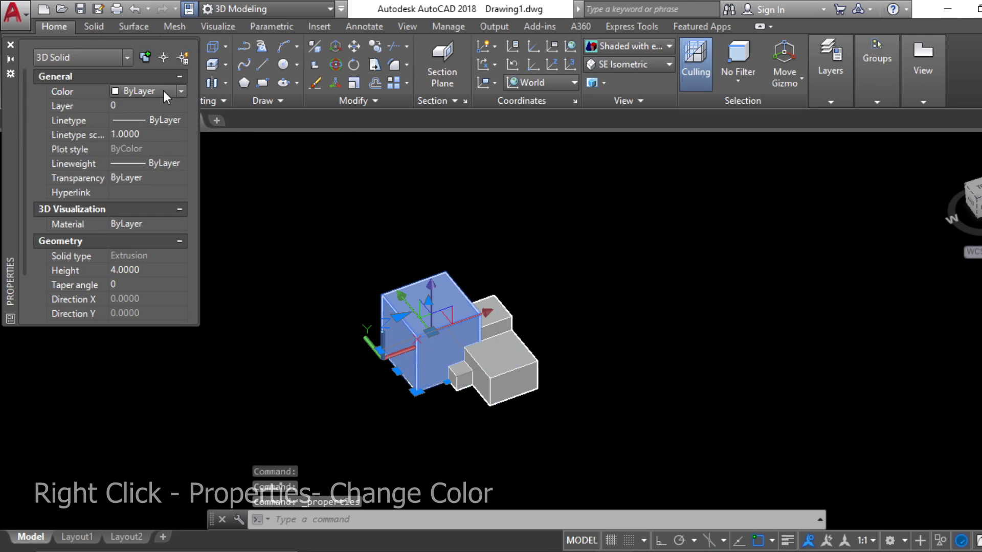
{"action": "left_click", "coordinate": [164, 91]}
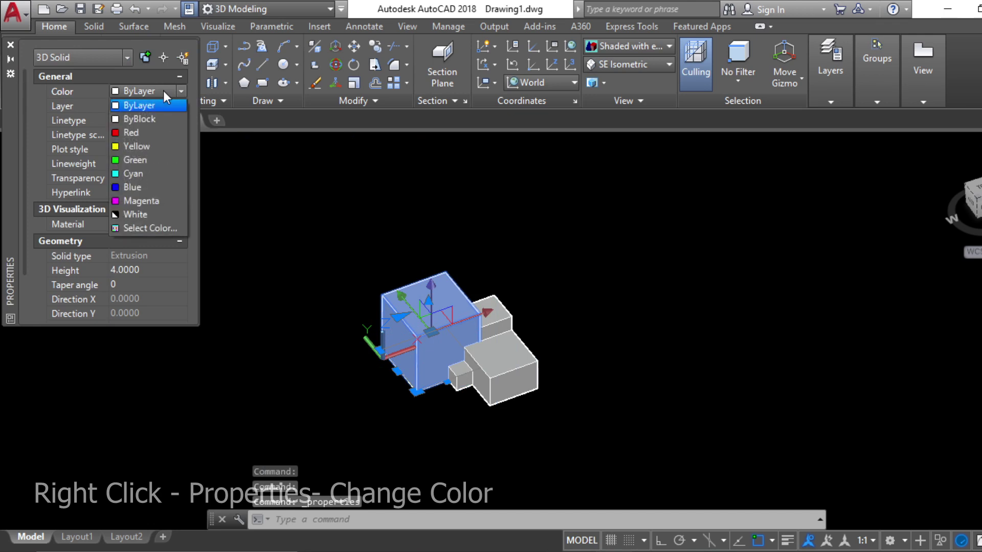
{"action": "left_click", "coordinate": [147, 135]}
{"action": "key", "text": "Escape"}
{"action": "key", "text": "Escape"}
Step: Set the colour of the 2 by 2 block with height 3 to Yellow
{"action": "left_click", "coordinate": [511, 314]}
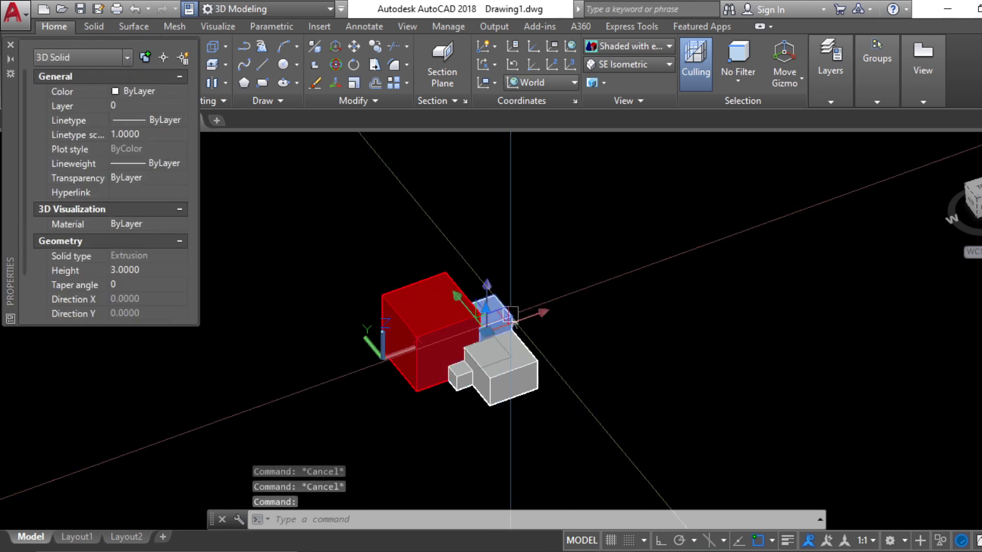
{"action": "left_click", "coordinate": [163, 91]}
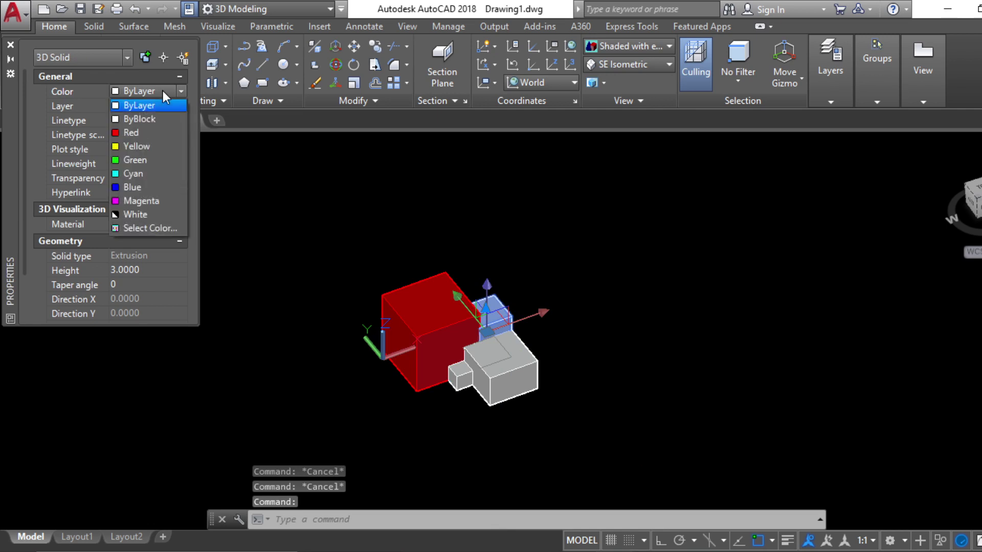
{"action": "left_click", "coordinate": [147, 143]}
{"action": "key", "text": "Escape"}
Step: Set the colour of the 3 by 3 block with height 2 to Green
{"action": "scroll", "coordinate": [498, 378], "scroll_direction": "up", "scroll_amount": 3}
{"action": "left_click", "coordinate": [491, 364]}
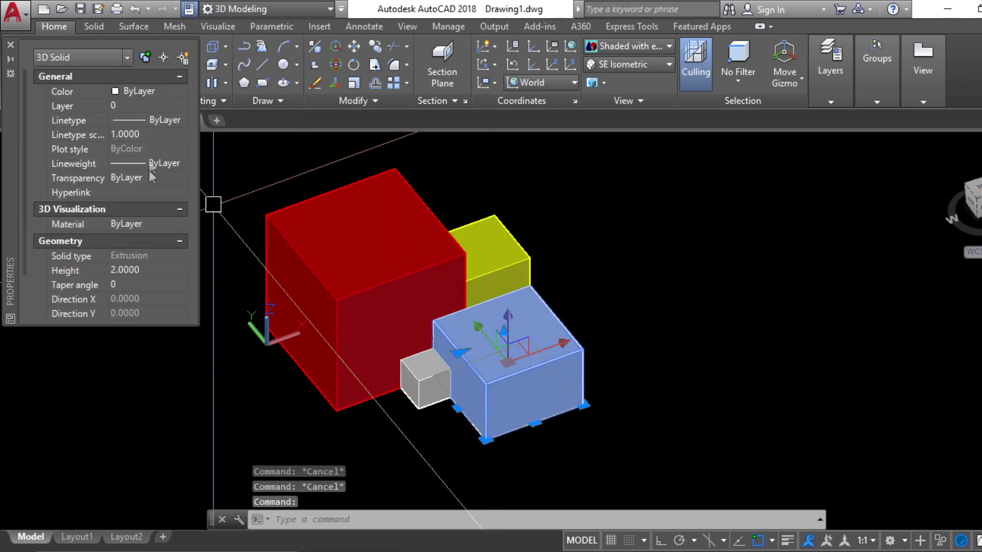
{"action": "left_click", "coordinate": [124, 92]}
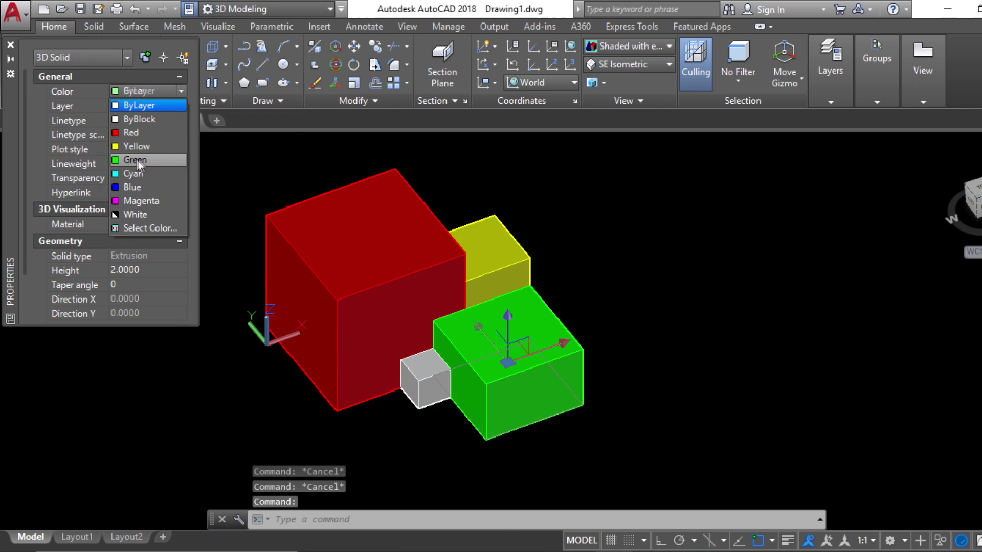
{"action": "left_click", "coordinate": [138, 151]}
{"action": "key", "text": "Escape"}
Step: Give the smallest block the index colour 255 and close the object properties
{"action": "left_click", "coordinate": [437, 373]}
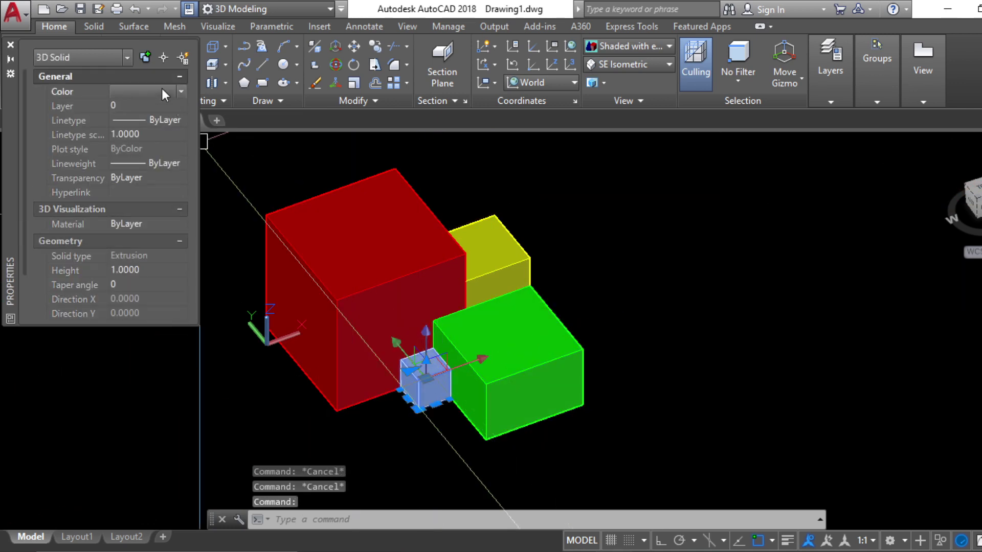
{"action": "left_click", "coordinate": [161, 92]}
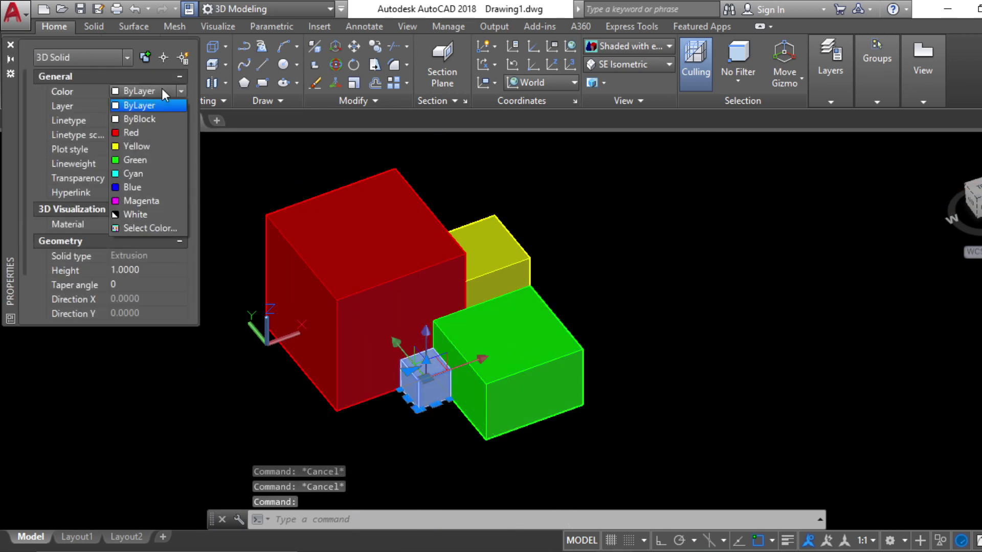
{"action": "left_click", "coordinate": [162, 229]}
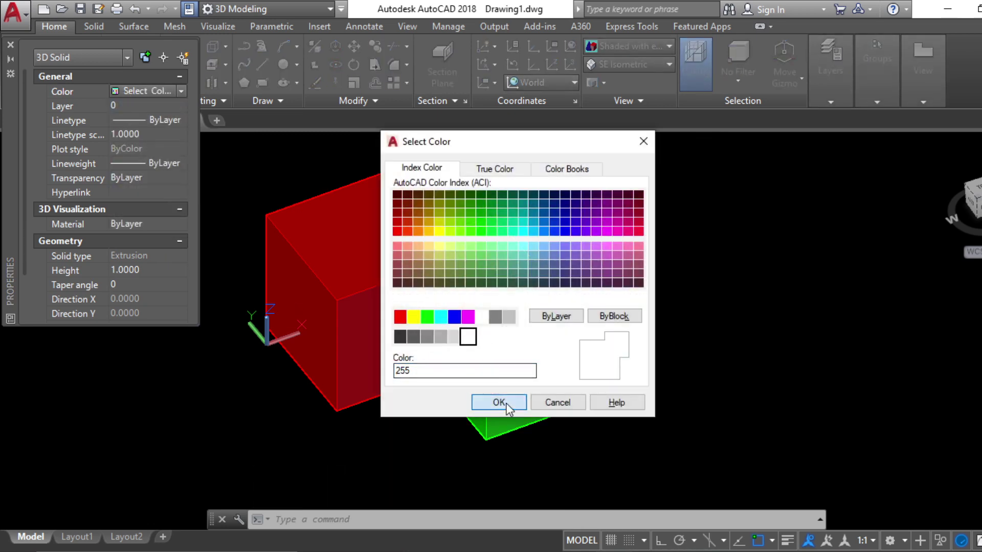
{"action": "left_click", "coordinate": [508, 409]}
{"action": "key", "text": "Escape"}
{"action": "key", "text": "Escape"}
{"action": "scroll", "coordinate": [592, 362], "scroll_direction": "down", "scroll_amount": 3}
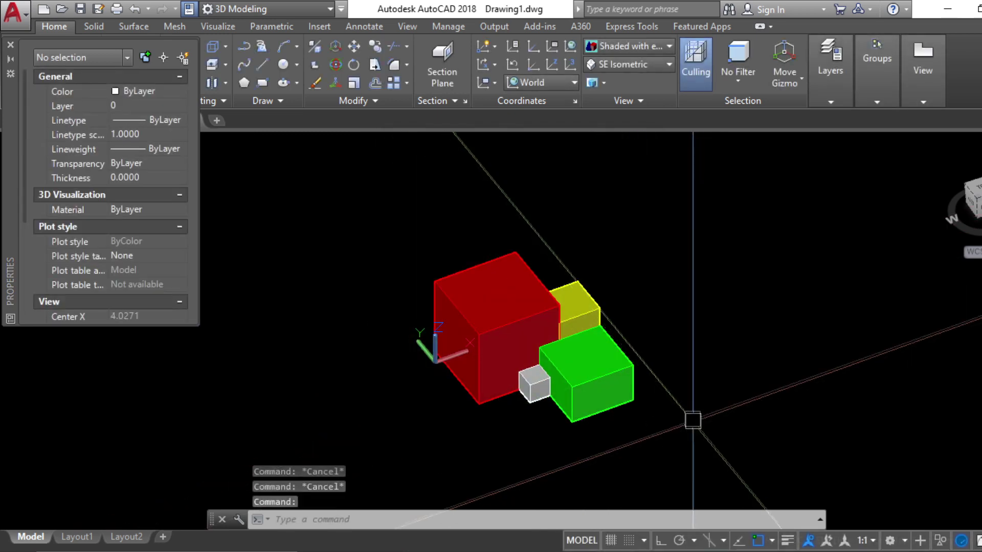
{"action": "scroll", "coordinate": [693, 420], "scroll_direction": "up", "scroll_amount": 2}
{"action": "left_click", "coordinate": [10, 45]}
Step: Examine the coloured blocks from the top and in the SE isometric view
{"action": "middle_click_drag", "start_coordinate": [669, 387], "coordinate": [589, 381]}
{"action": "left_click", "coordinate": [979, 191]}
{"action": "middle_click_drag", "start_coordinate": [712, 374], "coordinate": [522, 355]}
{"action": "scroll", "coordinate": [541, 309], "scroll_direction": "down", "scroll_amount": 2}
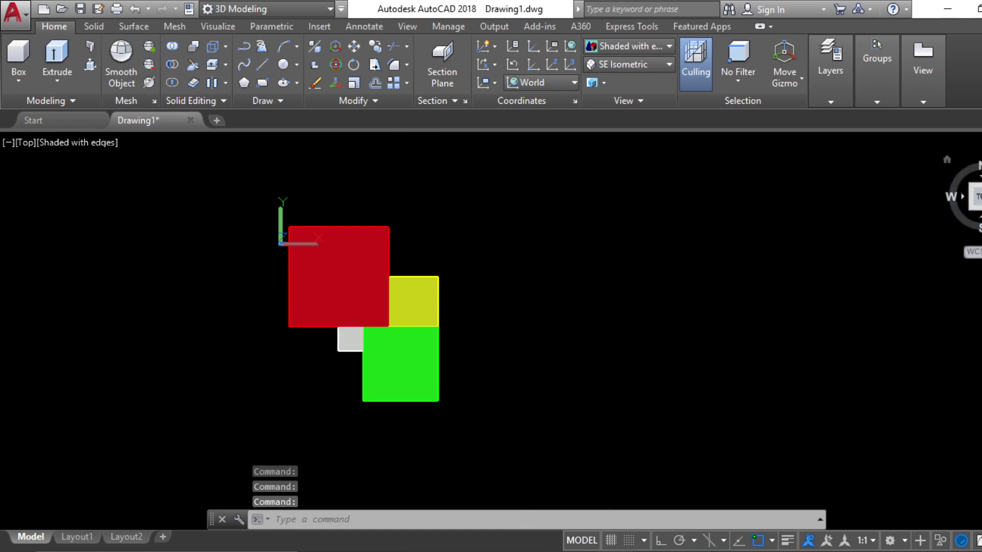
{"action": "left_click", "coordinate": [981, 210]}
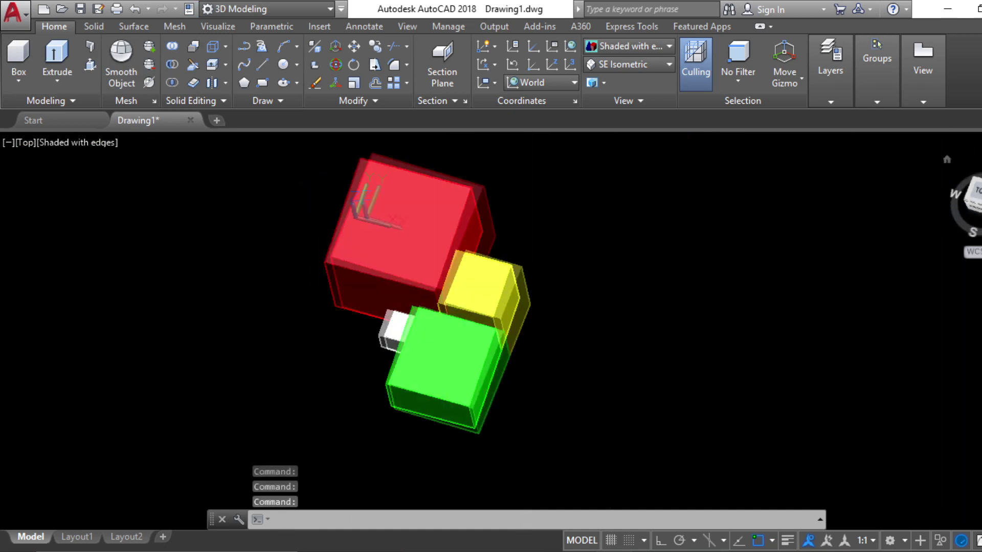
{"action": "middle_click_drag", "start_coordinate": [616, 377], "coordinate": [573, 315]}
{"action": "scroll", "coordinate": [726, 409], "scroll_direction": "down", "scroll_amount": 4}
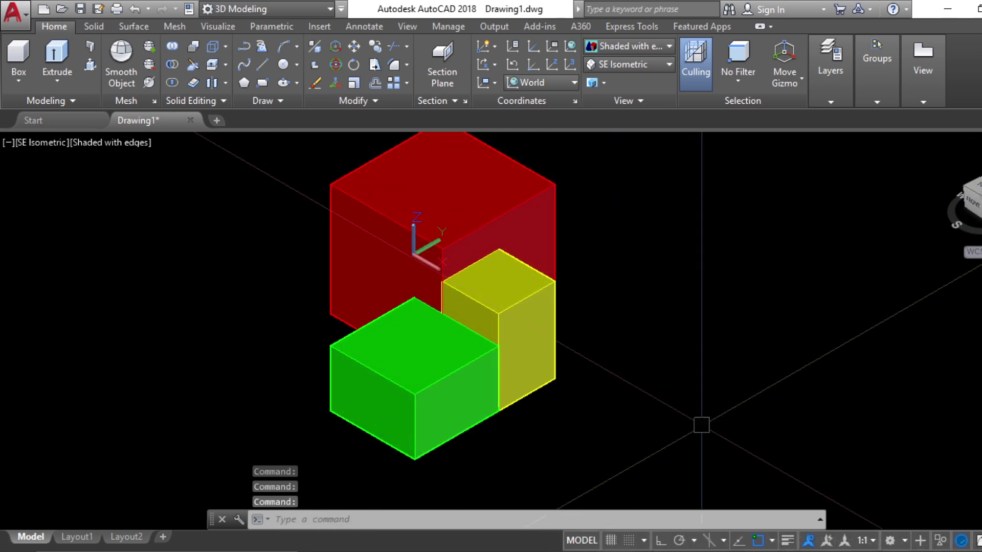
{"action": "scroll", "coordinate": [668, 411], "scroll_direction": "up", "scroll_amount": 3}
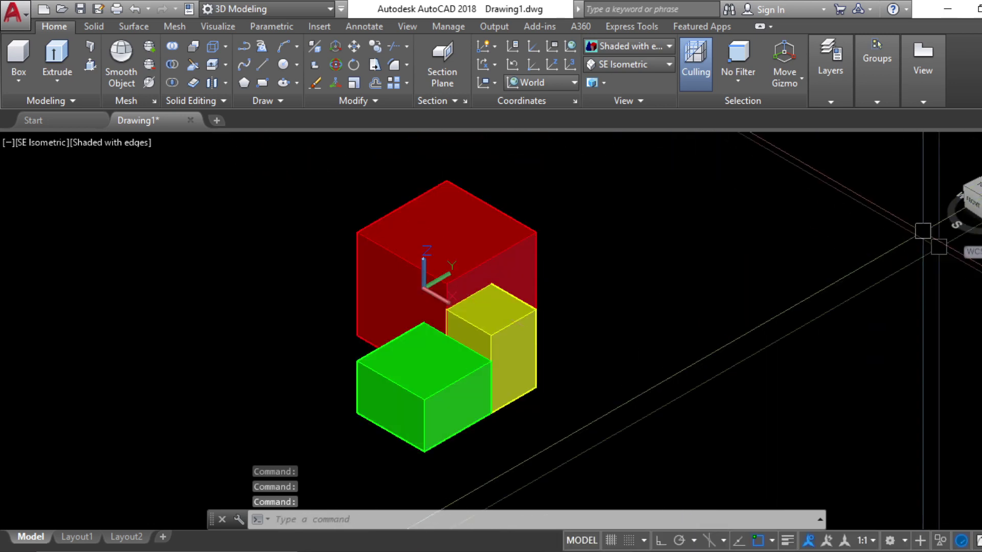
Step: Try out the navigation wheel on the model and return to the top view
{"action": "left_click", "coordinate": [981, 286]}
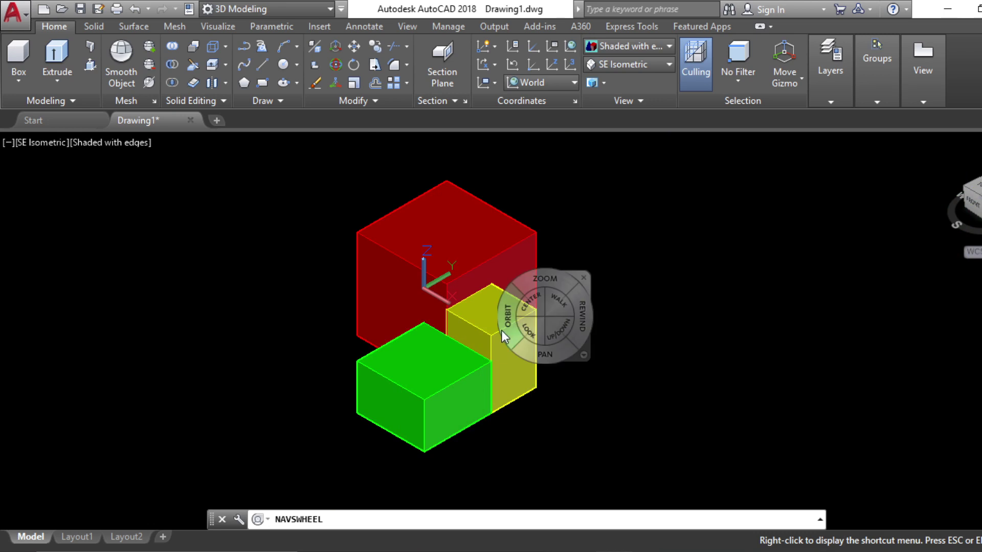
{"action": "mouse_move", "coordinate": [510, 329]}
{"action": "left_mouse_down"}
{"action": "mouse_move", "coordinate": [780, 345]}
{"action": "mouse_move", "coordinate": [772, 255]}
{"action": "mouse_move", "coordinate": [709, 319]}
{"action": "mouse_move", "coordinate": [546, 333]}
{"action": "mouse_move", "coordinate": [416, 391]}
{"action": "mouse_move", "coordinate": [634, 373]}
{"action": "mouse_move", "coordinate": [618, 329]}
{"action": "left_mouse_up"}
{"action": "left_click", "coordinate": [978, 185]}
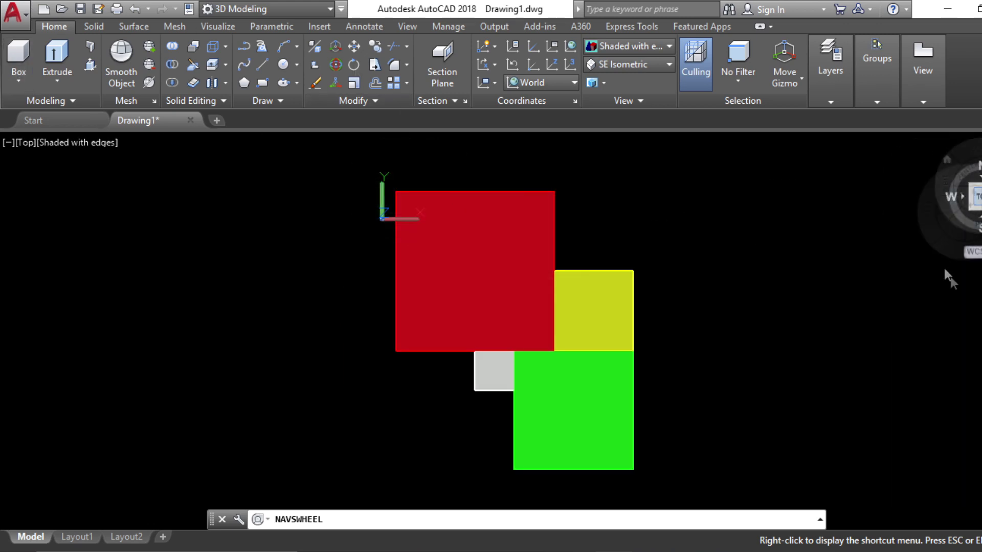
{"action": "left_click", "coordinate": [876, 213]}
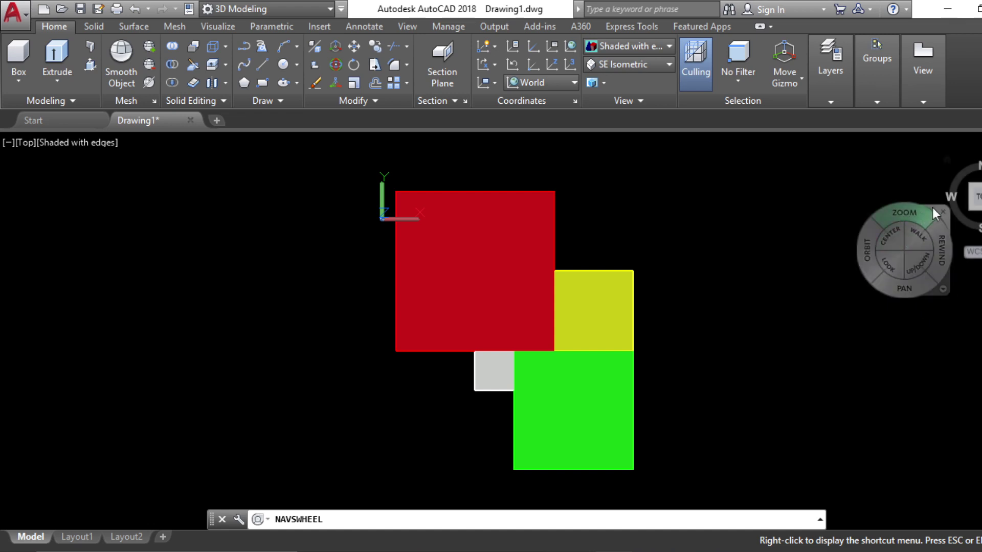
{"action": "left_click", "coordinate": [870, 368]}
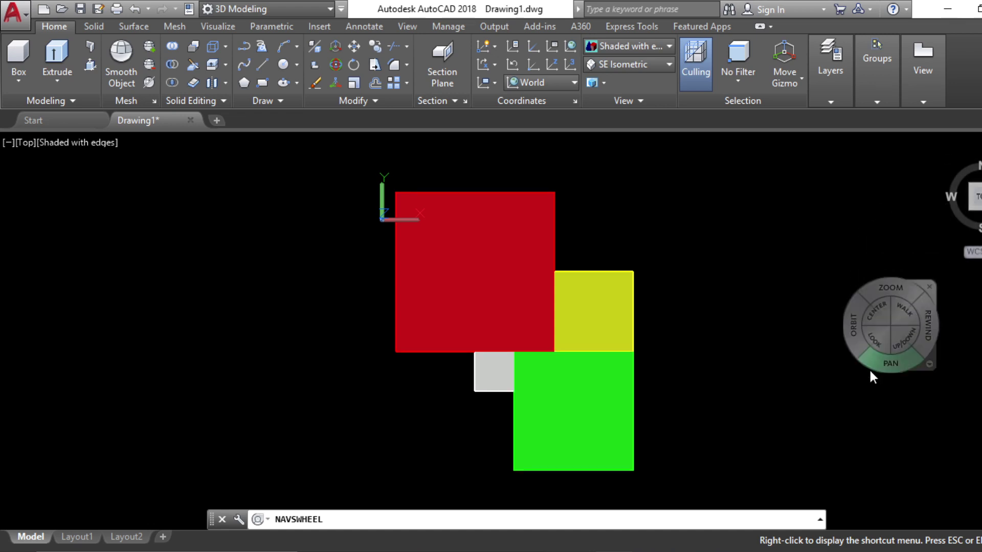
{"action": "key", "text": "Escape"}
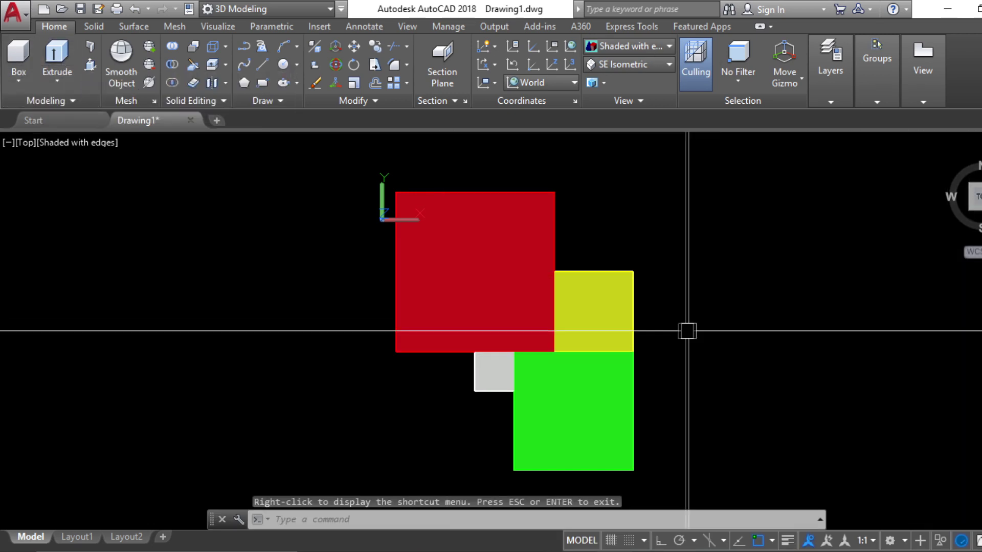
Step: Draw a cylinder base of radius about 0.98 beside the red block, on the yellow block's free side
{"action": "left_click", "coordinate": [19, 81]}
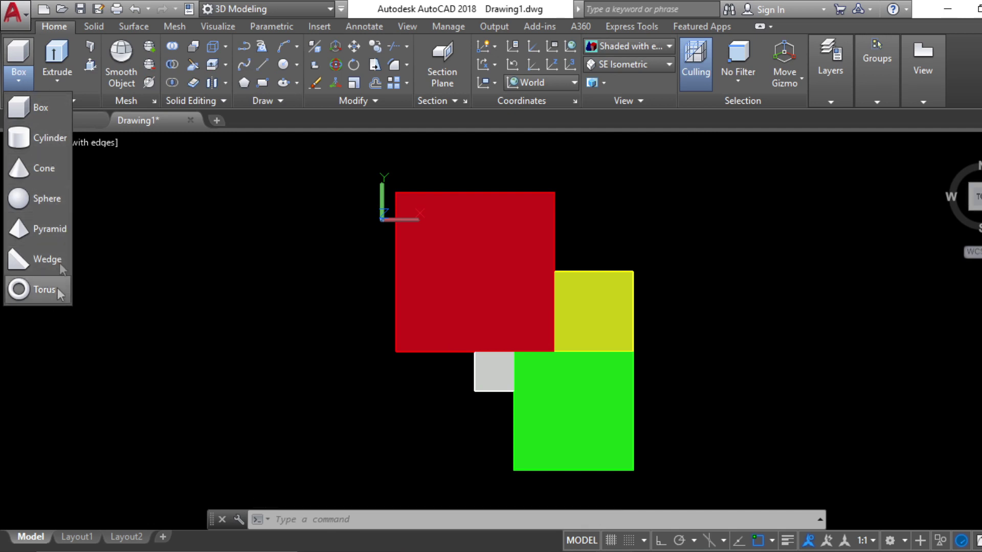
{"action": "left_click", "coordinate": [25, 81]}
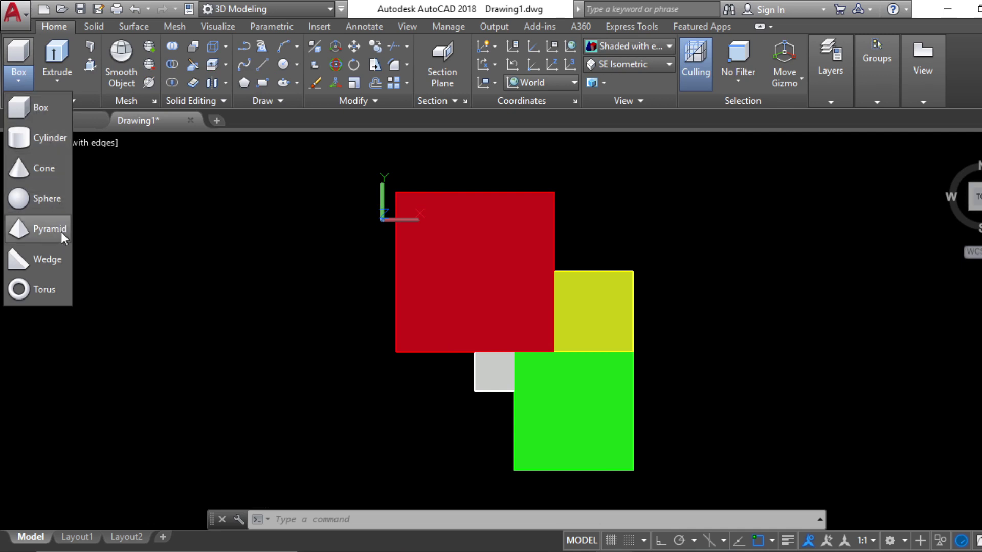
{"action": "left_click", "coordinate": [50, 136]}
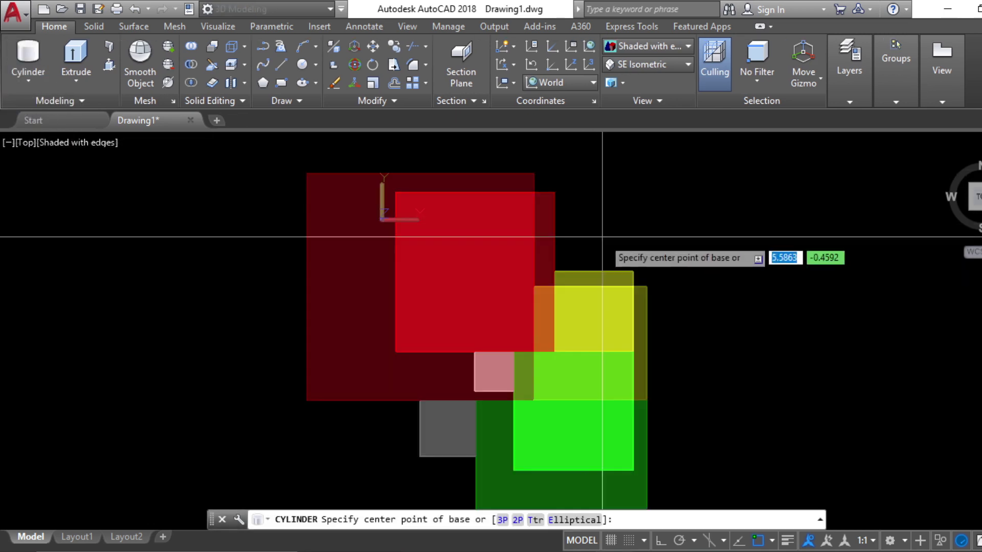
{"action": "scroll", "coordinate": [603, 237], "scroll_direction": "up", "scroll_amount": 3}
{"action": "left_click", "coordinate": [588, 211]}
{"action": "left_click", "coordinate": [665, 229]}
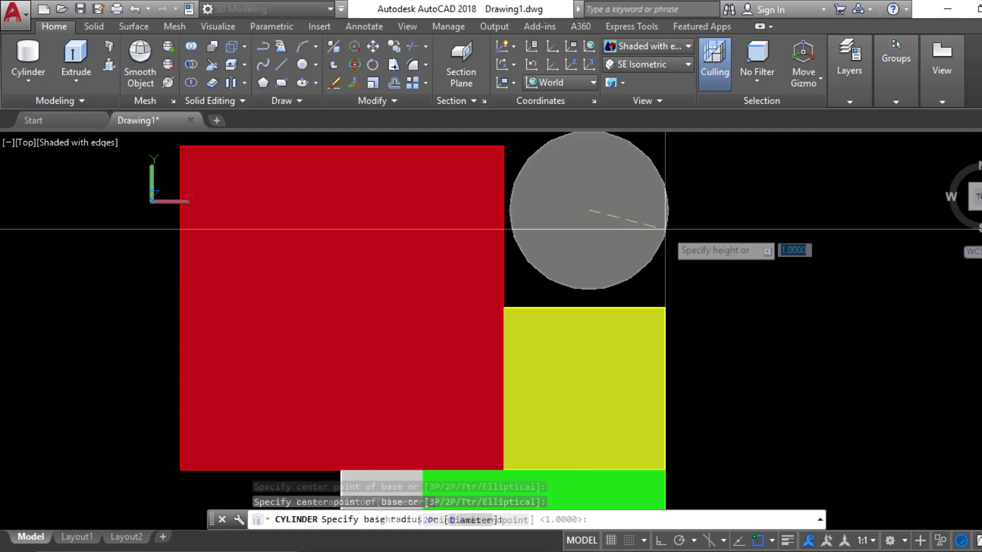
Step: Raise the cylinder to a height of about 6.41 in the SE isometric view
{"action": "scroll", "coordinate": [665, 229], "scroll_direction": "down", "scroll_amount": 4}
{"action": "middle_click_drag", "start_coordinate": [654, 230], "coordinate": [491, 191]}
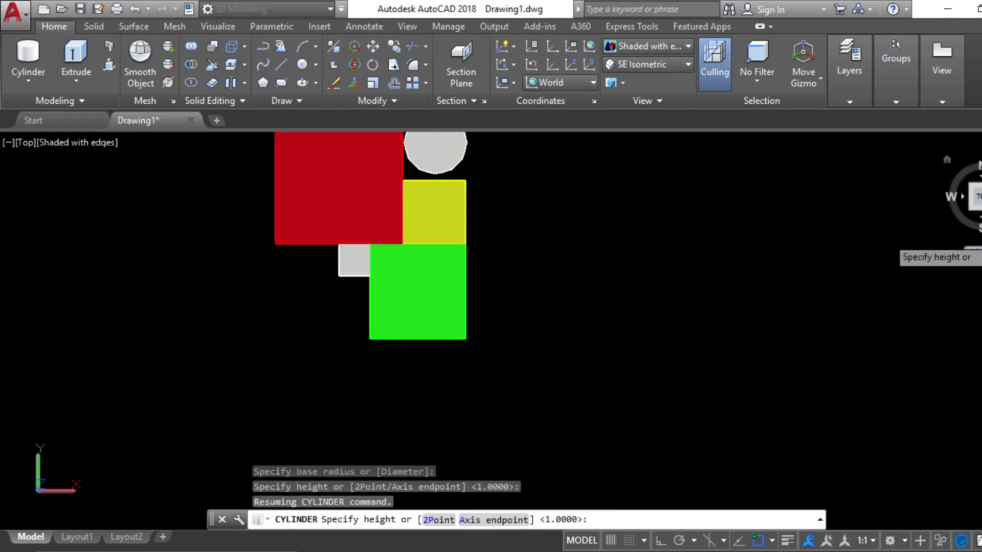
{"action": "left_click", "coordinate": [981, 211]}
{"action": "scroll", "coordinate": [643, 293], "scroll_direction": "down", "scroll_amount": 2}
{"action": "left_click", "coordinate": [645, 223]}
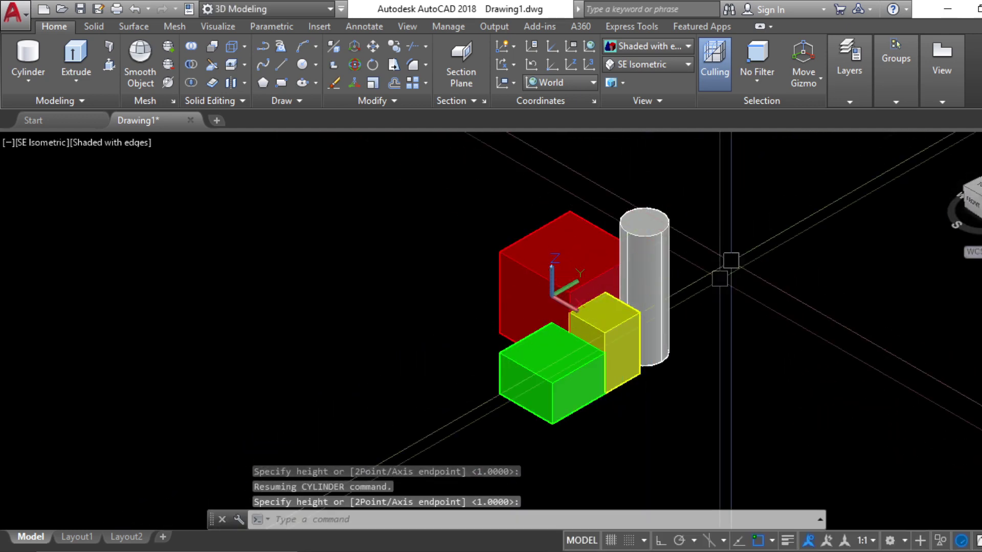
{"action": "middle_click_drag", "start_coordinate": [705, 378], "coordinate": [649, 384]}
{"action": "key", "text": "Escape"}
{"action": "key", "text": "Escape"}
{"action": "left_click", "coordinate": [601, 282]}
{"action": "right_click", "coordinate": [601, 282]}
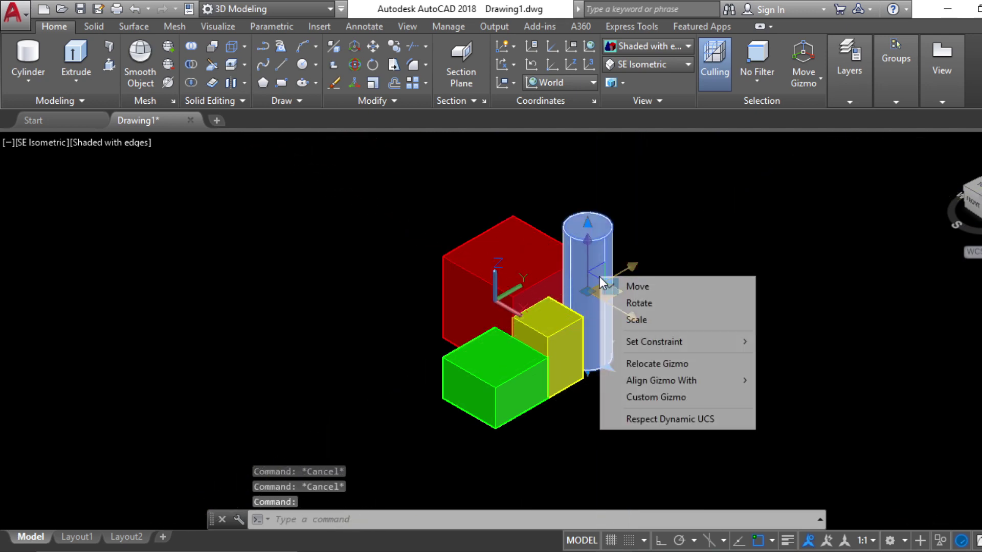
{"action": "key", "text": "Escape"}
{"action": "right_click", "coordinate": [598, 239]}
{"action": "key", "text": "Escape"}
{"action": "key", "text": "Escape"}
{"action": "right_click", "coordinate": [601, 213]}
{"action": "key", "text": "Escape"}
Step: Set the cylinder's colour to Blue through its quick properties
{"action": "left_click", "coordinate": [594, 220]}
{"action": "right_click", "coordinate": [592, 220]}
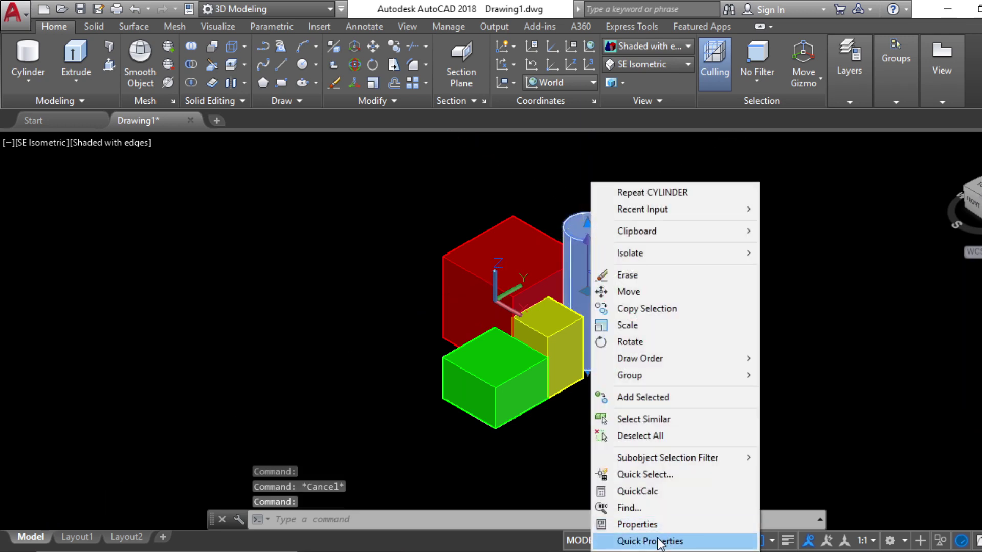
{"action": "left_click", "coordinate": [655, 541]}
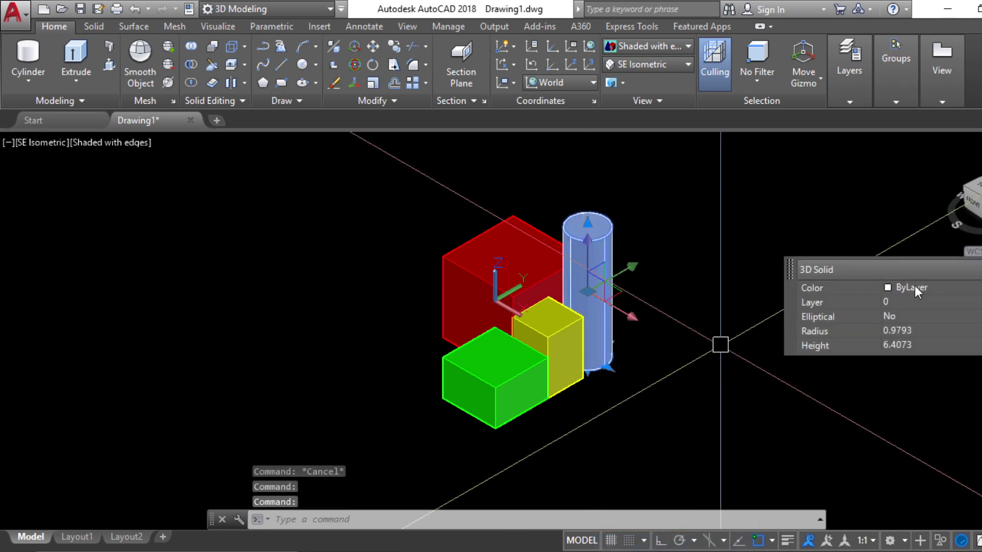
{"action": "left_click", "coordinate": [915, 286]}
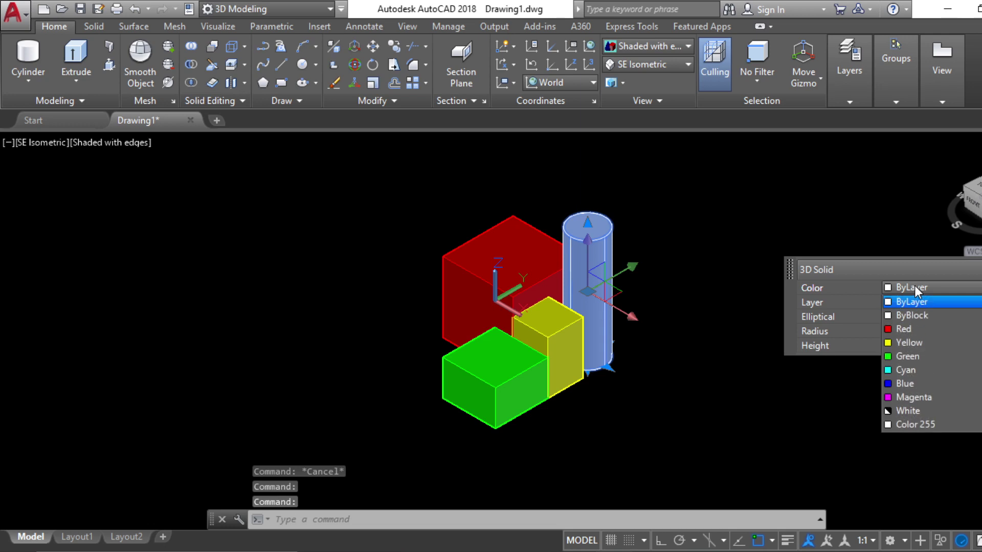
{"action": "left_click", "coordinate": [904, 385]}
{"action": "key", "text": "Escape"}
{"action": "key", "text": "Escape"}
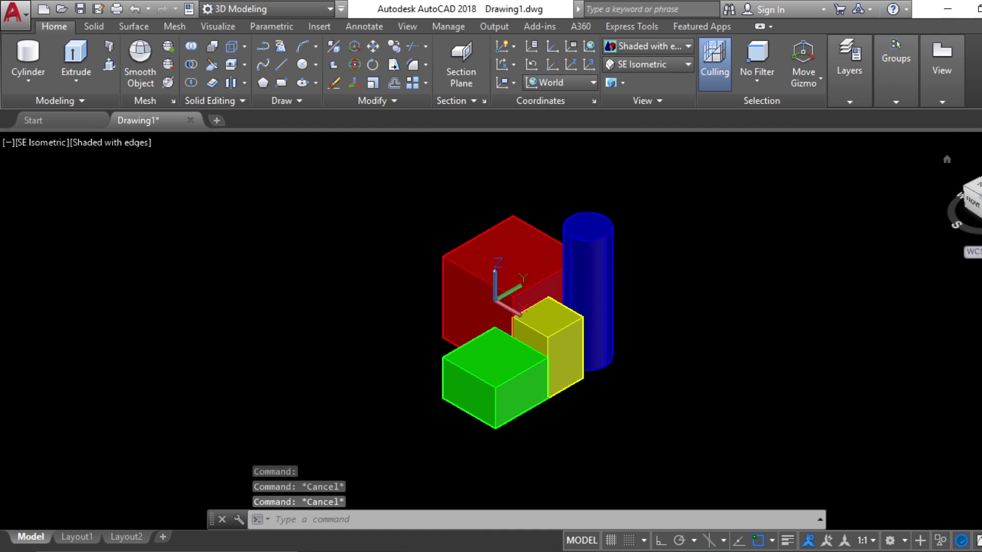
{"action": "left_click", "coordinate": [978, 185]}
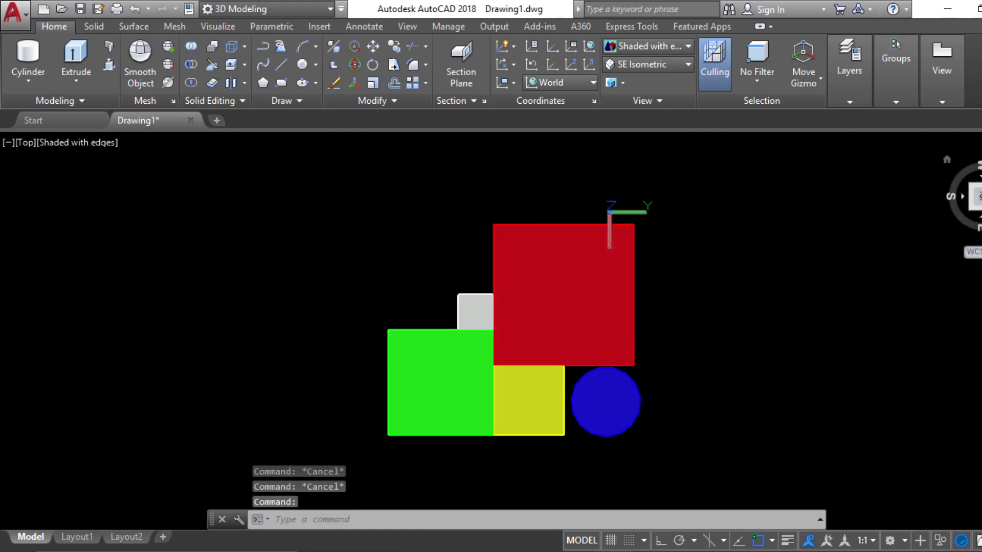
{"action": "left_click", "coordinate": [29, 85]}
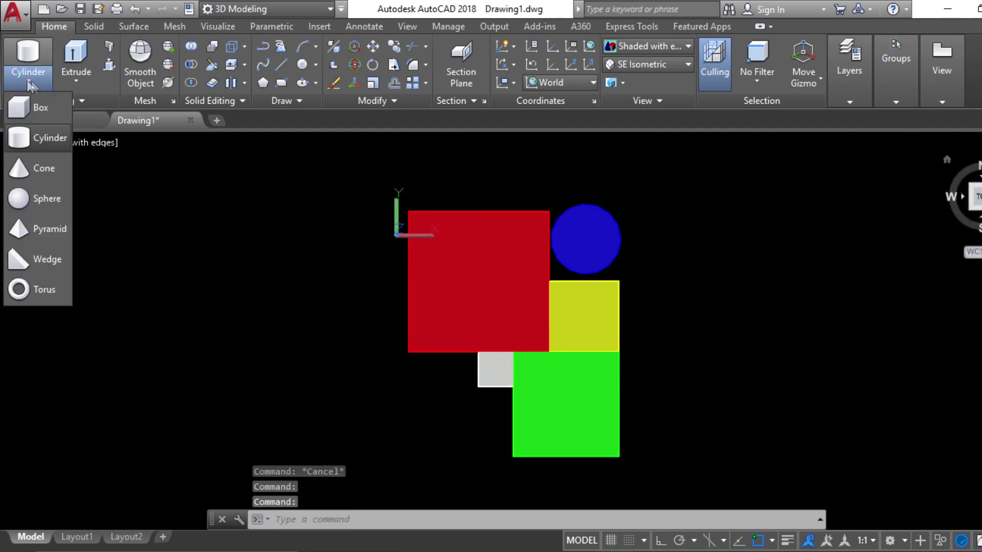
{"action": "left_click", "coordinate": [44, 169]}
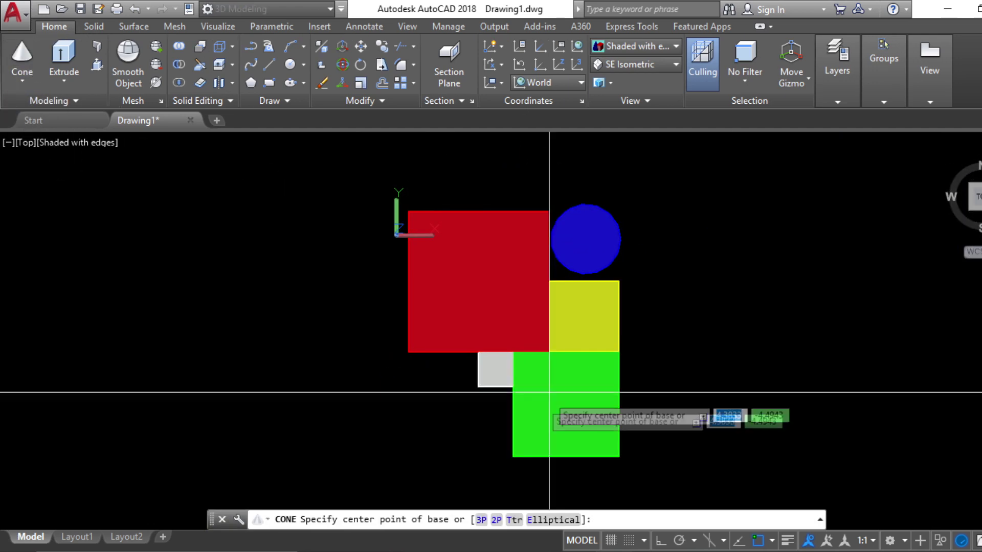
{"action": "left_click", "coordinate": [439, 370]}
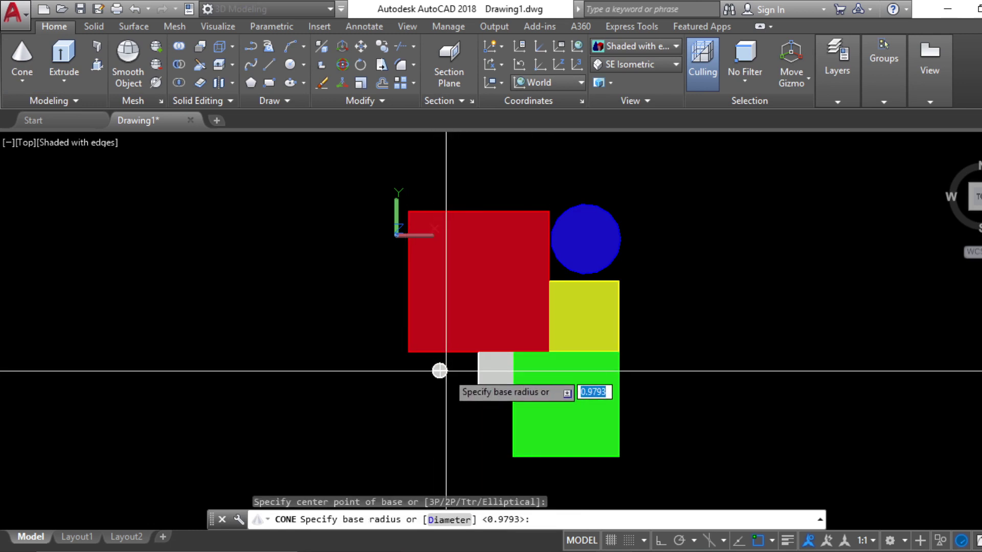
{"action": "key", "text": "Escape"}
{"action": "left_click", "coordinate": [23, 58]}
{"action": "left_click", "coordinate": [432, 381]}
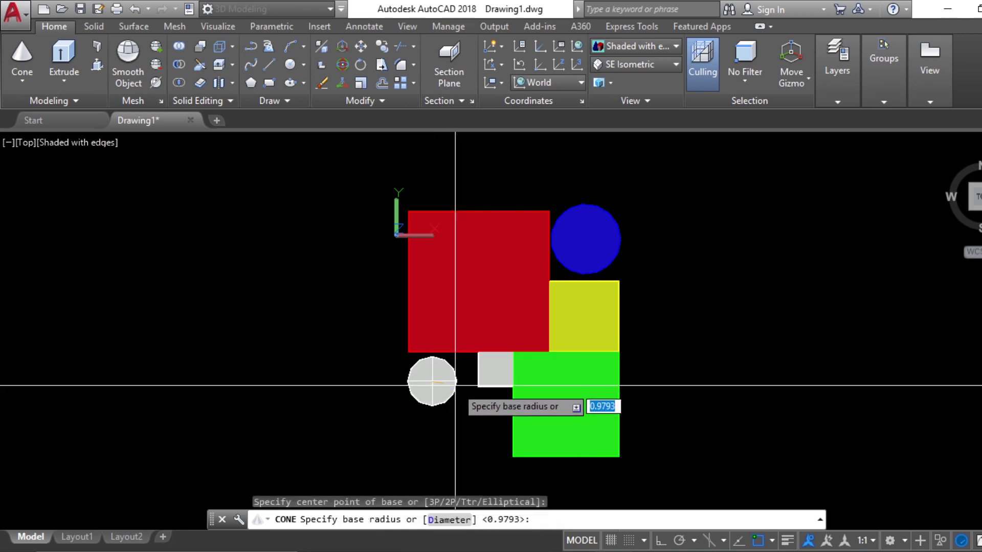
{"action": "key", "text": "Escape"}
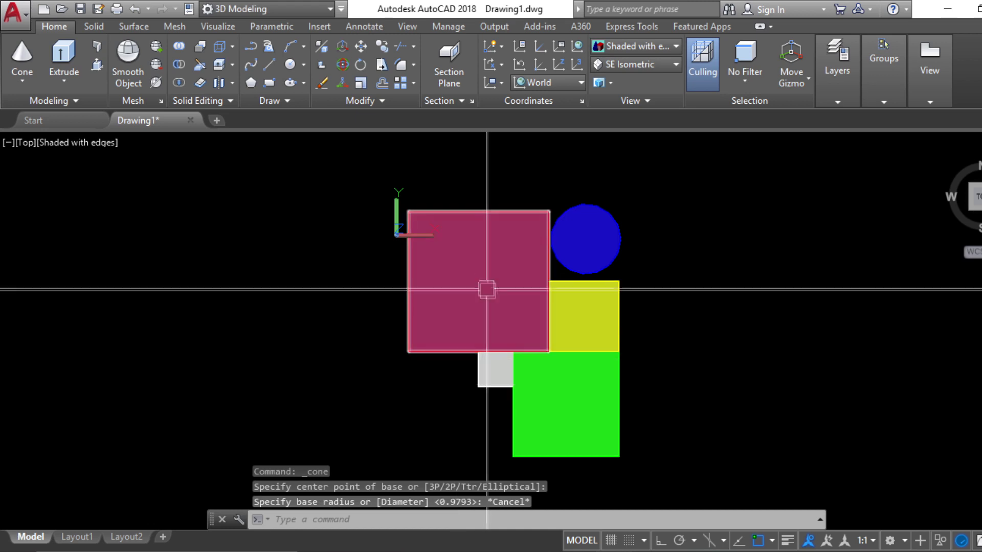
Step: Draw a cone in the SE isometric view, with its base centred on the red block's top face and a freehand radius and height
{"action": "middle_click_drag", "start_coordinate": [487, 287], "coordinate": [461, 292]}
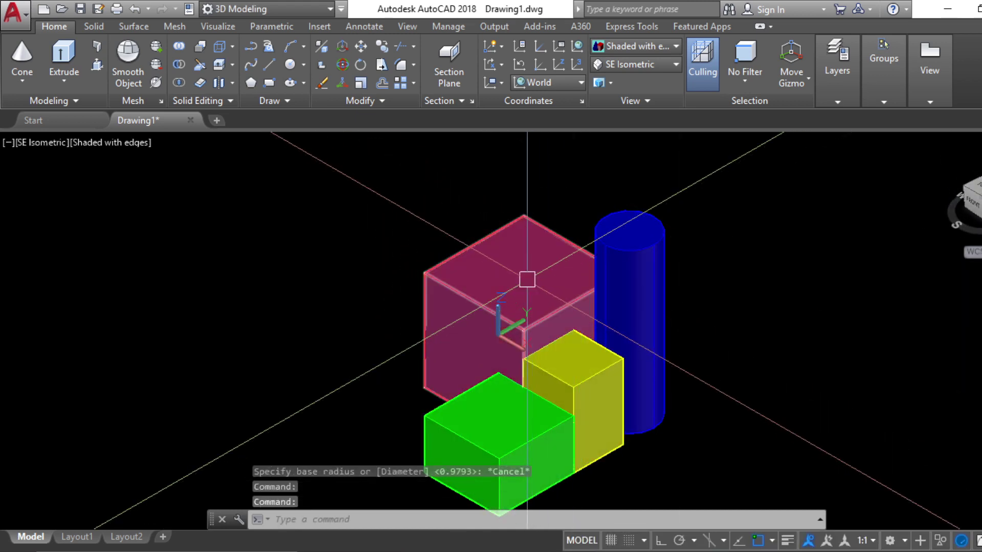
{"action": "left_click", "coordinate": [21, 56]}
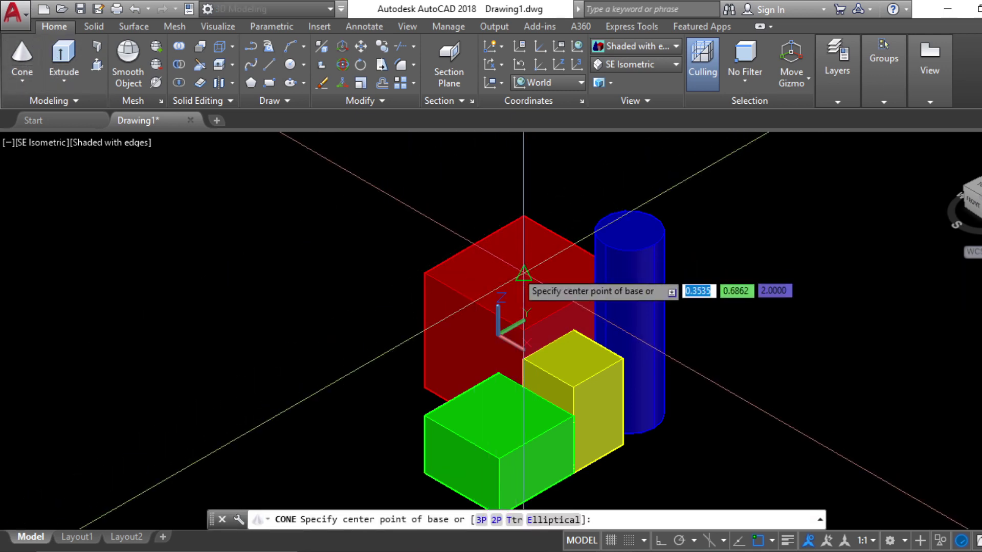
{"action": "left_click", "coordinate": [526, 275]}
{"action": "left_click", "coordinate": [560, 289]}
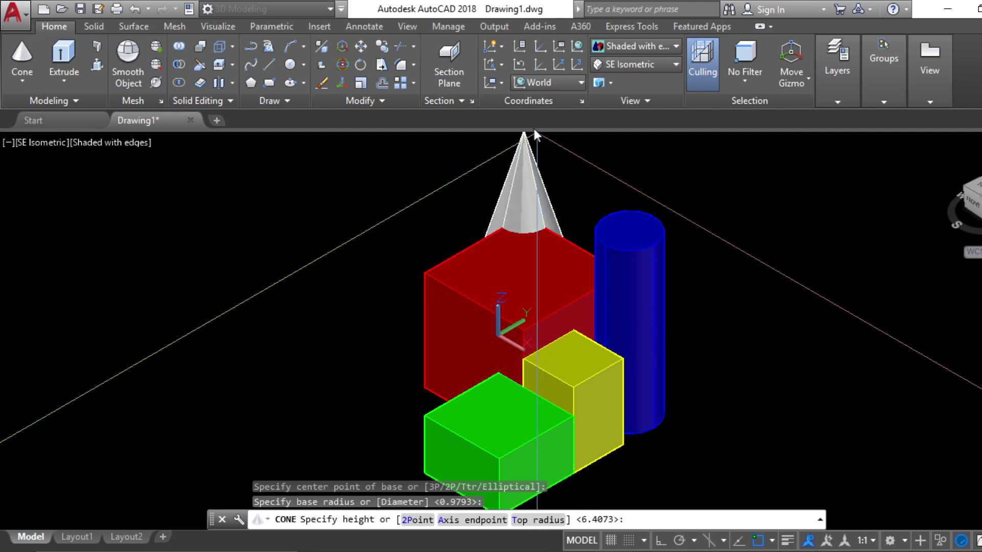
{"action": "scroll", "coordinate": [530, 160], "scroll_direction": "down", "scroll_amount": 4}
{"action": "scroll", "coordinate": [532, 164], "scroll_direction": "up", "scroll_amount": 5}
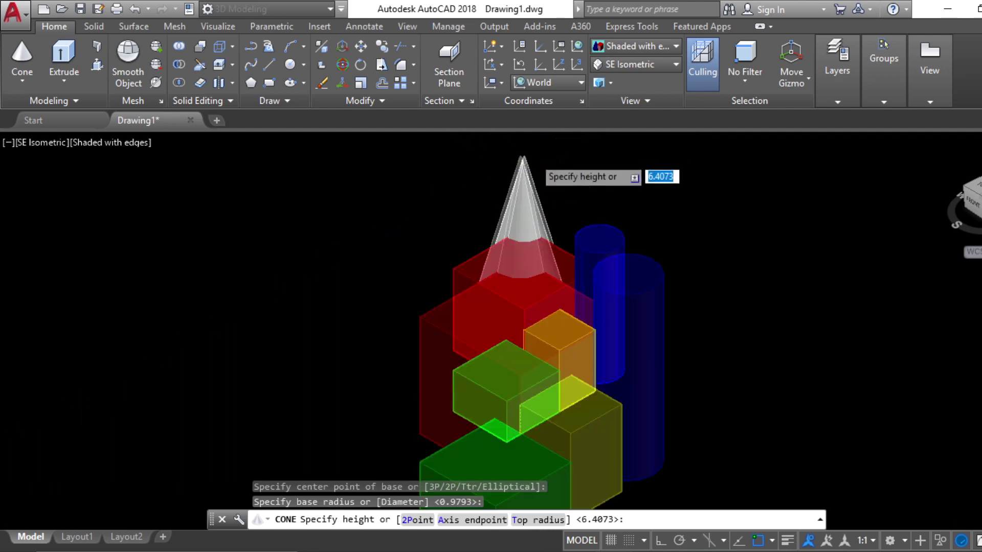
{"action": "left_click", "coordinate": [542, 134]}
Step: Move the cone freehand so it appears above the red block in the SE isometric view
{"action": "scroll", "coordinate": [521, 260], "scroll_direction": "down", "scroll_amount": 2}
{"action": "left_click", "coordinate": [521, 255]}
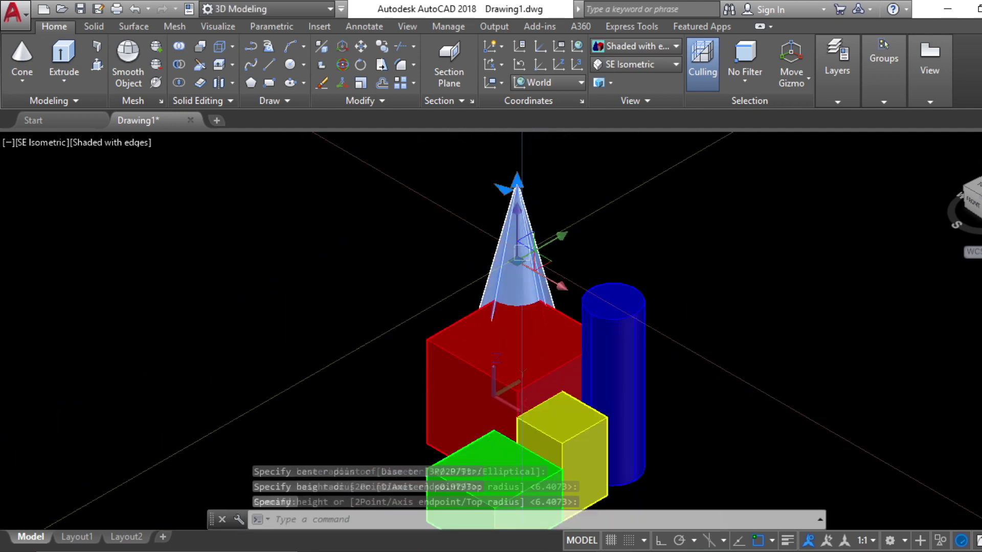
{"action": "left_click", "coordinate": [532, 263]}
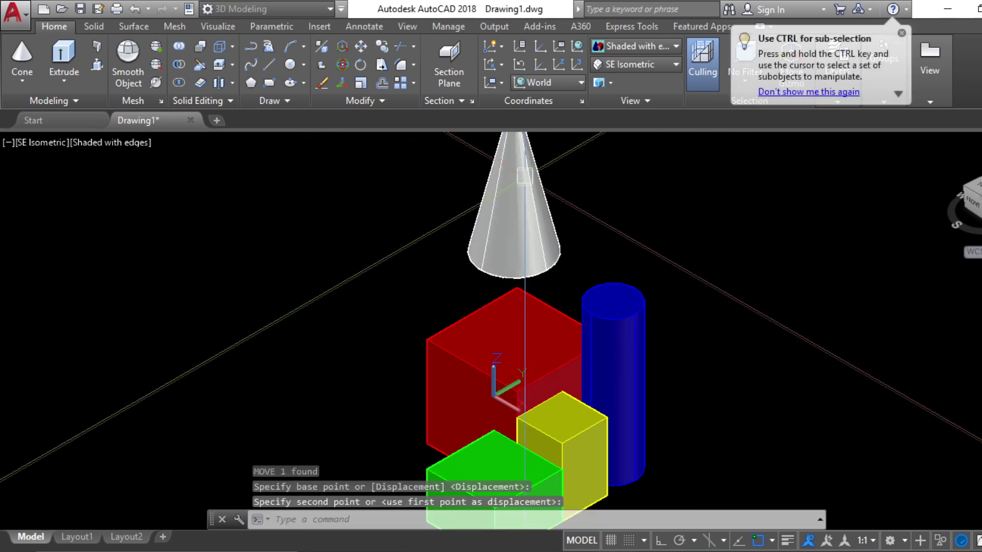
Step: In the front view, move the cone sideways so that its base rests over the middle of the red block's top edge
{"action": "left_click", "coordinate": [974, 205]}
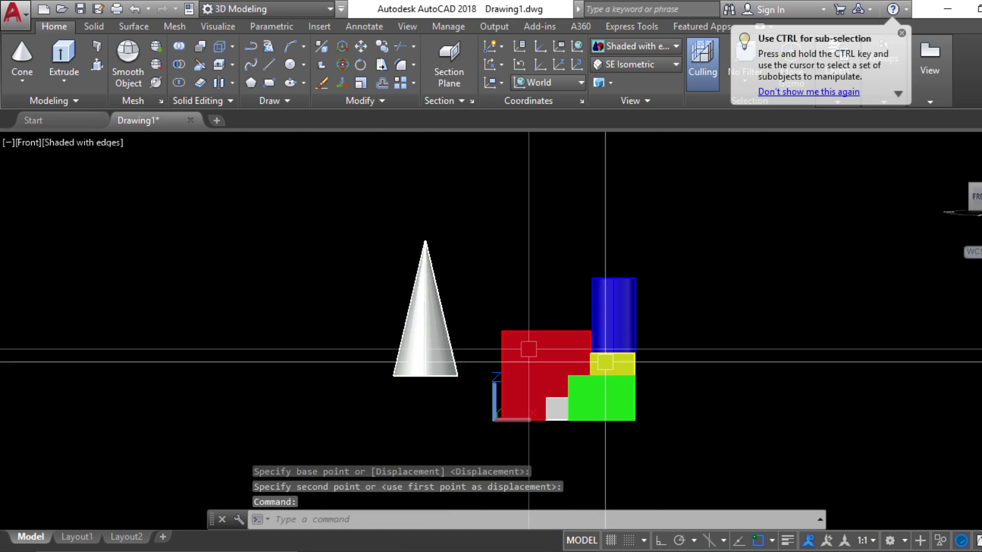
{"action": "left_click", "coordinate": [436, 324]}
{"action": "type", "text": "m"}
{"action": "key", "text": "Return"}
{"action": "left_click", "coordinate": [415, 289]}
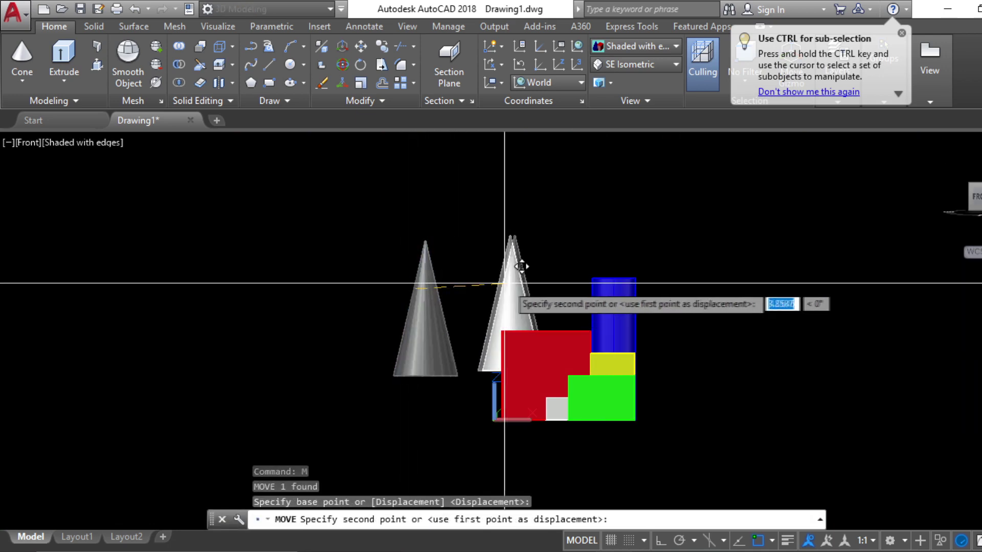
{"action": "left_click", "coordinate": [556, 264]}
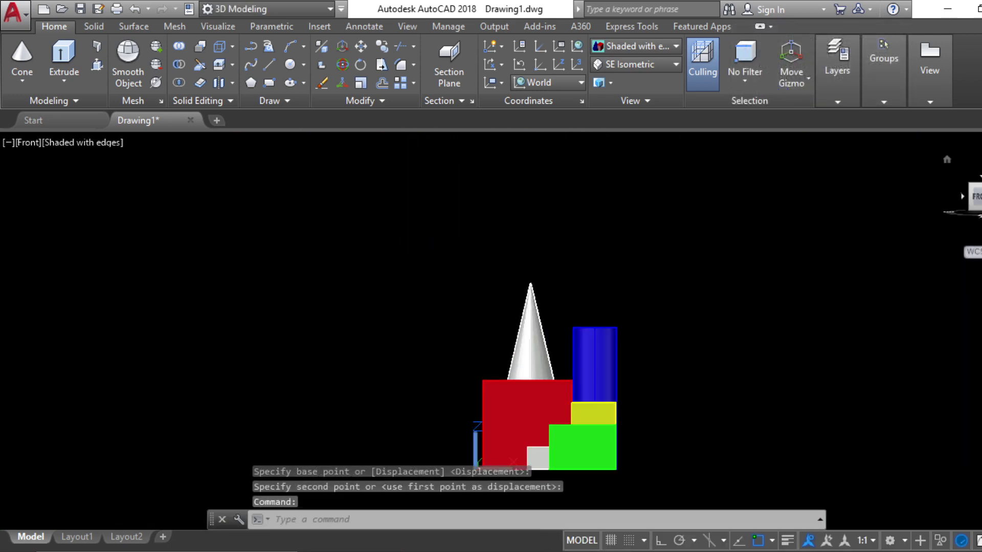
Step: In the SE isometric view, move the cone from behind the blue cylinder to the red block's top face
{"action": "left_click", "coordinate": [977, 209]}
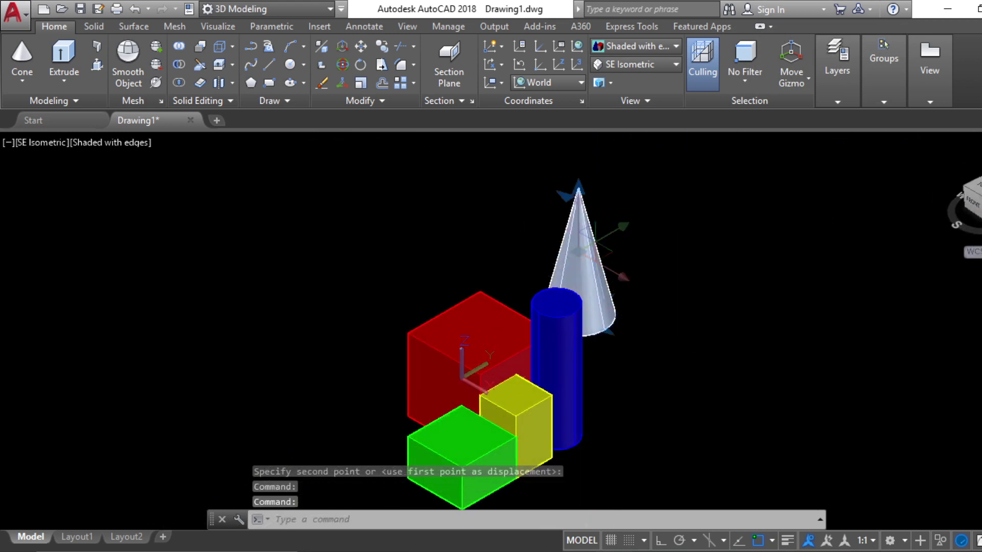
{"action": "type", "text": "m"}
{"action": "key", "text": "Return"}
{"action": "left_click", "coordinate": [824, 331]}
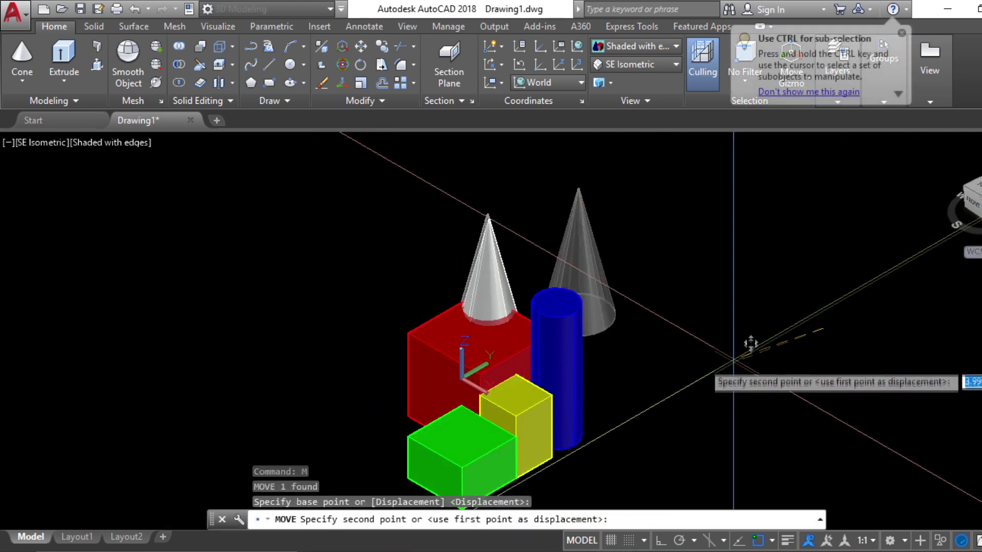
{"action": "left_click", "coordinate": [725, 388]}
Step: Move the cone again by a short freehand distance to adjust its position over the red block
{"action": "left_click", "coordinate": [484, 326]}
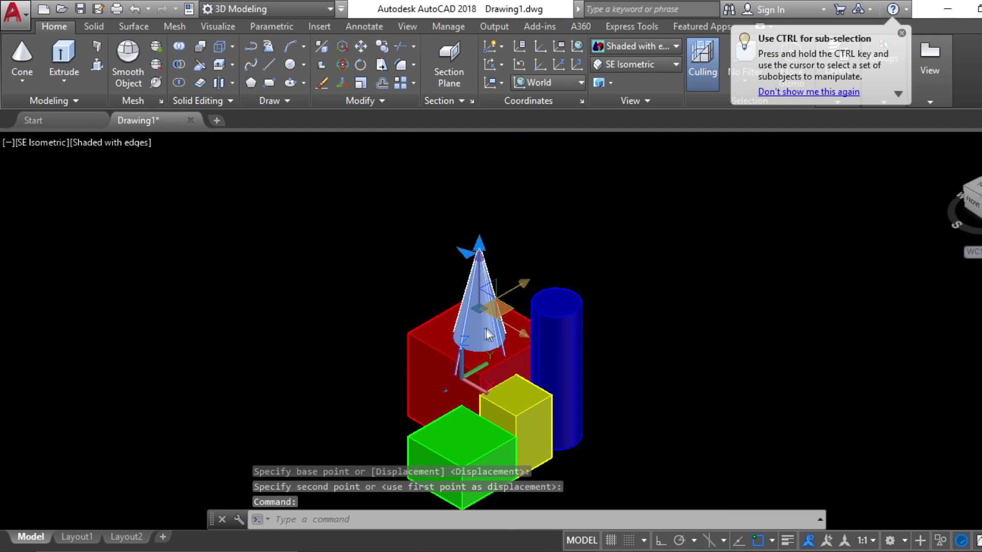
{"action": "scroll", "coordinate": [481, 323], "scroll_direction": "up", "scroll_amount": 3}
{"action": "left_click", "coordinate": [480, 292]}
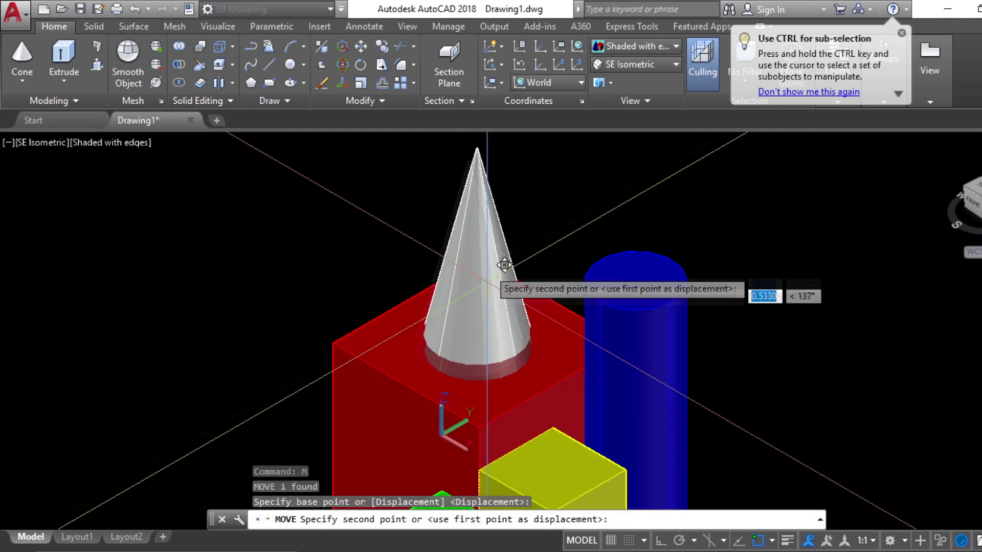
{"action": "left_click", "coordinate": [496, 240]}
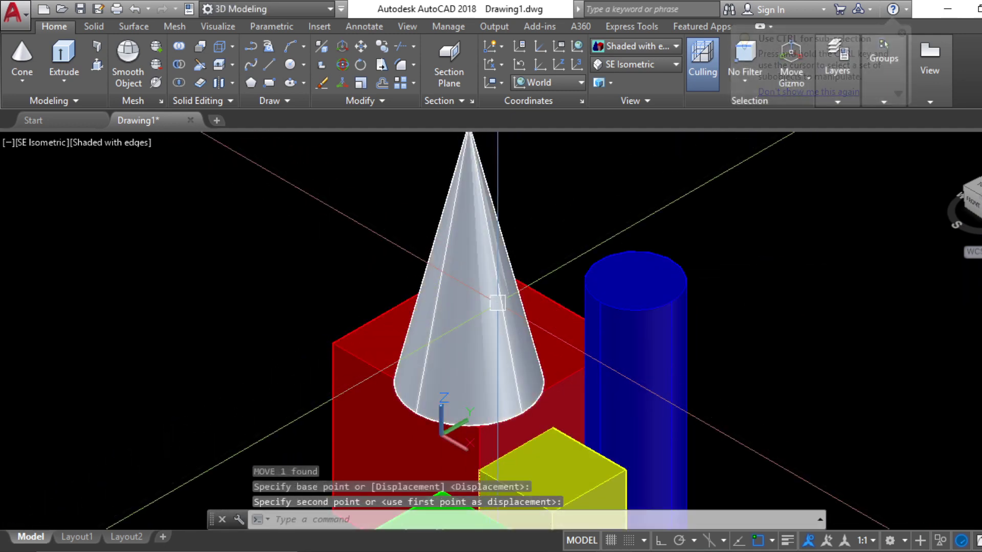
Step: In the front view, relocate the cone by its base grip to the midpoint of the red block's top edge
{"action": "scroll", "coordinate": [497, 336], "scroll_direction": "down", "scroll_amount": 3}
{"action": "scroll", "coordinate": [498, 336], "scroll_direction": "up", "scroll_amount": 5}
{"action": "left_click", "coordinate": [962, 214]}
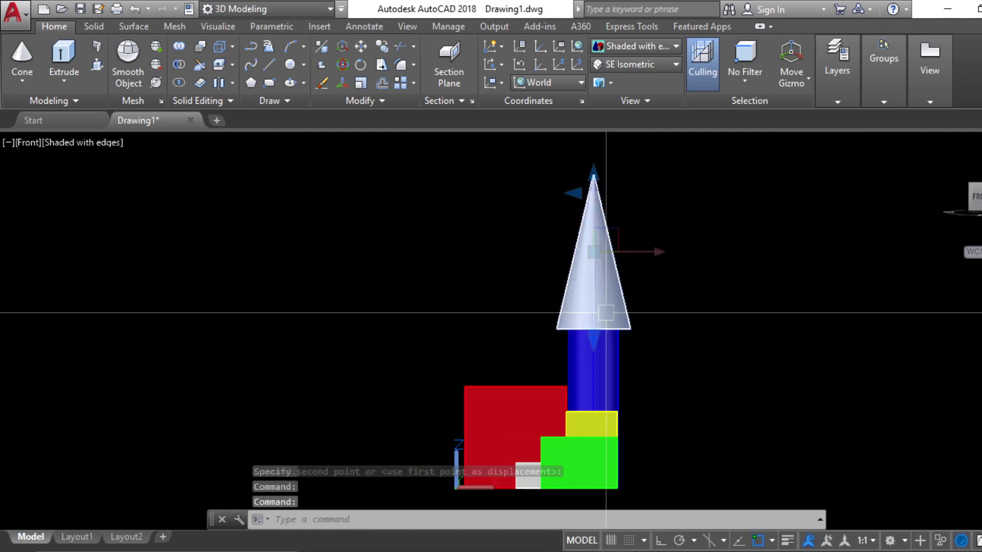
{"action": "left_click", "coordinate": [606, 313]}
{"action": "left_click", "coordinate": [593, 328]}
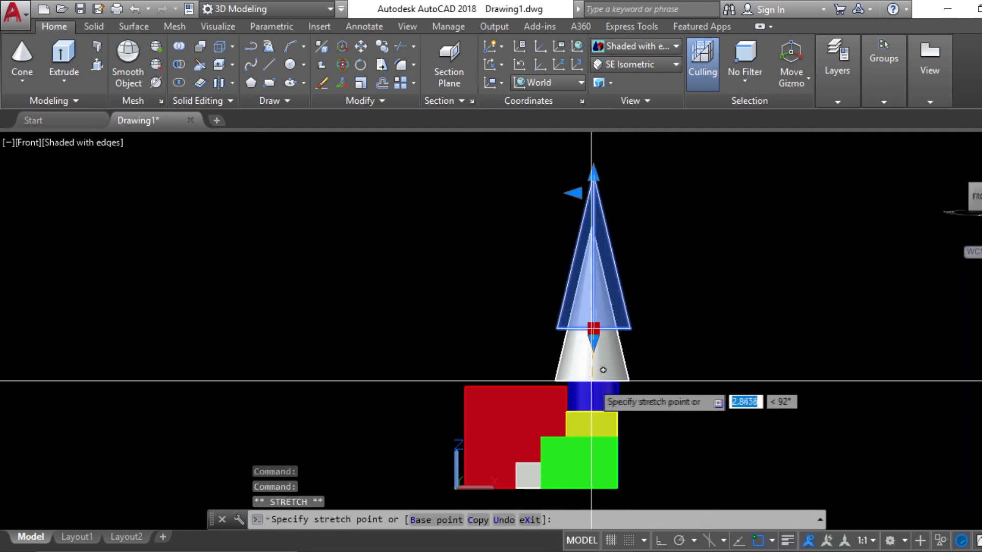
{"action": "left_click", "coordinate": [515, 386]}
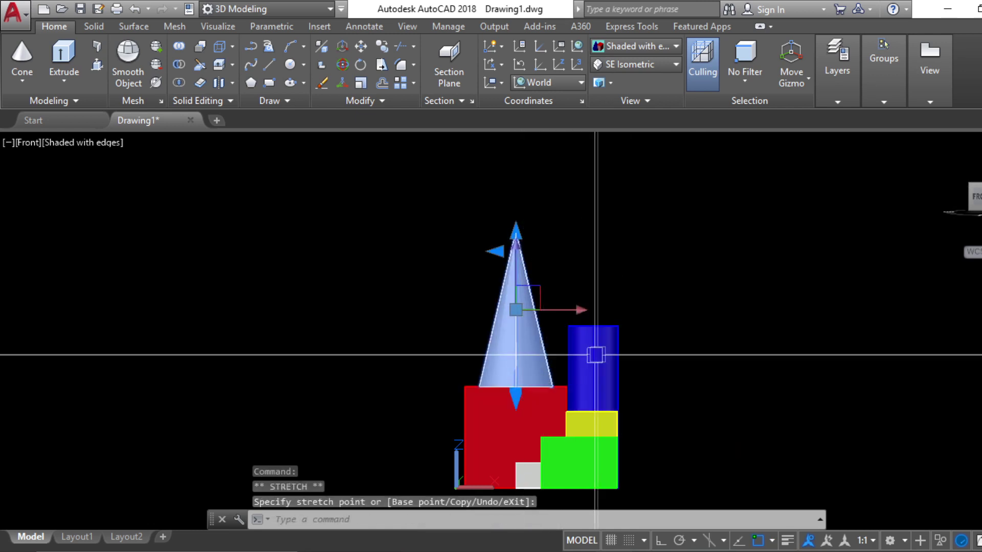
{"action": "left_click", "coordinate": [981, 184]}
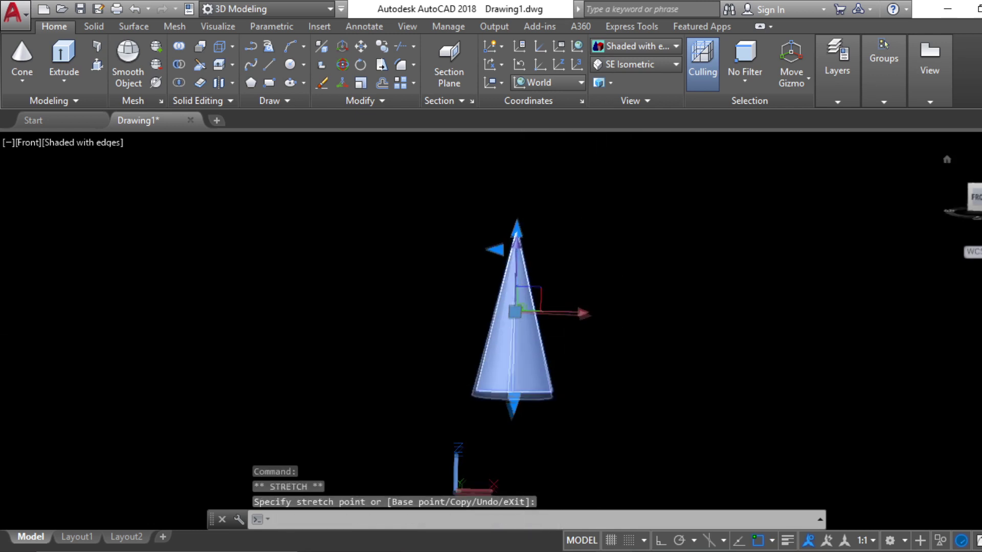
{"action": "scroll", "coordinate": [933, 189], "scroll_direction": "down", "scroll_amount": 6}
{"action": "scroll", "coordinate": [850, 284], "scroll_direction": "up", "scroll_amount": 4}
{"action": "middle_click_drag", "start_coordinate": [853, 288], "coordinate": [541, 263]}
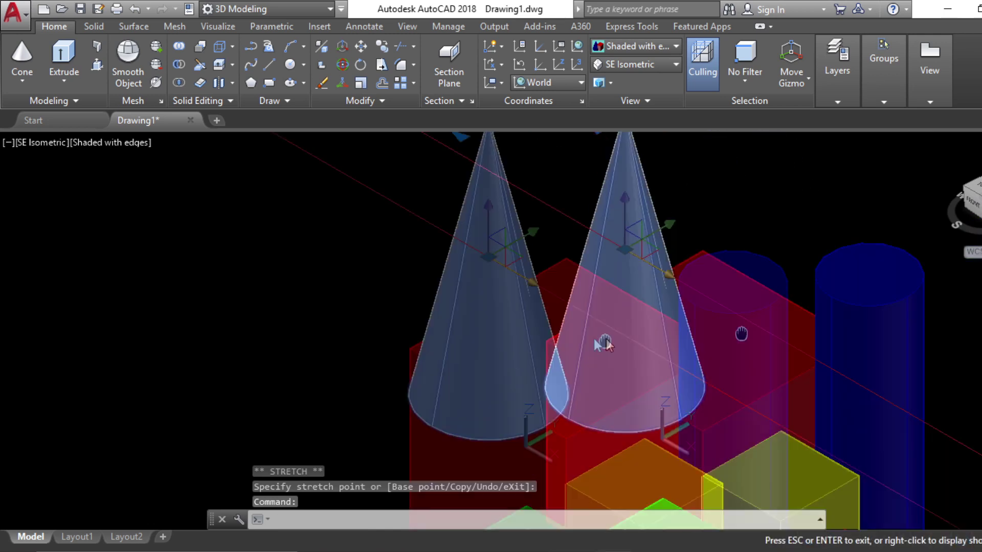
{"action": "scroll", "coordinate": [565, 312], "scroll_direction": "down", "scroll_amount": 3}
{"action": "type", "text": "m"}
{"action": "key", "text": "Return"}
{"action": "scroll", "coordinate": [522, 327], "scroll_direction": "up", "scroll_amount": 6}
{"action": "left_click", "coordinate": [546, 316]}
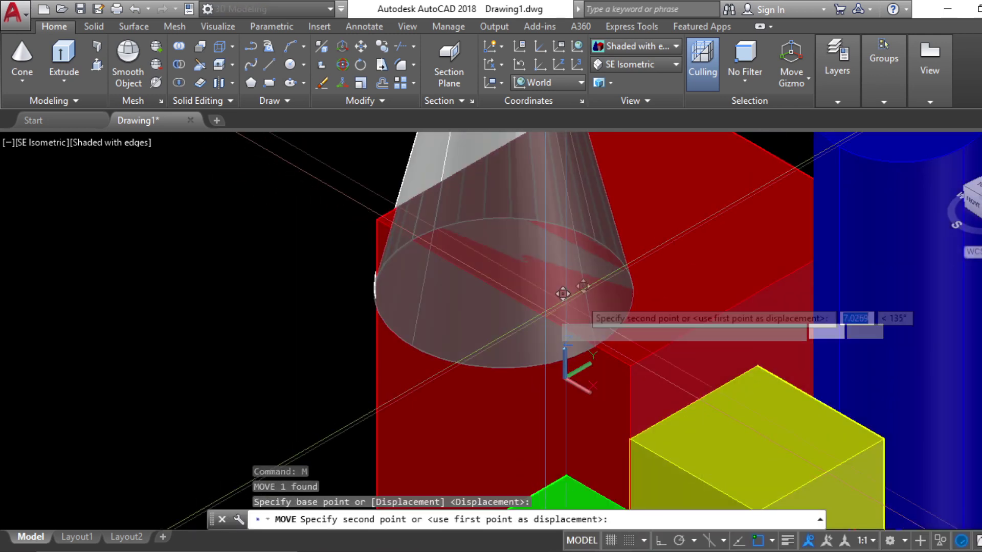
{"action": "key", "text": "Escape"}
{"action": "scroll", "coordinate": [602, 332], "scroll_direction": "down", "scroll_amount": 5}
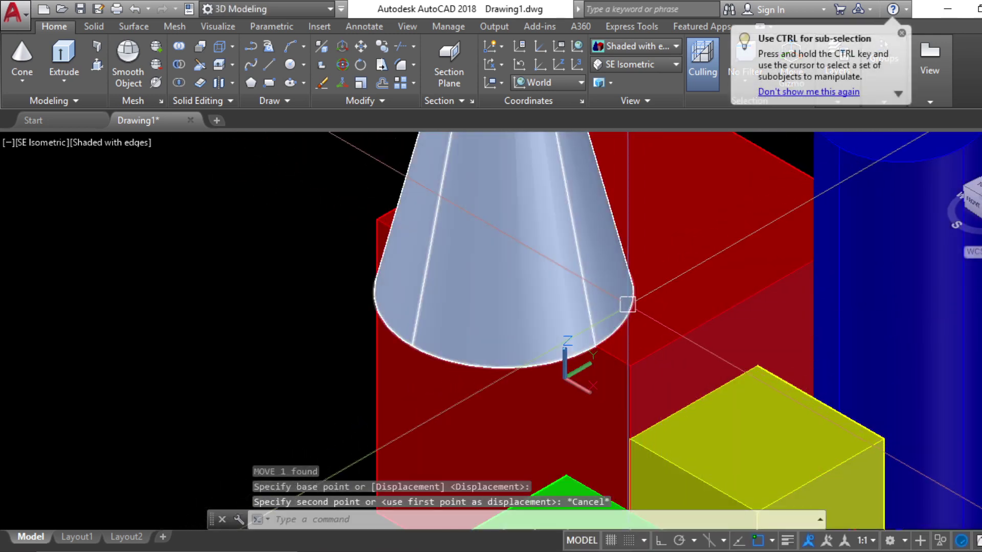
{"action": "scroll", "coordinate": [602, 339], "scroll_direction": "up", "scroll_amount": 2}
{"action": "mouse_move", "coordinate": [602, 335]}
{"action": "left_click", "coordinate": [665, 362]}
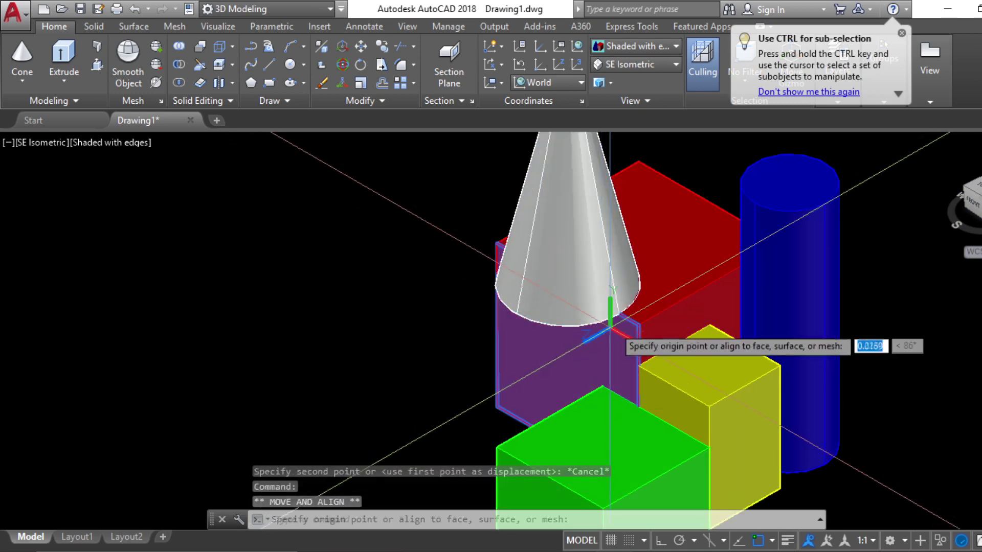
{"action": "key", "text": "Escape"}
{"action": "left_click", "coordinate": [582, 319]}
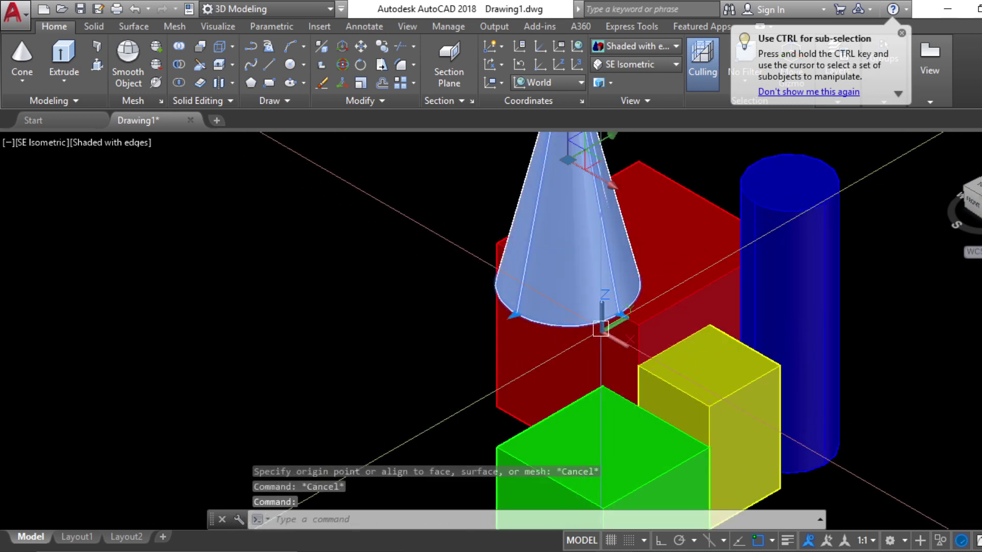
{"action": "left_click", "coordinate": [515, 314]}
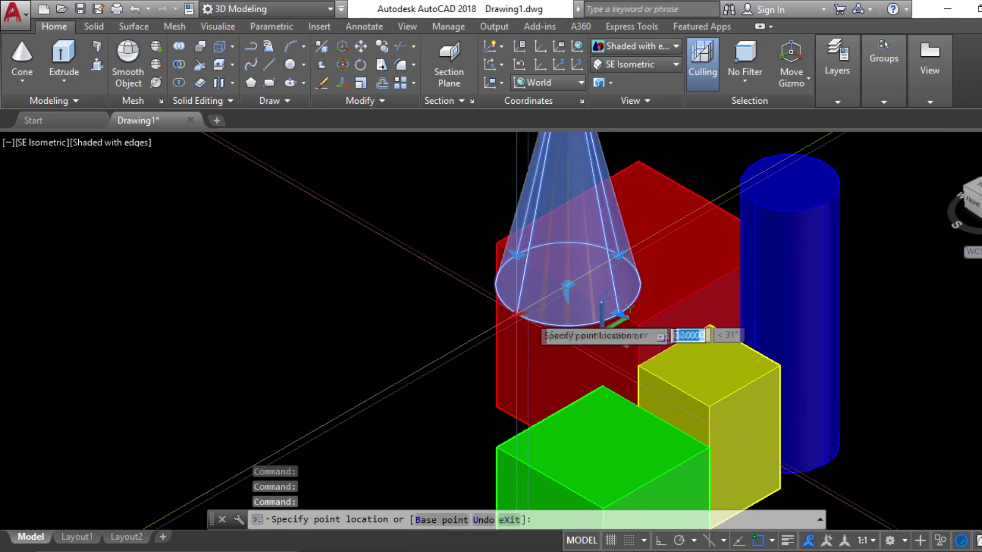
{"action": "key", "text": "Escape"}
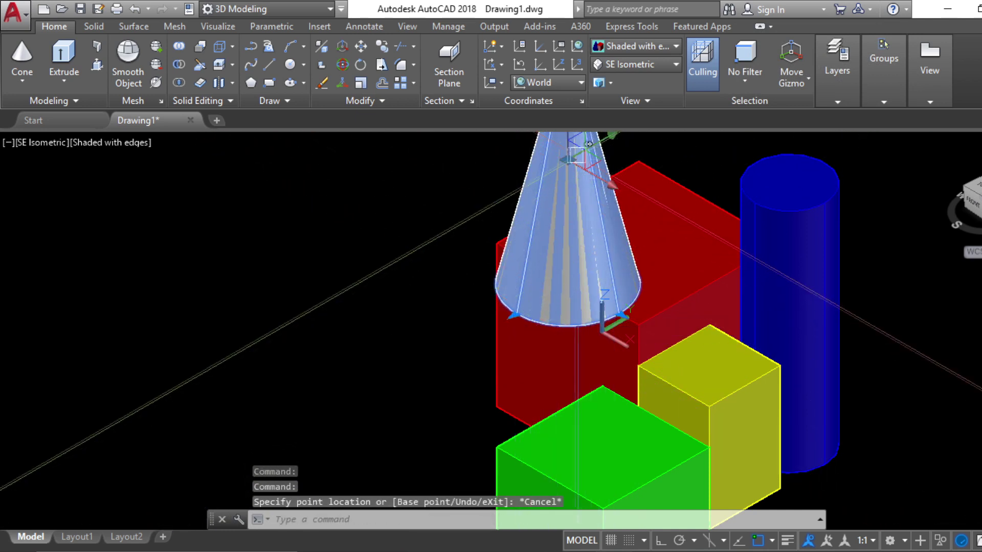
{"action": "key", "text": "Escape"}
{"action": "key", "text": "Escape"}
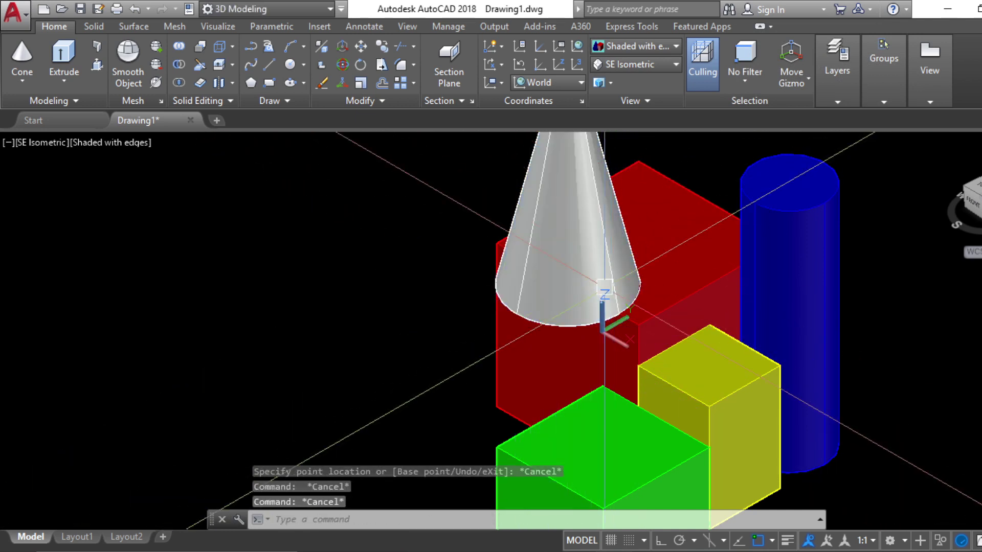
Step: Move the cone along the Y direction from the red block's front edge onto its top face
{"action": "scroll", "coordinate": [626, 269], "scroll_direction": "down", "scroll_amount": 5}
{"action": "scroll", "coordinate": [627, 268], "scroll_direction": "up", "scroll_amount": 3}
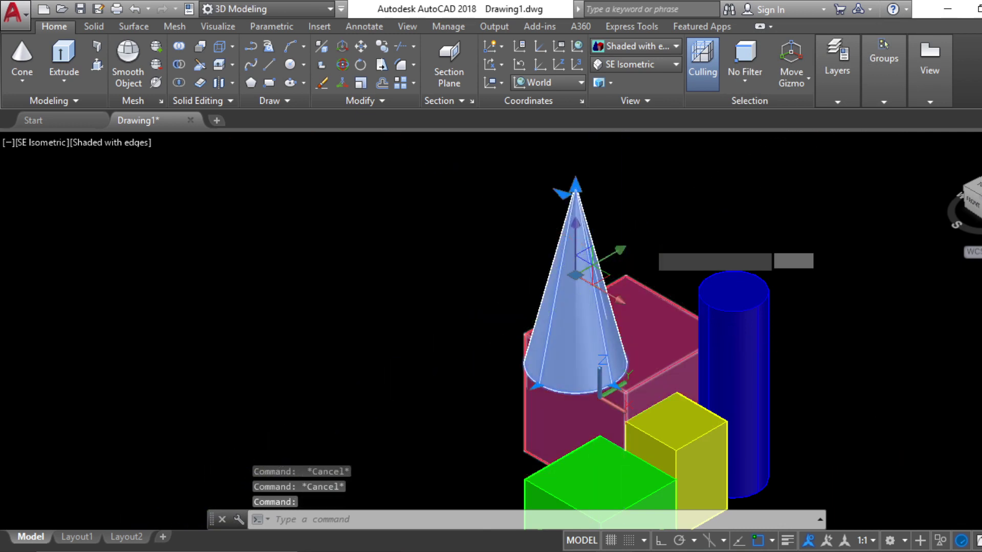
{"action": "type", "text": "m"}
{"action": "key", "text": "Return"}
{"action": "left_click", "coordinate": [652, 241]}
{"action": "left_click", "coordinate": [684, 222]}
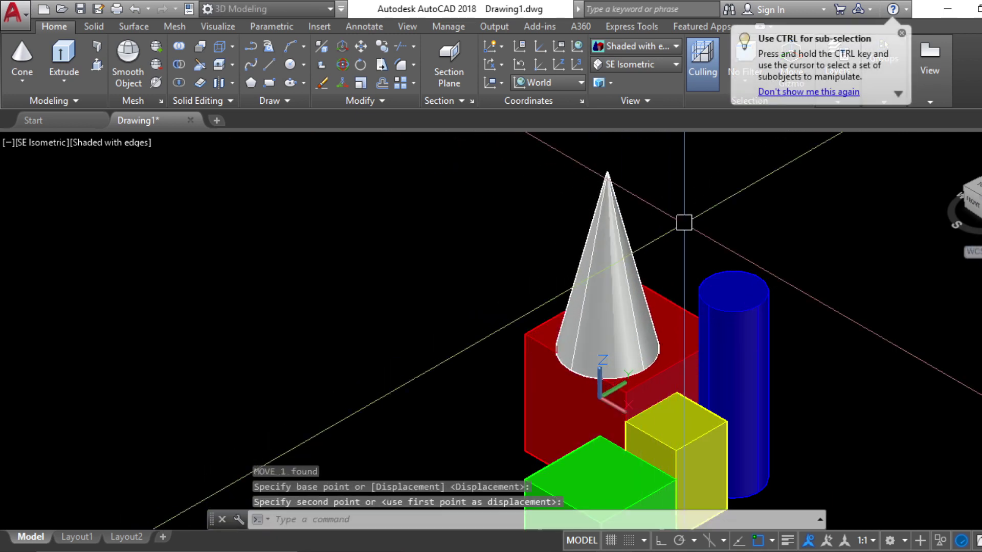
Step: Move the cone a short distance along the Y direction on the red block's top face, checking its placement from the front
{"action": "left_click", "coordinate": [628, 244]}
{"action": "key", "text": "Return"}
{"action": "left_click", "coordinate": [697, 214]}
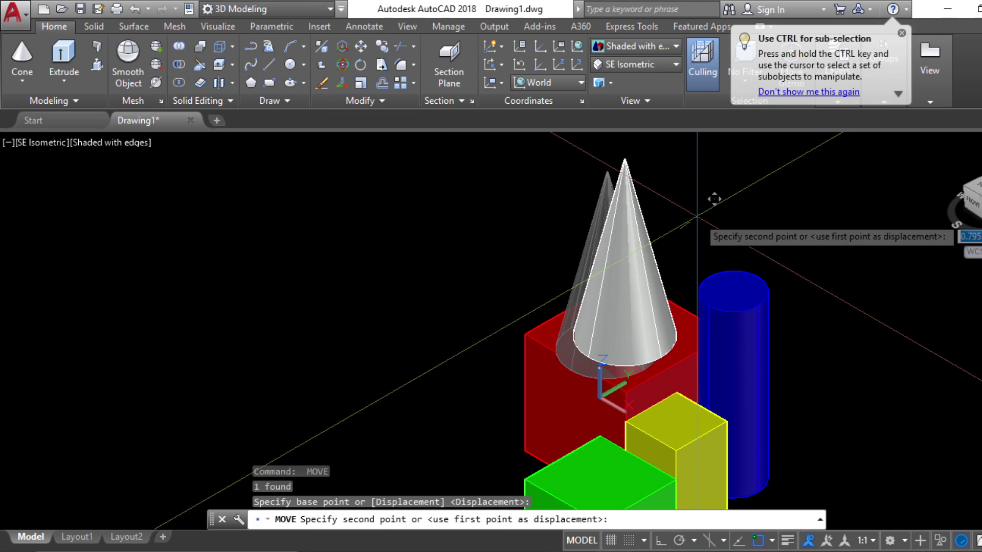
{"action": "left_click", "coordinate": [715, 200]}
{"action": "middle_click_drag", "start_coordinate": [694, 295], "coordinate": [697, 260]}
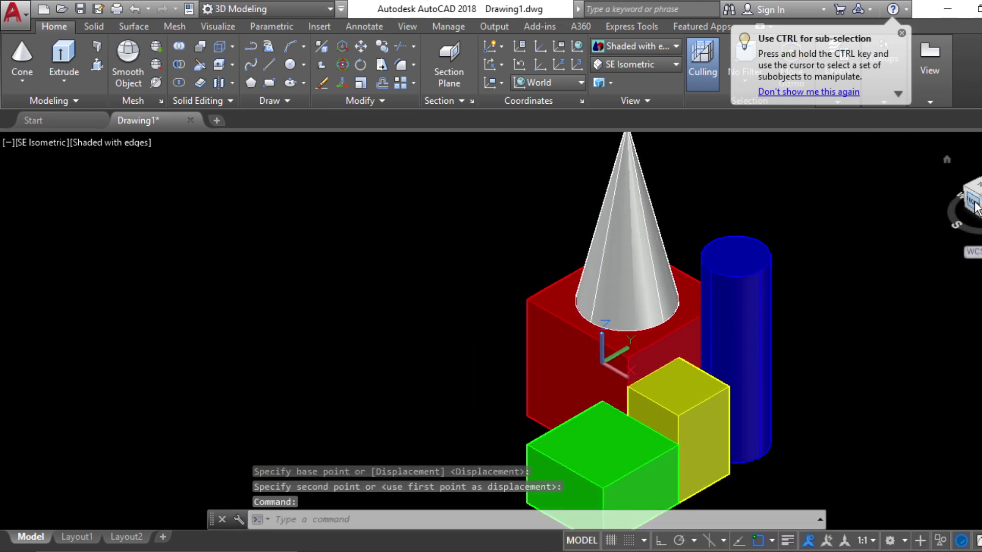
{"action": "left_click", "coordinate": [974, 204]}
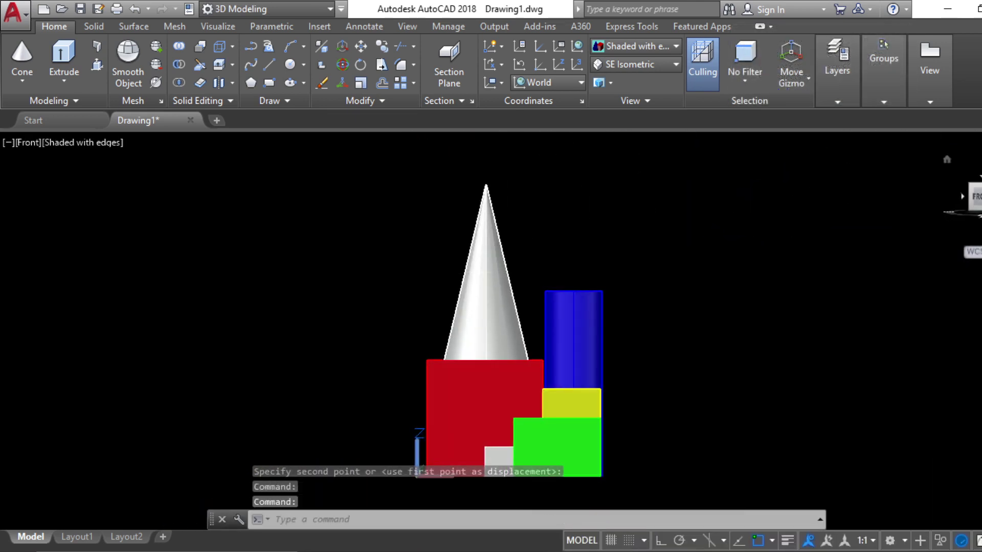
{"action": "left_click", "coordinate": [981, 183]}
{"action": "scroll", "coordinate": [805, 263], "scroll_direction": "down", "scroll_amount": 4}
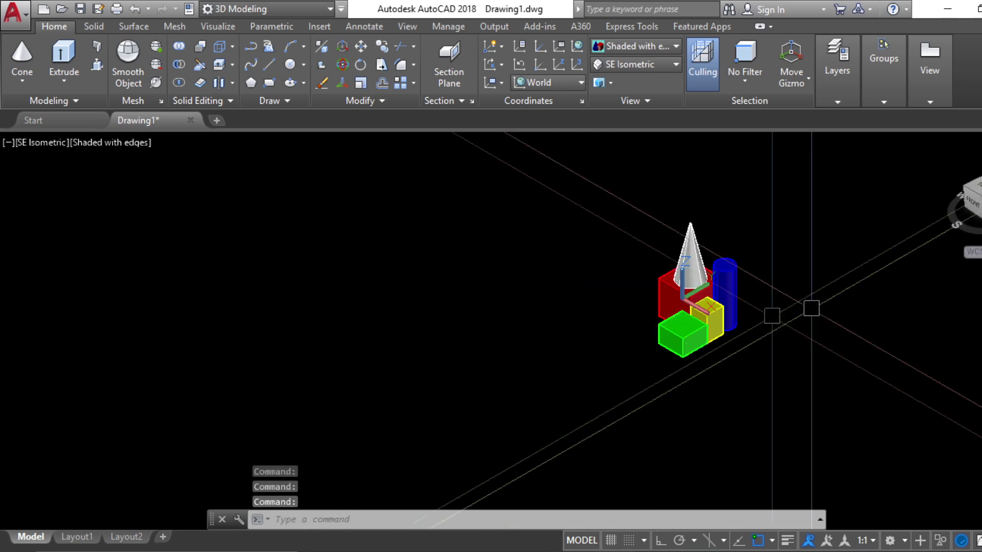
Step: Change the cone's colour to index colour 61 through its quick properties
{"action": "scroll", "coordinate": [699, 271], "scroll_direction": "up", "scroll_amount": 5}
{"action": "left_click", "coordinate": [710, 226]}
{"action": "right_click", "coordinate": [708, 226]}
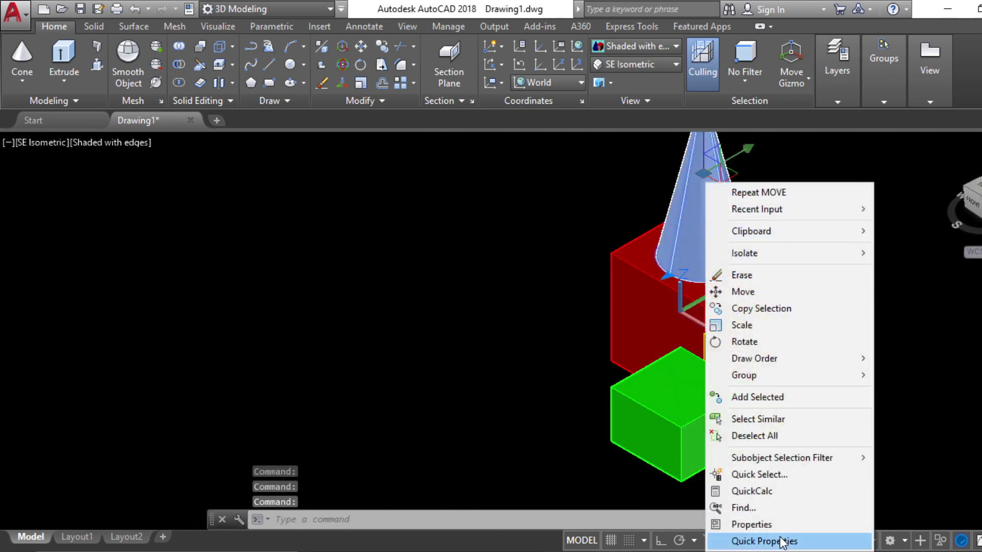
{"action": "left_click", "coordinate": [781, 542]}
{"action": "left_click", "coordinate": [922, 431]}
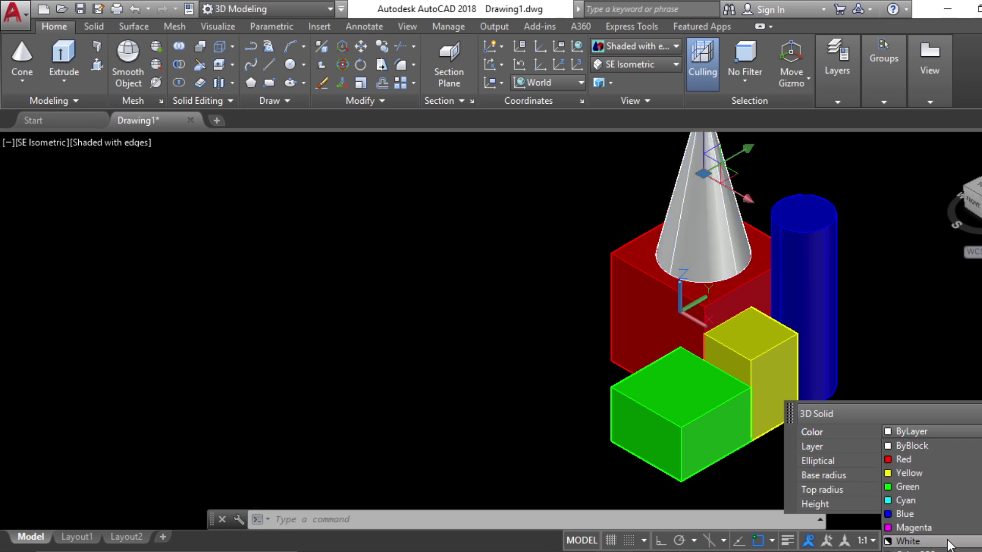
{"action": "left_click", "coordinate": [949, 551]}
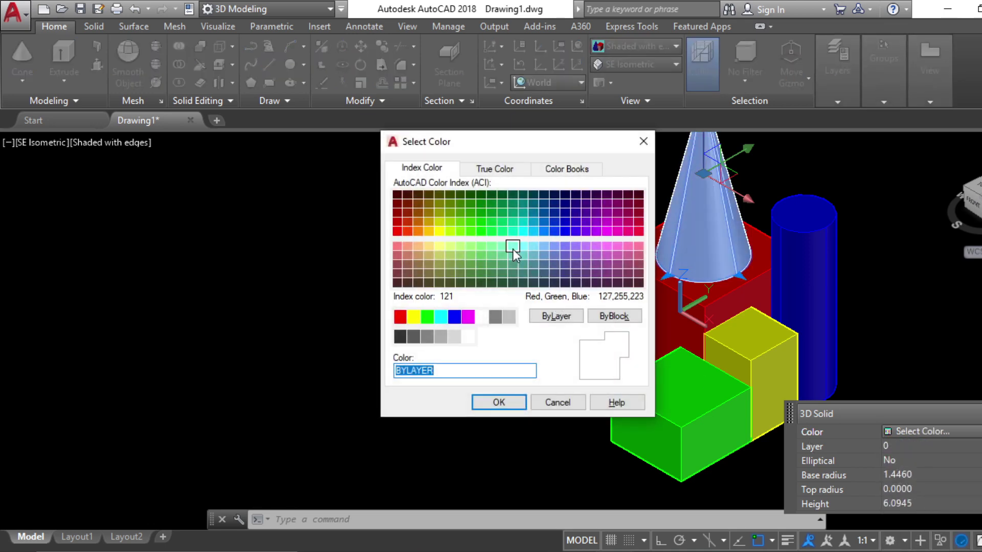
{"action": "left_click", "coordinate": [480, 248]}
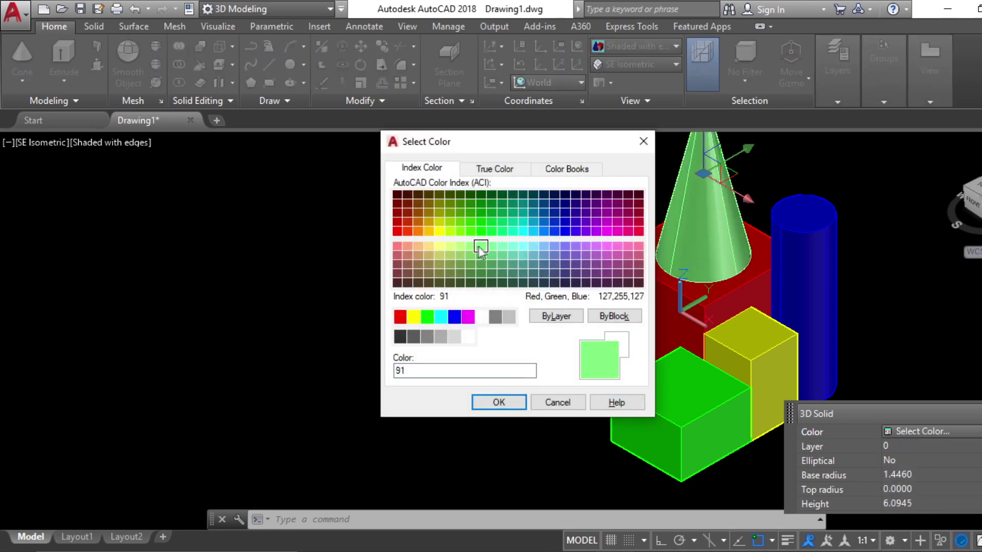
{"action": "left_click", "coordinate": [501, 404]}
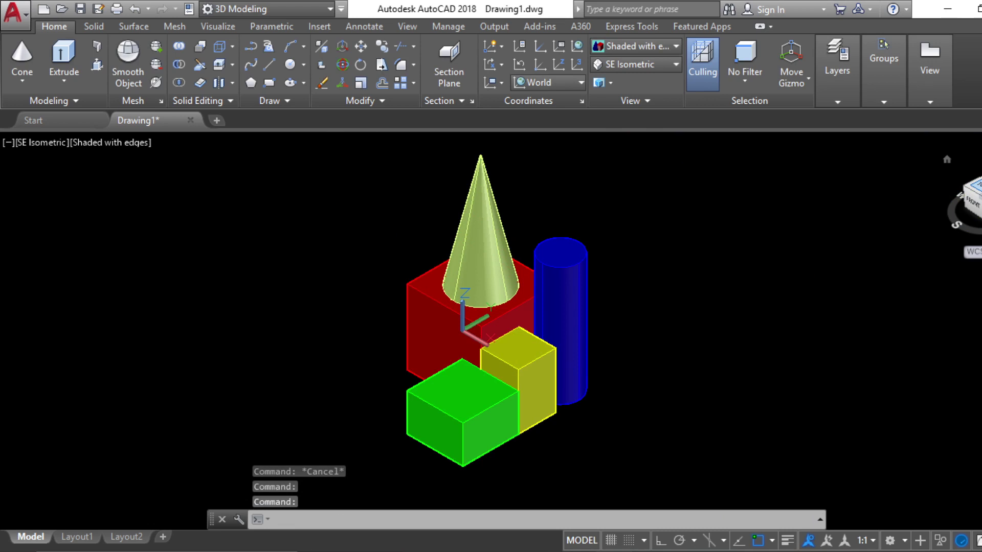
Step: In the top view, draw a sphere of about 2.14 radius beside the red block's west side, opposite the blue cylinder
{"action": "left_click", "coordinate": [979, 186]}
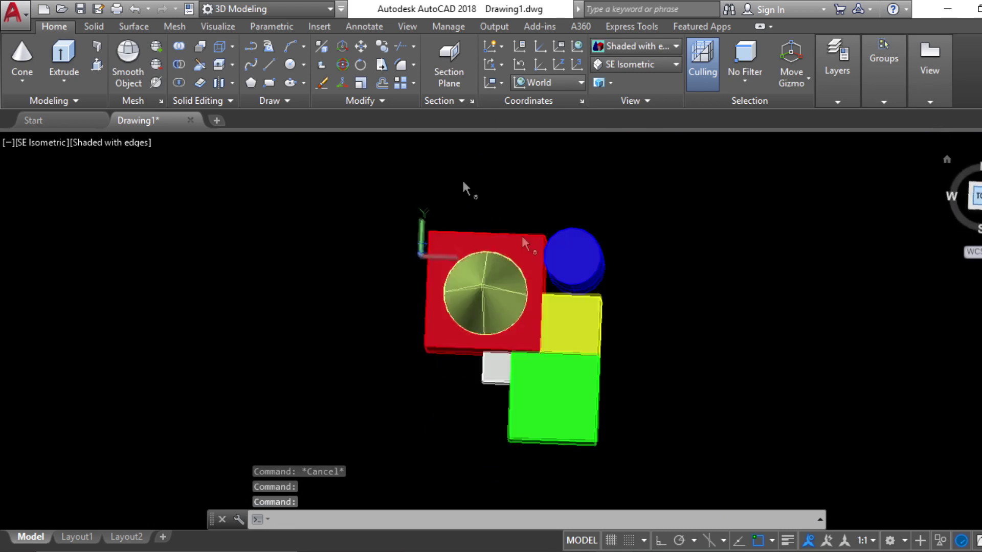
{"action": "left_click", "coordinate": [21, 82]}
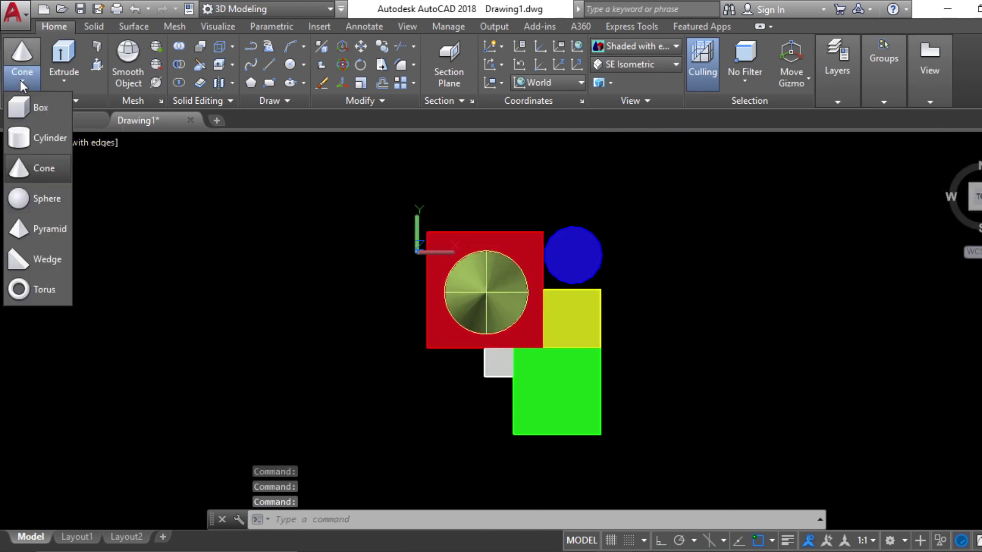
{"action": "left_click", "coordinate": [48, 205]}
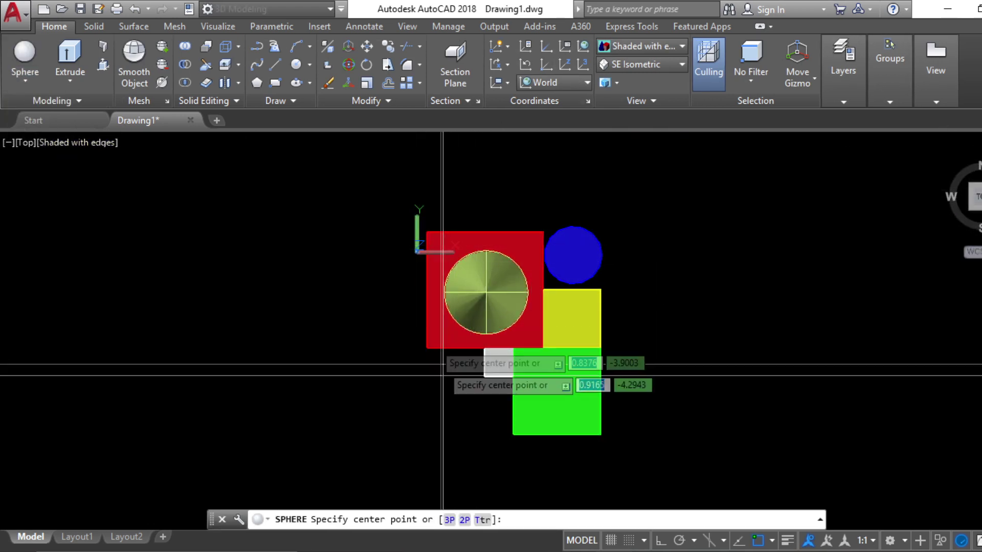
{"action": "left_click", "coordinate": [358, 274]}
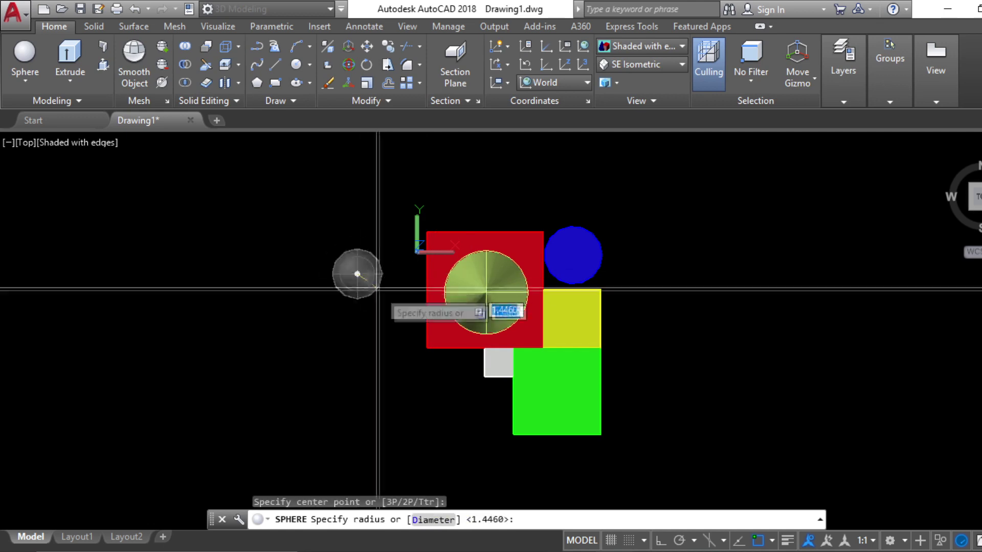
{"action": "left_click", "coordinate": [416, 274]}
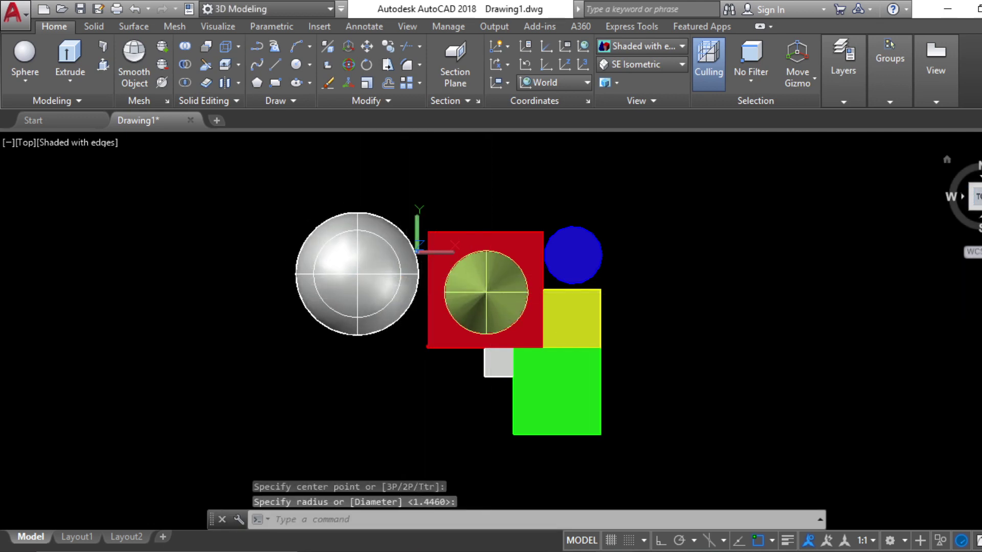
Step: In the SE isometric view, change the sphere's colour to index colour 30 through its quick properties
{"action": "left_click", "coordinate": [981, 210]}
{"action": "scroll", "coordinate": [512, 310], "scroll_direction": "up", "scroll_amount": 4}
{"action": "middle_click_drag", "start_coordinate": [522, 305], "coordinate": [535, 307]}
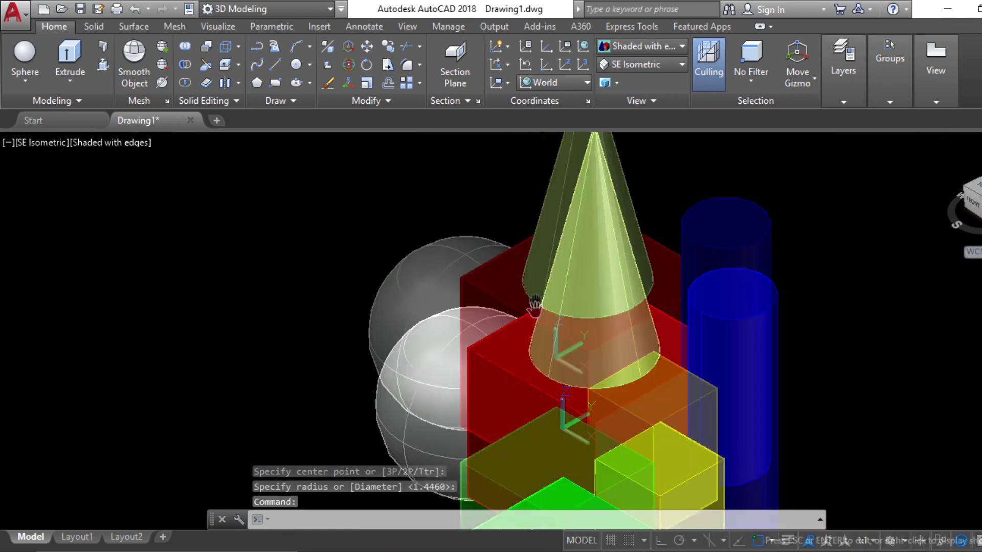
{"action": "scroll", "coordinate": [534, 307], "scroll_direction": "down", "scroll_amount": 6}
{"action": "scroll", "coordinate": [609, 348], "scroll_direction": "up", "scroll_amount": 3}
{"action": "left_click", "coordinate": [346, 260]}
{"action": "right_click", "coordinate": [350, 261]}
{"action": "left_click", "coordinate": [437, 541]}
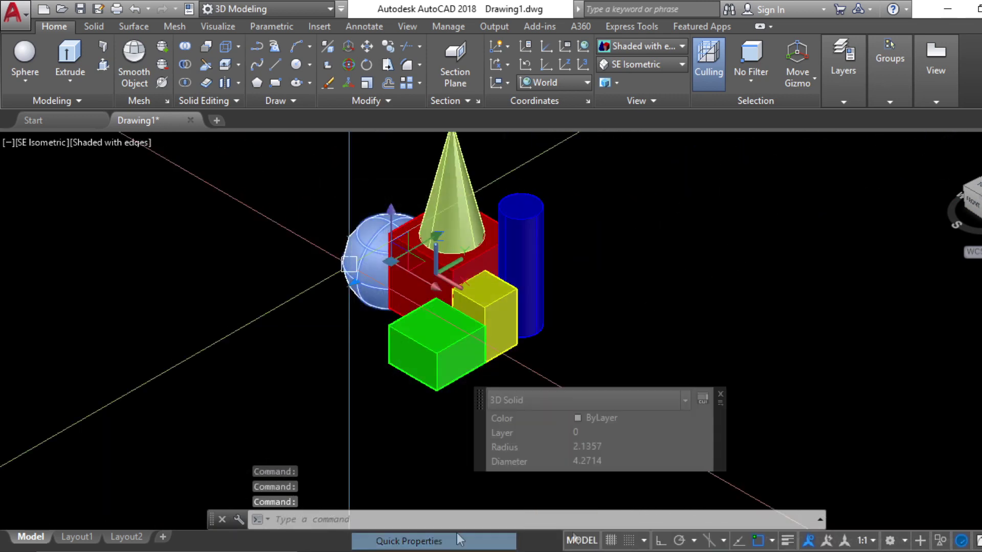
{"action": "left_click", "coordinate": [613, 417]}
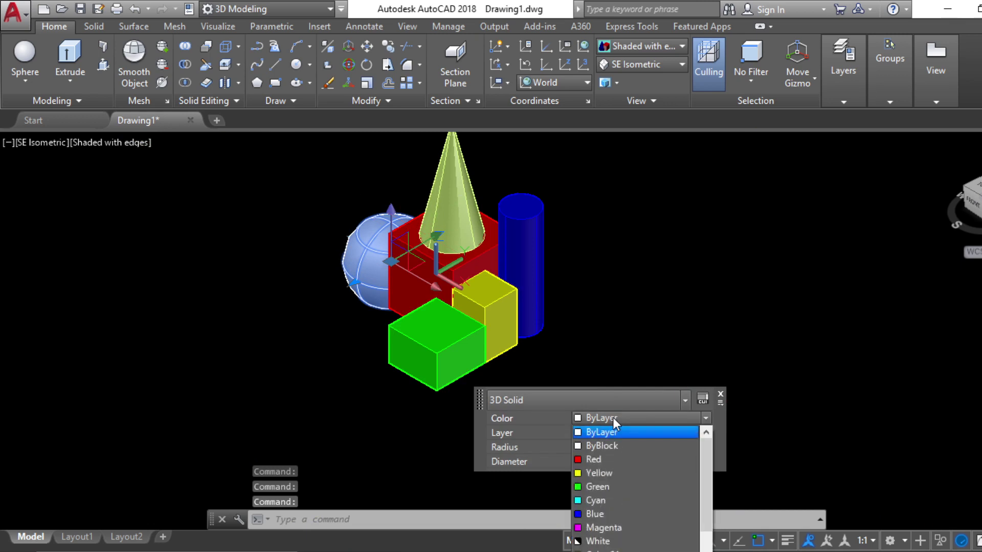
{"action": "scroll", "coordinate": [654, 547], "scroll_direction": "down", "scroll_amount": 1}
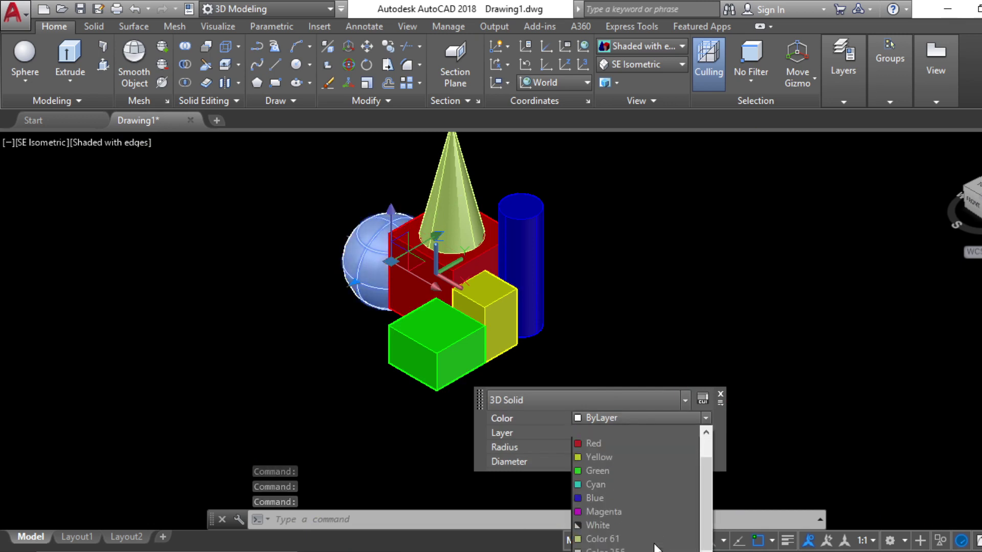
{"action": "left_click", "coordinate": [632, 551]}
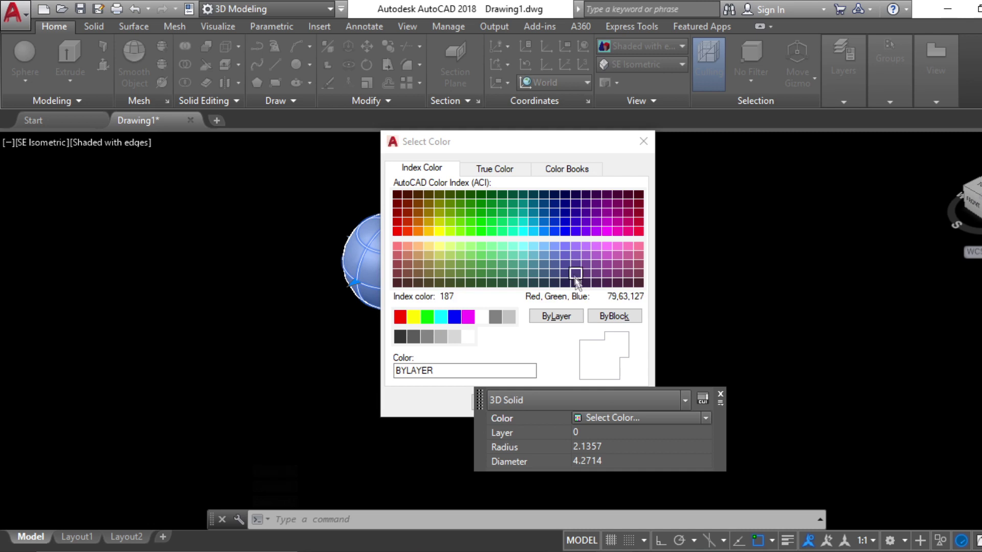
{"action": "left_click", "coordinate": [418, 231]}
{"action": "left_click", "coordinate": [510, 402]}
{"action": "key", "text": "Escape"}
{"action": "key", "text": "Escape"}
Step: Draw a pyramid centred on the green block with Ortho on, about 0.93 base radius and about 4 high, aligned with the block's edges
{"action": "middle_click_drag", "start_coordinate": [642, 340], "coordinate": [704, 401]}
{"action": "left_click", "coordinate": [977, 187]}
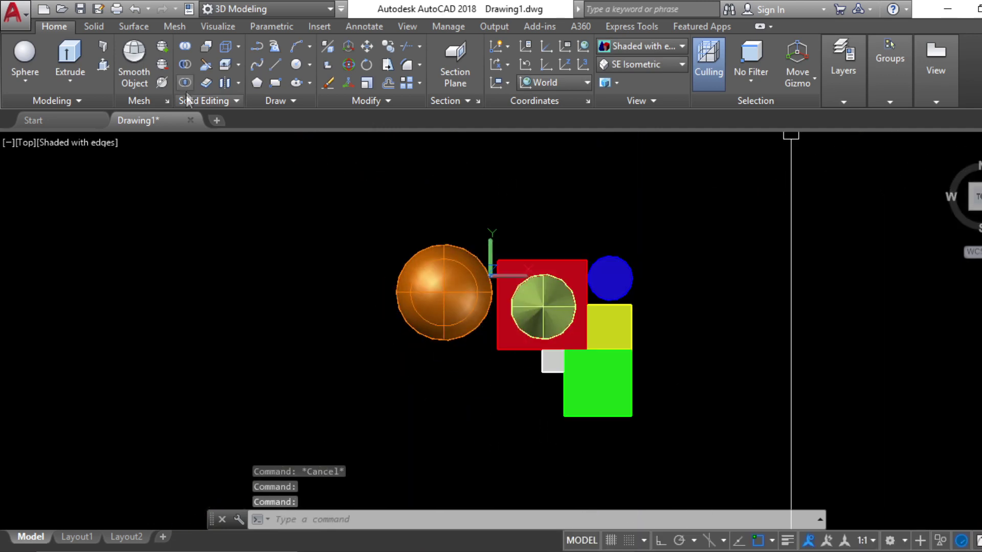
{"action": "left_click", "coordinate": [24, 88]}
{"action": "left_click", "coordinate": [57, 237]}
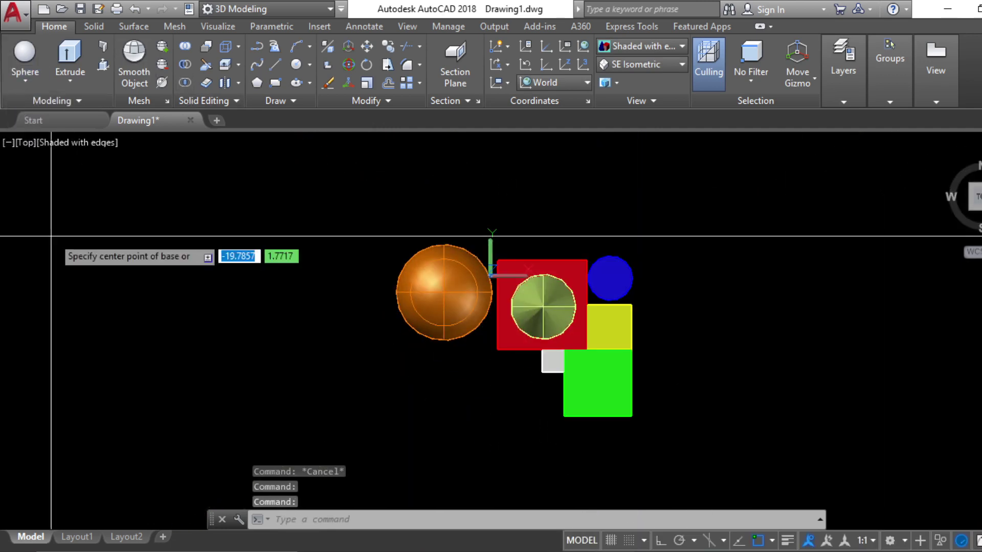
{"action": "scroll", "coordinate": [626, 401], "scroll_direction": "up", "scroll_amount": 5}
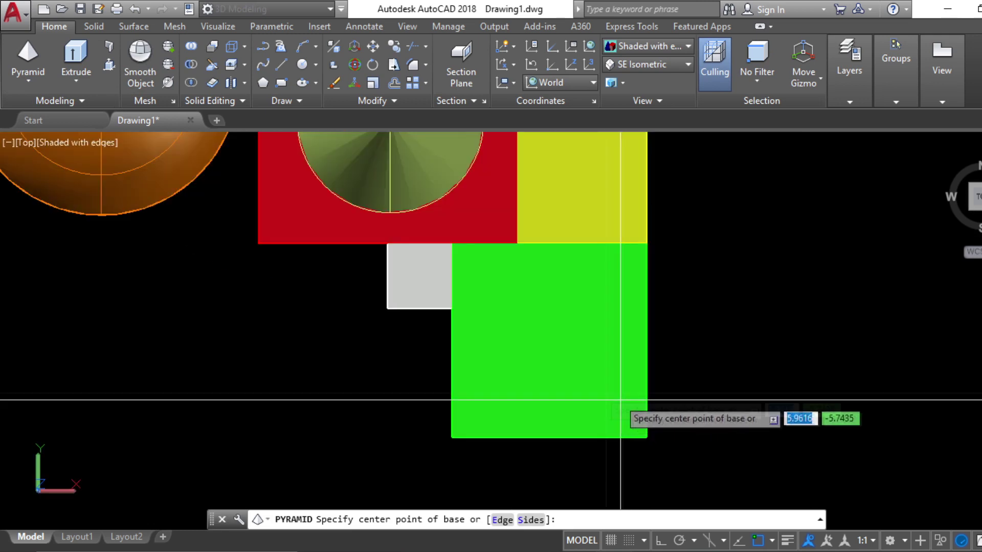
{"action": "left_click", "coordinate": [557, 346]}
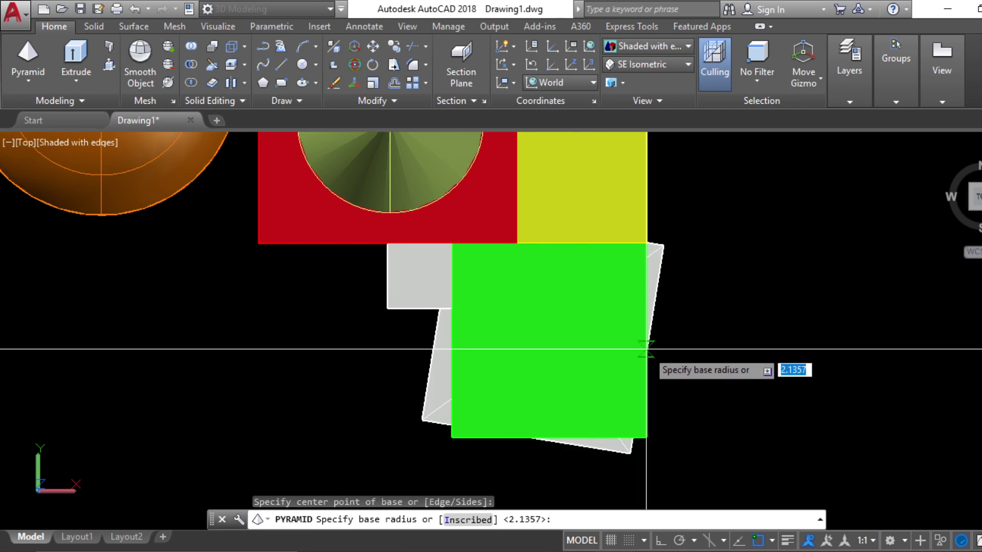
{"action": "key", "text": "F8"}
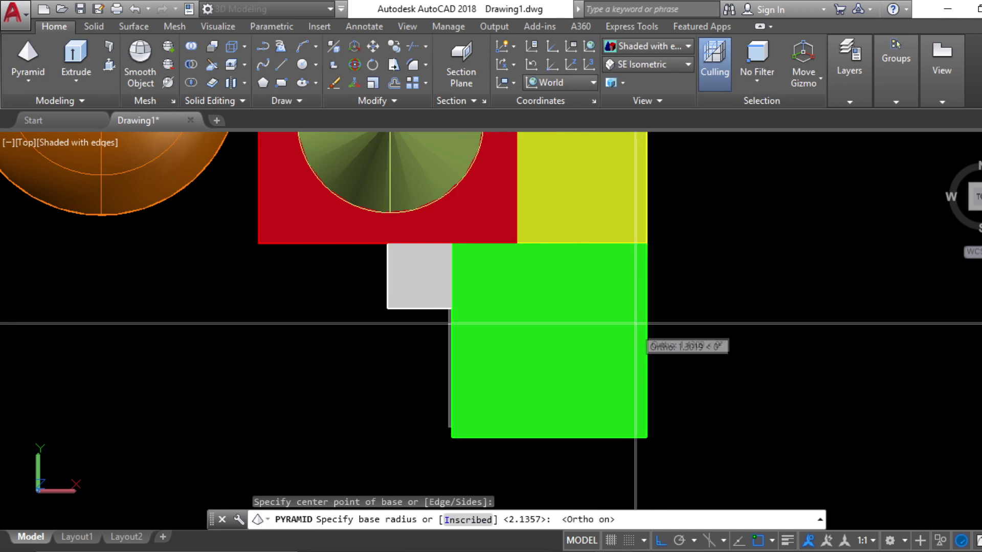
{"action": "left_click", "coordinate": [602, 320]}
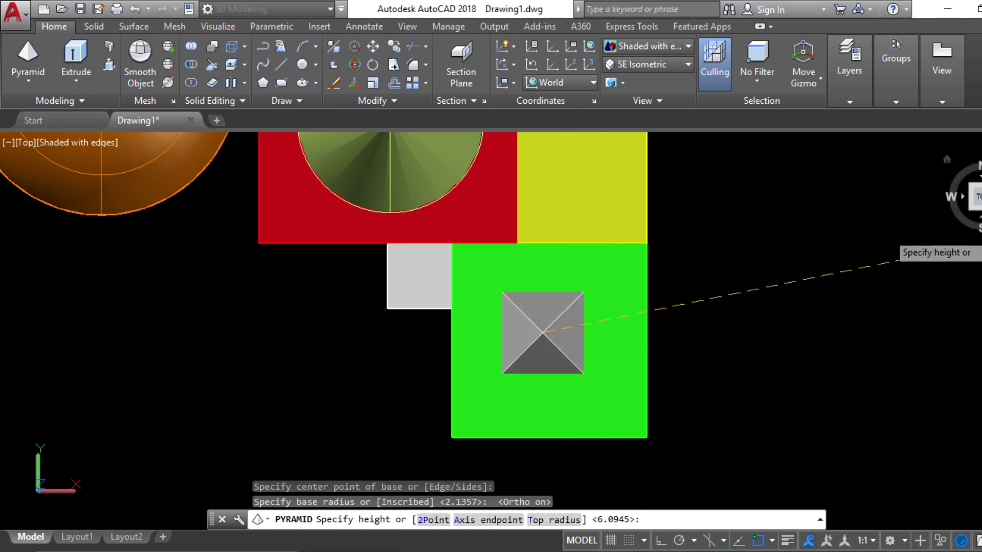
{"action": "left_click", "coordinate": [981, 210]}
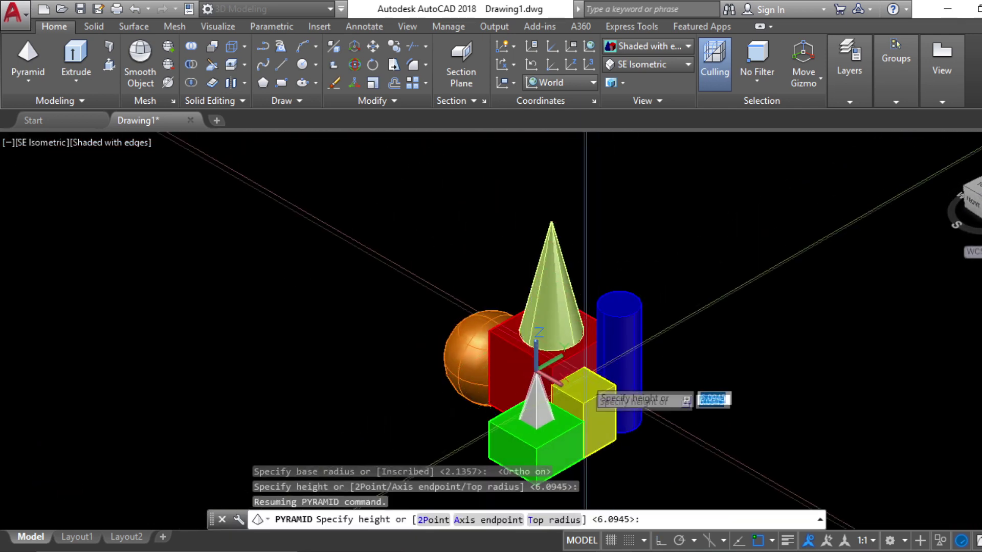
{"action": "left_click", "coordinate": [575, 371]}
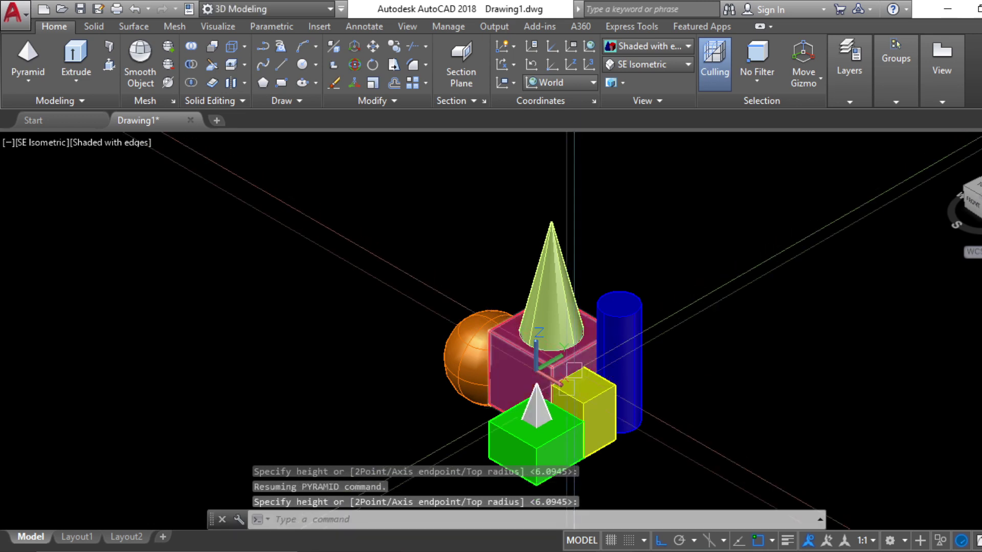
Step: Try to move the pyramid vertically upward out of the green block, and undo the move
{"action": "scroll", "coordinate": [553, 404], "scroll_direction": "up", "scroll_amount": 4}
{"action": "left_click", "coordinate": [503, 391]}
{"action": "scroll", "coordinate": [503, 390], "scroll_direction": "down", "scroll_amount": 5}
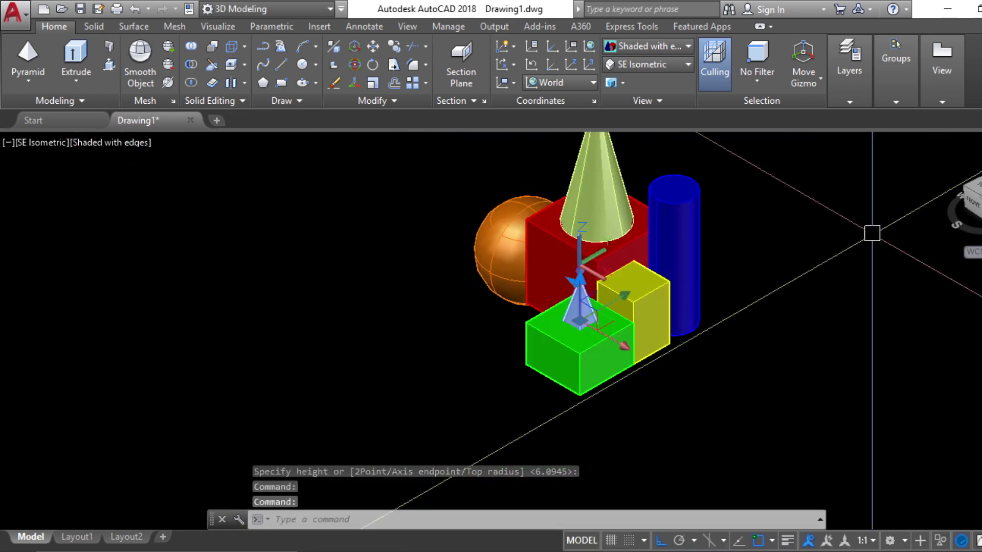
{"action": "key", "text": "Return"}
{"action": "scroll", "coordinate": [581, 310], "scroll_direction": "up", "scroll_amount": 4}
{"action": "left_click", "coordinate": [581, 309]}
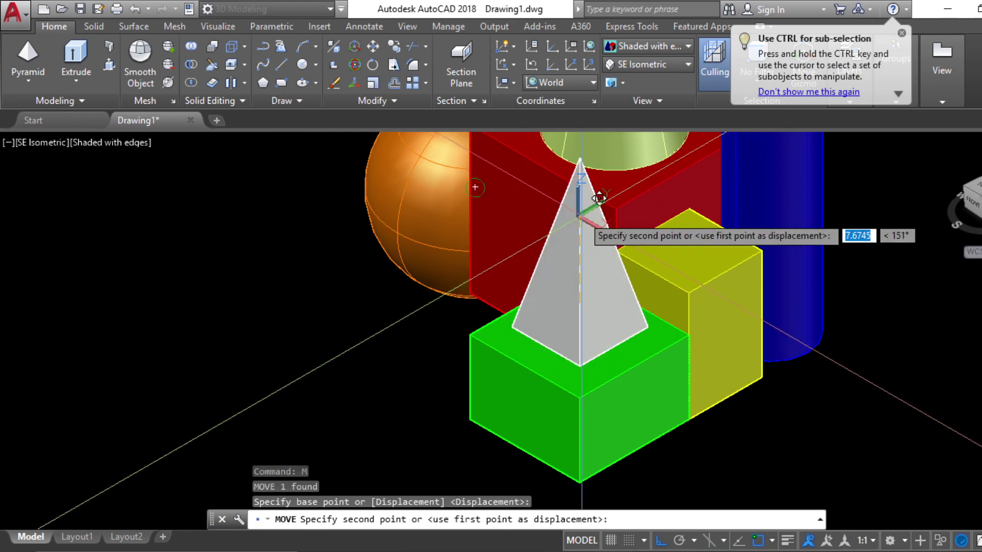
{"action": "left_click", "coordinate": [600, 197]}
{"action": "scroll", "coordinate": [579, 307], "scroll_direction": "down", "scroll_amount": 4}
{"action": "key", "text": "ctrl+z"}
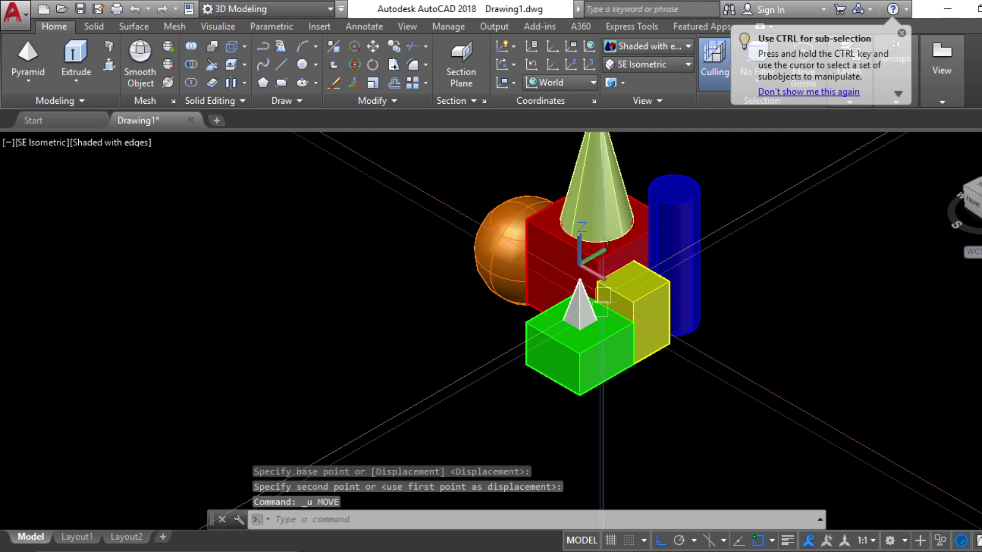
Step: Move the pyramid straight up so its base sits on the green block's top face
{"action": "scroll", "coordinate": [579, 317], "scroll_direction": "up", "scroll_amount": 6}
{"action": "type", "text": "m"}
{"action": "key", "text": "Return"}
{"action": "left_click", "coordinate": [830, 453]}
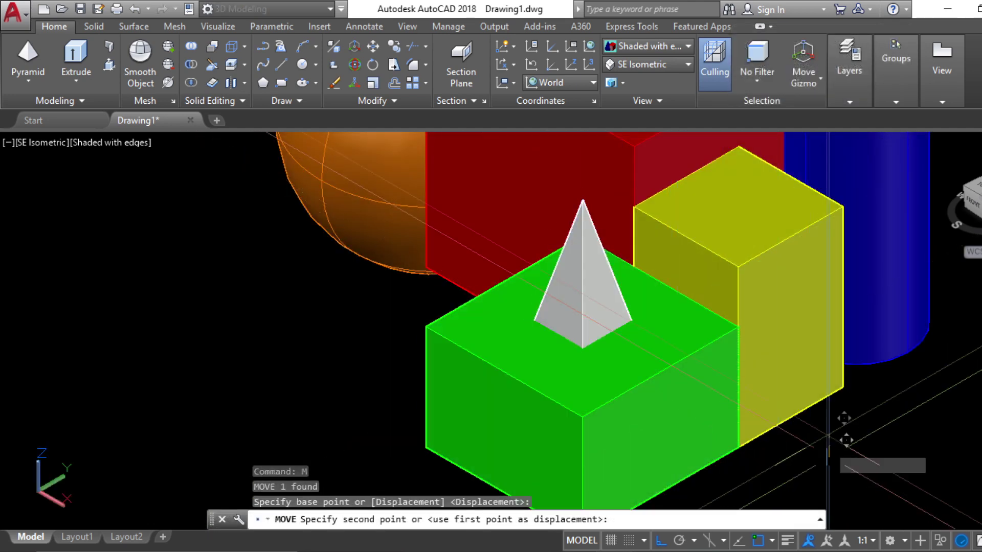
{"action": "left_click", "coordinate": [840, 318]}
Step: Change the pyramid's colour to index colour 211 through its quick properties
{"action": "scroll", "coordinate": [788, 425], "scroll_direction": "down", "scroll_amount": 3}
{"action": "left_click", "coordinate": [659, 322]}
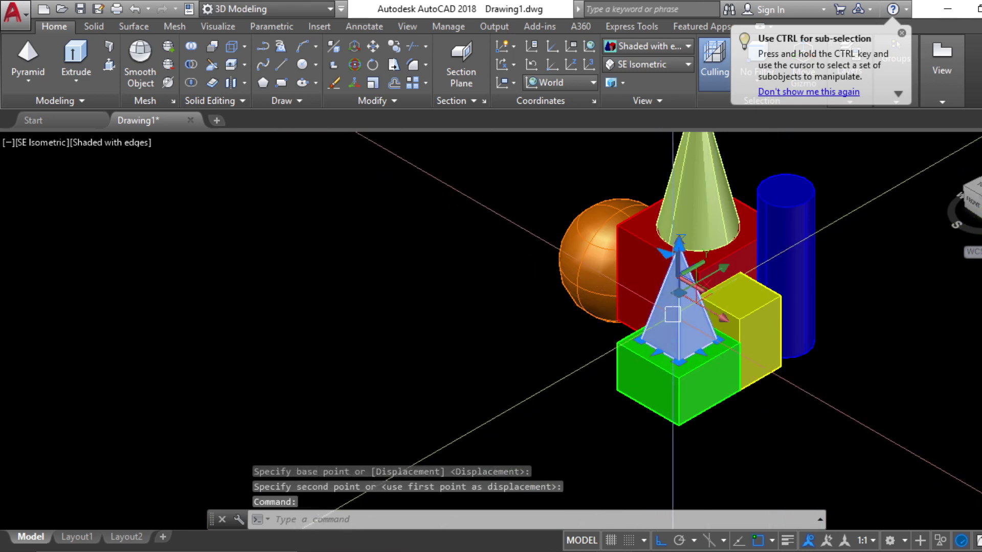
{"action": "right_click", "coordinate": [675, 322]}
{"action": "left_click", "coordinate": [748, 542]}
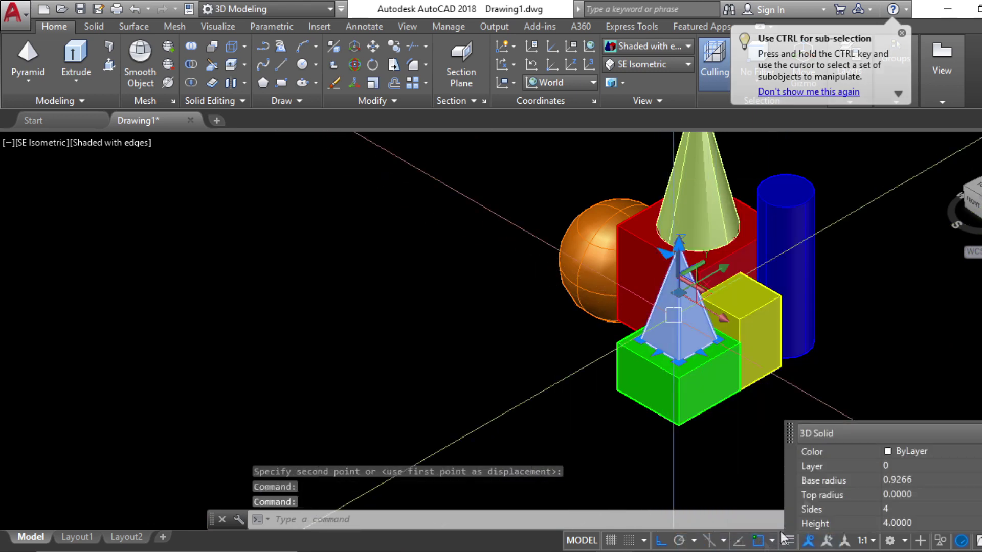
{"action": "left_click", "coordinate": [916, 455]}
{"action": "scroll", "coordinate": [918, 453], "scroll_direction": "down", "scroll_amount": 2}
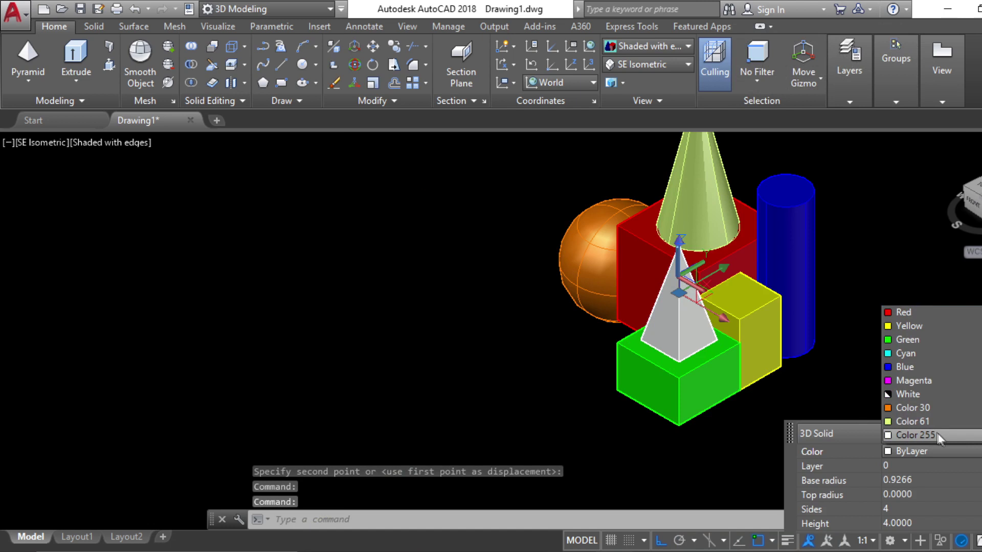
{"action": "scroll", "coordinate": [944, 443], "scroll_direction": "down", "scroll_amount": 2}
{"action": "left_click", "coordinate": [946, 439]}
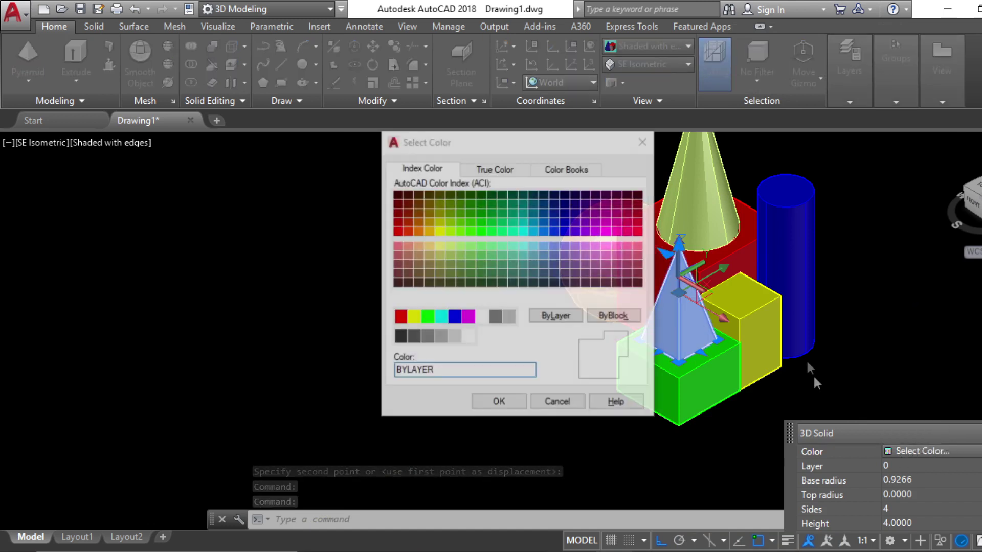
{"action": "left_click", "coordinate": [440, 215]}
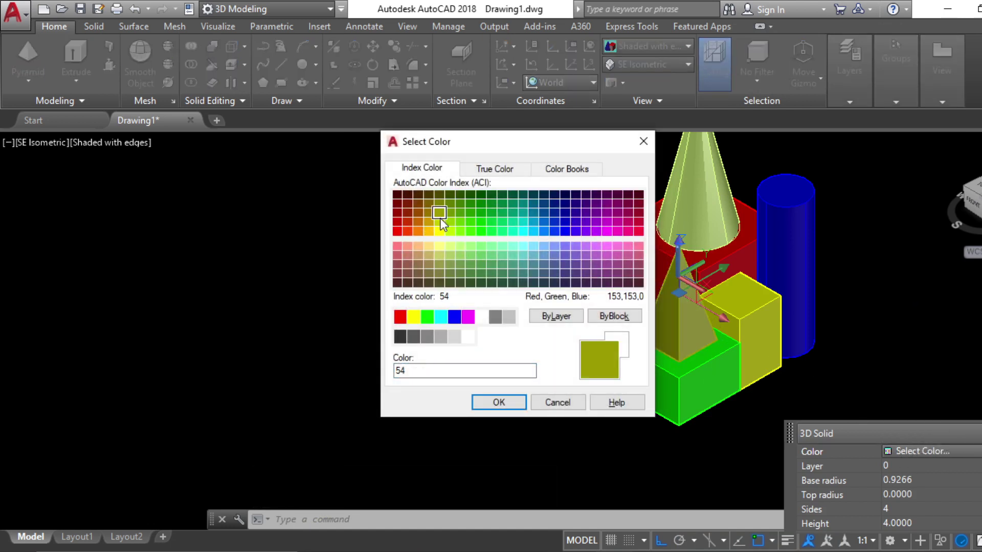
{"action": "left_click", "coordinate": [513, 231]}
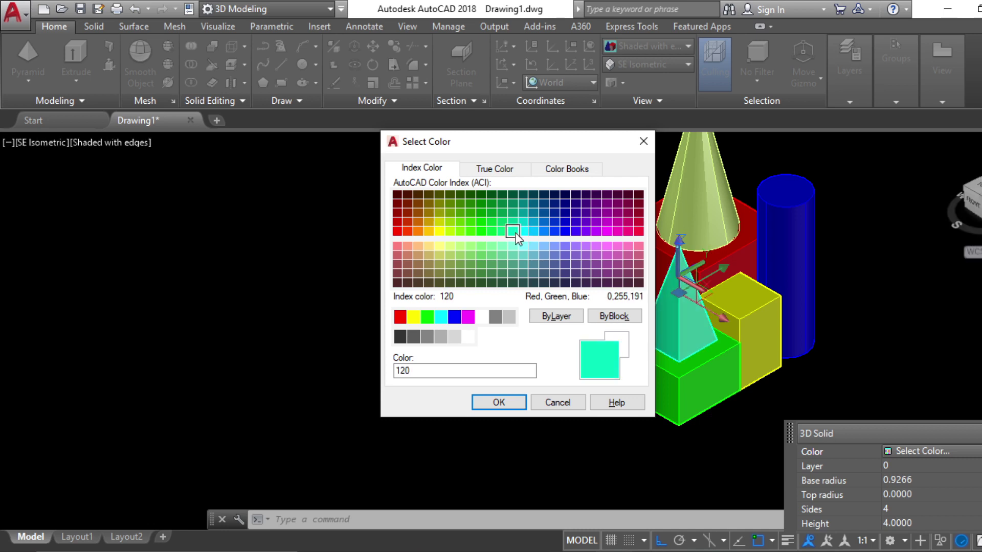
{"action": "left_click", "coordinate": [514, 254]}
{"action": "left_click", "coordinate": [523, 246]}
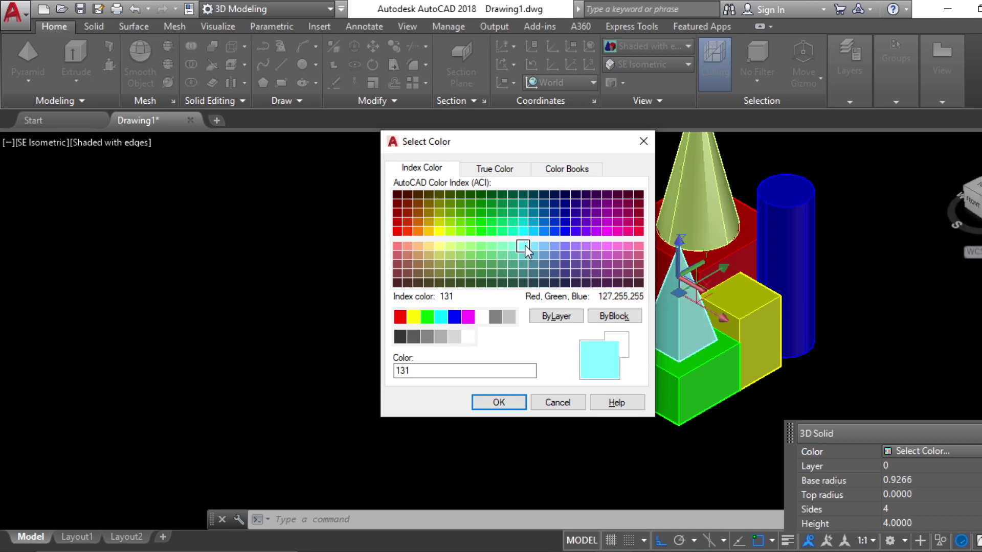
{"action": "left_click", "coordinate": [533, 246]}
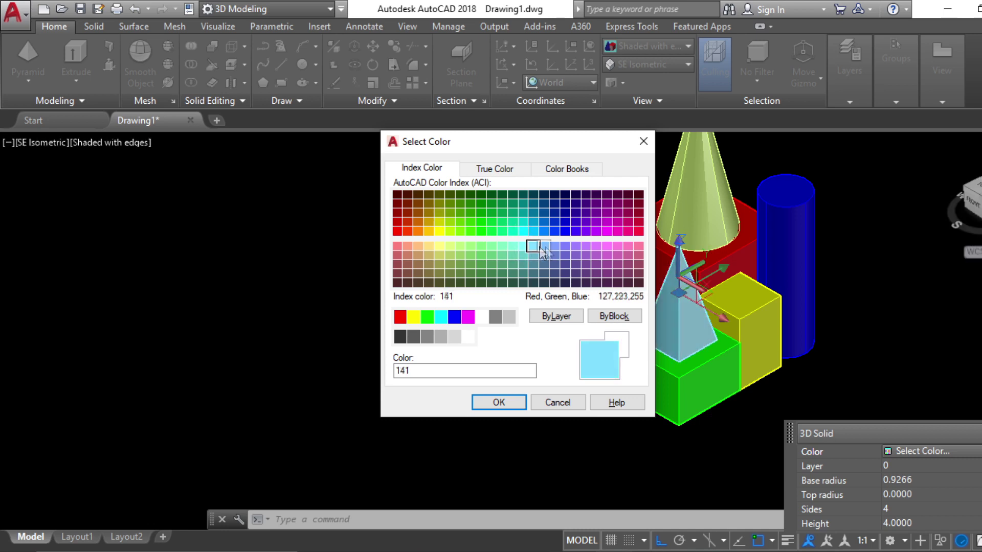
{"action": "left_click", "coordinate": [607, 246]}
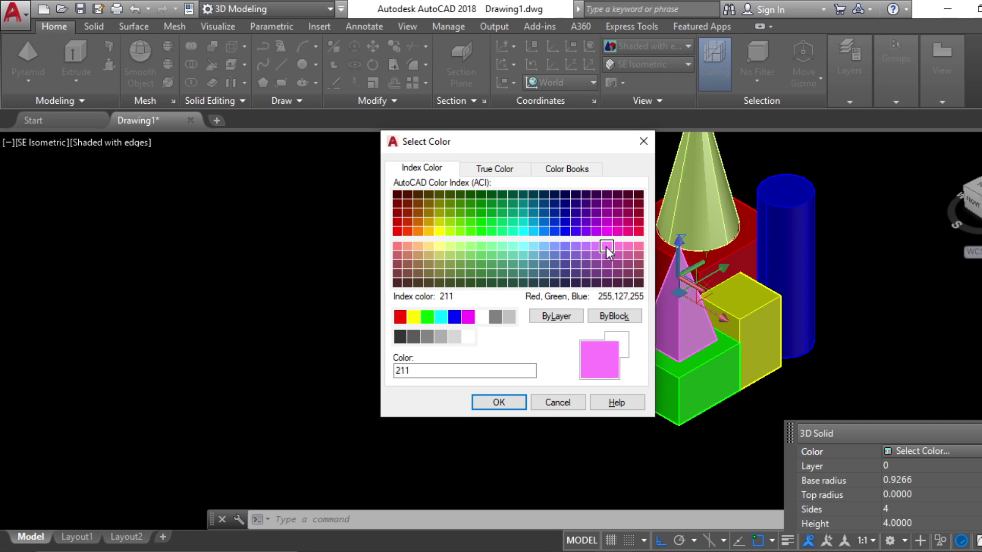
{"action": "left_click", "coordinate": [499, 402]}
{"action": "key", "text": "Escape"}
{"action": "key", "text": "Escape"}
Step: Draw a wedge from the top view between the sphere and the green block, base diagonal about 3.7, setting its height freehand in SE isometric
{"action": "middle_click_drag", "start_coordinate": [783, 460], "coordinate": [650, 461]}
{"action": "scroll", "coordinate": [669, 381], "scroll_direction": "down", "scroll_amount": 3}
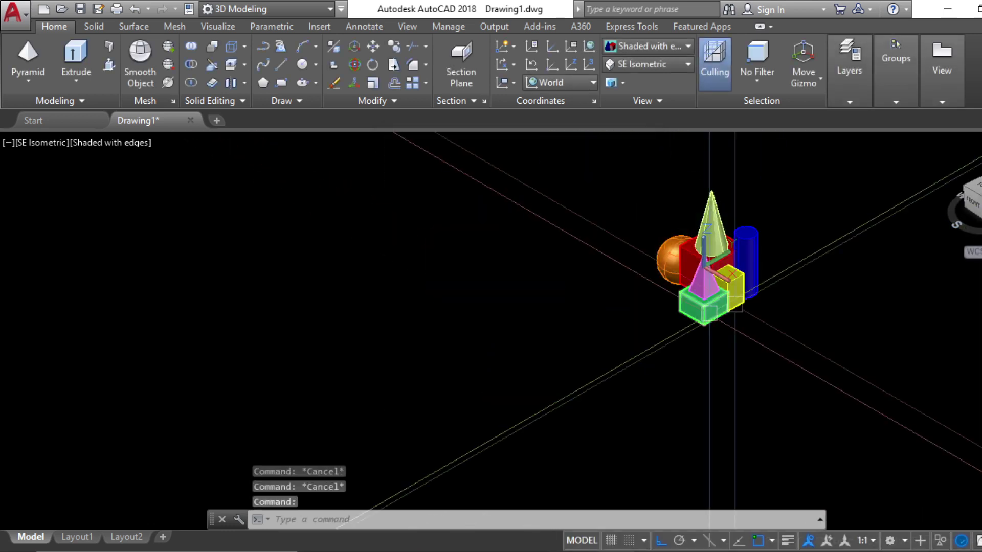
{"action": "scroll", "coordinate": [670, 381], "scroll_direction": "up", "scroll_amount": 4}
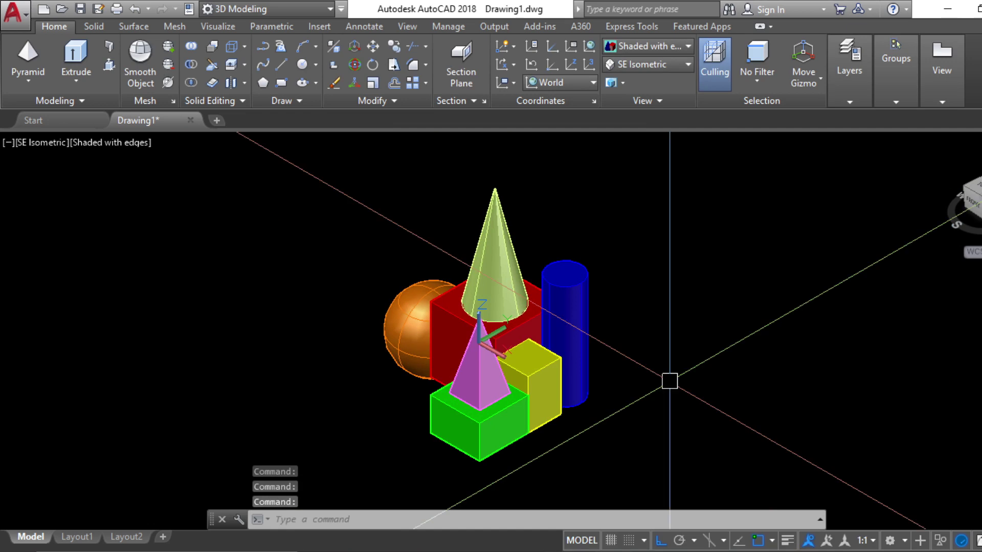
{"action": "left_click", "coordinate": [975, 188]}
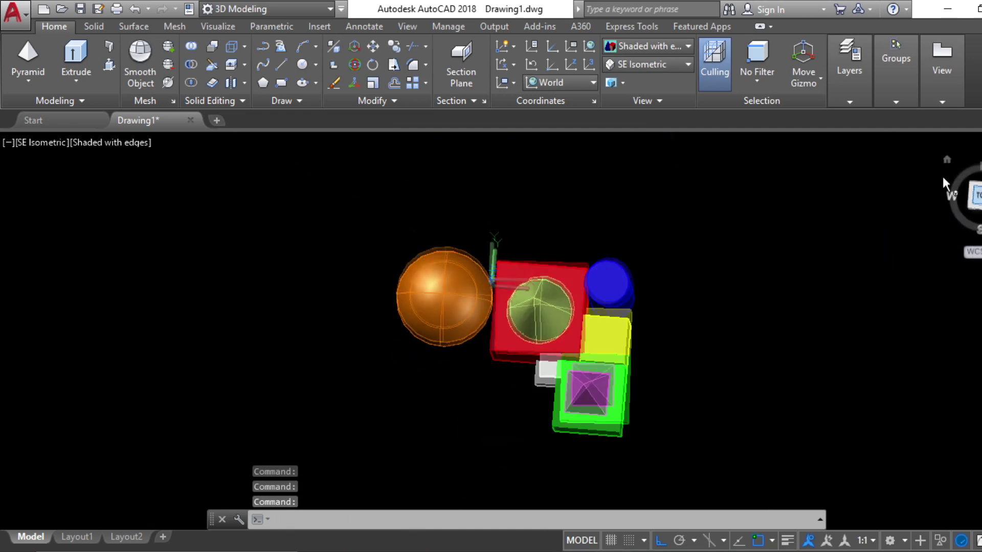
{"action": "left_click", "coordinate": [38, 85]}
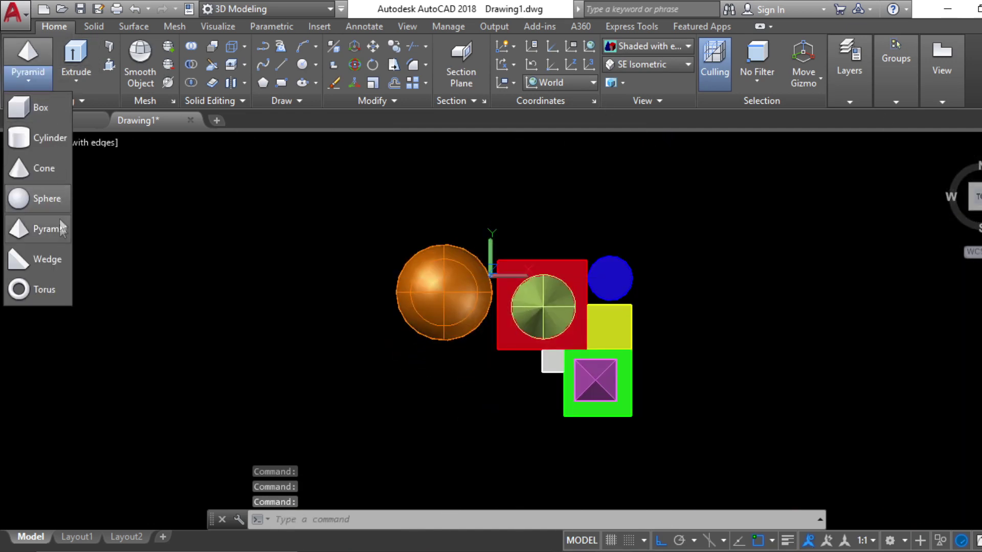
{"action": "left_click", "coordinate": [51, 263]}
{"action": "scroll", "coordinate": [470, 415], "scroll_direction": "up", "scroll_amount": 3}
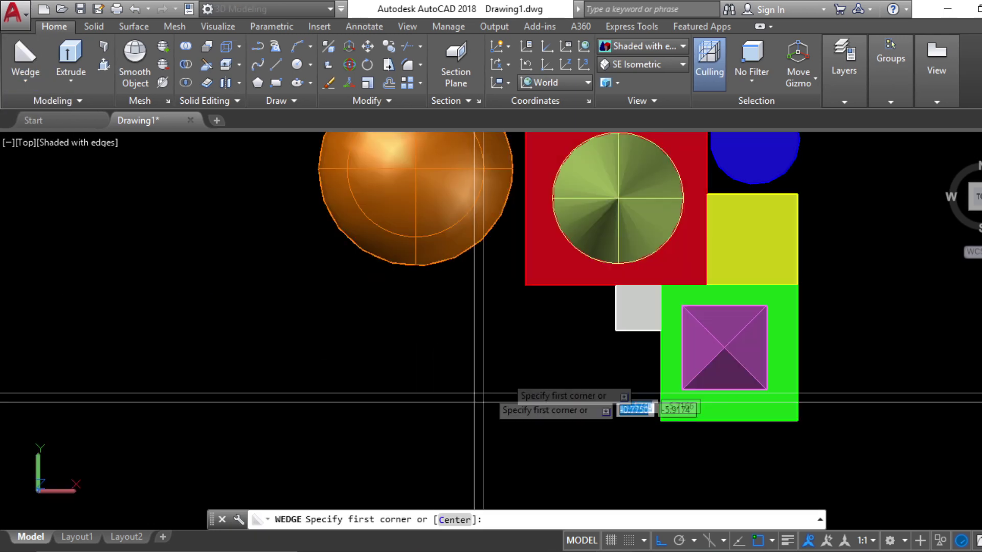
{"action": "left_click", "coordinate": [439, 306]}
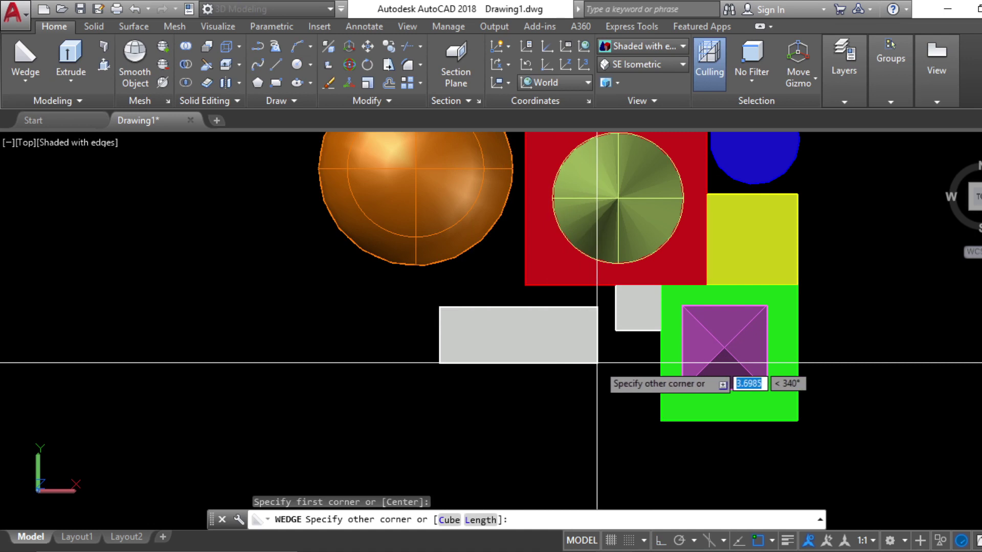
{"action": "left_click", "coordinate": [600, 362]}
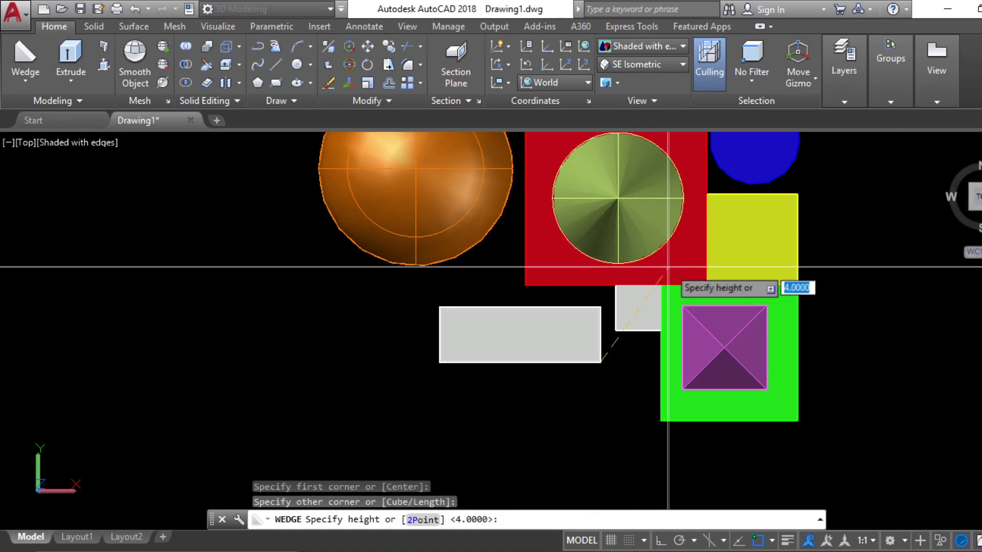
{"action": "scroll", "coordinate": [581, 289], "scroll_direction": "down", "scroll_amount": 3}
{"action": "middle_click_drag", "start_coordinate": [581, 290], "coordinate": [504, 396], "text": "shift"}
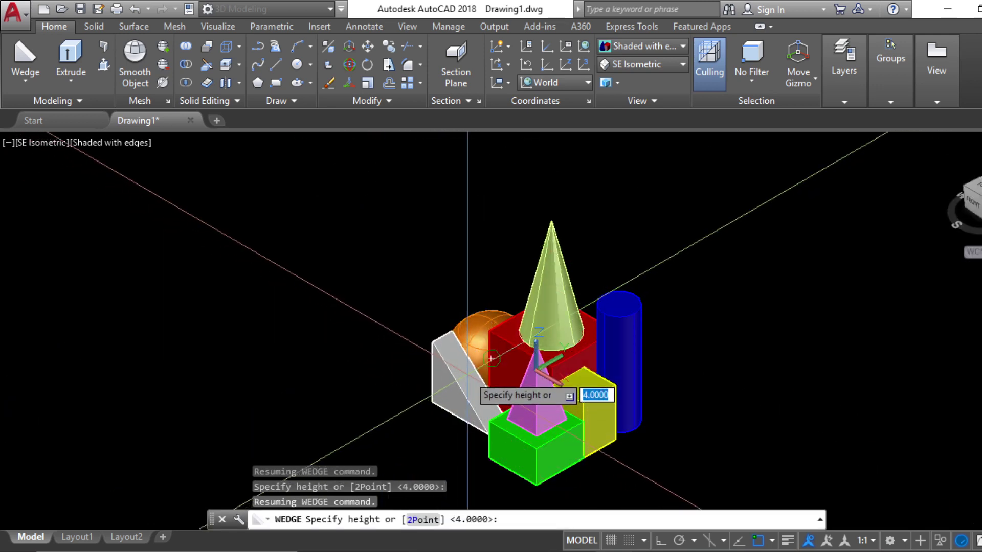
{"action": "left_click", "coordinate": [465, 359]}
Step: Draw a torus from the top view on the wedge's open side, about 1.36 in radius with a tube radius of about 0.45
{"action": "scroll", "coordinate": [454, 407], "scroll_direction": "up", "scroll_amount": 4}
{"action": "middle_click_drag", "start_coordinate": [499, 428], "coordinate": [612, 437]}
{"action": "scroll", "coordinate": [742, 386], "scroll_direction": "down", "scroll_amount": 5}
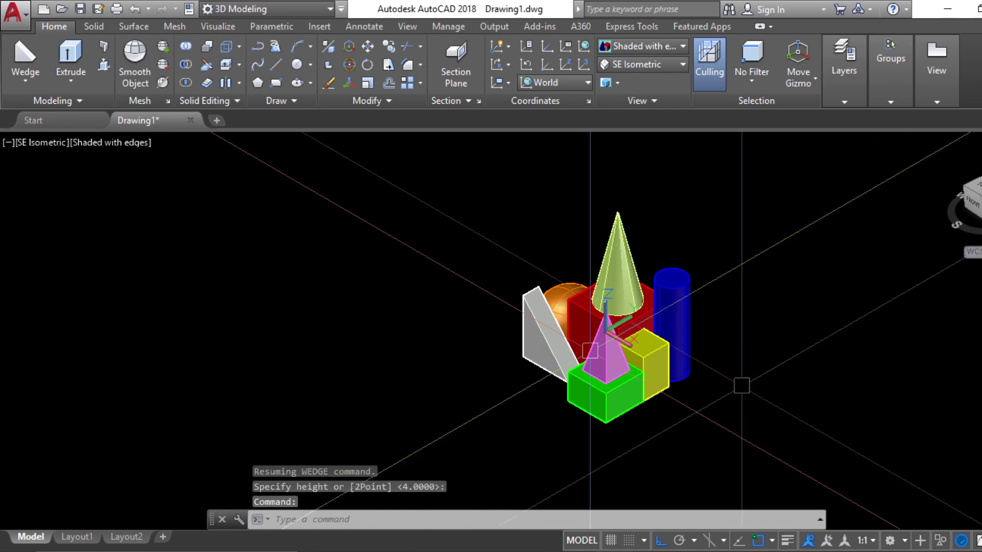
{"action": "middle_click_drag", "start_coordinate": [741, 386], "coordinate": [658, 401]}
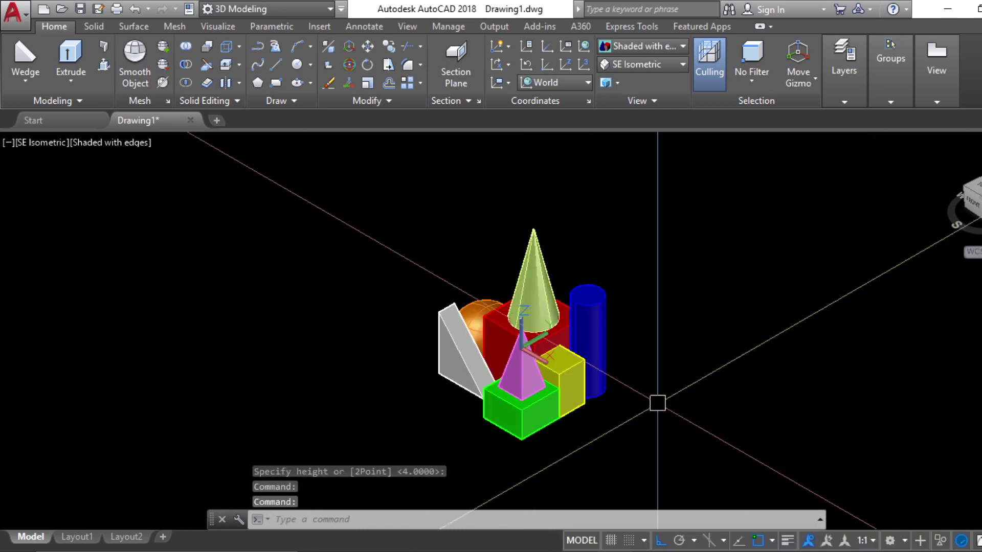
{"action": "left_click", "coordinate": [976, 188]}
{"action": "left_click", "coordinate": [15, 80]}
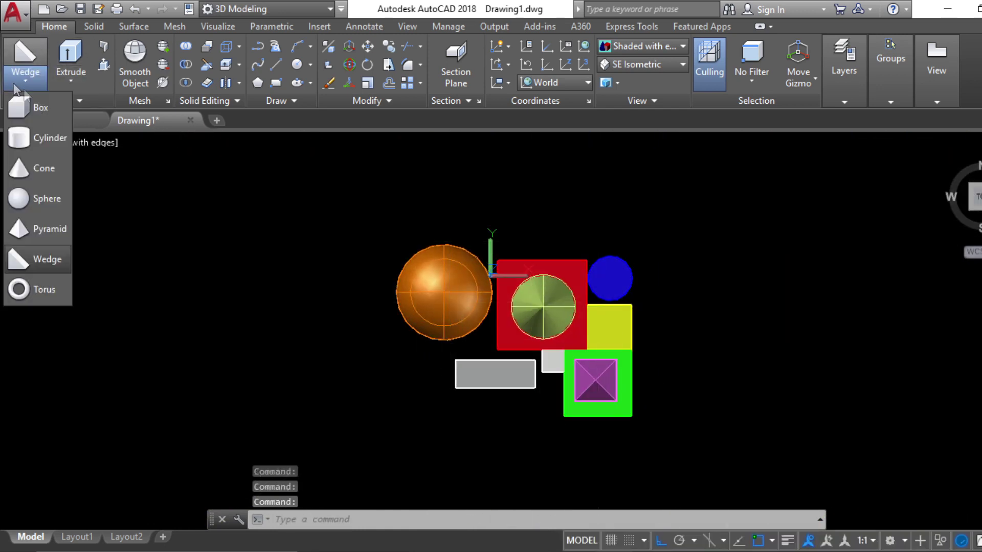
{"action": "left_click", "coordinate": [49, 289]}
{"action": "scroll", "coordinate": [493, 445], "scroll_direction": "up", "scroll_amount": 3}
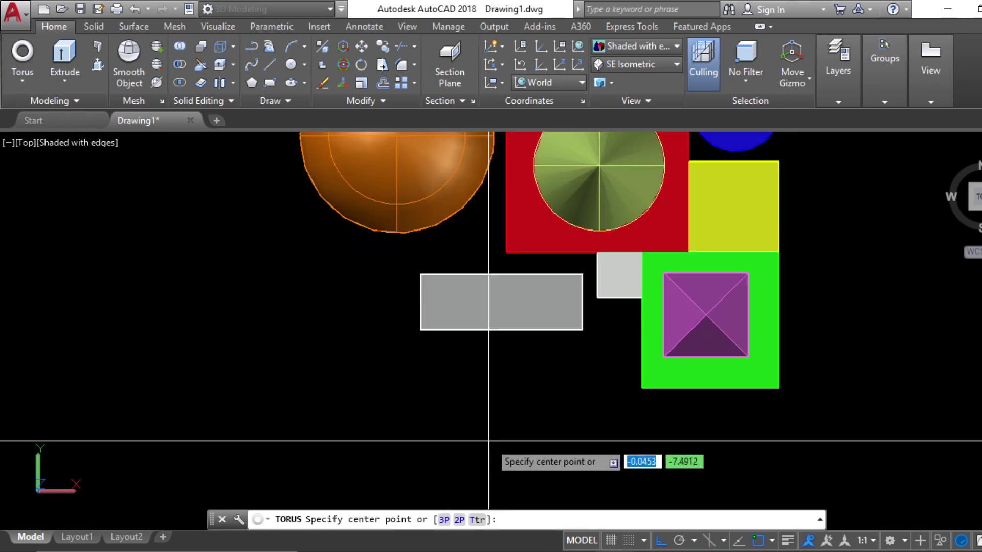
{"action": "left_click", "coordinate": [460, 397]}
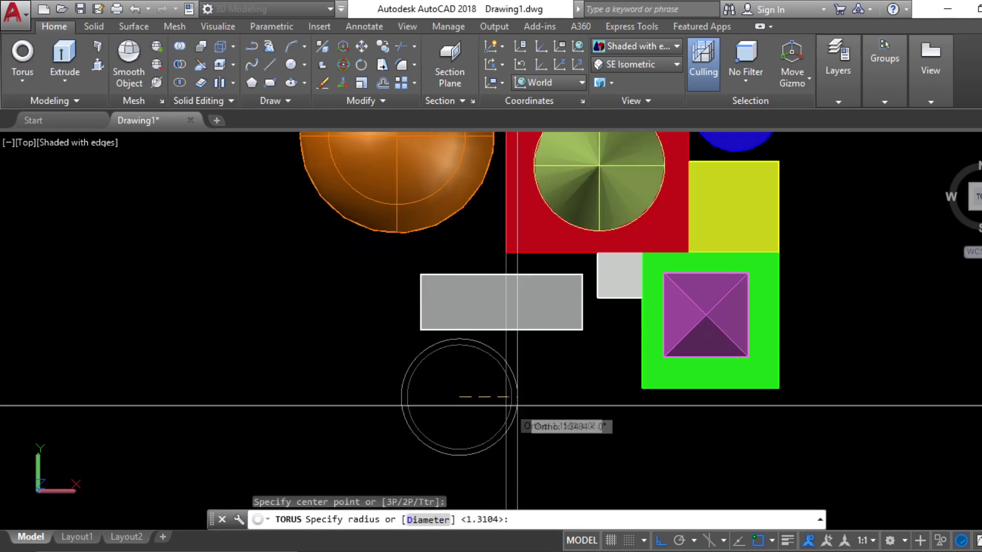
{"action": "left_click", "coordinate": [515, 404]}
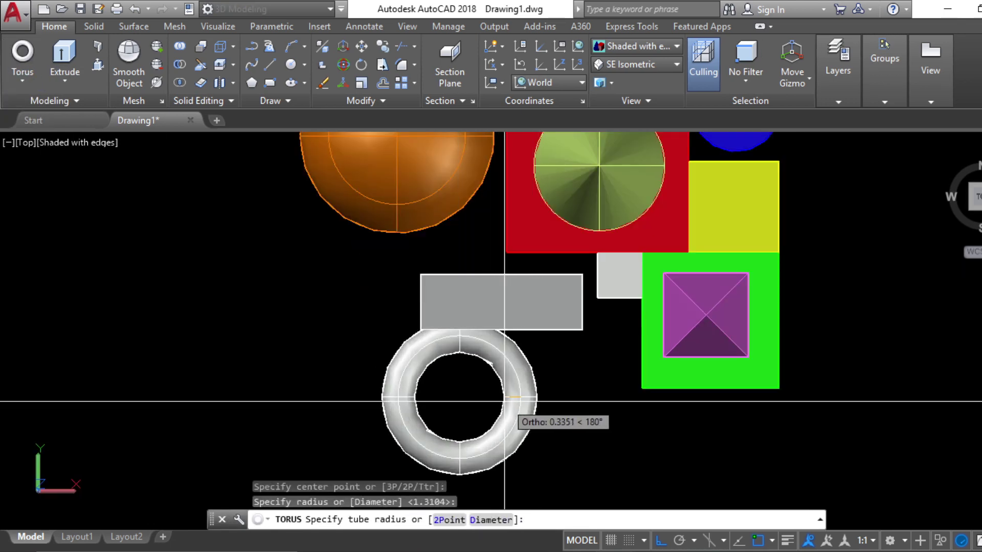
{"action": "left_click", "coordinate": [500, 403]}
Step: Move the torus straight away from the wedge in negative Y so that the two no longer overlap
{"action": "scroll", "coordinate": [513, 342], "scroll_direction": "down", "scroll_amount": 4}
{"action": "left_click", "coordinate": [519, 352]}
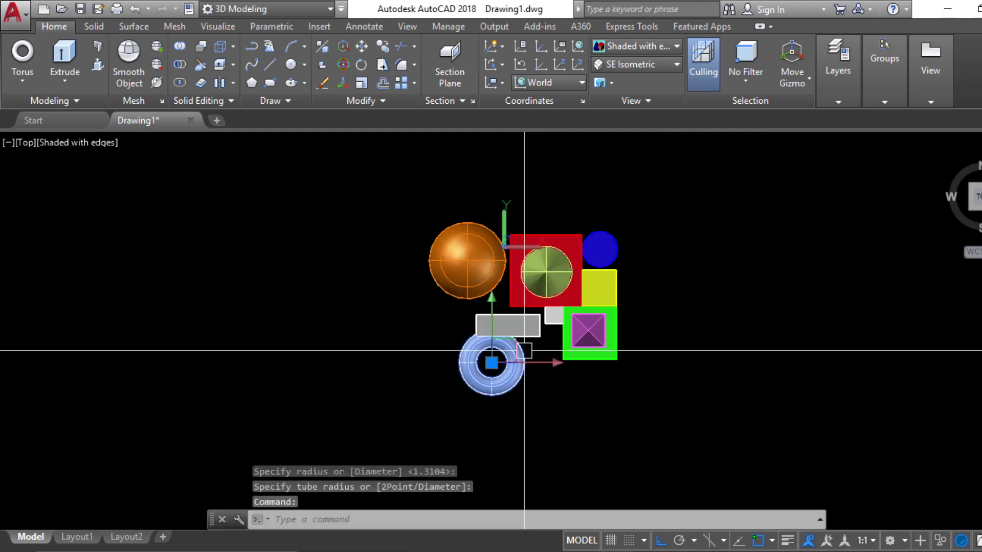
{"action": "scroll", "coordinate": [542, 376], "scroll_direction": "up", "scroll_amount": 3}
{"action": "type", "text": "m"}
{"action": "key", "text": "Return"}
{"action": "left_click", "coordinate": [514, 363]}
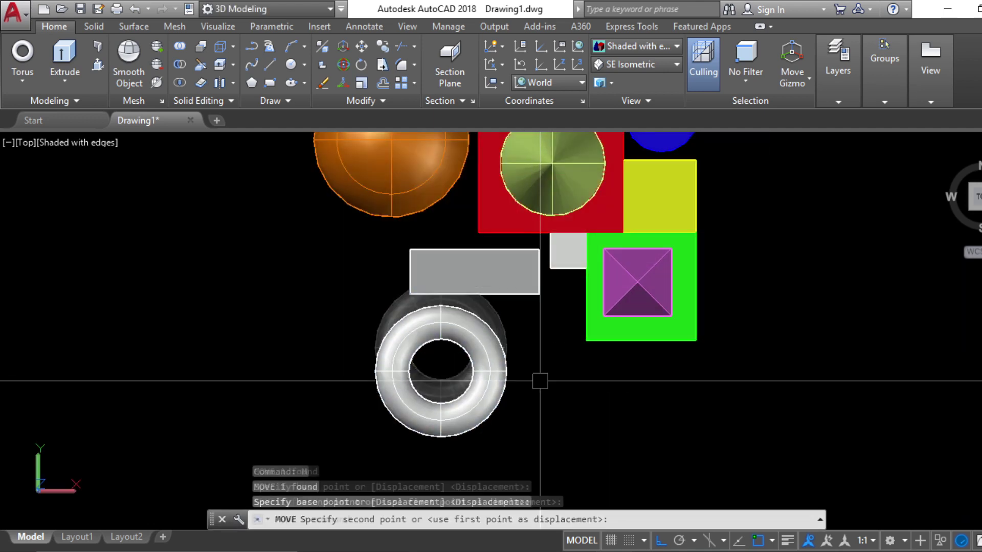
{"action": "left_click", "coordinate": [514, 386]}
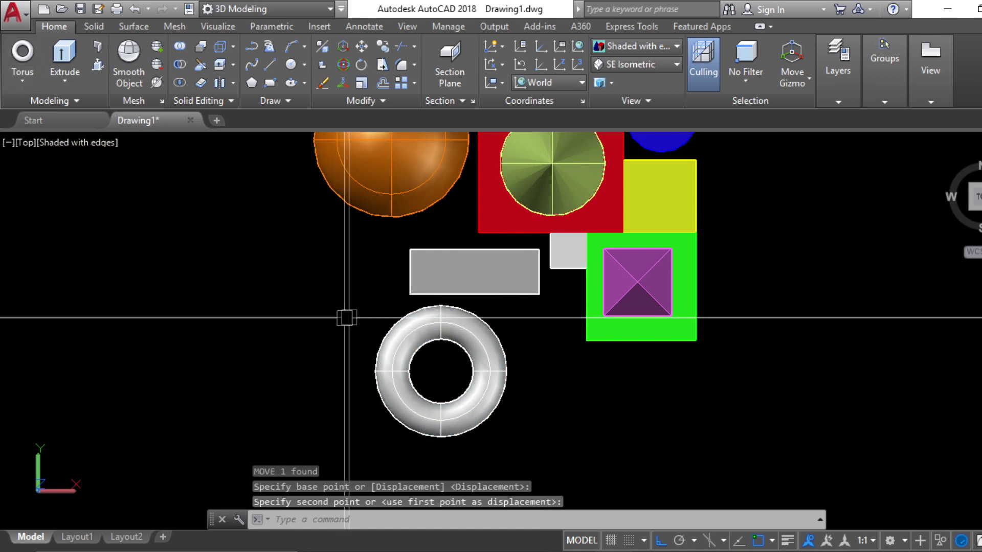
Step: Copy the torus along the X axis from its centre, placing one copy on each side of it
{"action": "left_click", "coordinate": [431, 337]}
{"action": "key", "text": "Return"}
{"action": "left_click", "coordinate": [441, 371]}
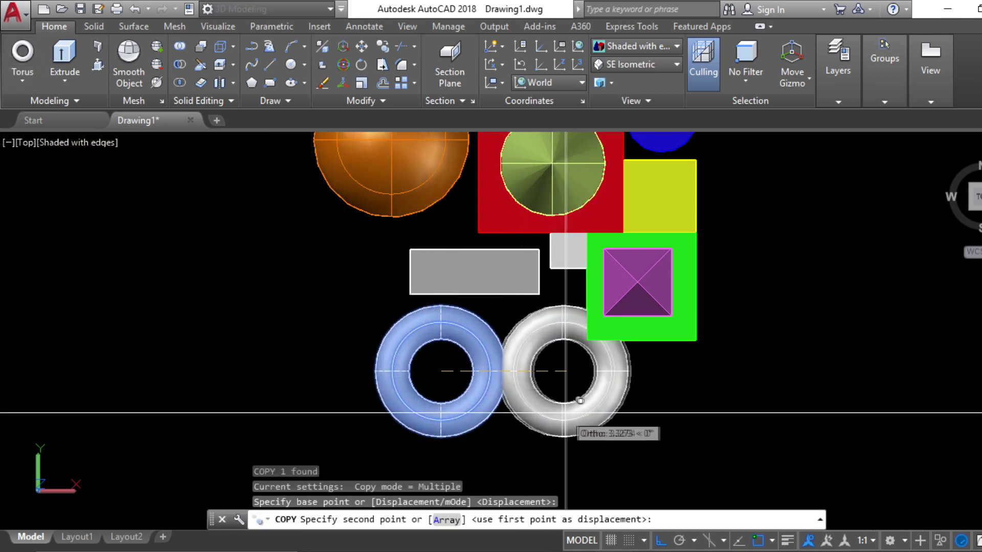
{"action": "left_click", "coordinate": [577, 367]}
{"action": "scroll", "coordinate": [543, 364], "scroll_direction": "down", "scroll_amount": 2}
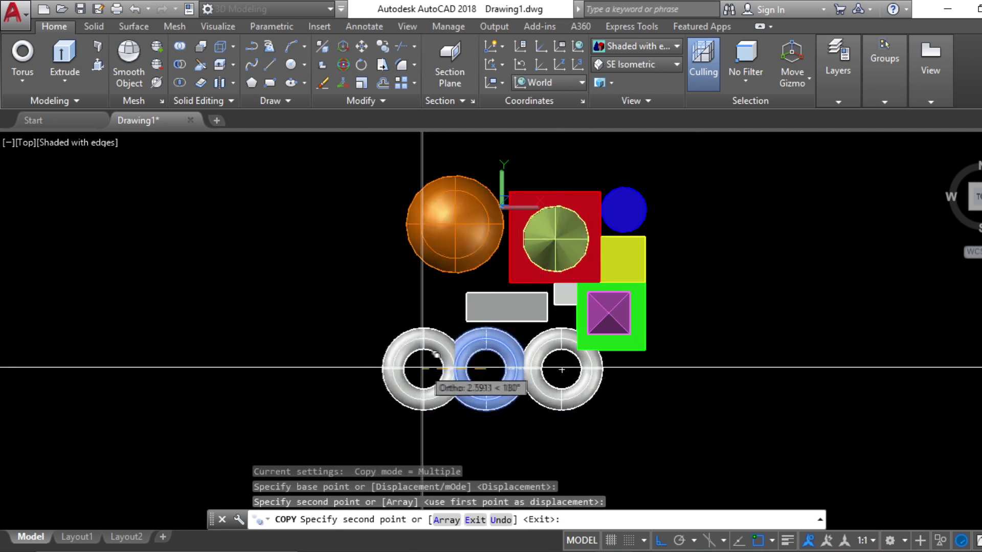
{"action": "left_click", "coordinate": [407, 379]}
{"action": "key", "text": "Escape"}
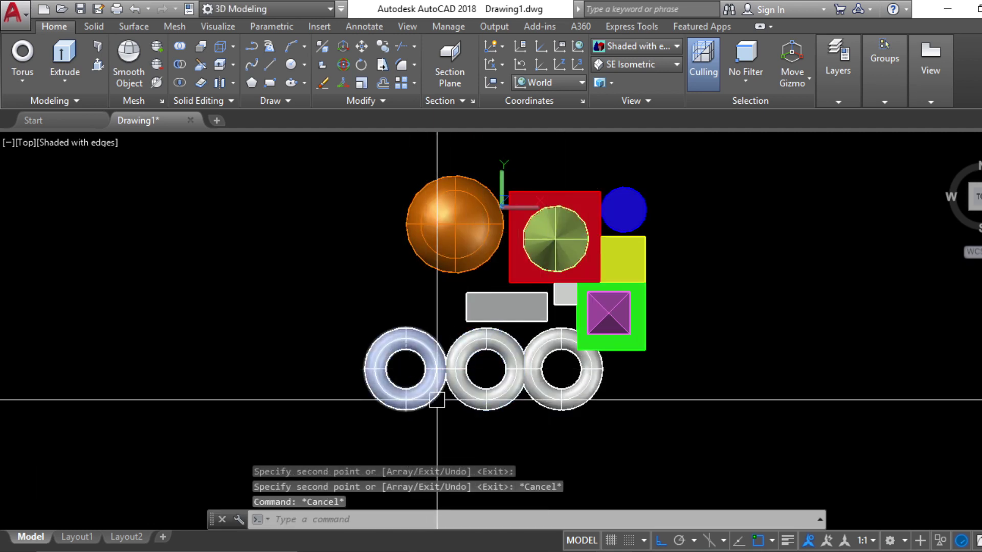
Step: Change the colour of the torus copy farthest from the green block to index colour 43 through its quick properties
{"action": "left_click", "coordinate": [428, 396]}
{"action": "right_click", "coordinate": [441, 402]}
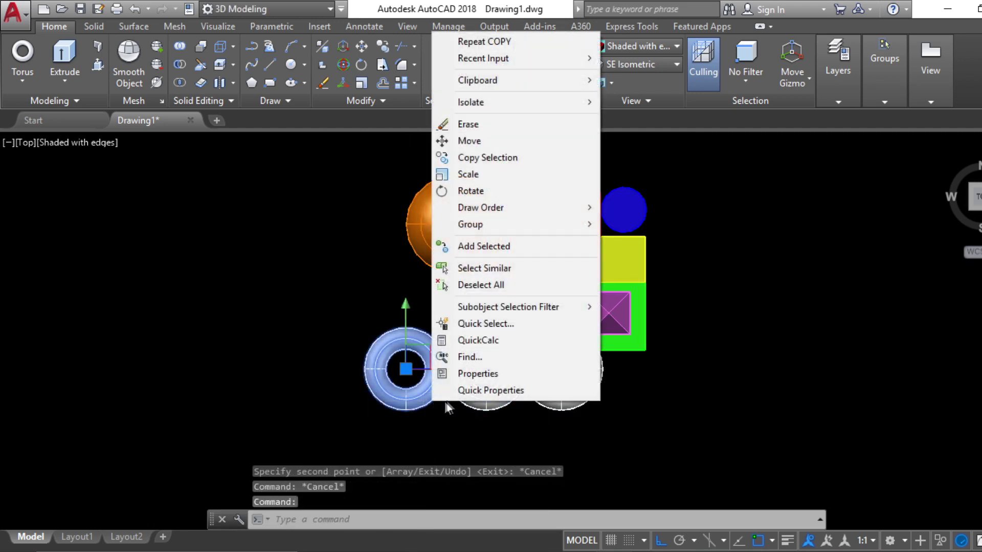
{"action": "left_click", "coordinate": [489, 390]}
{"action": "left_click", "coordinate": [693, 279]}
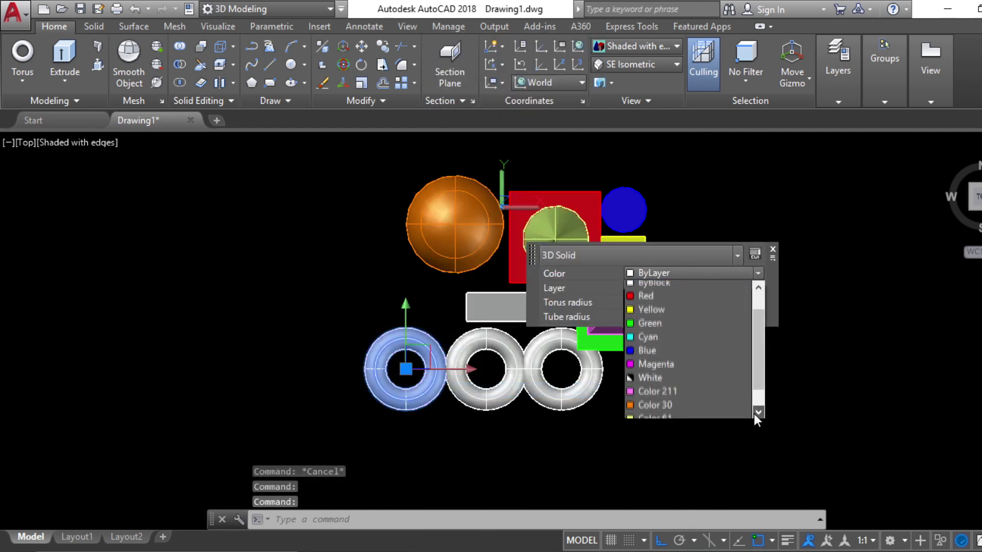
{"action": "left_click", "coordinate": [758, 413]}
{"action": "left_click", "coordinate": [706, 412]}
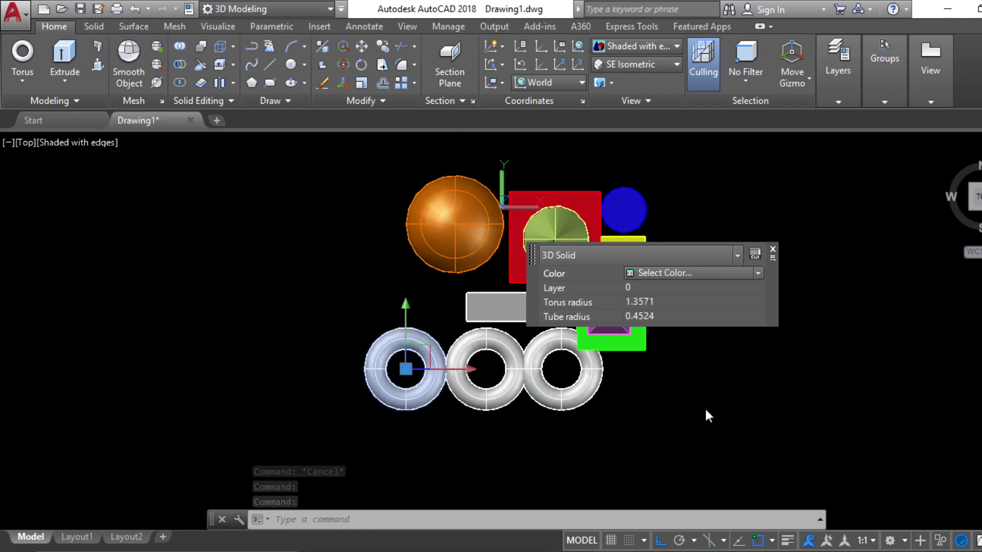
{"action": "left_click", "coordinate": [429, 255]}
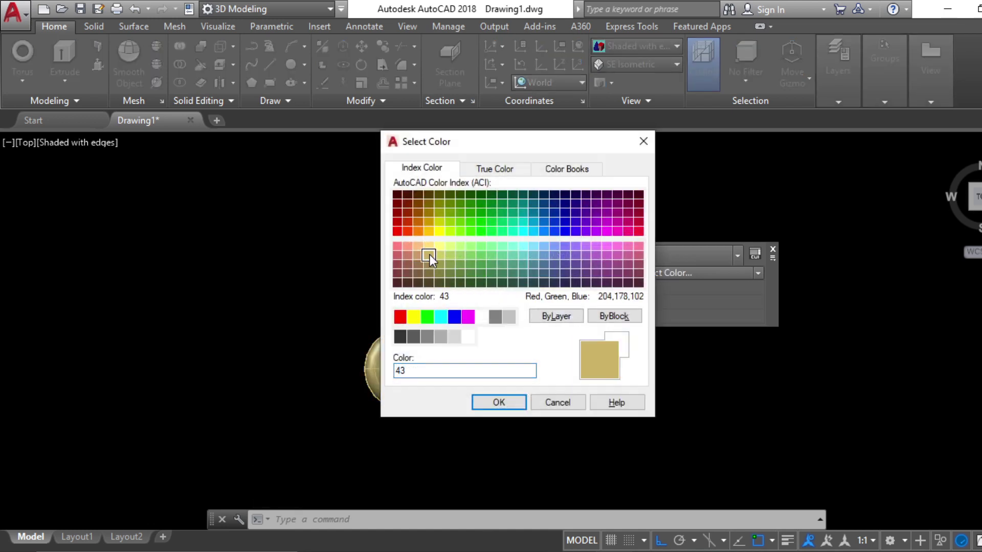
{"action": "left_click", "coordinate": [495, 401]}
{"action": "key", "text": "Escape"}
{"action": "key", "text": "Escape"}
Step: Erase the two uncoloured tori with a crossing selection, keeping the tan one
{"action": "left_click", "coordinate": [643, 435]}
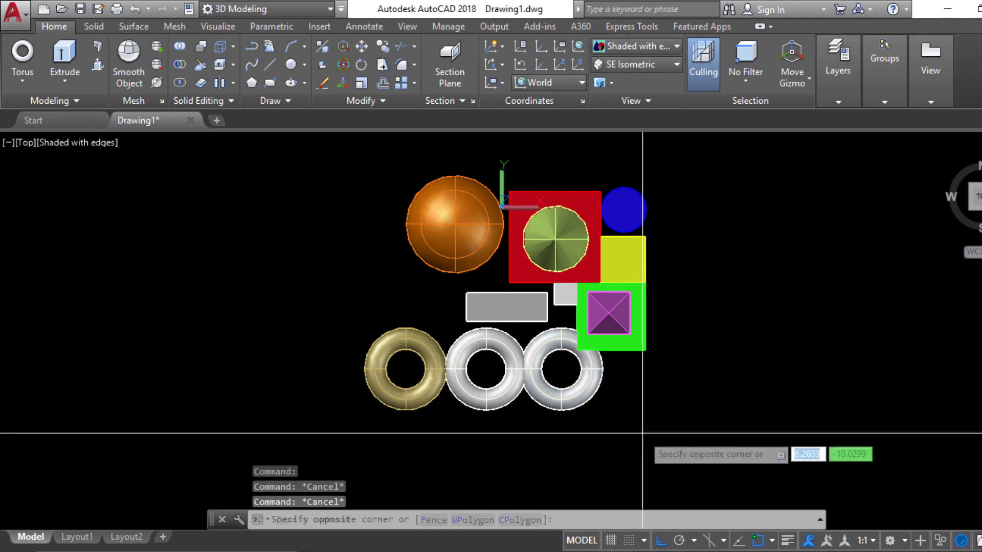
{"action": "left_click", "coordinate": [476, 373]}
{"action": "key", "text": "Return"}
{"action": "key", "text": "Escape"}
Step: Copy the tan torus twice in the positive X direction, spacing the three tori about 3.6 units apart in a touching row
{"action": "left_click", "coordinate": [496, 412]}
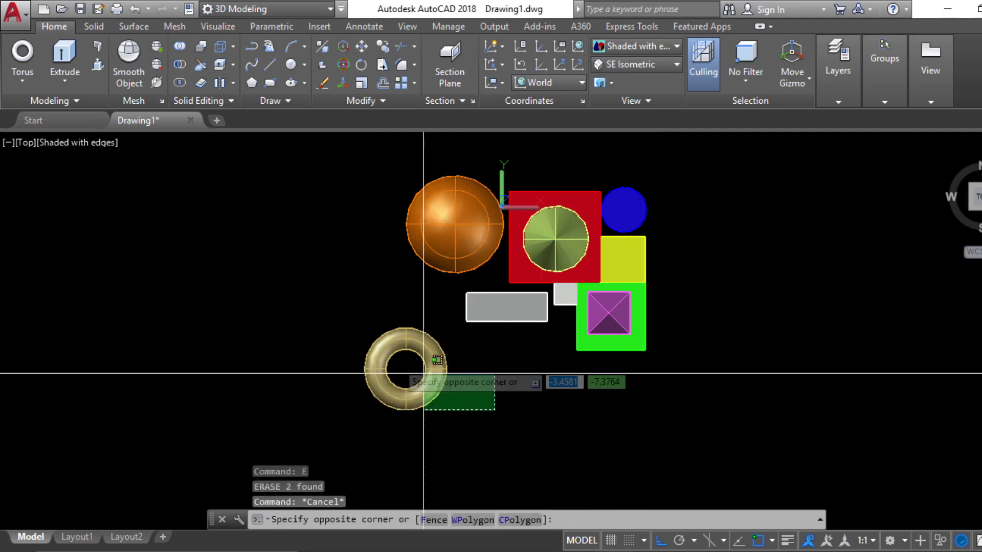
{"action": "left_click", "coordinate": [425, 381]}
{"action": "type", "text": "e"}
{"action": "key", "text": "Return"}
{"action": "left_click", "coordinate": [466, 443]}
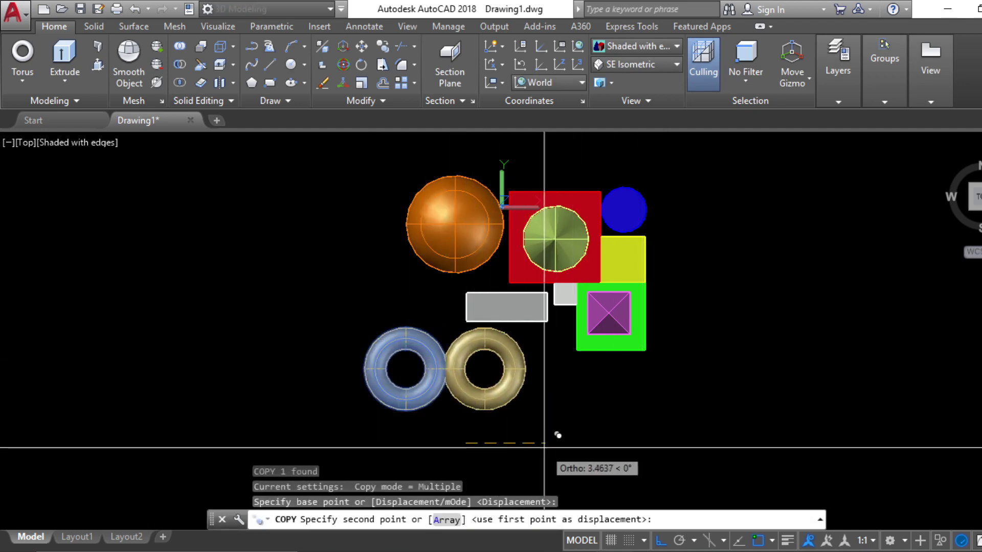
{"action": "left_click", "coordinate": [547, 450]}
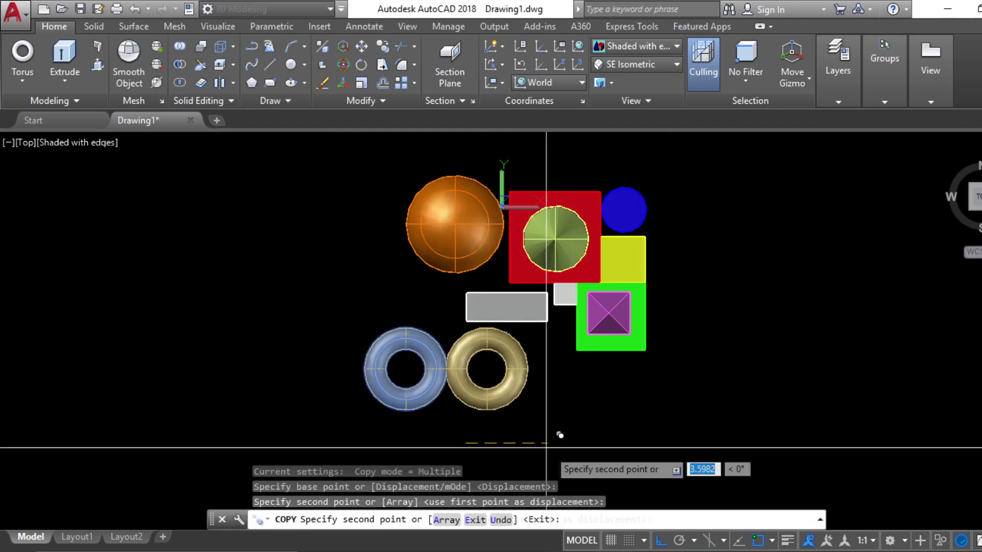
{"action": "left_click", "coordinate": [625, 449]}
{"action": "key", "text": "Escape"}
{"action": "key", "text": "Escape"}
{"action": "key", "text": "Escape"}
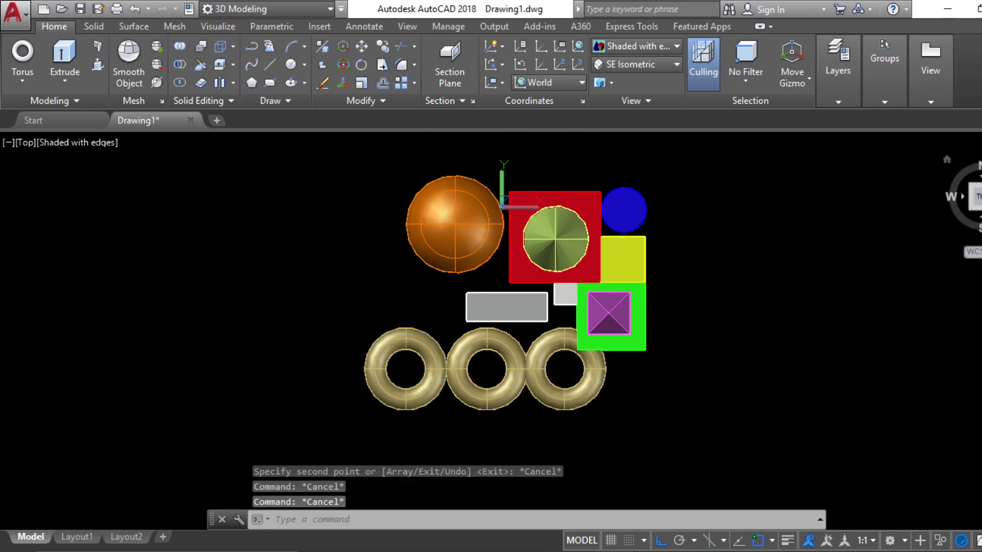
Step: Examine the row of tori and the other shapes in the SE Isometric view and return to the north-up top view
{"action": "scroll", "coordinate": [709, 358], "scroll_direction": "up", "scroll_amount": 2}
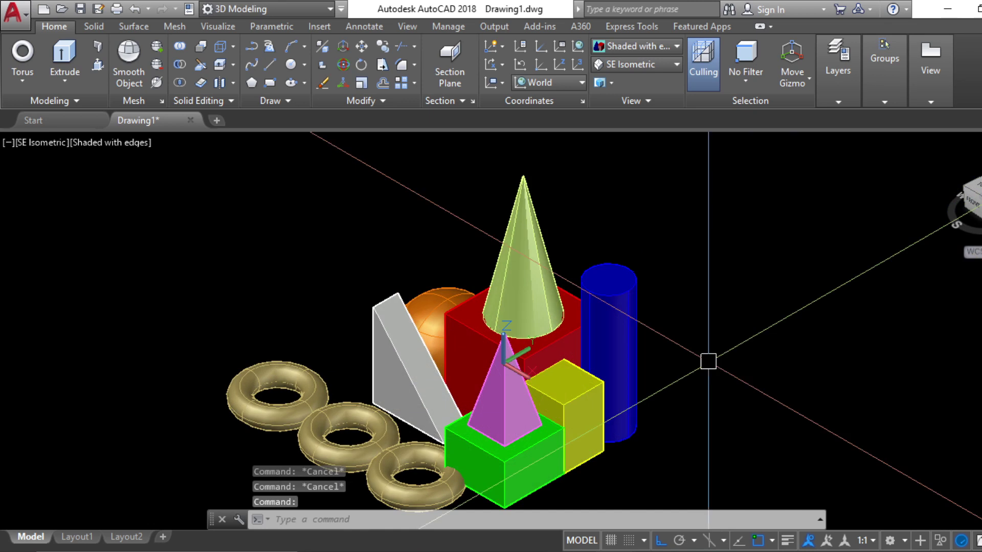
{"action": "middle_click_drag", "start_coordinate": [713, 368], "coordinate": [695, 322]}
{"action": "key", "text": "Escape"}
{"action": "scroll", "coordinate": [730, 335], "scroll_direction": "down", "scroll_amount": 3}
{"action": "scroll", "coordinate": [706, 347], "scroll_direction": "up", "scroll_amount": 2}
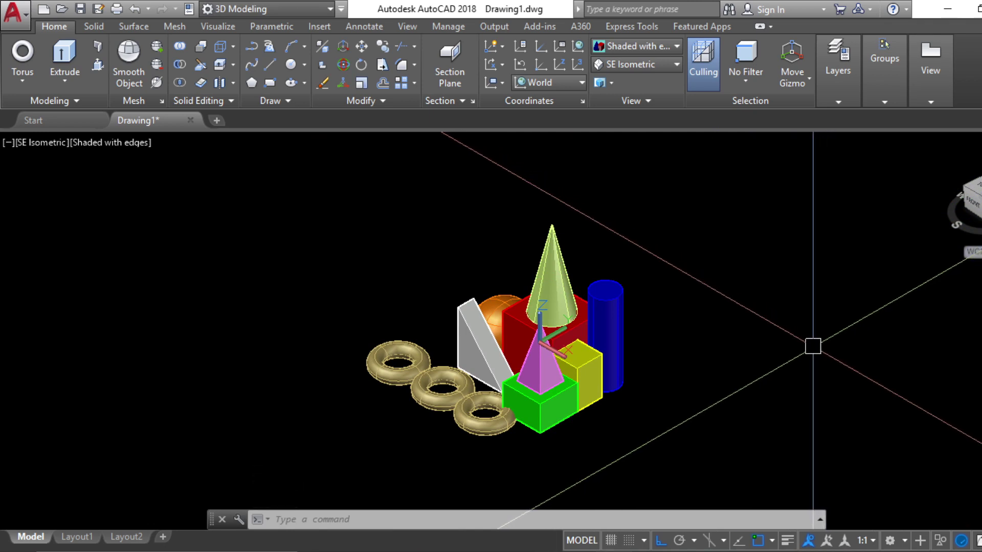
{"action": "left_click", "coordinate": [975, 184]}
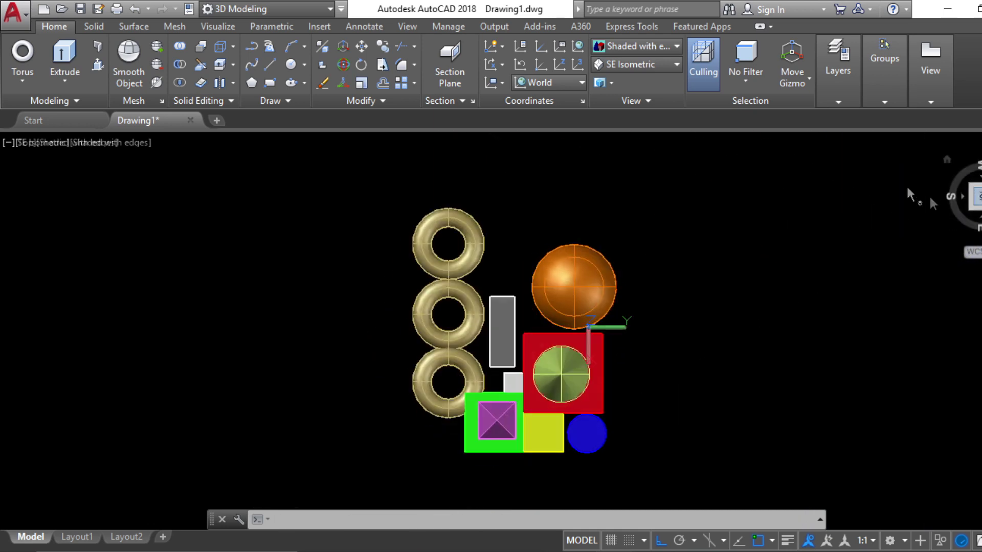
{"action": "left_click", "coordinate": [979, 163]}
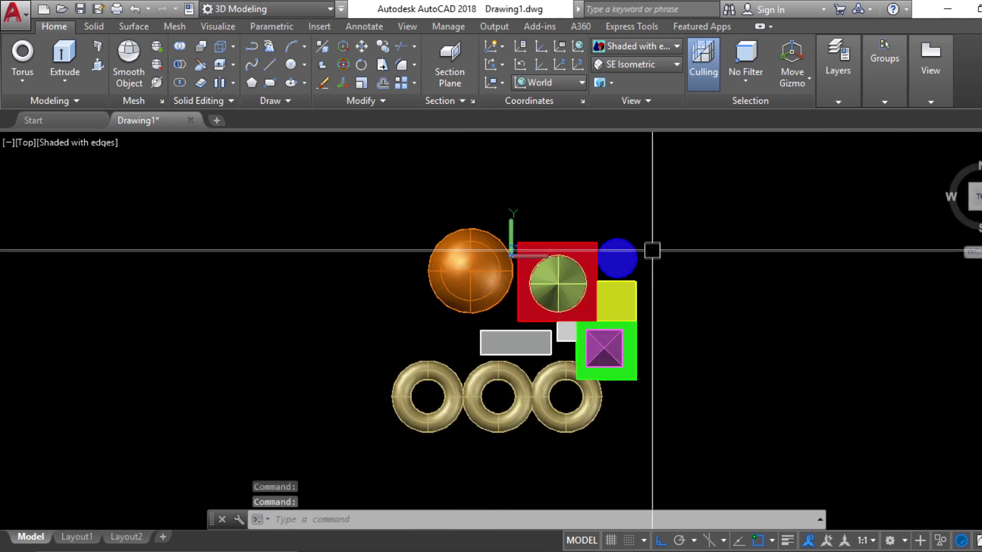
{"action": "scroll", "coordinate": [654, 251], "scroll_direction": "down", "scroll_amount": 2}
{"action": "middle_click_drag", "start_coordinate": [750, 307], "coordinate": [565, 355]}
Step: Draw a three-sided polysolid wall around the shapes, with sides about 11.4 units long and the side by the tori left open
{"action": "left_click", "coordinate": [97, 49]}
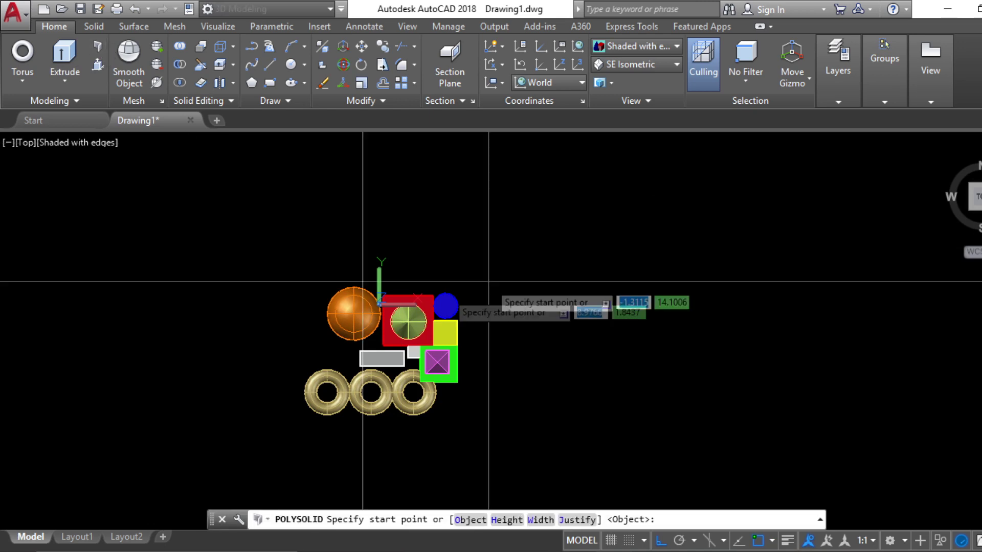
{"action": "left_click", "coordinate": [286, 396]}
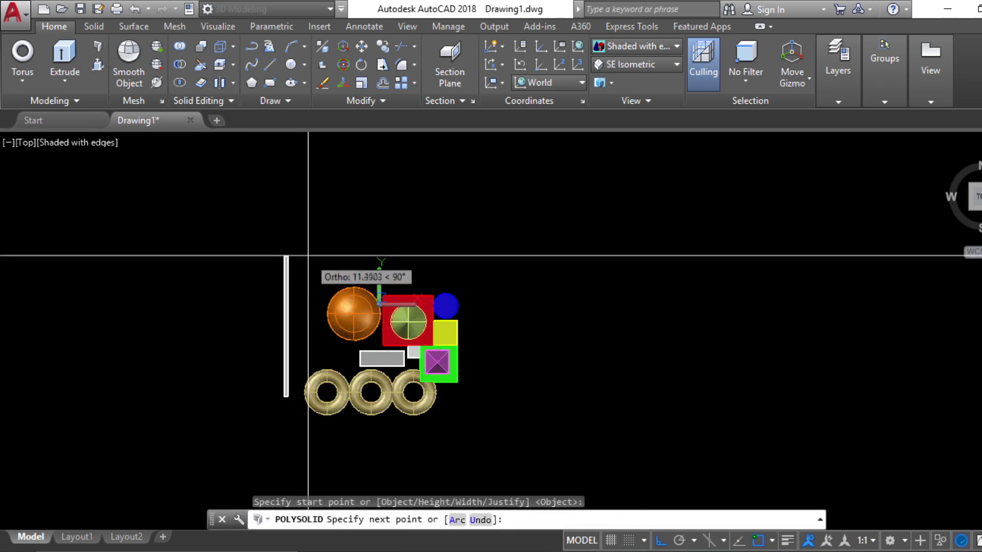
{"action": "left_click", "coordinate": [307, 256]}
{"action": "left_click", "coordinate": [489, 257]}
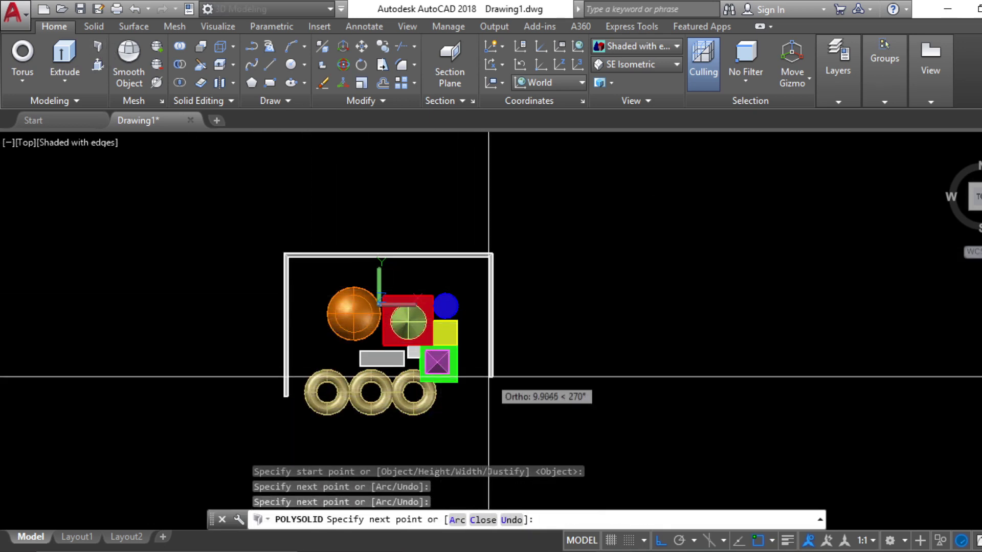
{"action": "left_click", "coordinate": [489, 396]}
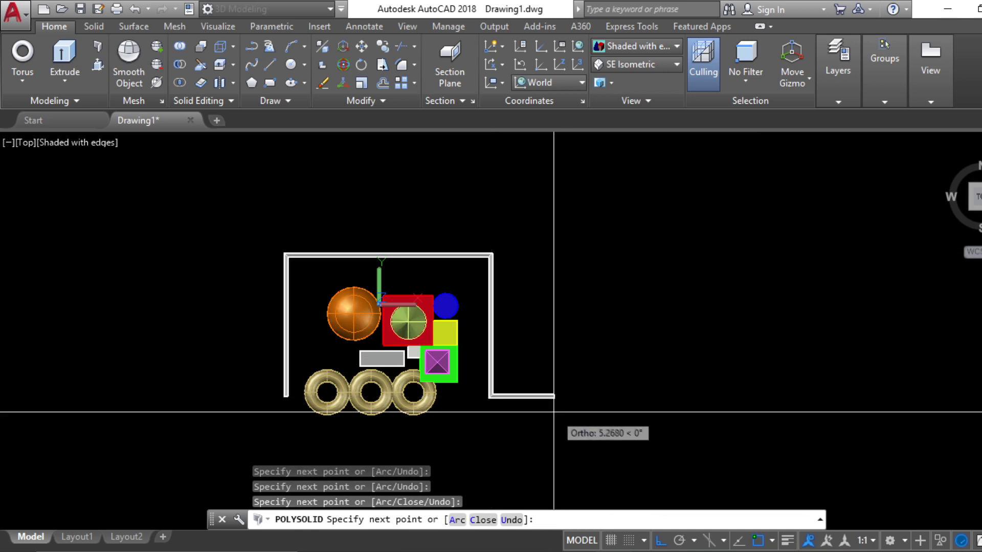
{"action": "key", "text": "Return"}
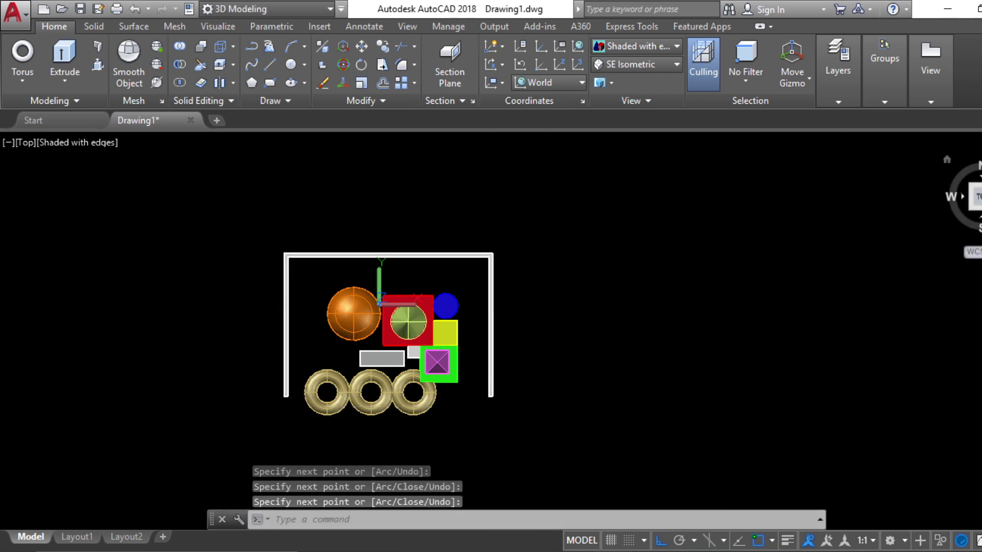
Step: Examine the polysolid wall and the shapes inside it from the SE Isometric view
{"action": "left_click", "coordinate": [976, 209]}
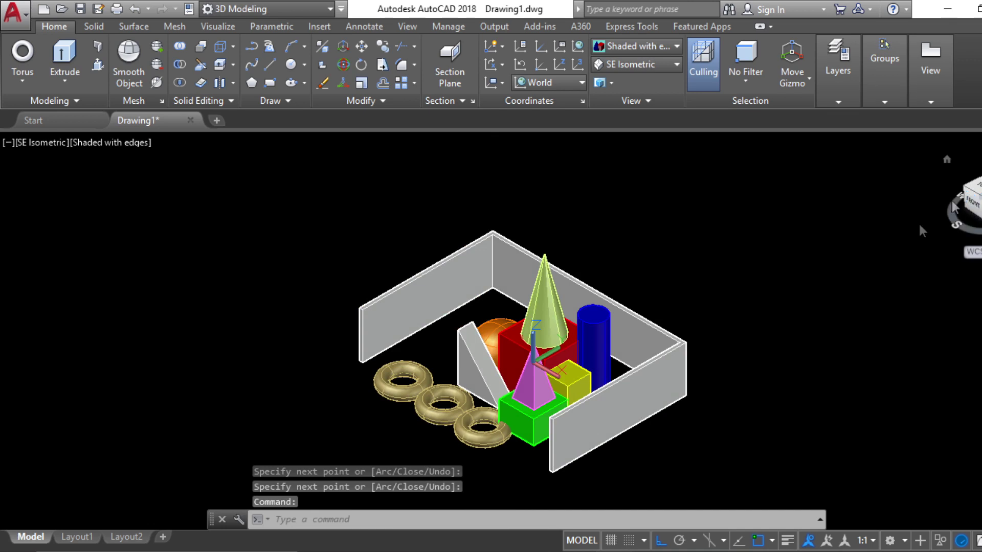
{"action": "mouse_move", "coordinate": [692, 397]}
{"action": "middle_mouse_down"}
{"action": "mouse_move", "coordinate": [530, 296]}
{"action": "mouse_move", "coordinate": [557, 373]}
{"action": "middle_mouse_up"}
{"action": "scroll", "coordinate": [535, 298], "scroll_direction": "down", "scroll_amount": 4}
{"action": "scroll", "coordinate": [555, 363], "scroll_direction": "up", "scroll_amount": 3}
{"action": "middle_click_drag", "start_coordinate": [593, 435], "coordinate": [586, 441]}
{"action": "scroll", "coordinate": [493, 393], "scroll_direction": "up", "scroll_amount": 2}
{"action": "mouse_move", "coordinate": [483, 404]}
{"action": "middle_mouse_down"}
{"action": "mouse_move", "coordinate": [627, 437]}
{"action": "mouse_move", "coordinate": [605, 416]}
{"action": "middle_mouse_up"}
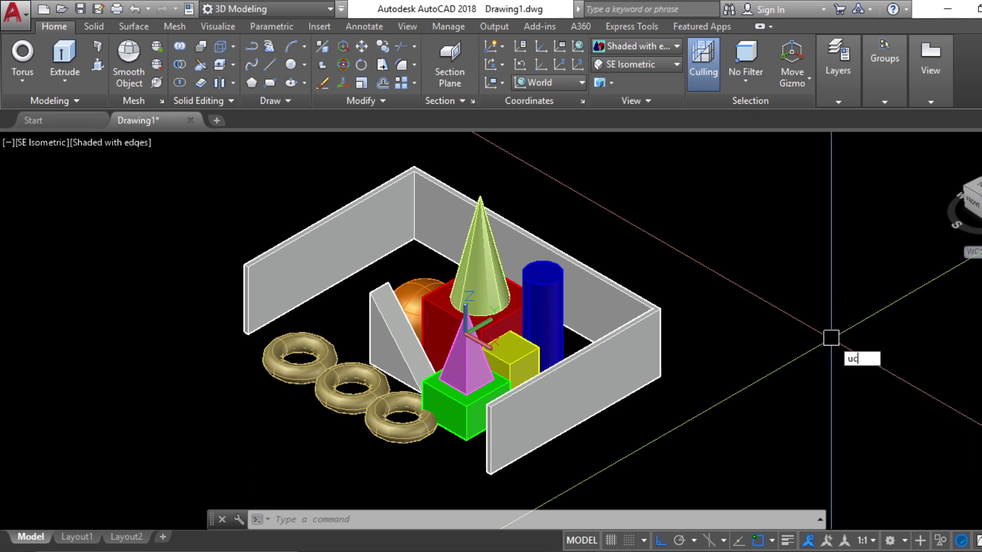
Step: Start the UCSICON command for the coordinate system icon
{"action": "type", "text": "sicon"}
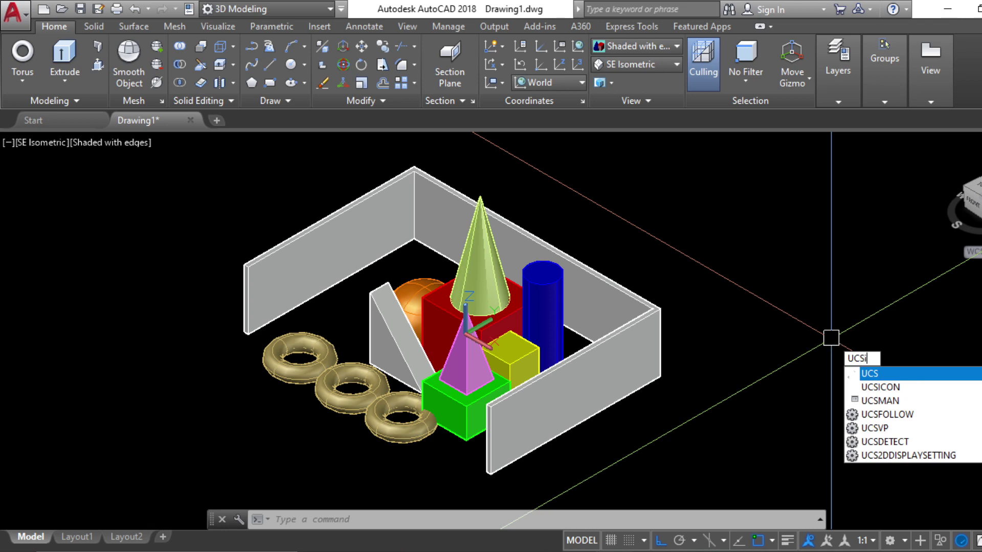
{"action": "key", "text": "Return"}
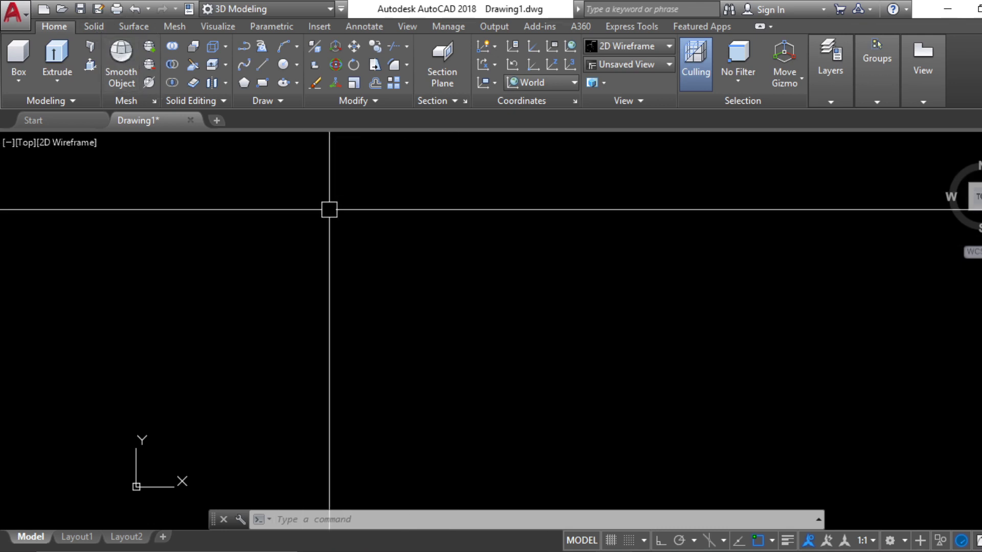
Step: Bring up the solid modelling tools and look at the Sweep and Loft options in the empty drawing
{"action": "left_click", "coordinate": [93, 26]}
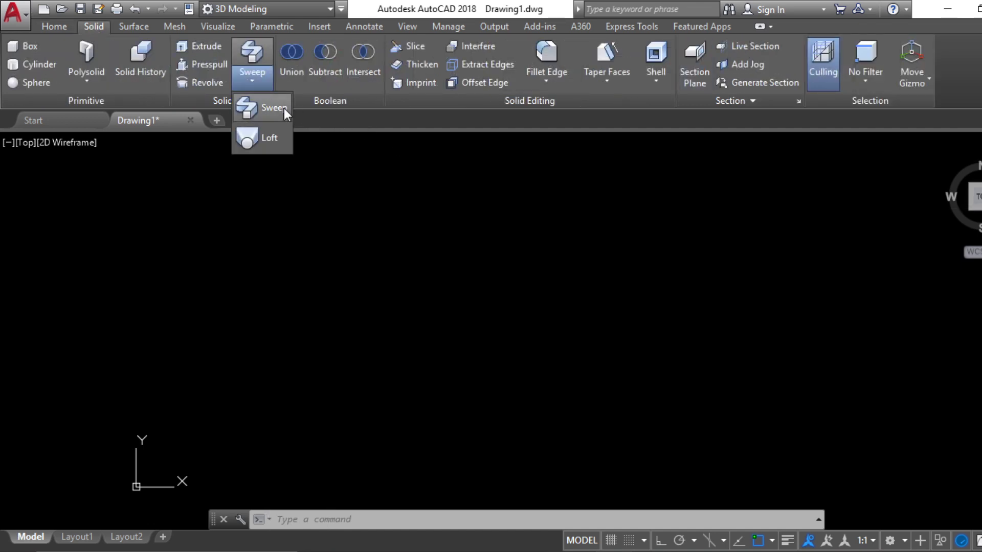
{"action": "left_click", "coordinate": [366, 296]}
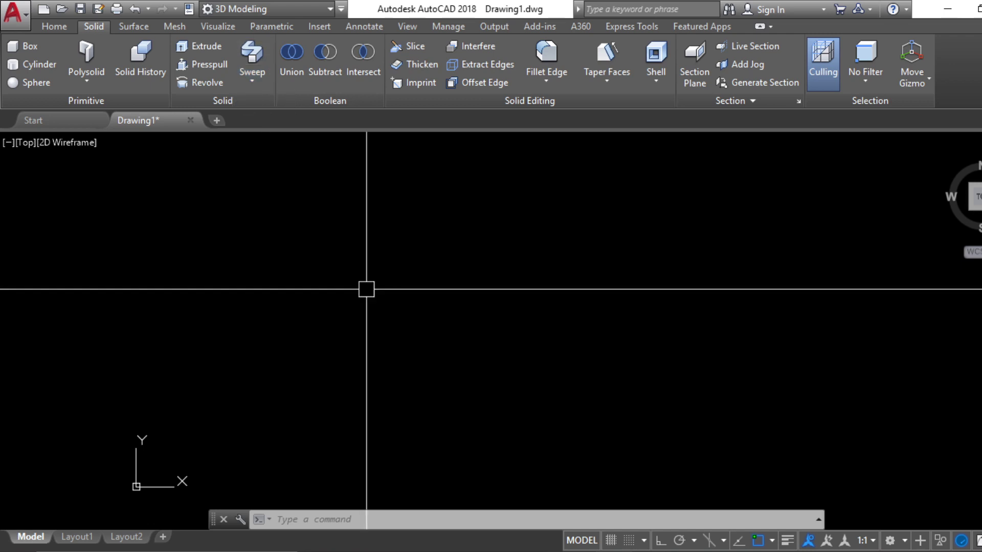
{"action": "key", "text": "F7"}
{"action": "key", "text": "Escape"}
{"action": "key", "text": "Escape"}
Step: Draw a seven-sided polygon inscribed in a circle with a radius of about 11 units
{"action": "type", "text": "p"}
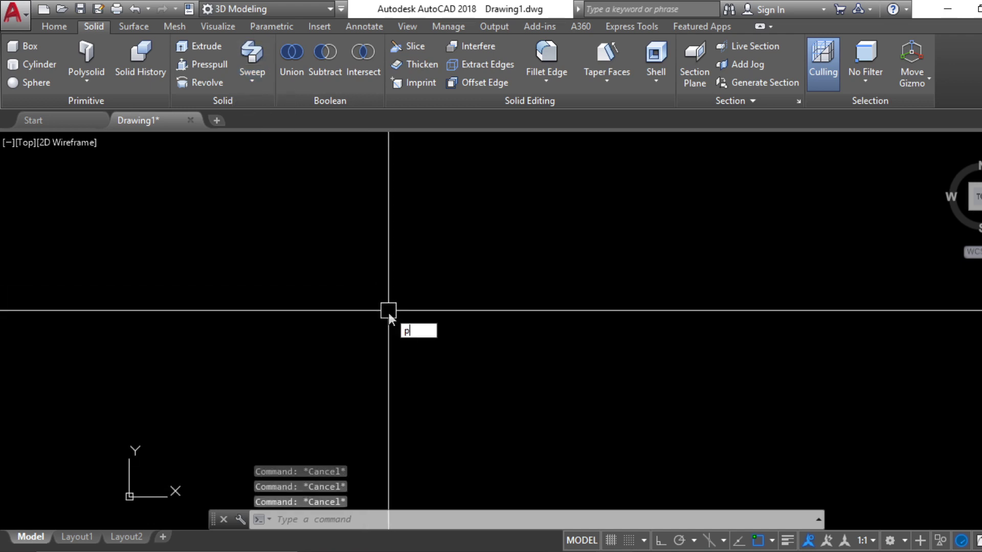
{"action": "type", "text": "ol"}
{"action": "key", "text": "Return"}
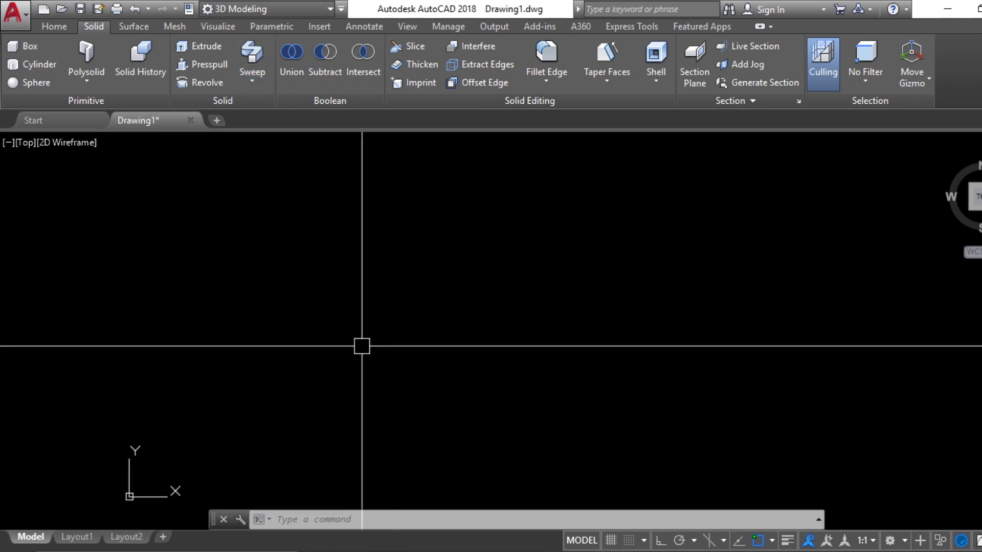
{"action": "key", "text": "Escape"}
{"action": "key", "text": "Escape"}
{"action": "key", "text": "Return"}
{"action": "type", "text": "7"}
{"action": "key", "text": "Return"}
{"action": "left_click", "coordinate": [287, 314]}
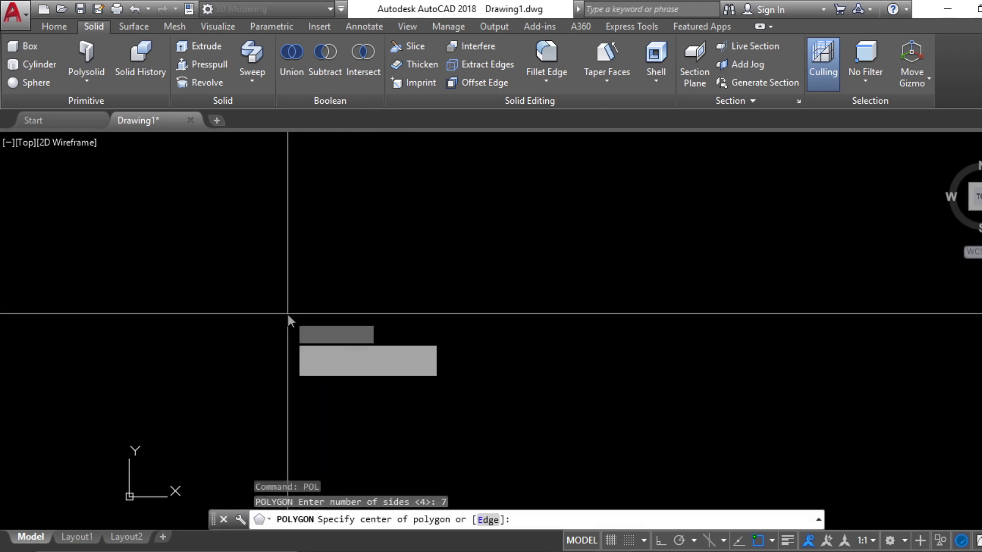
{"action": "key", "text": "Return"}
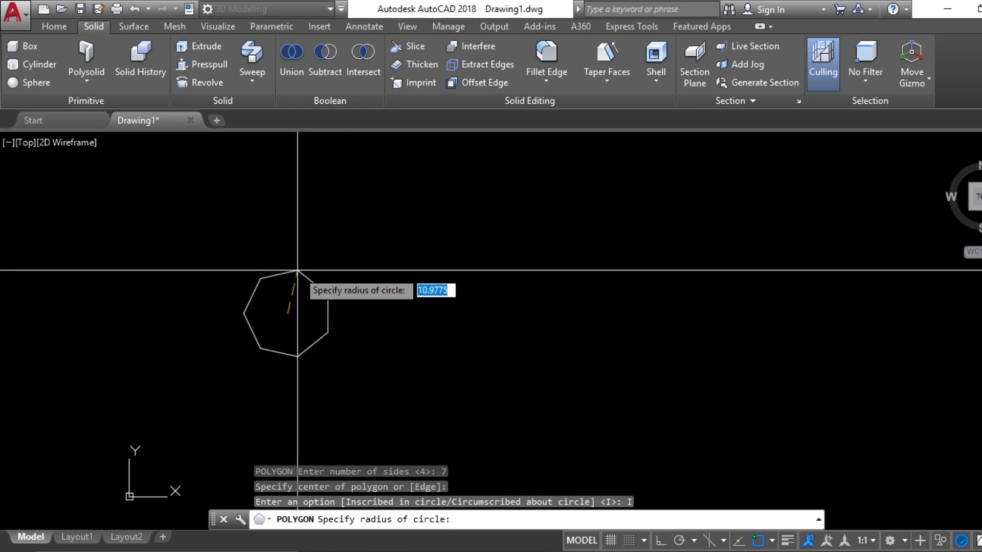
{"action": "left_click", "coordinate": [289, 270]}
{"action": "scroll", "coordinate": [291, 330], "scroll_direction": "up", "scroll_amount": 3}
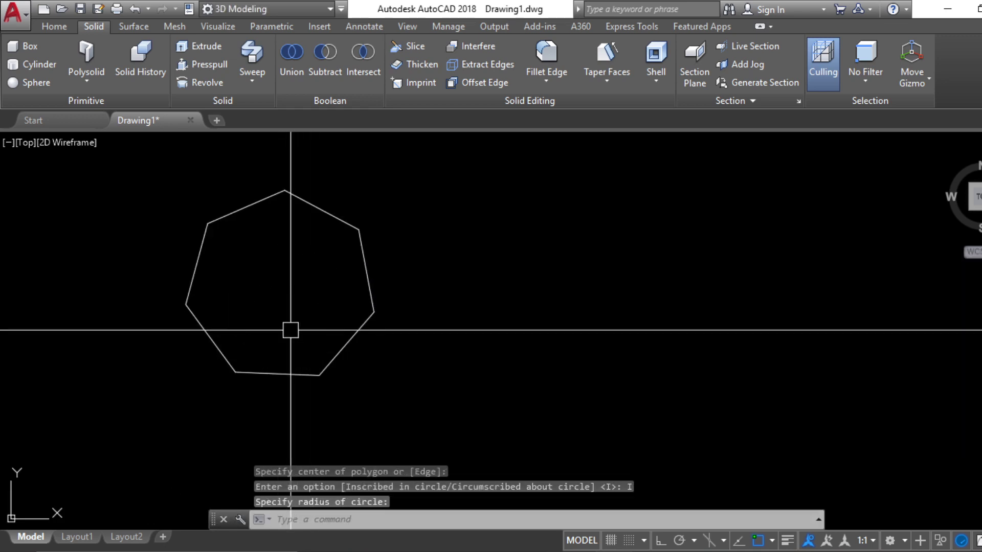
Step: Draw a wavy spline through six fit points, starting at the heptagon's centre and running away from it in the X direction
{"action": "type", "text": "spl"}
{"action": "key", "text": "Return"}
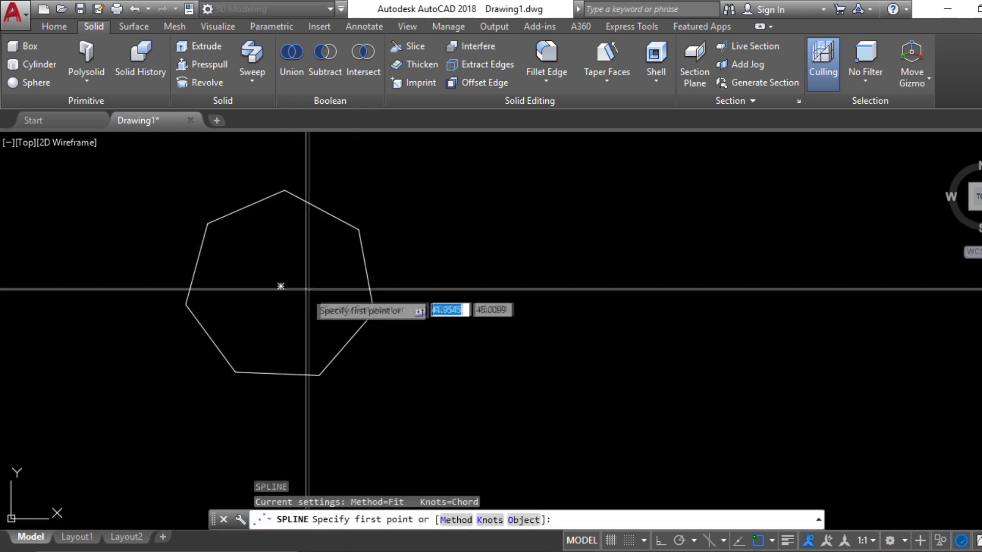
{"action": "left_click", "coordinate": [281, 285]}
{"action": "scroll", "coordinate": [281, 285], "scroll_direction": "down", "scroll_amount": 3}
{"action": "left_click", "coordinate": [393, 281]}
{"action": "left_click", "coordinate": [460, 356]}
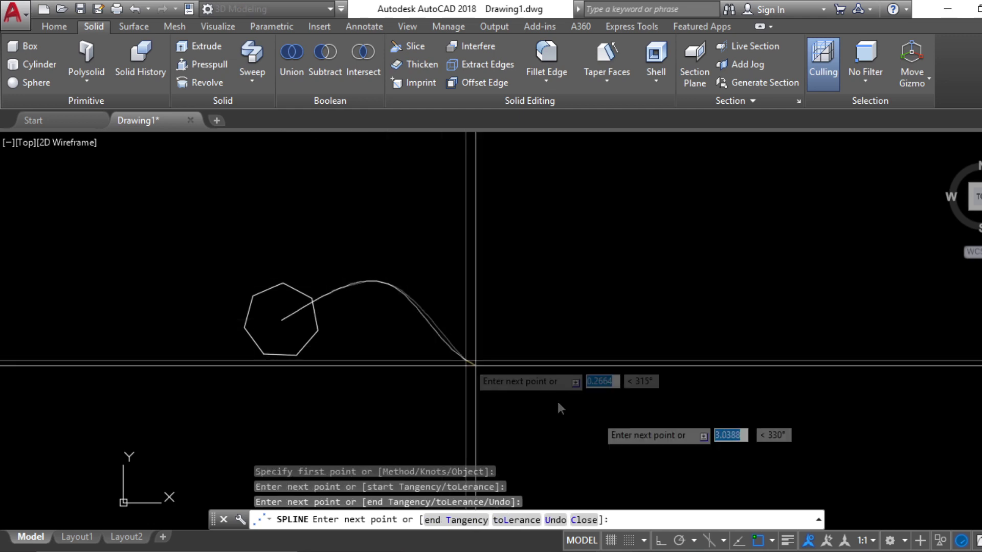
{"action": "left_click", "coordinate": [778, 280]}
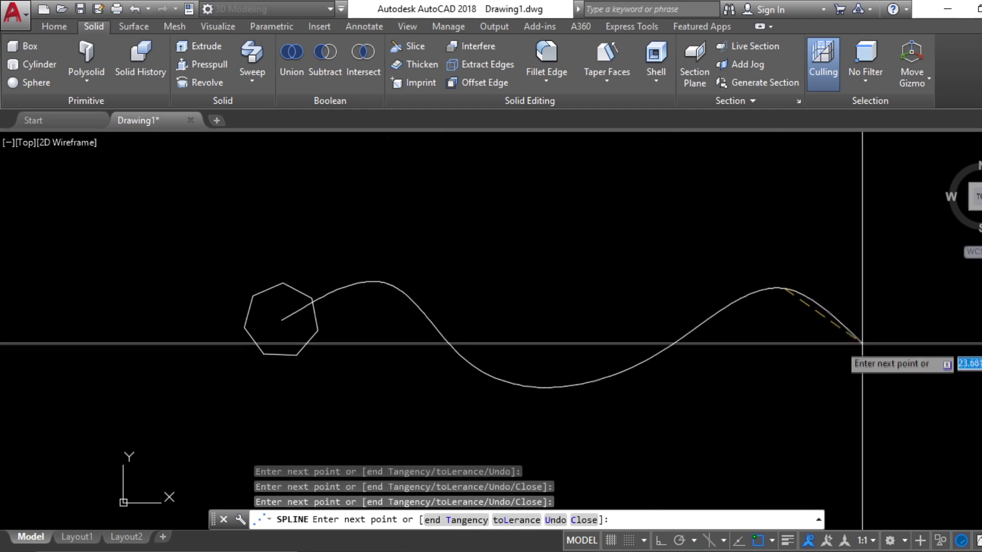
{"action": "left_click", "coordinate": [847, 346]}
{"action": "key", "text": "Escape"}
{"action": "scroll", "coordinate": [652, 353], "scroll_direction": "down", "scroll_amount": 3}
{"action": "scroll", "coordinate": [494, 368], "scroll_direction": "up", "scroll_amount": 3}
{"action": "scroll", "coordinate": [540, 384], "scroll_direction": "down", "scroll_amount": 2}
{"action": "key", "text": "Escape"}
{"action": "key", "text": "Escape"}
Step: Try a 3D rotation of the spline and switch to the SE Isometric view
{"action": "middle_click_drag", "start_coordinate": [540, 384], "coordinate": [538, 437]}
{"action": "scroll", "coordinate": [538, 432], "scroll_direction": "up", "scroll_amount": 2}
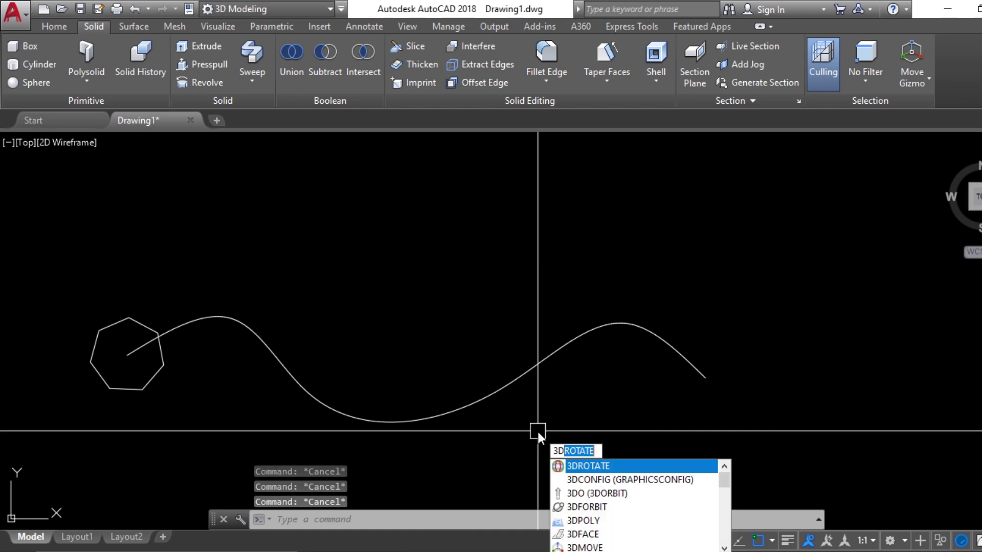
{"action": "left_click", "coordinate": [583, 468]}
{"action": "left_click", "coordinate": [541, 373]}
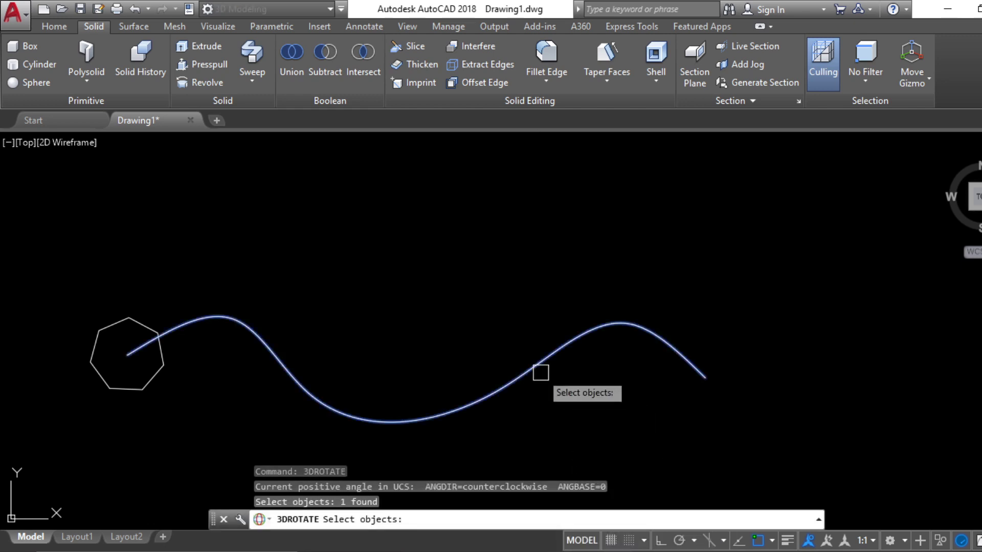
{"action": "left_click", "coordinate": [981, 210]}
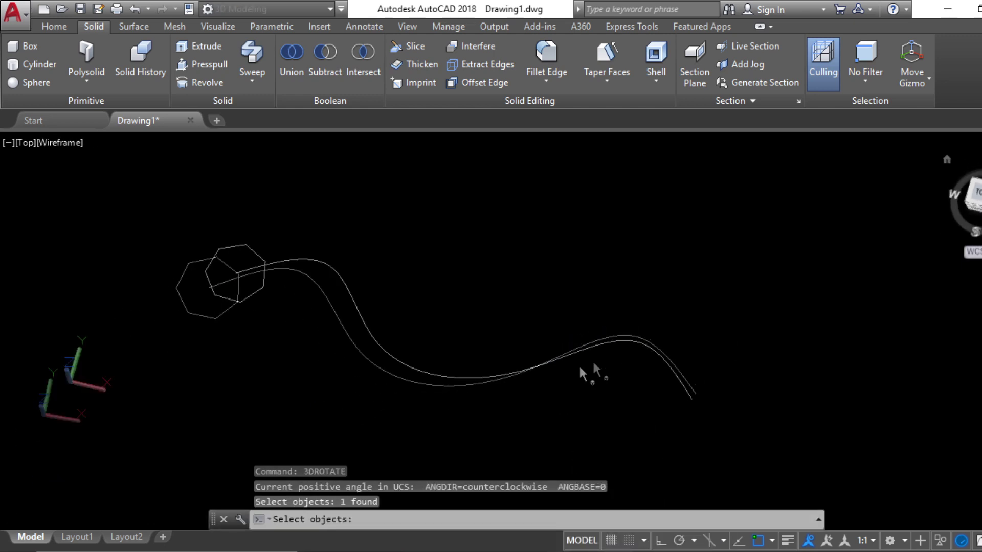
{"action": "key", "text": "Return"}
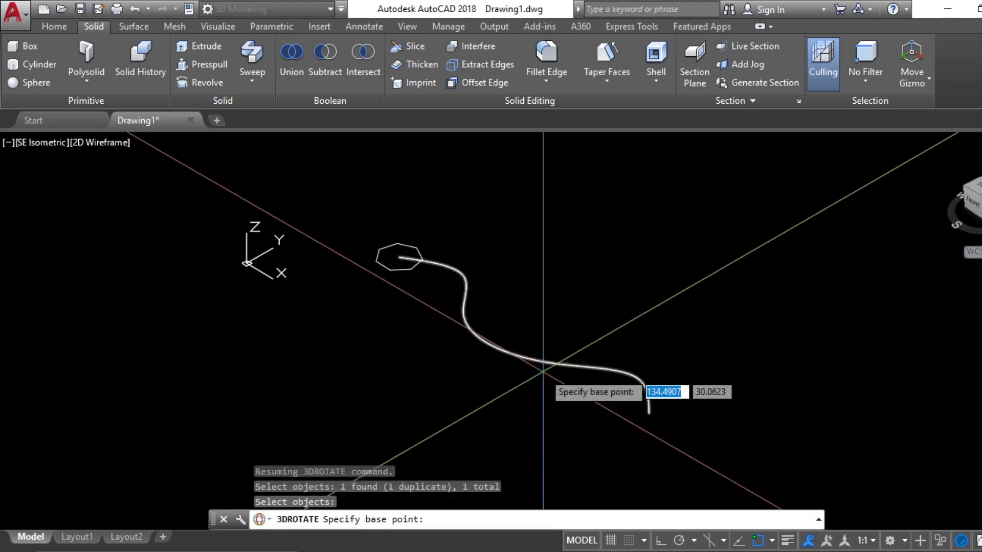
{"action": "key", "text": "Escape"}
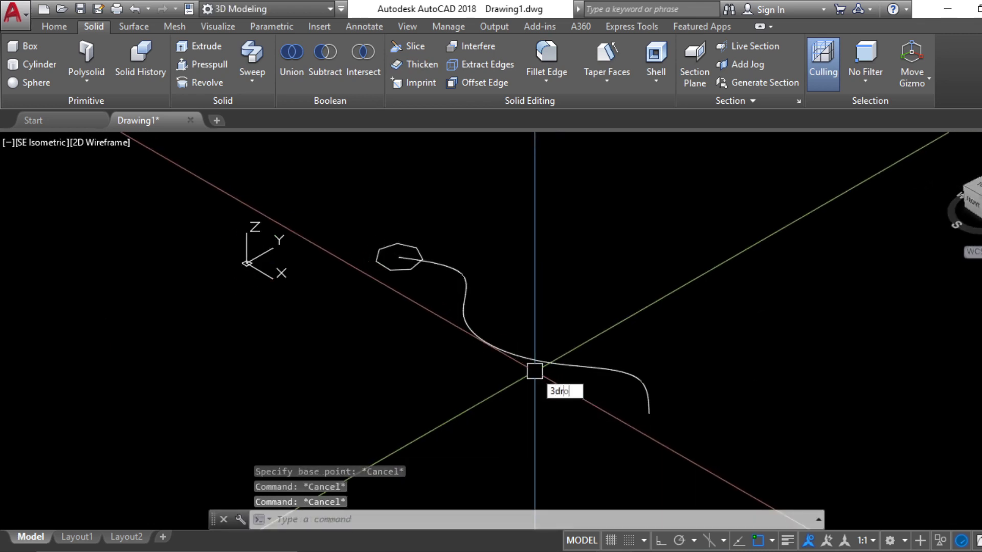
Step: Rotate the spline in 3D about the X axis so that it stands upright from the heptagon's plane
{"action": "key", "text": "Return"}
{"action": "left_click", "coordinate": [545, 362]}
{"action": "key", "text": "Return"}
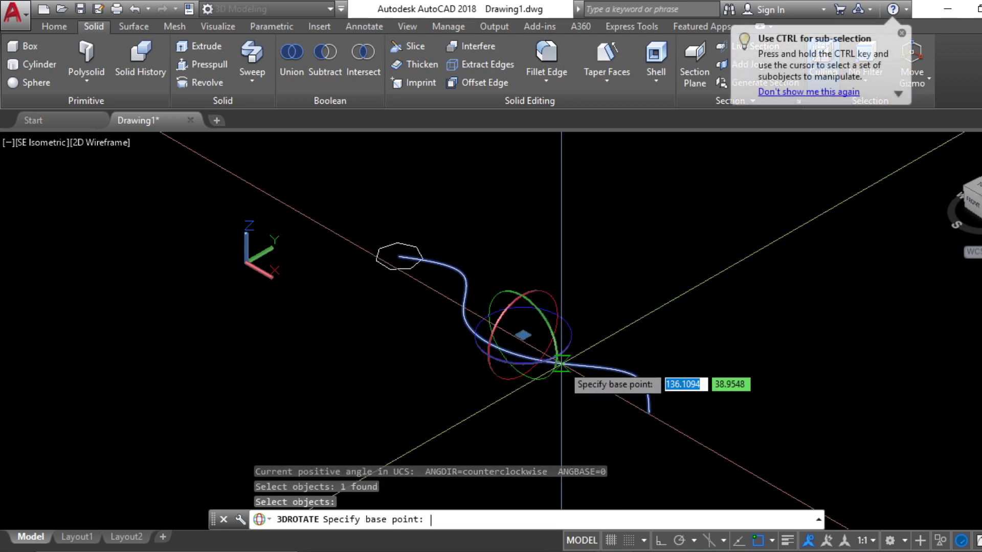
{"action": "left_click", "coordinate": [546, 296]}
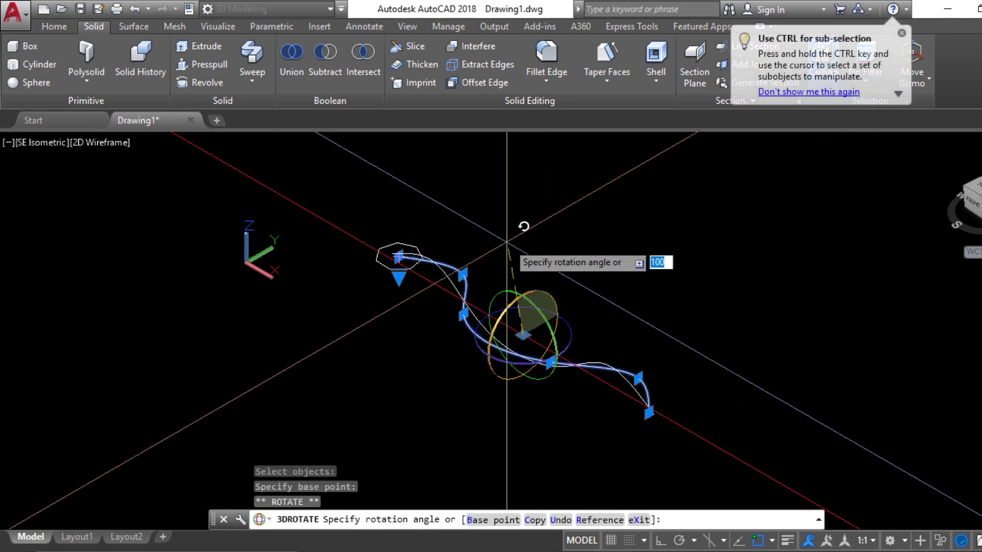
{"action": "key", "text": "Return"}
{"action": "key", "text": "Escape"}
{"action": "key", "text": "Escape"}
{"action": "key", "text": "Escape"}
Step: Rotate the heptagon 90 degrees in 3D about the X axis, using its centre as the base point
{"action": "scroll", "coordinate": [496, 256], "scroll_direction": "up", "scroll_amount": 5}
{"action": "left_click", "coordinate": [418, 280]}
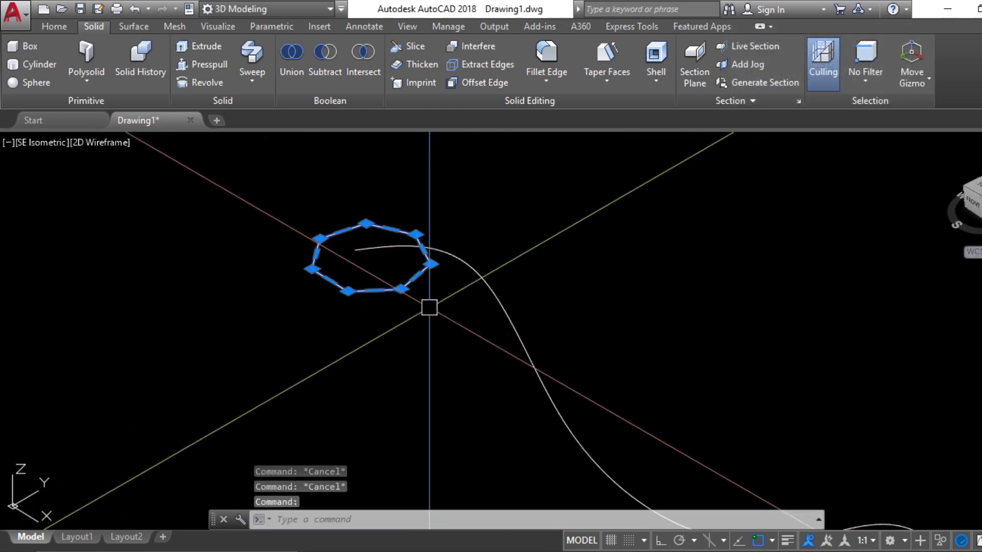
{"action": "key", "text": "Return"}
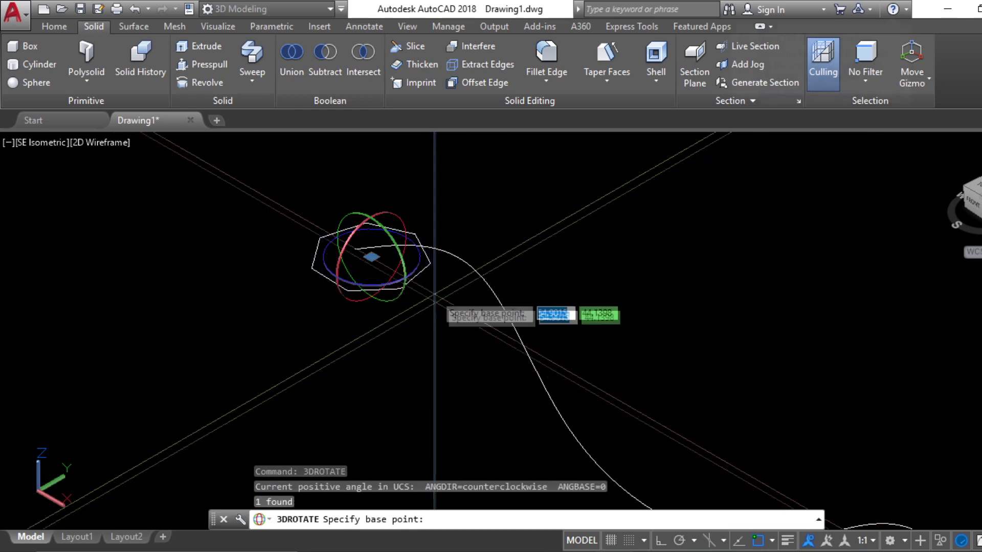
{"action": "left_click", "coordinate": [372, 256]}
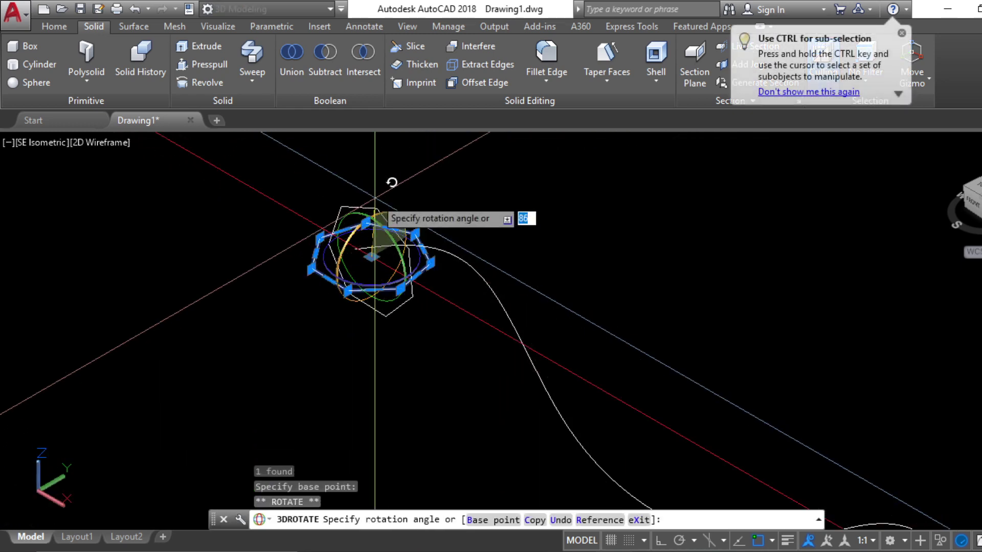
{"action": "type", "text": "90"}
{"action": "key", "text": "Return"}
{"action": "key", "text": "Escape"}
{"action": "scroll", "coordinate": [452, 300], "scroll_direction": "down", "scroll_amount": 5}
{"action": "middle_click_drag", "start_coordinate": [500, 289], "coordinate": [418, 319]}
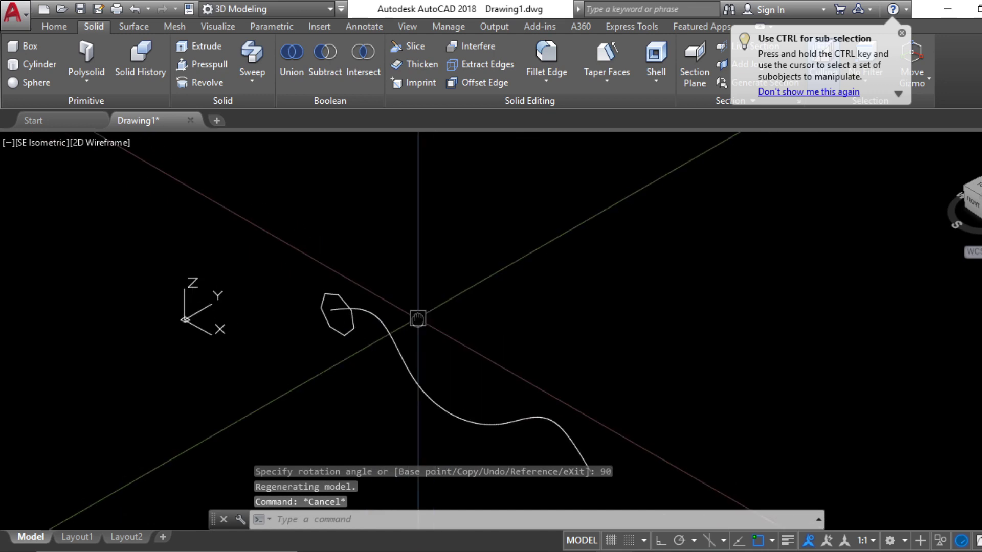
Step: Sweep the heptagon along the wavy spline as a solid and display the model in the Realistic visual style
{"action": "left_click", "coordinate": [260, 57]}
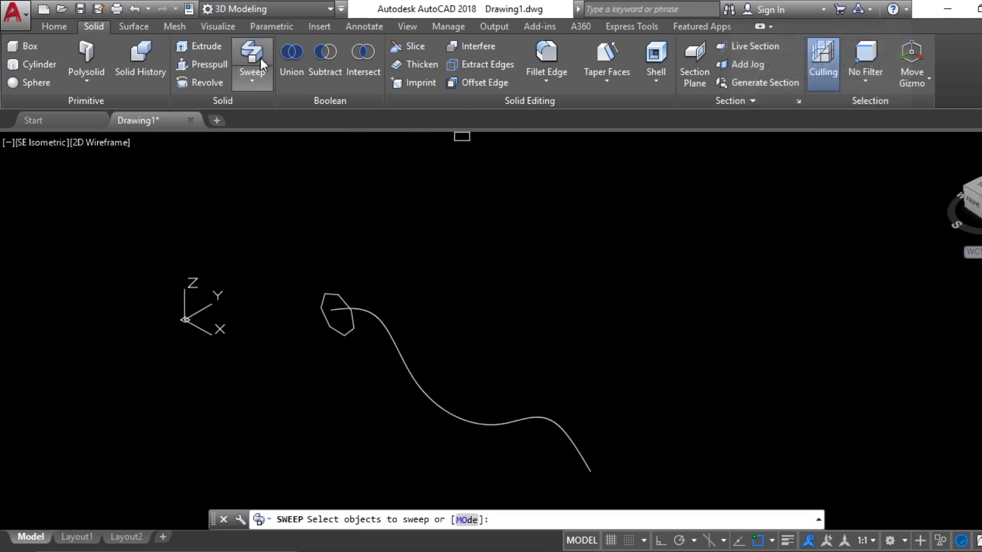
{"action": "left_click", "coordinate": [359, 330]}
{"action": "key", "text": "Return"}
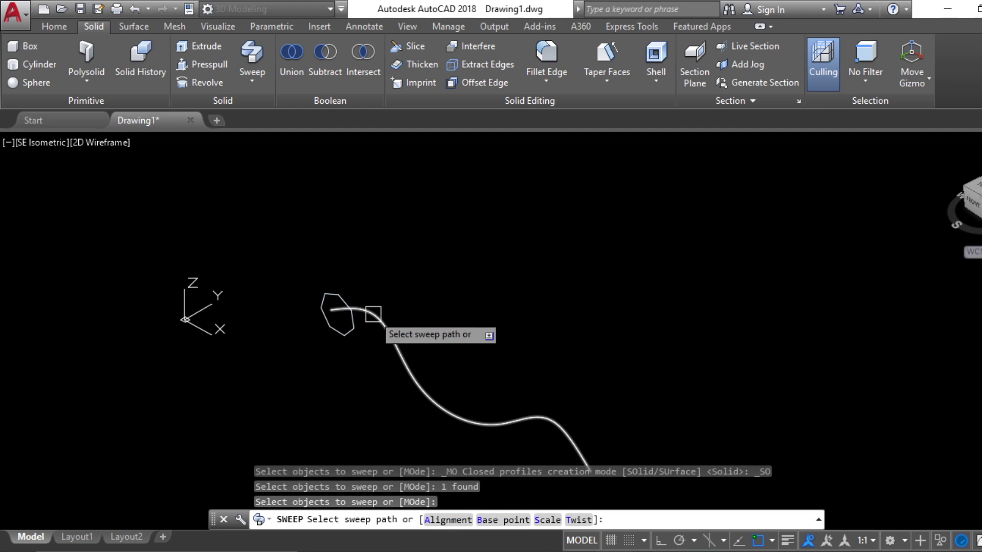
{"action": "left_click", "coordinate": [373, 319]}
{"action": "key", "text": "Escape"}
{"action": "middle_click_drag", "start_coordinate": [706, 453], "coordinate": [690, 430]}
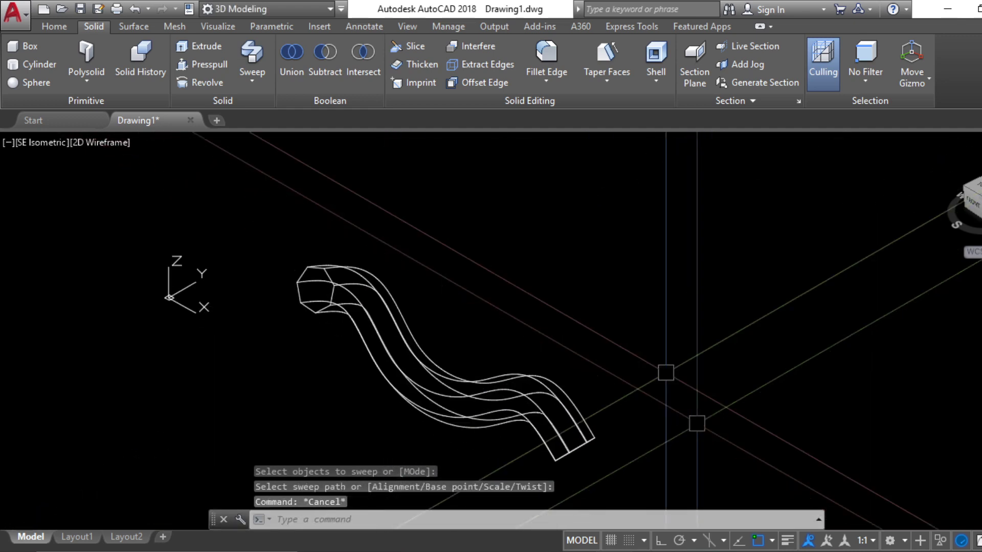
{"action": "left_click", "coordinate": [109, 142]}
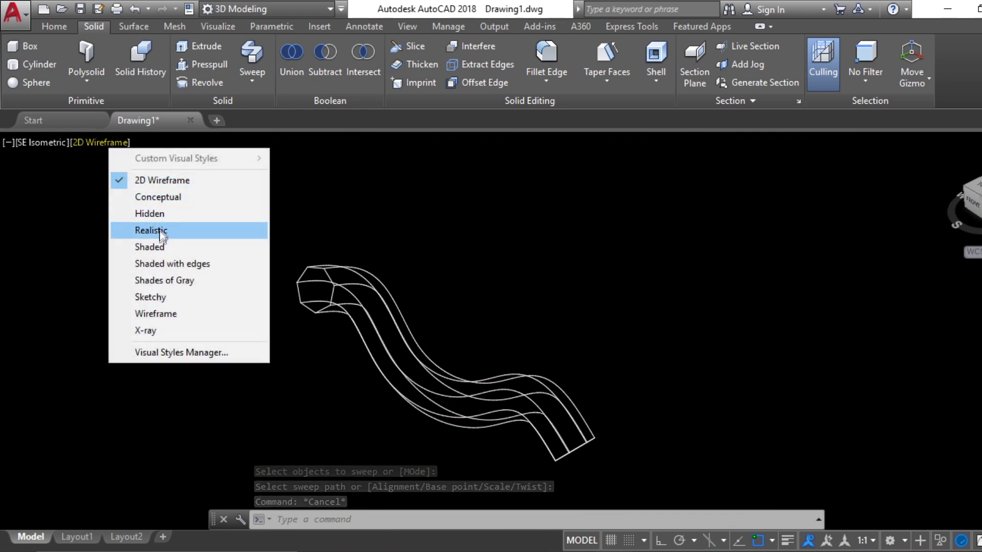
{"action": "left_click", "coordinate": [225, 230]}
Step: Check the swept heptagonal solid's quick properties and its available colour choices
{"action": "left_click", "coordinate": [511, 366]}
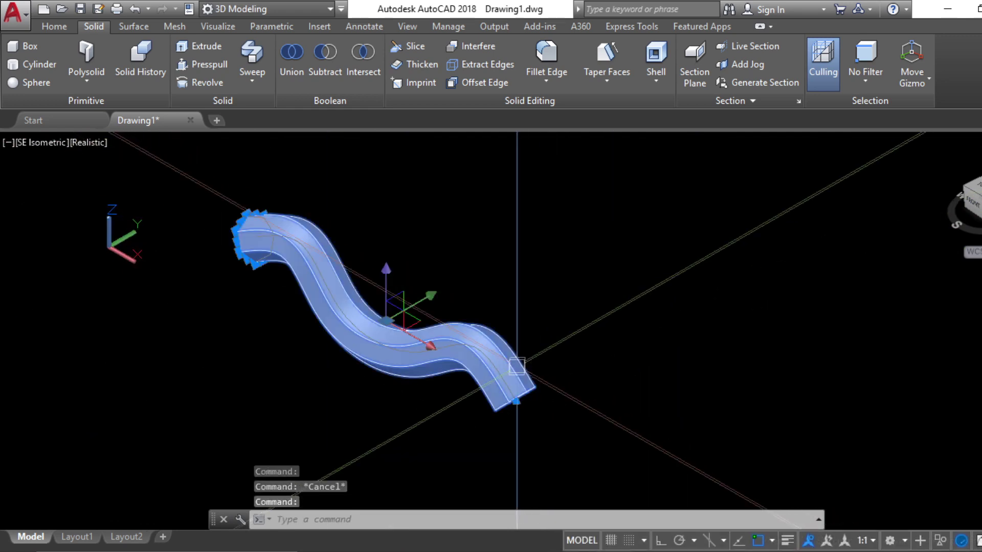
{"action": "right_click", "coordinate": [509, 387]}
{"action": "left_click", "coordinate": [571, 373]}
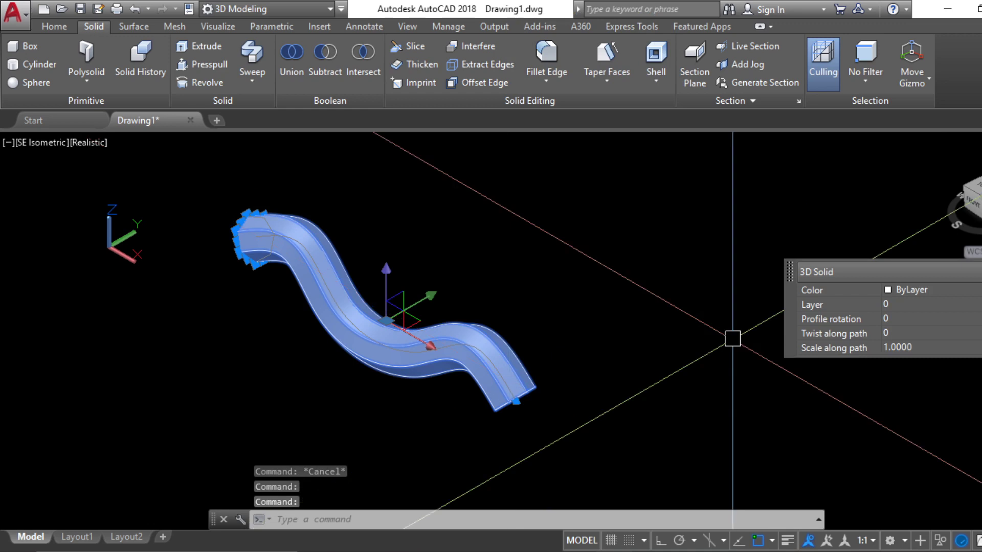
{"action": "left_click", "coordinate": [932, 292]}
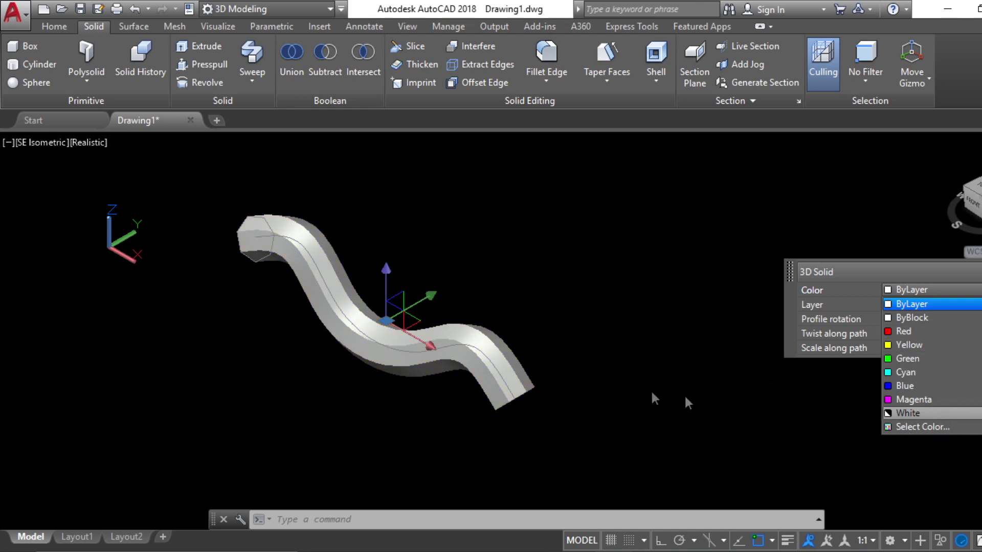
{"action": "key", "text": "Escape"}
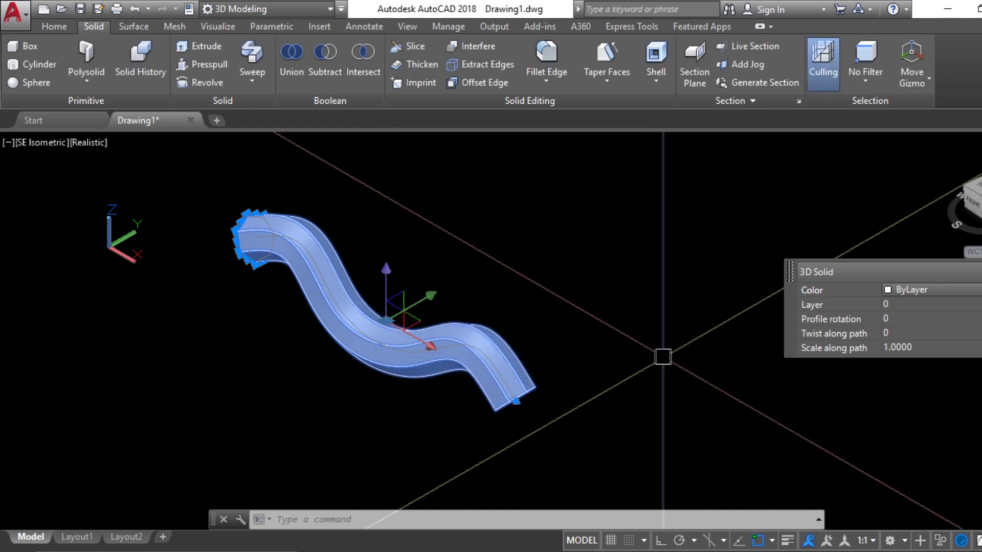
{"action": "key", "text": "Escape"}
Step: In the Top view, draw an open five-segment polyline with Ortho on, stepping up, across, down, across and up beside the swept solid
{"action": "middle_click_drag", "start_coordinate": [658, 357], "coordinate": [547, 355]}
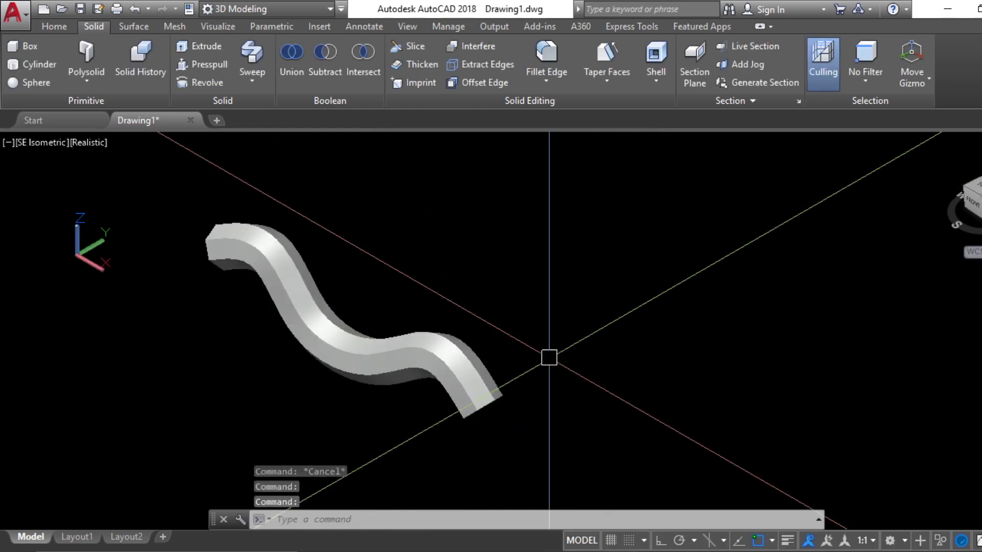
{"action": "middle_click_drag", "start_coordinate": [574, 390], "coordinate": [538, 389]}
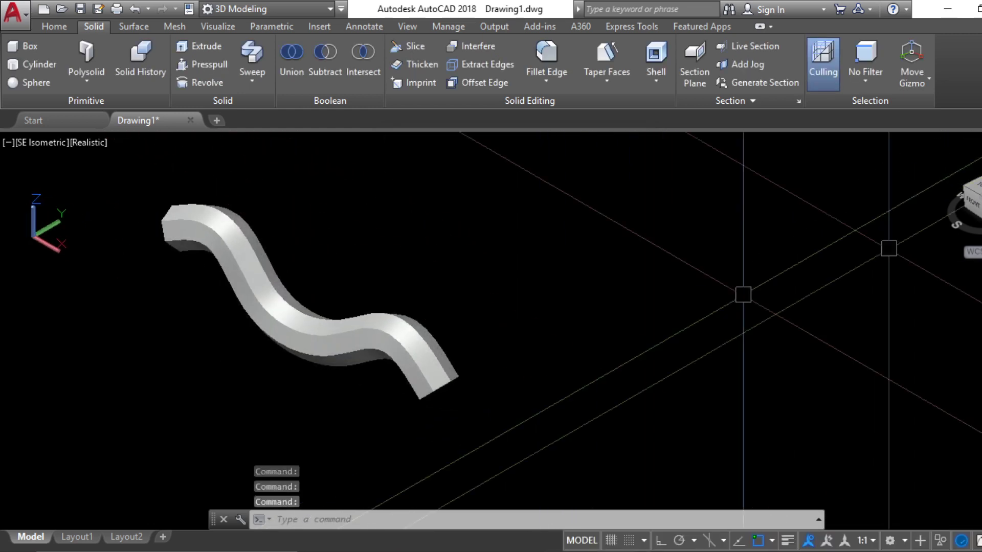
{"action": "left_click", "coordinate": [980, 186]}
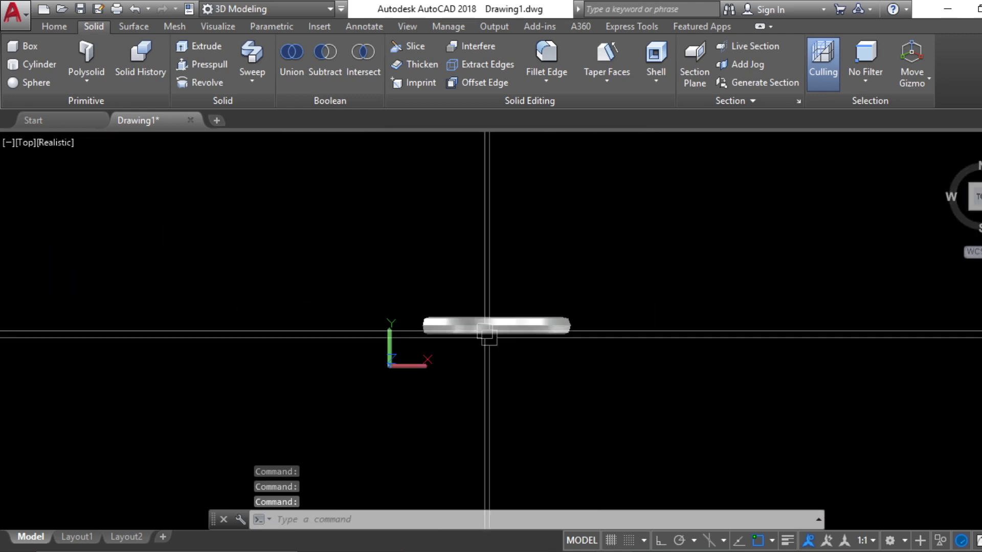
{"action": "middle_click_drag", "start_coordinate": [689, 367], "coordinate": [324, 359]}
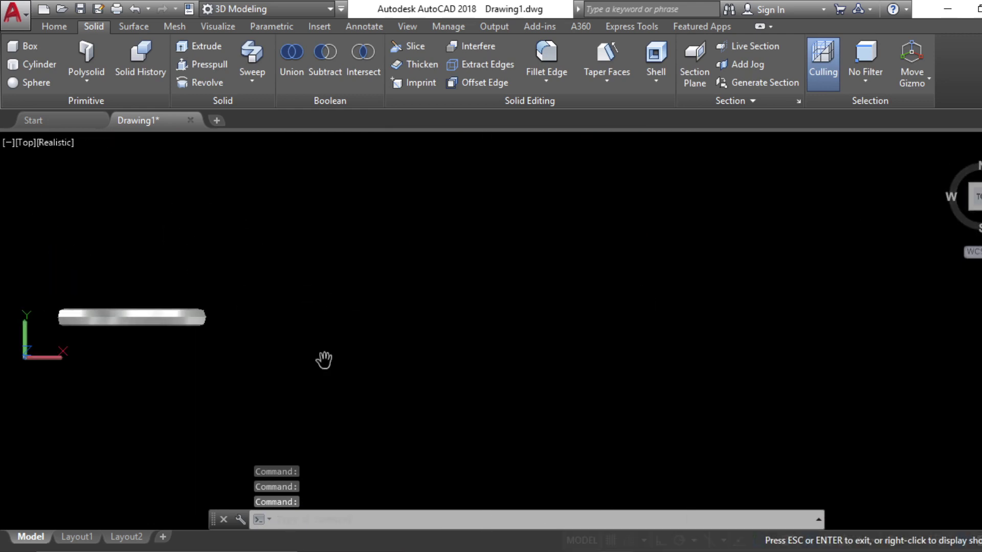
{"action": "key", "text": "Return"}
{"action": "left_click", "coordinate": [294, 351]}
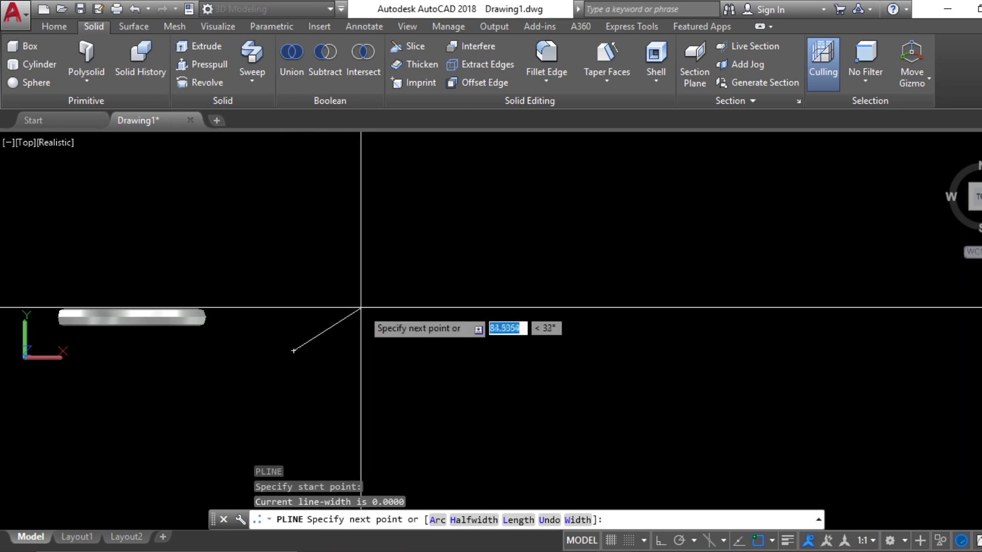
{"action": "key", "text": "F8"}
{"action": "left_click", "coordinate": [294, 237]}
{"action": "left_click", "coordinate": [435, 237]}
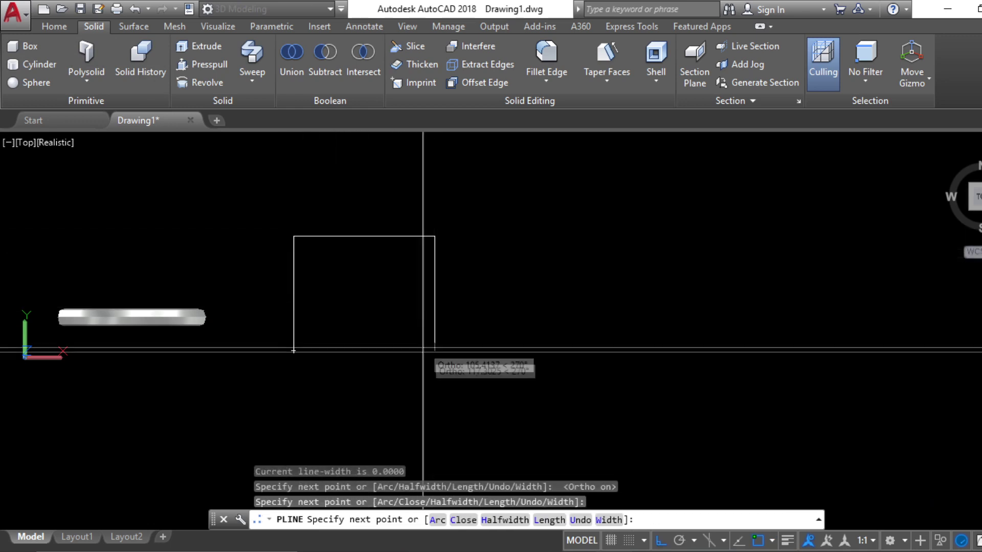
{"action": "left_click", "coordinate": [435, 388]}
{"action": "left_click", "coordinate": [584, 387]}
{"action": "left_click", "coordinate": [585, 279]}
{"action": "key", "text": "Escape"}
{"action": "key", "text": "Escape"}
{"action": "key", "text": "Escape"}
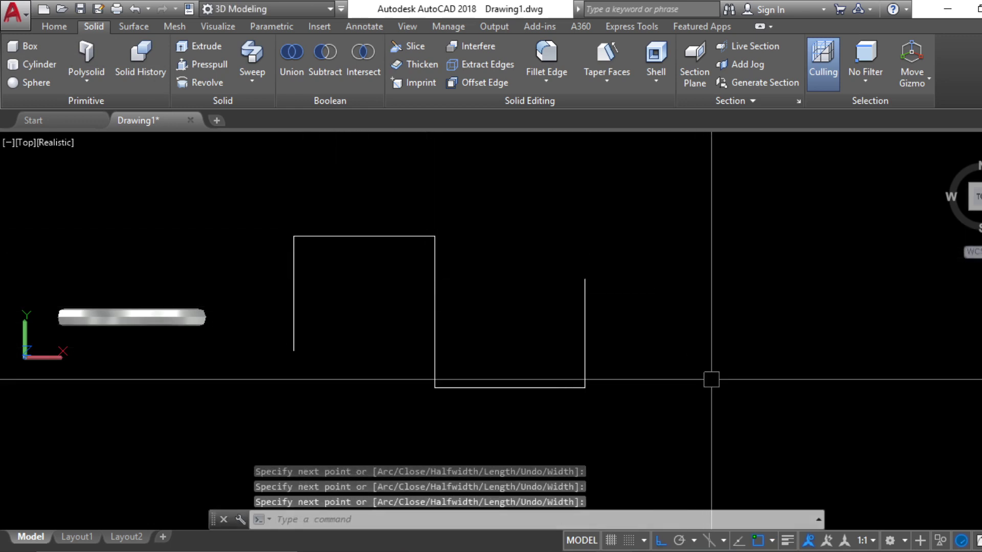
Step: Switch to the SE Isometric view and rotate the stepped polyline 90 degrees in 3D about the X axis
{"action": "left_click", "coordinate": [981, 209]}
{"action": "middle_click_drag", "start_coordinate": [692, 435], "coordinate": [520, 384]}
{"action": "type", "text": "3drotate"}
{"action": "key", "text": "Return"}
{"action": "left_click", "coordinate": [443, 293]}
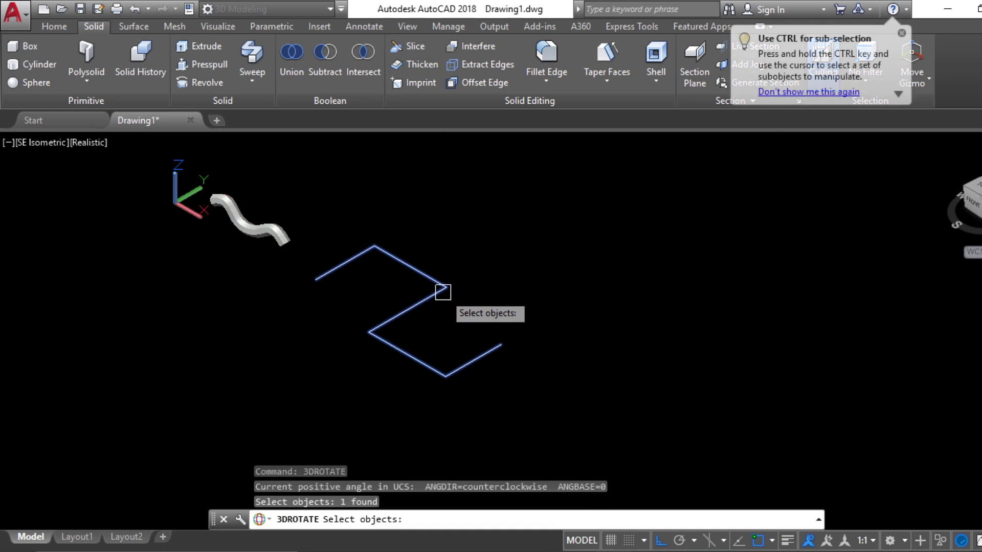
{"action": "key", "text": "Return"}
{"action": "left_click", "coordinate": [442, 273]}
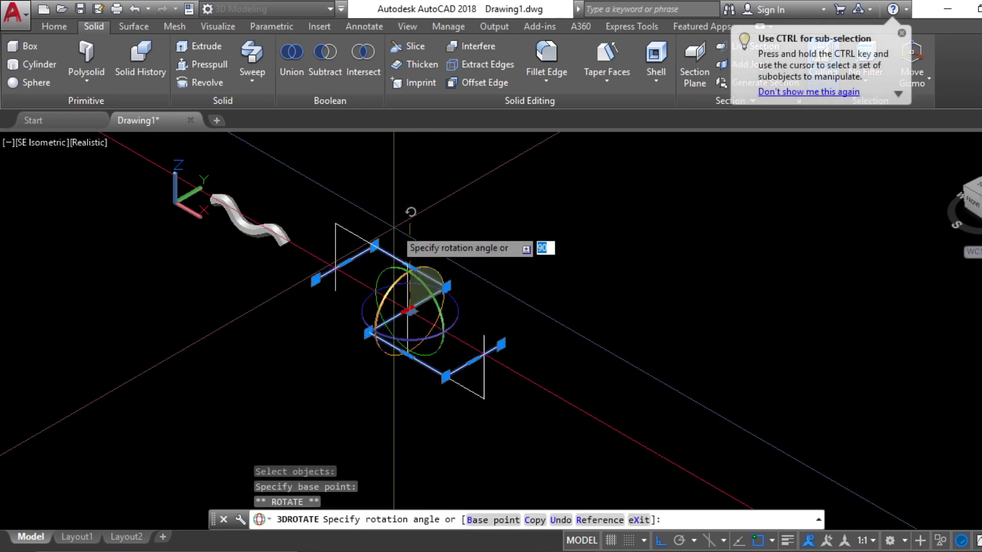
{"action": "key", "text": "Escape"}
{"action": "key", "text": "Escape"}
{"action": "key", "text": "Escape"}
Step: Draw a circle with a radius of about 15 units centred on the lower end of the polyline's first vertical segment
{"action": "scroll", "coordinate": [320, 285], "scroll_direction": "up", "scroll_amount": 4}
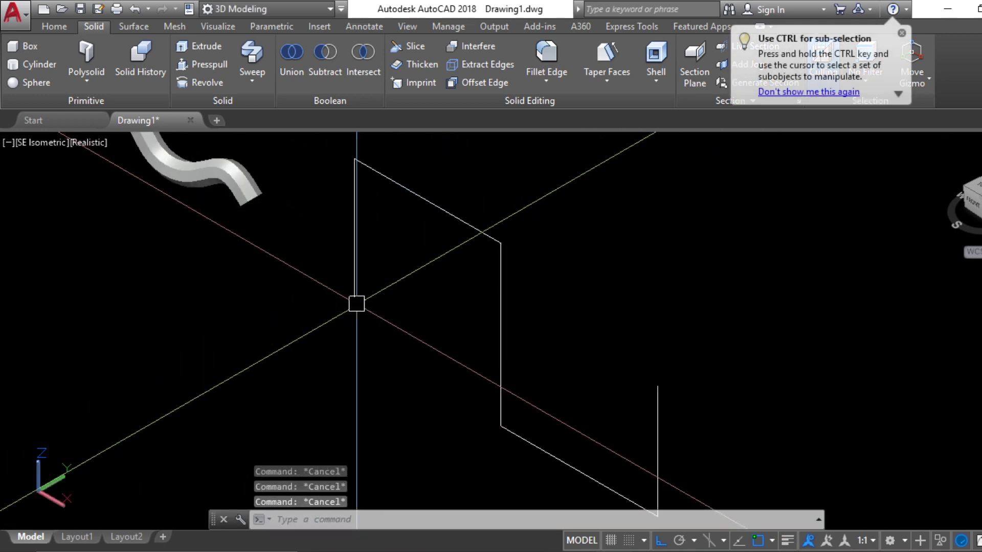
{"action": "type", "text": "c"}
{"action": "key", "text": "Return"}
{"action": "left_click", "coordinate": [348, 293]}
{"action": "scroll", "coordinate": [353, 299], "scroll_direction": "up", "scroll_amount": 2}
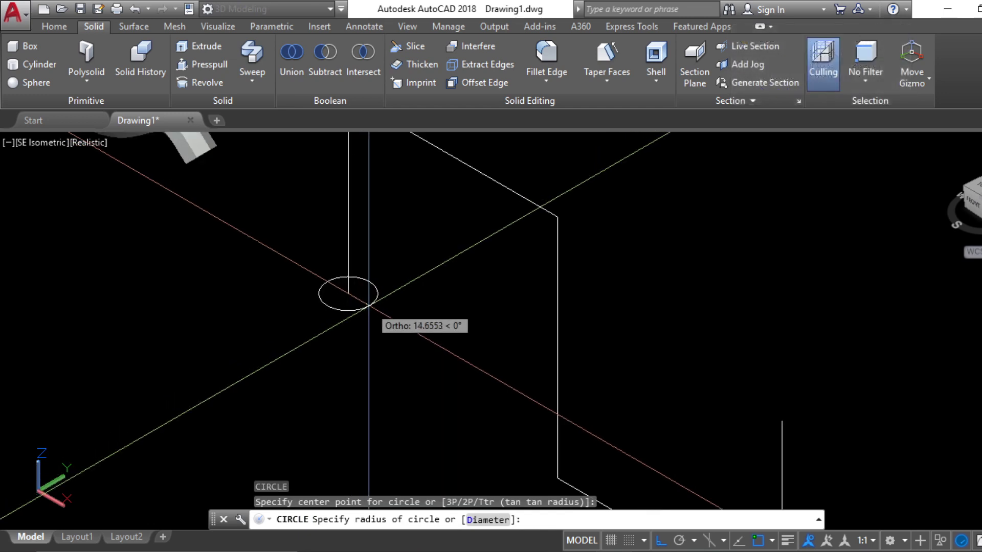
{"action": "key", "text": "Escape"}
{"action": "scroll", "coordinate": [387, 371], "scroll_direction": "down", "scroll_amount": 2}
{"action": "key", "text": "Escape"}
{"action": "key", "text": "Escape"}
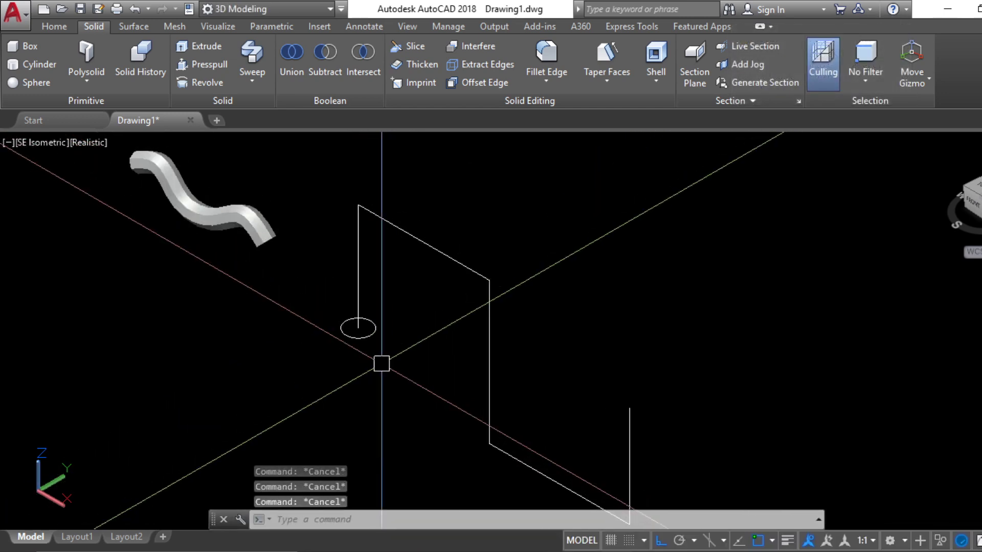
{"action": "left_click", "coordinate": [253, 58]}
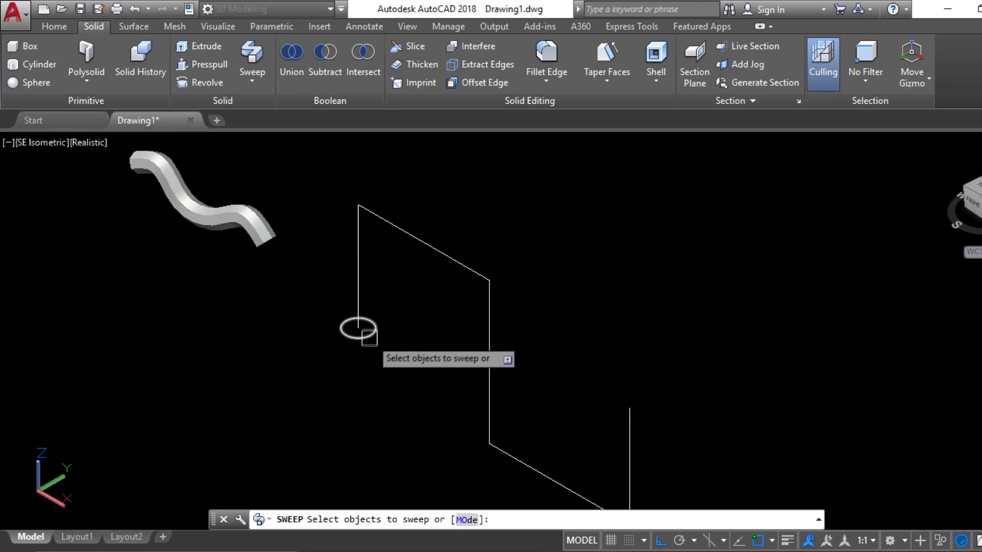
{"action": "left_click", "coordinate": [362, 306]}
{"action": "key", "text": "Escape"}
{"action": "left_click", "coordinate": [252, 58]}
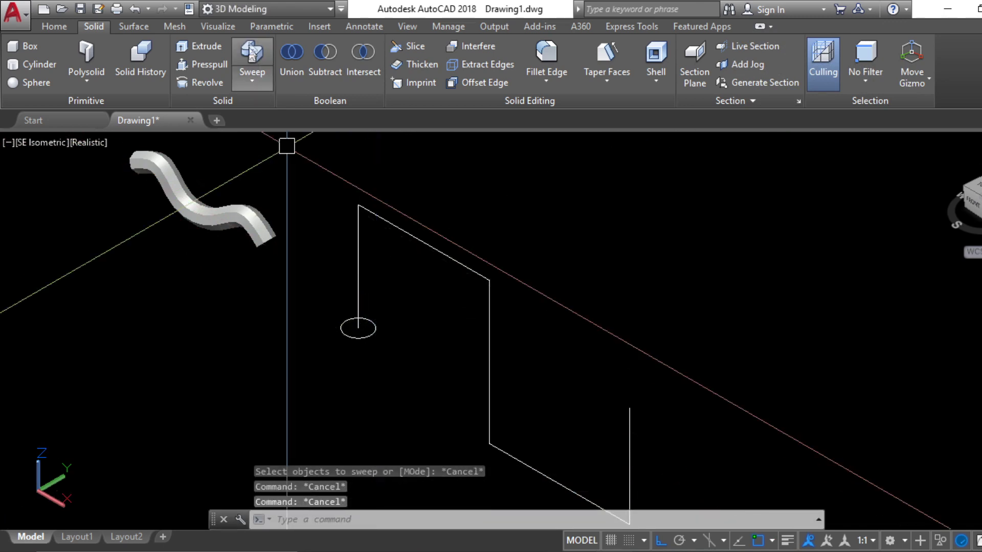
{"action": "left_click", "coordinate": [374, 336]}
{"action": "left_click", "coordinate": [358, 287]}
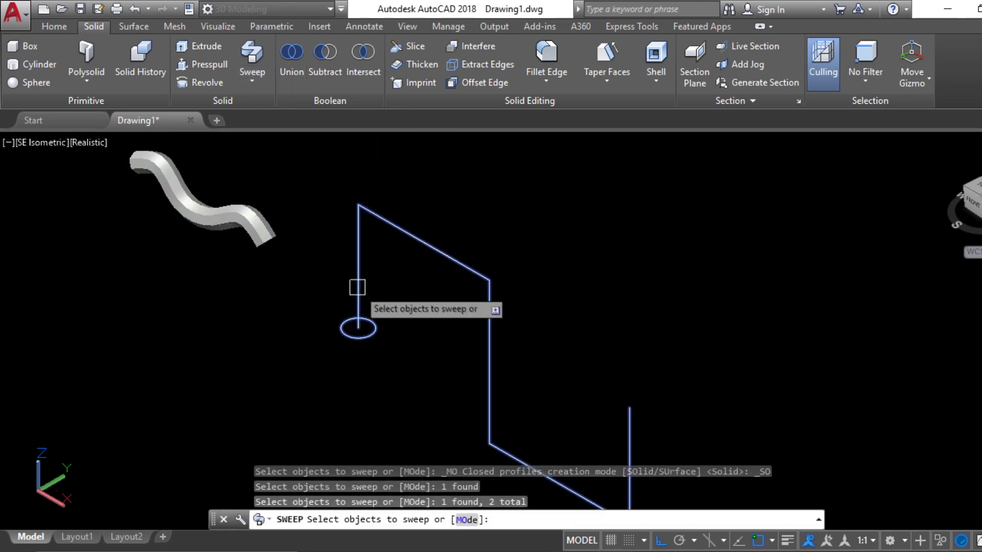
{"action": "key", "text": "Escape"}
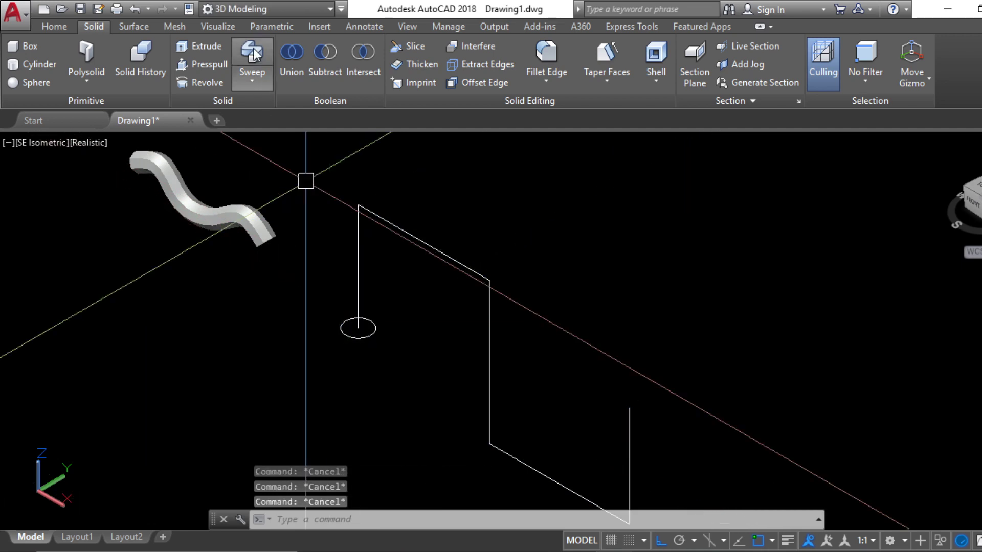
Step: Sweep the circle along the stepped polyline to form a solid pipe
{"action": "left_click", "coordinate": [253, 54]}
{"action": "left_click", "coordinate": [376, 339]}
{"action": "key", "text": "Return"}
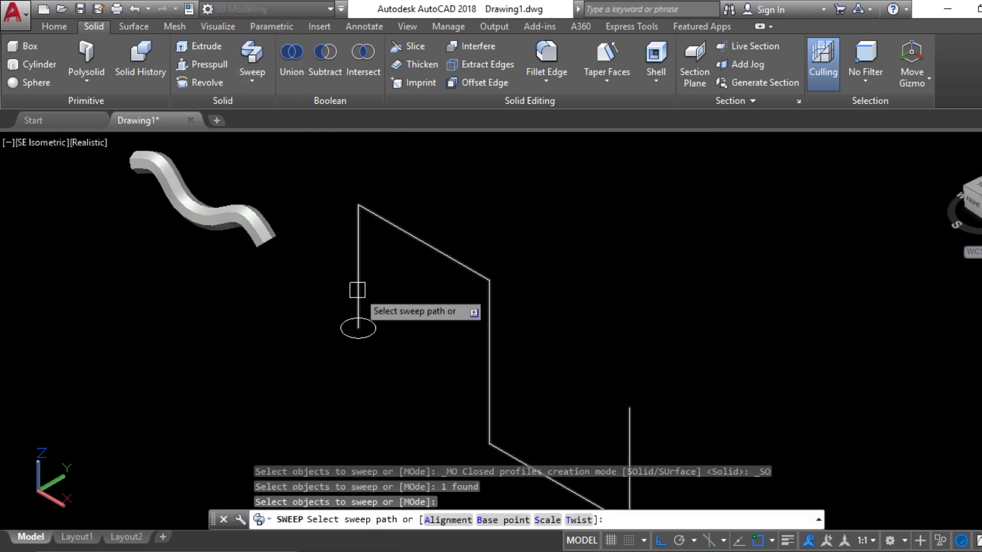
{"action": "left_click", "coordinate": [353, 287]}
{"action": "scroll", "coordinate": [403, 324], "scroll_direction": "down", "scroll_amount": 3}
{"action": "key", "text": "Escape"}
{"action": "scroll", "coordinate": [358, 357], "scroll_direction": "up", "scroll_amount": 3}
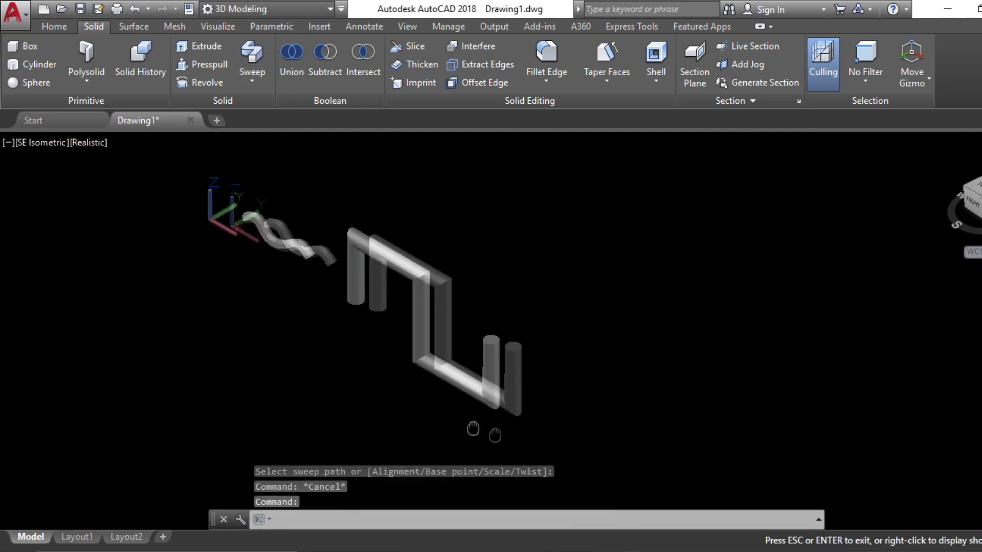
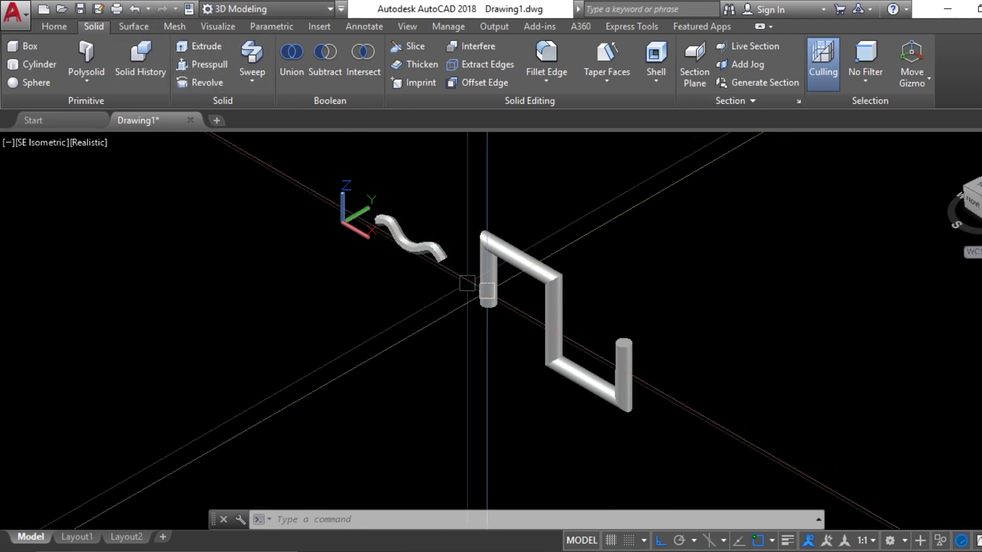
{"action": "left_click", "coordinate": [72, 24]}
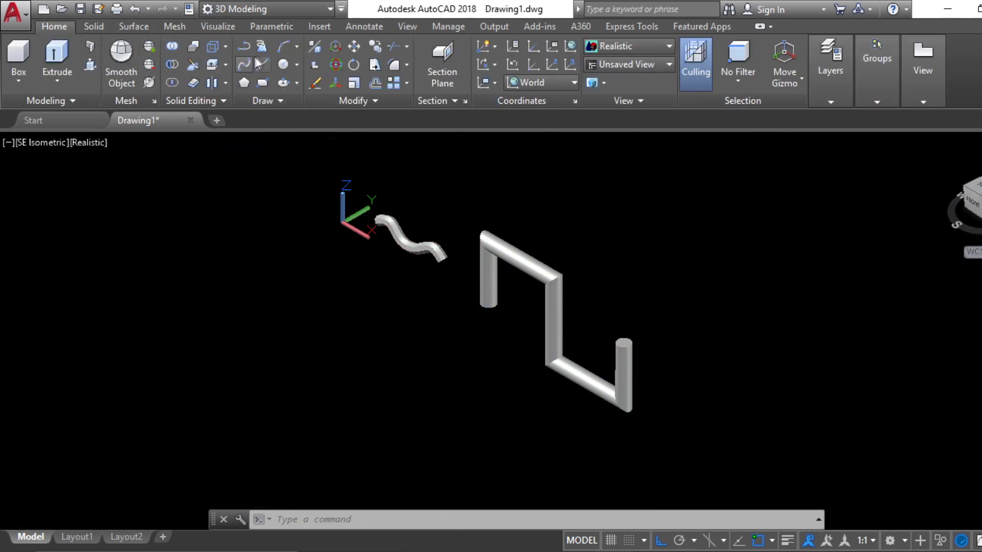
{"action": "left_click", "coordinate": [361, 335]}
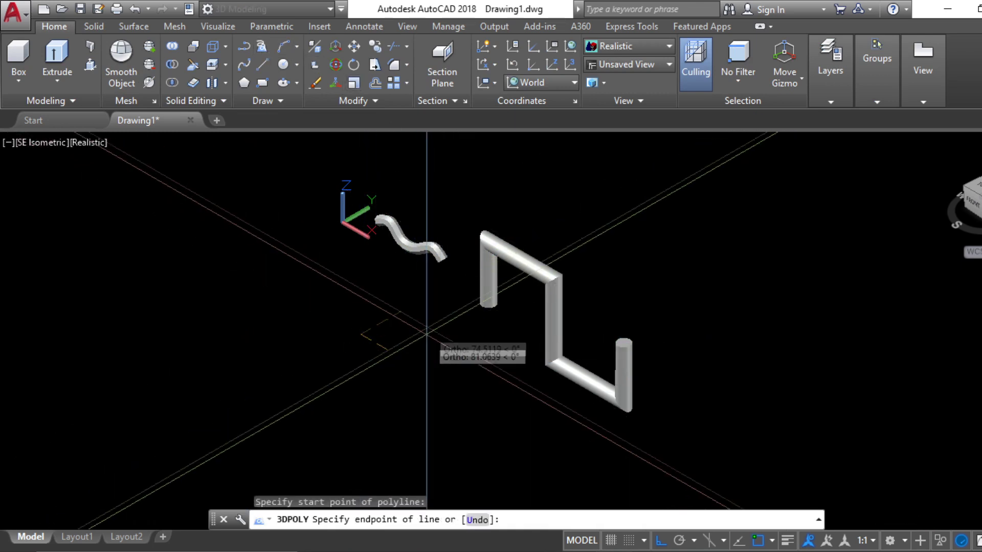
{"action": "left_click", "coordinate": [383, 322]}
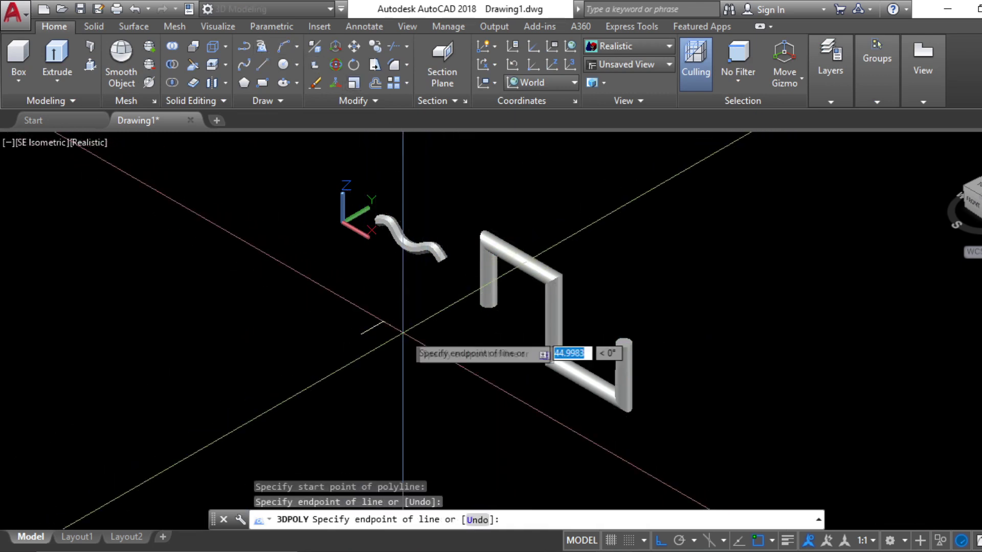
{"action": "left_click", "coordinate": [387, 264]}
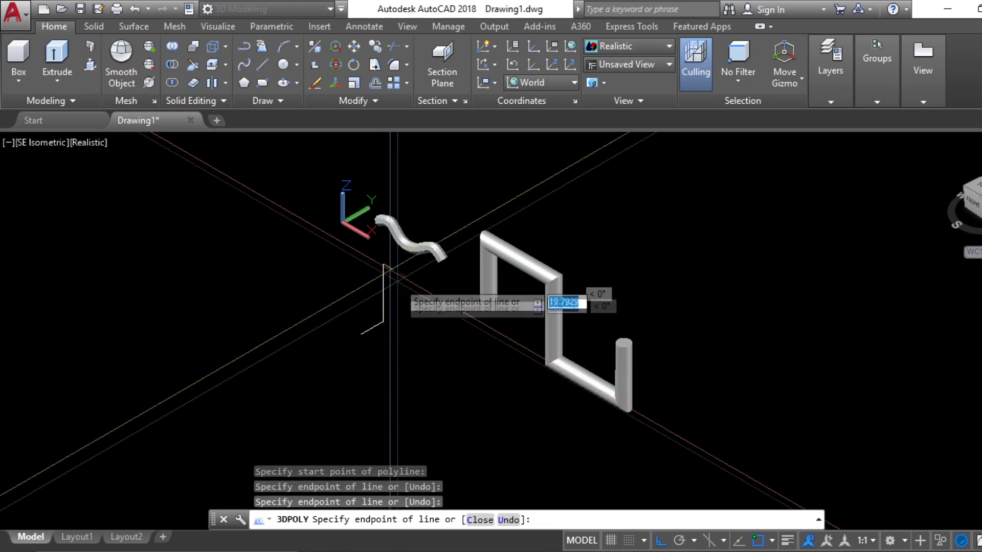
{"action": "scroll", "coordinate": [361, 295], "scroll_direction": "up", "scroll_amount": 3}
{"action": "left_click", "coordinate": [265, 234]}
{"action": "scroll", "coordinate": [342, 205], "scroll_direction": "down", "scroll_amount": 2}
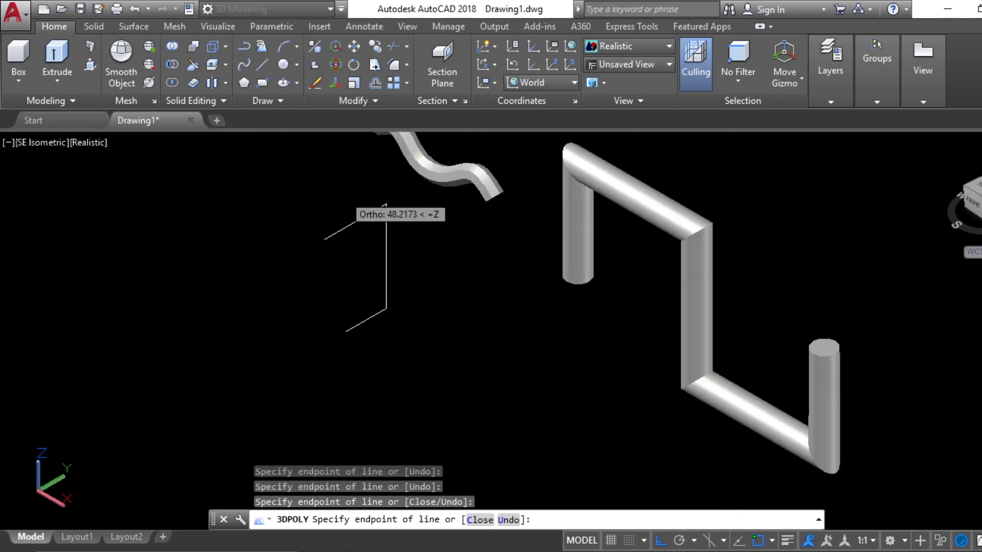
{"action": "middle_click_drag", "start_coordinate": [342, 196], "coordinate": [345, 295]}
{"action": "left_click", "coordinate": [379, 242]}
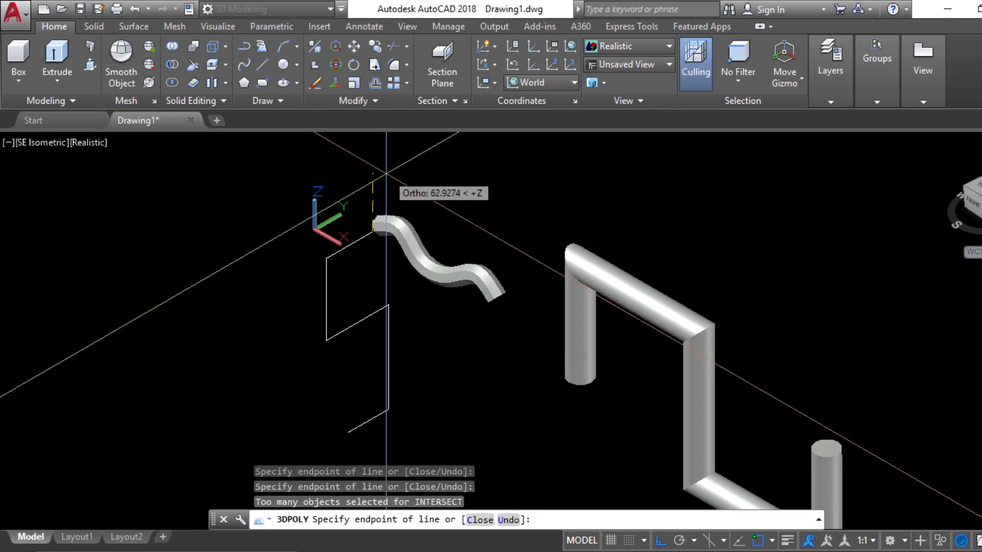
{"action": "type", "text": "u"}
{"action": "key", "text": "Return"}
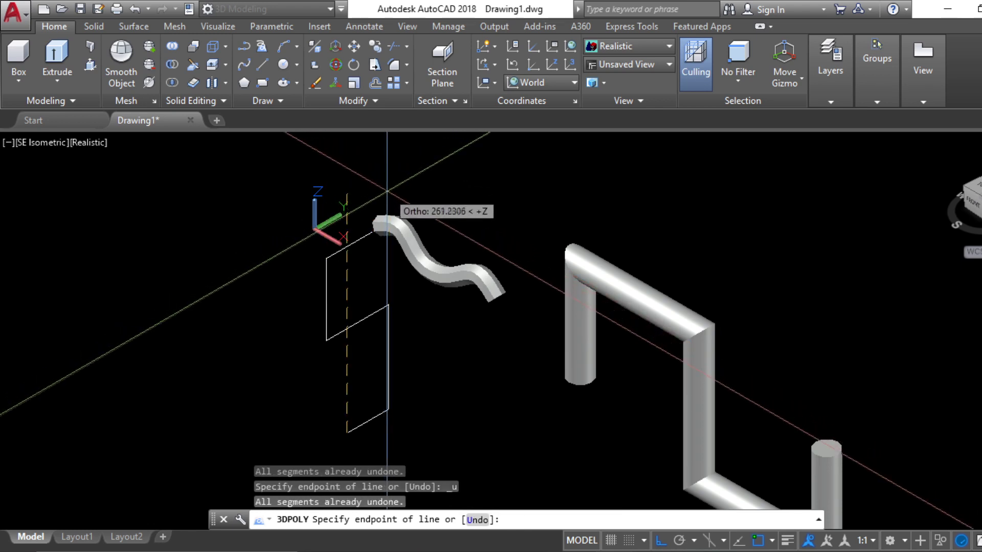
{"action": "key", "text": "Escape"}
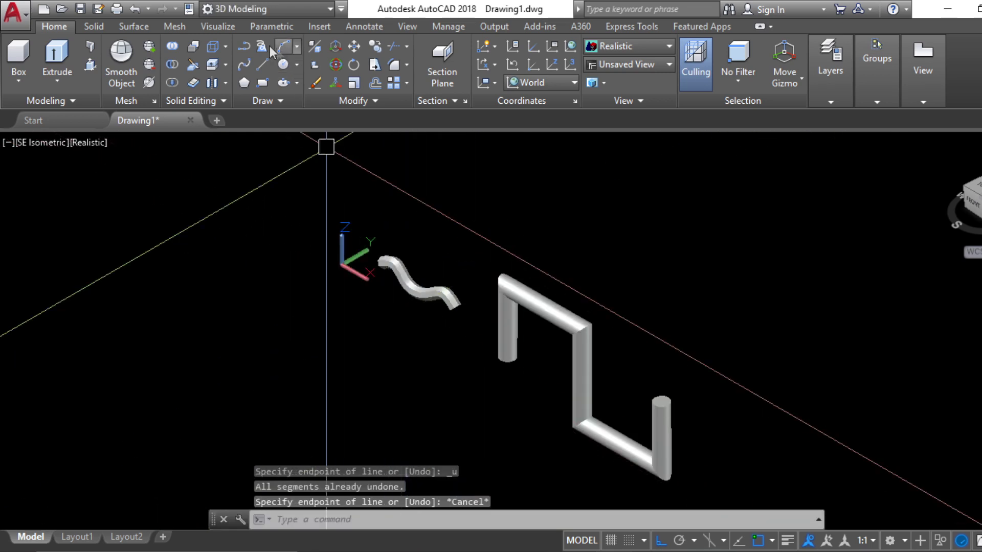
Step: With Ortho off, draw a seven-segment zigzag 3D polyline rising beside the wavy swept solid
{"action": "key", "text": "Return"}
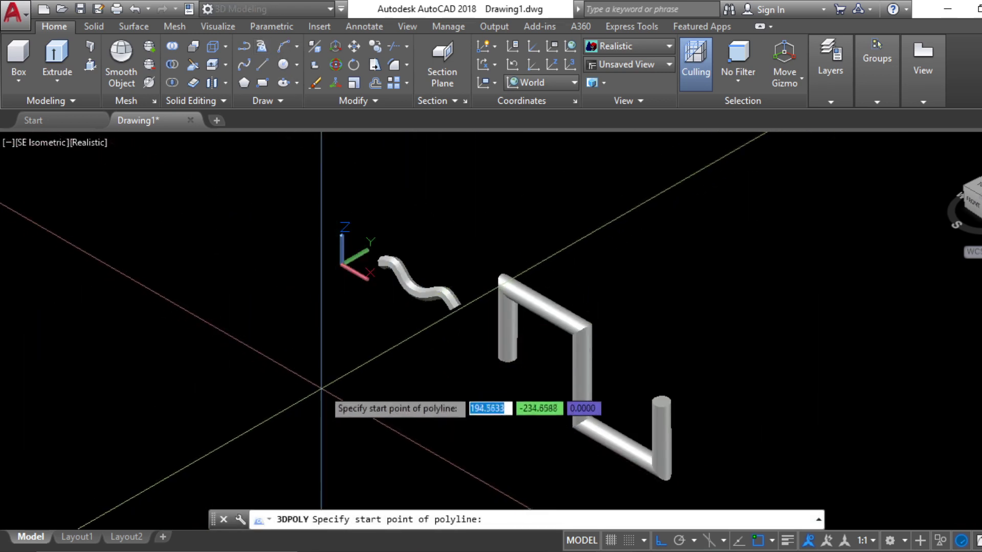
{"action": "key", "text": "F8"}
{"action": "left_click", "coordinate": [295, 369]}
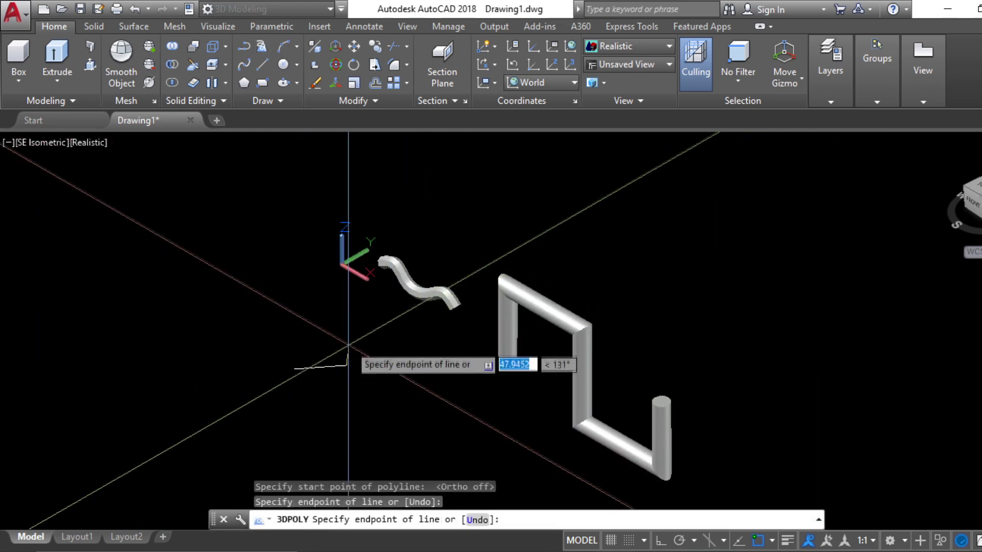
{"action": "left_click", "coordinate": [381, 334]}
{"action": "left_click", "coordinate": [292, 299]}
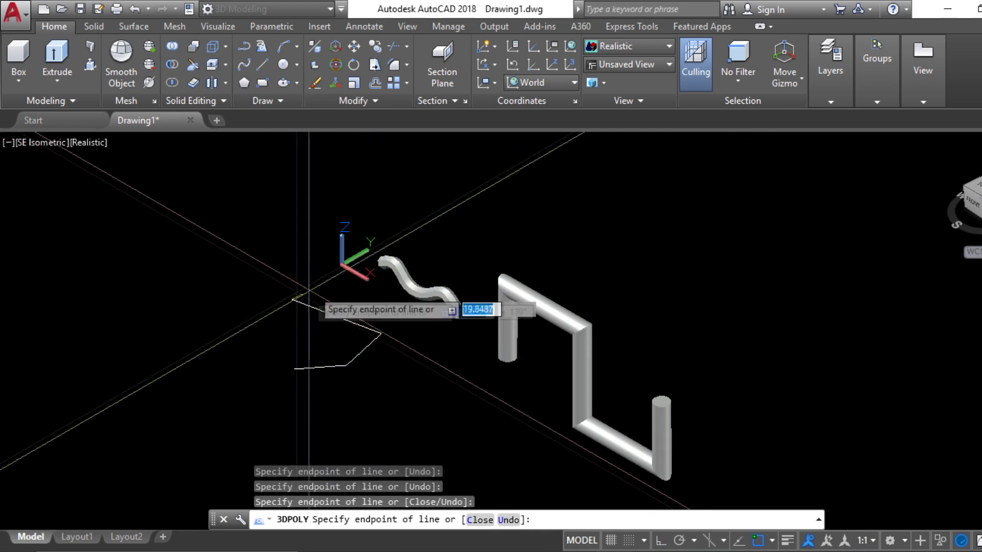
{"action": "left_click", "coordinate": [332, 263]}
{"action": "left_click", "coordinate": [357, 174]}
{"action": "left_click", "coordinate": [251, 198]}
{"action": "left_click", "coordinate": [257, 152]}
{"action": "key", "text": "Escape"}
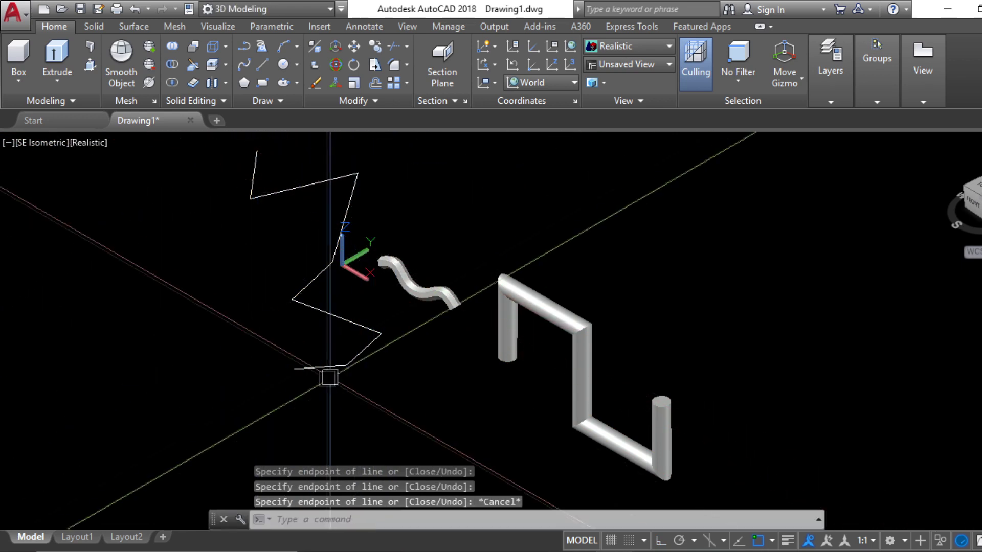
Step: Draw a circle with a radius of about 10 units centred on the lower starting end of the zigzag 3D polyline
{"action": "scroll", "coordinate": [330, 377], "scroll_direction": "up", "scroll_amount": 5}
{"action": "key", "text": "Escape"}
{"action": "key", "text": "Escape"}
{"action": "type", "text": "c"}
{"action": "key", "text": "Return"}
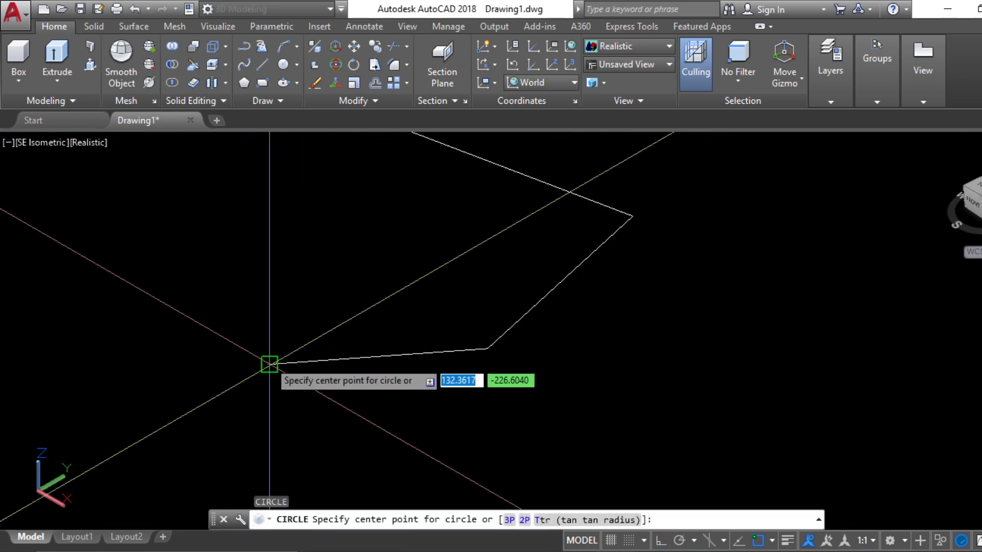
{"action": "left_click", "coordinate": [270, 365]}
{"action": "left_click", "coordinate": [288, 380]}
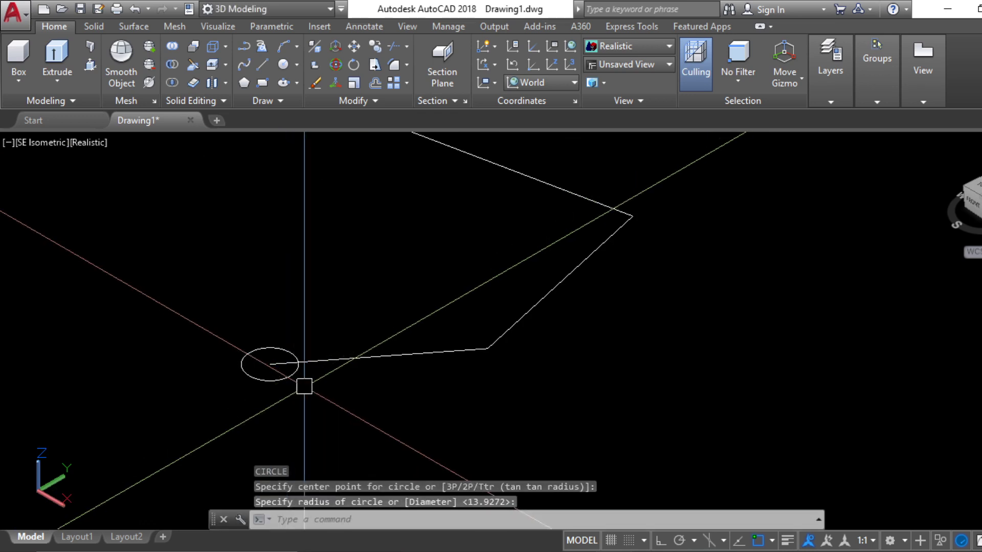
{"action": "key", "text": "Escape"}
{"action": "key", "text": "Escape"}
{"action": "key", "text": "Escape"}
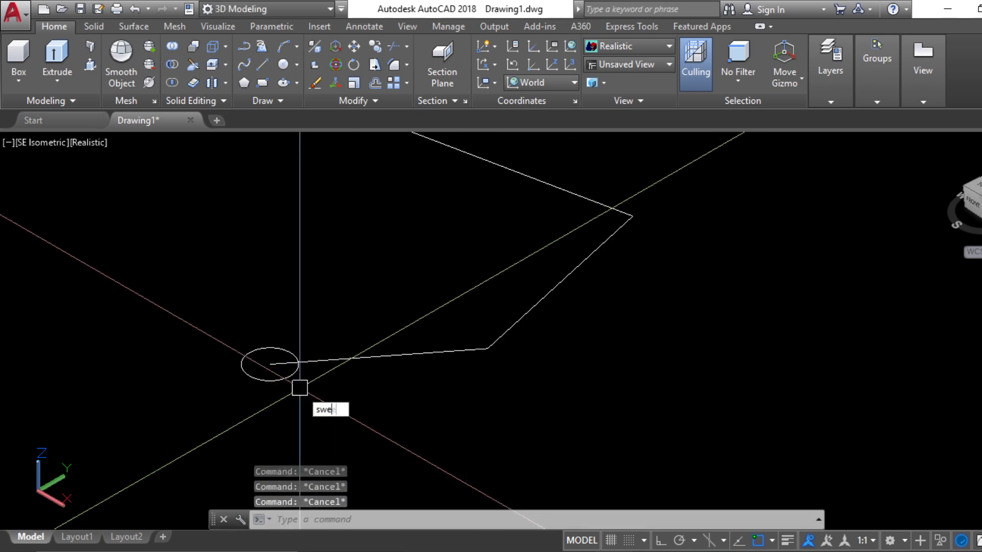
Step: Sweep the circle along the zigzag 3D polyline to form a solid pipe
{"action": "type", "text": "sweep"}
{"action": "key", "text": "Return"}
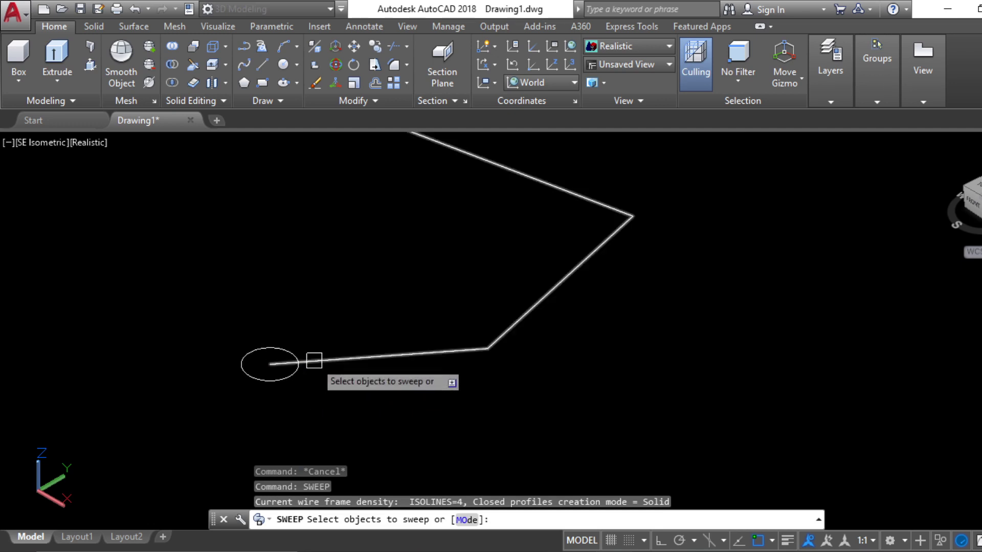
{"action": "left_click", "coordinate": [290, 377]}
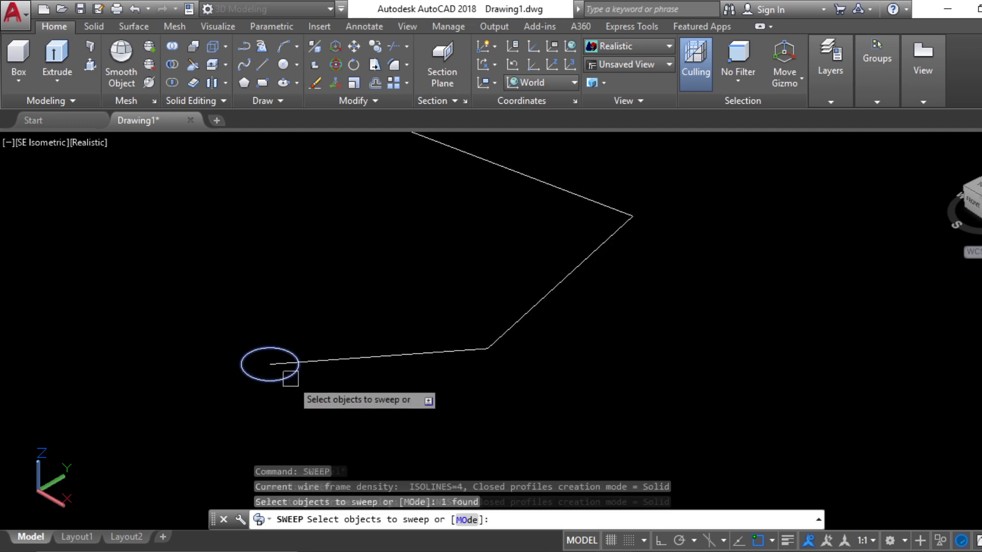
{"action": "key", "text": "Return"}
{"action": "left_click", "coordinate": [316, 362]}
{"action": "scroll", "coordinate": [317, 367], "scroll_direction": "down", "scroll_amount": 6}
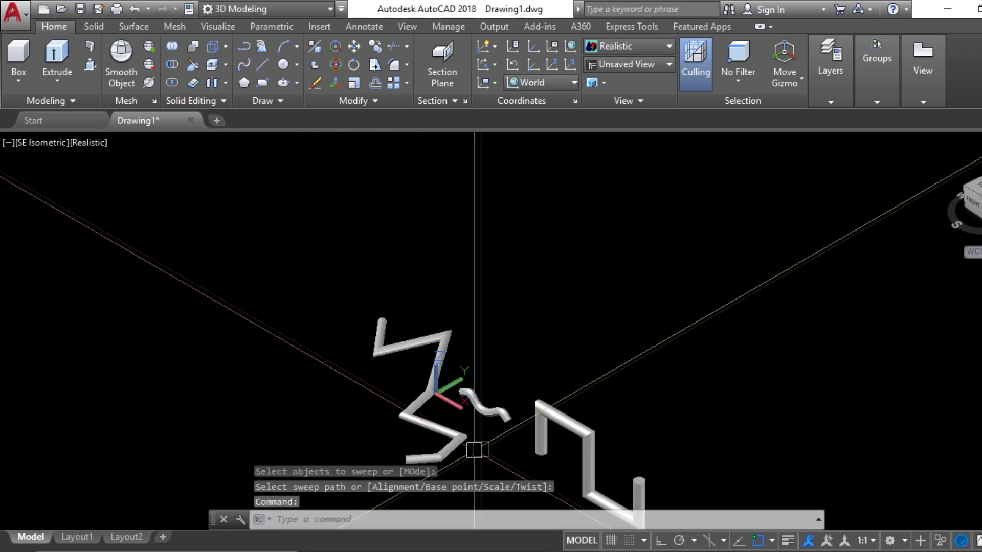
{"action": "scroll", "coordinate": [473, 389], "scroll_direction": "up", "scroll_amount": 2}
{"action": "middle_click_drag", "start_coordinate": [484, 407], "coordinate": [473, 434]}
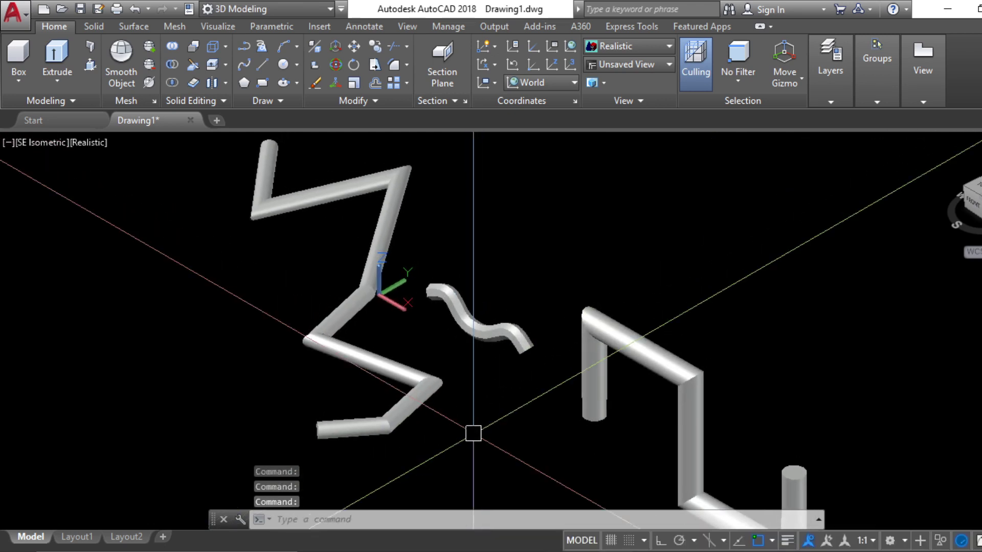
{"action": "scroll", "coordinate": [302, 291], "scroll_direction": "down", "scroll_amount": 4}
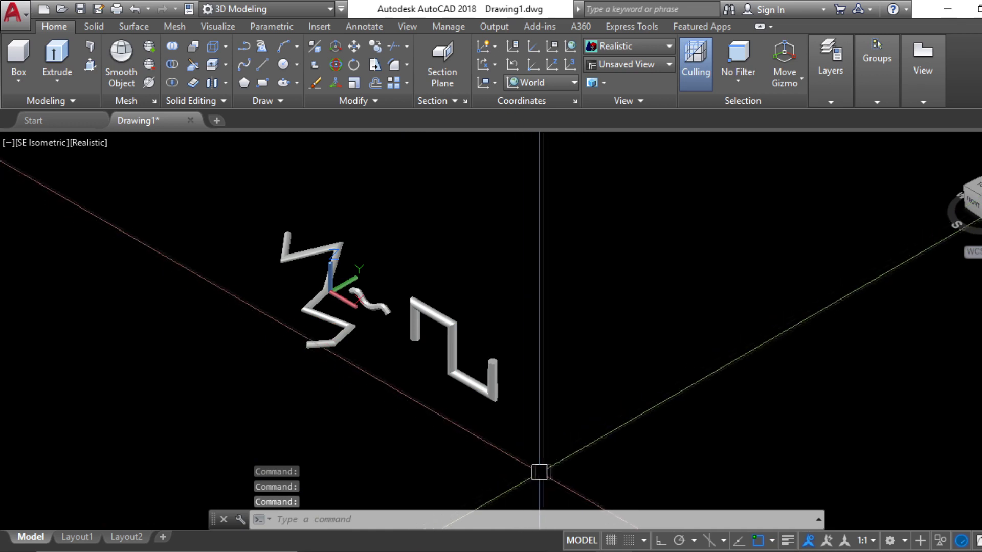
{"action": "left_click", "coordinate": [587, 456]}
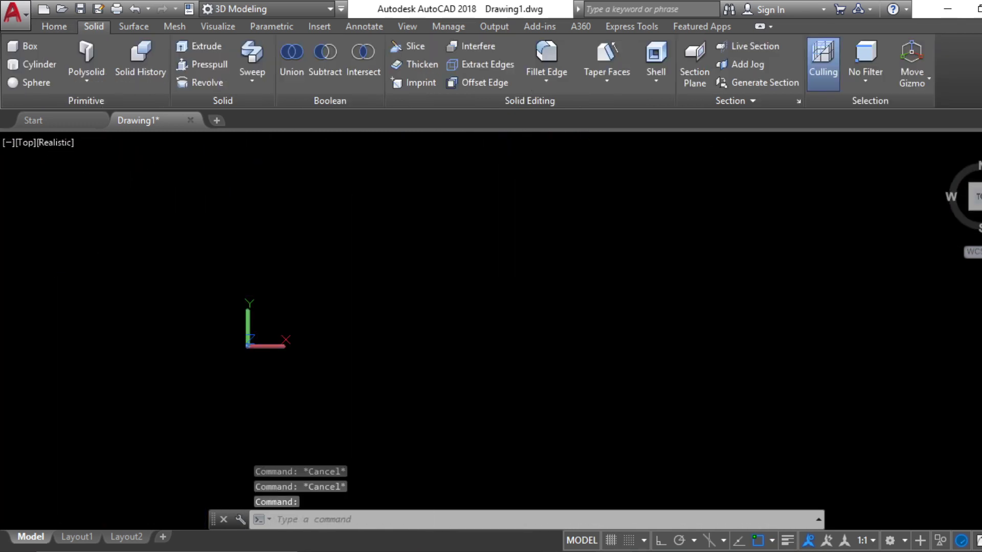
Step: In the Top view, draw a rectangle by dimensions with a length of 7 and a width of 6
{"action": "key", "text": "Return"}
{"action": "left_click", "coordinate": [341, 241]}
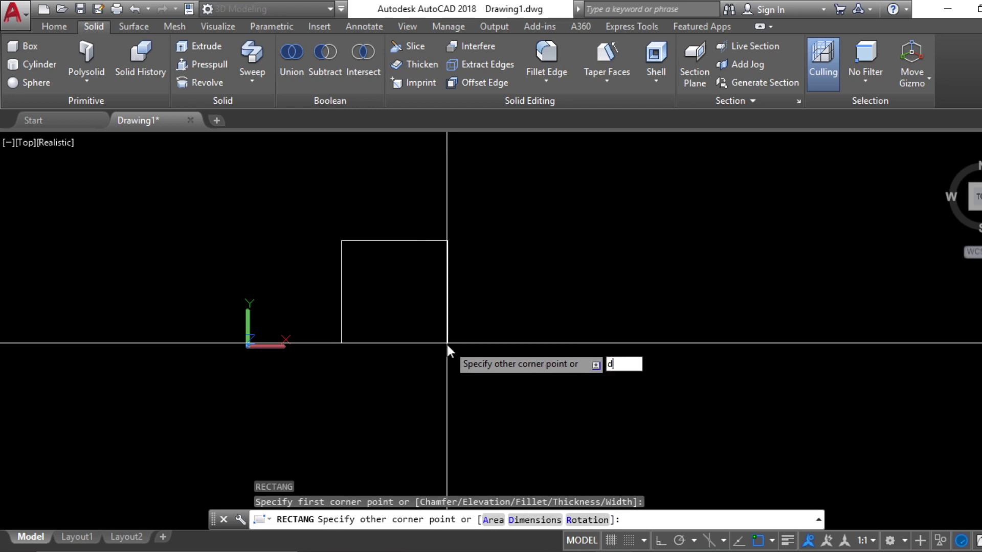
{"action": "key", "text": "Return"}
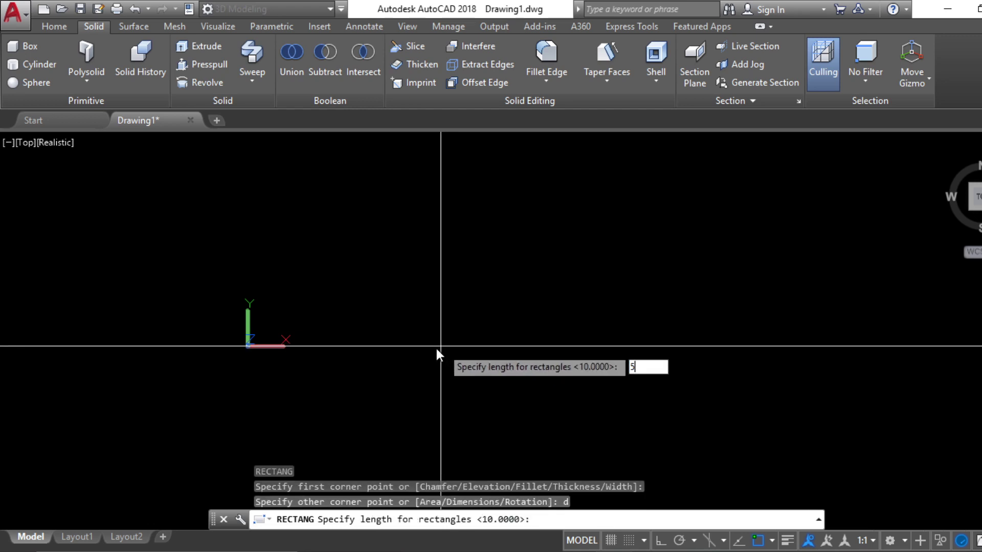
{"action": "type", "text": "7"}
{"action": "key", "text": "Return"}
{"action": "type", "text": "6"}
{"action": "key", "text": "Return"}
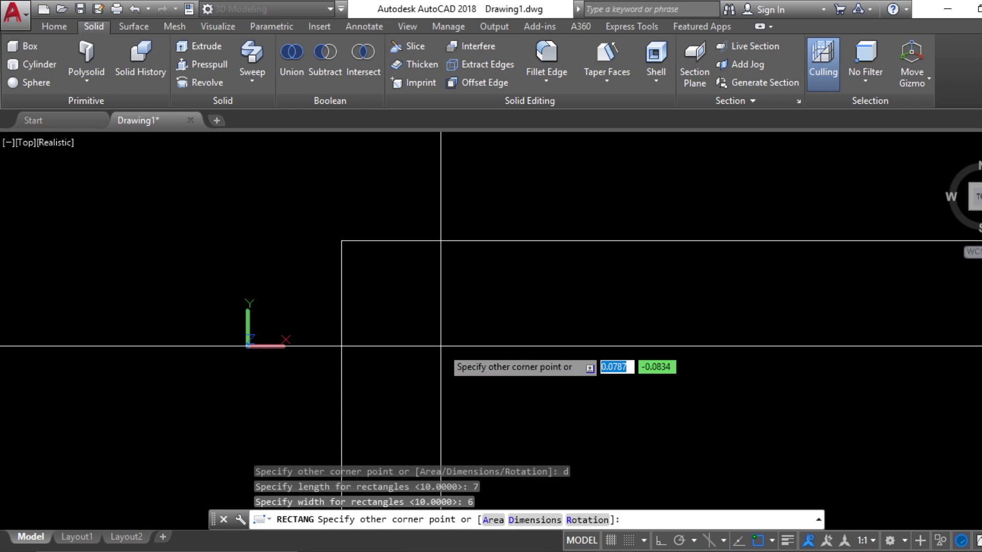
{"action": "key", "text": "Escape"}
{"action": "scroll", "coordinate": [435, 314], "scroll_direction": "down", "scroll_amount": 5}
{"action": "key", "text": "Escape"}
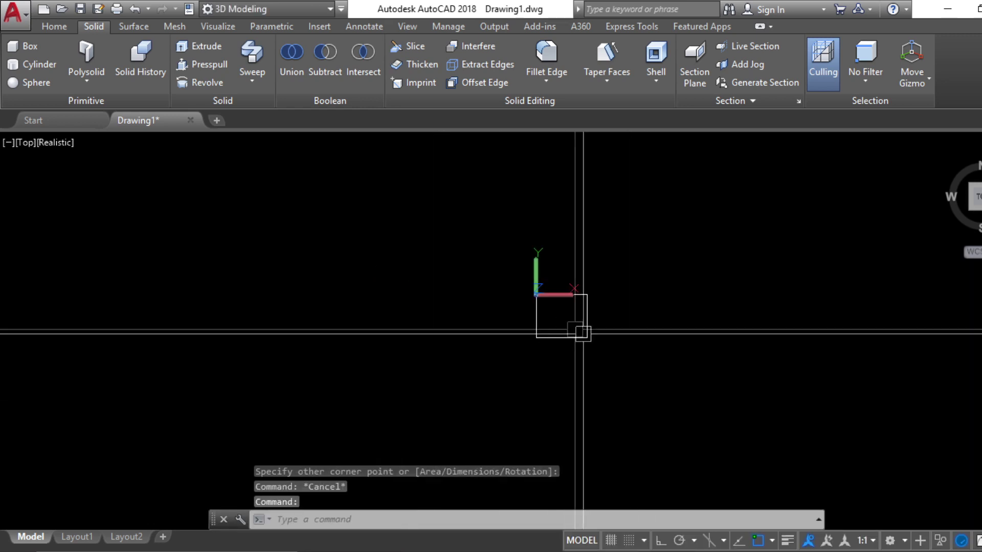
Step: Presspull the rectangle's enclosed area into a solid block and switch to the SE Isometric view
{"action": "scroll", "coordinate": [577, 329], "scroll_direction": "up", "scroll_amount": 5}
{"action": "key", "text": "Escape"}
{"action": "type", "text": "press"}
{"action": "key", "text": "Return"}
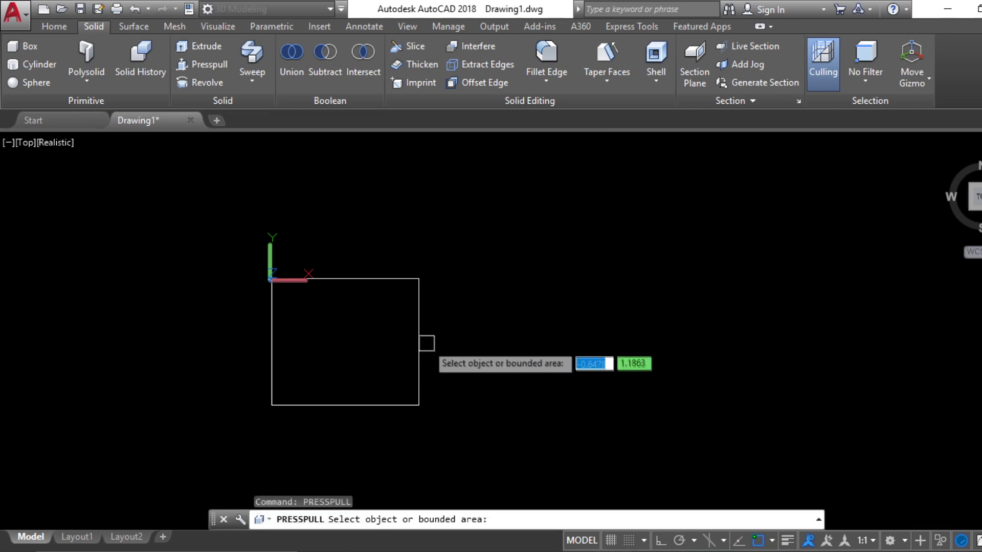
{"action": "left_click", "coordinate": [344, 342]}
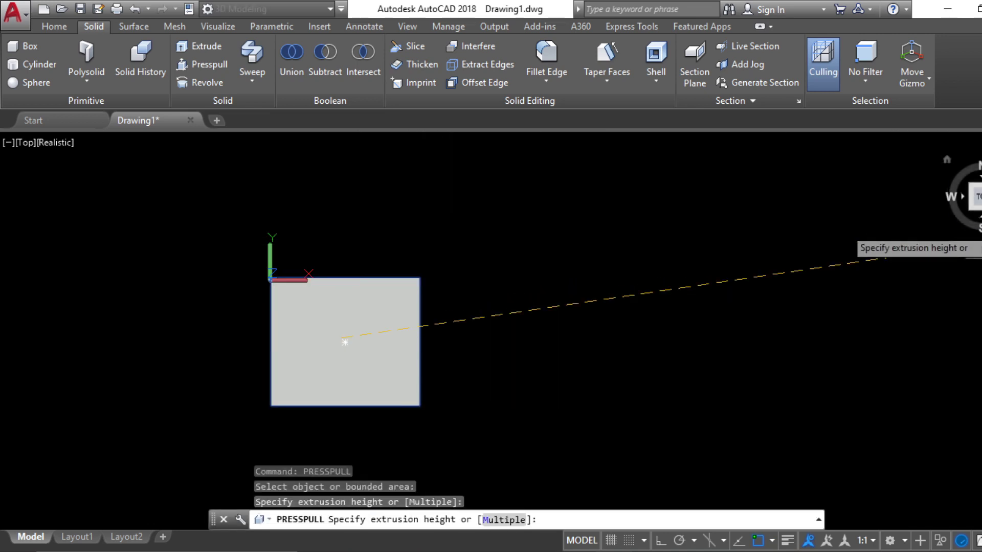
{"action": "left_click", "coordinate": [964, 197]}
{"action": "left_click", "coordinate": [971, 193]}
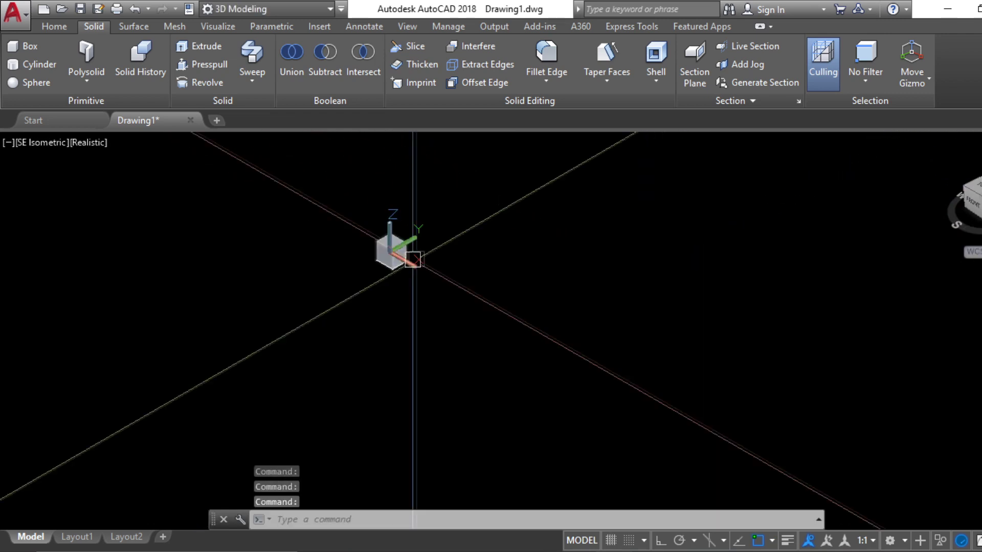
Step: Draw a circle with a radius of about 4.5 units in the empty space beside the solid block
{"action": "scroll", "coordinate": [450, 328], "scroll_direction": "up", "scroll_amount": 6}
{"action": "middle_click_drag", "start_coordinate": [240, 228], "coordinate": [390, 351]}
{"action": "key", "text": "Escape"}
{"action": "key", "text": "Escape"}
{"action": "type", "text": "c"}
{"action": "key", "text": "Return"}
{"action": "left_click", "coordinate": [406, 362]}
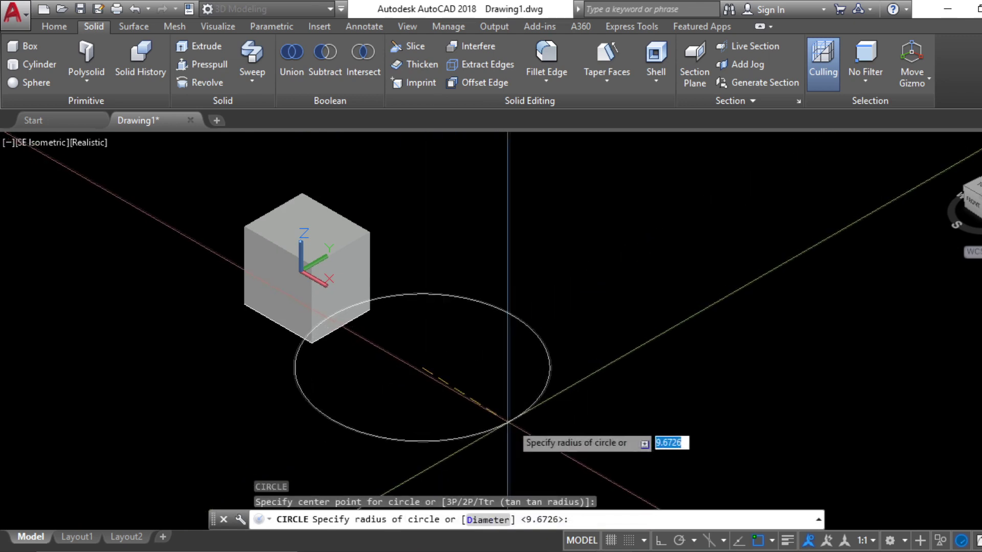
{"action": "key", "text": "Escape"}
{"action": "scroll", "coordinate": [454, 377], "scroll_direction": "up", "scroll_amount": 4}
{"action": "left_click", "coordinate": [507, 353]}
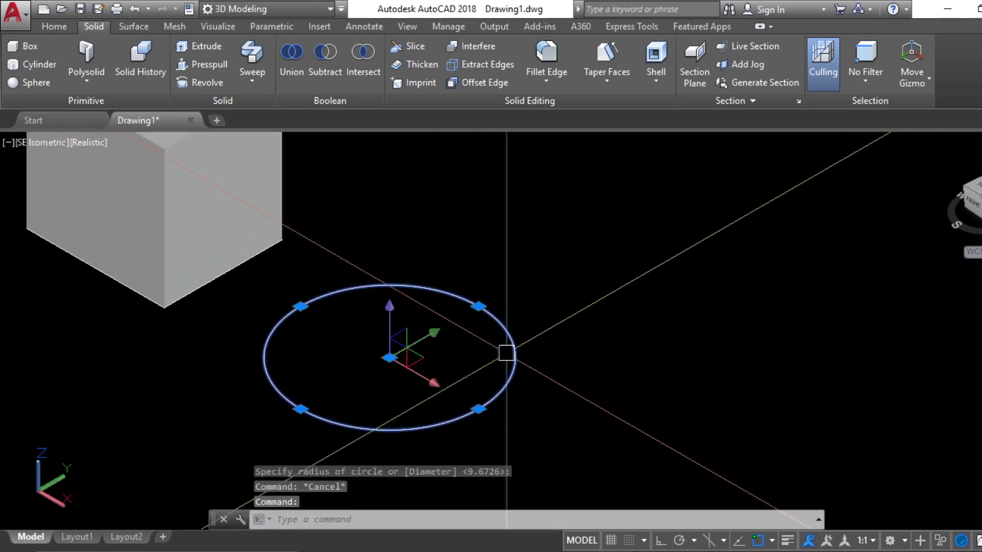
{"action": "key", "text": "Escape"}
Step: Draw a smaller concentric circle inside the first one and stretch its quadrant outward to enlarge it slightly
{"action": "key", "text": "Return"}
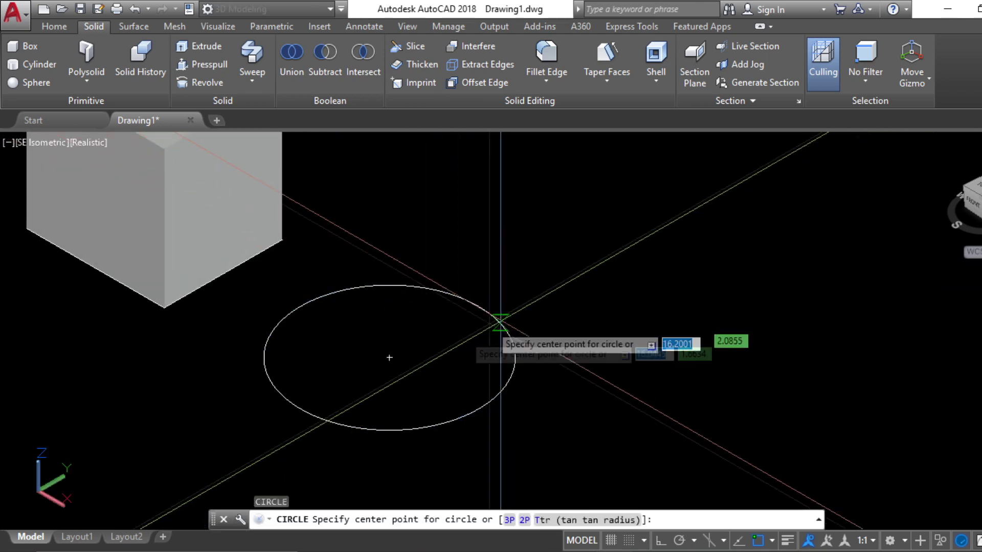
{"action": "left_click", "coordinate": [390, 358]}
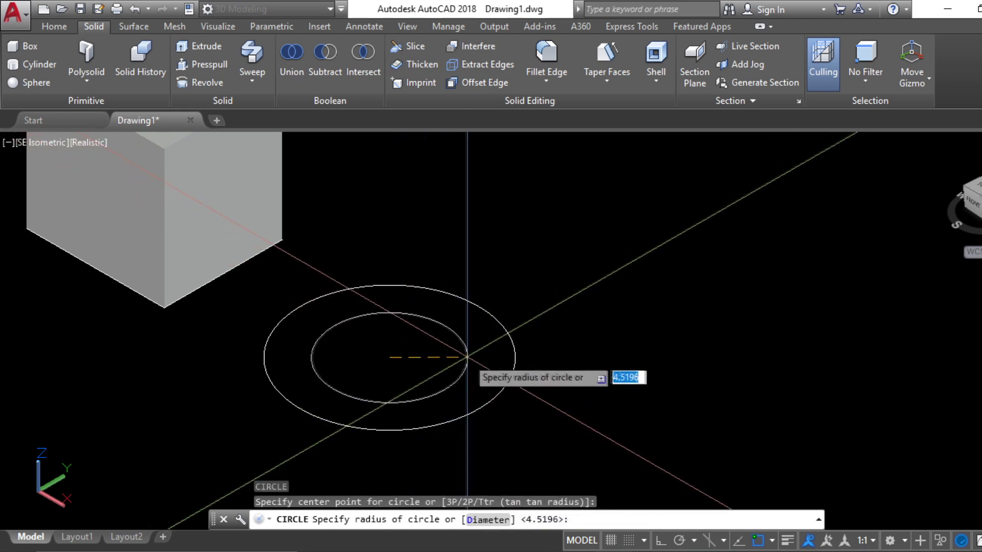
{"action": "key", "text": "Escape"}
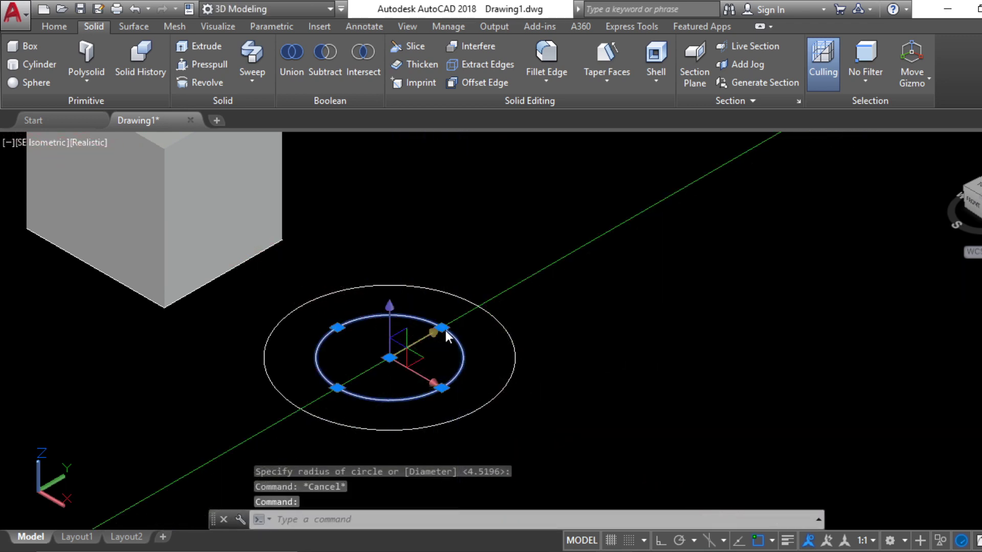
{"action": "left_click", "coordinate": [442, 328]}
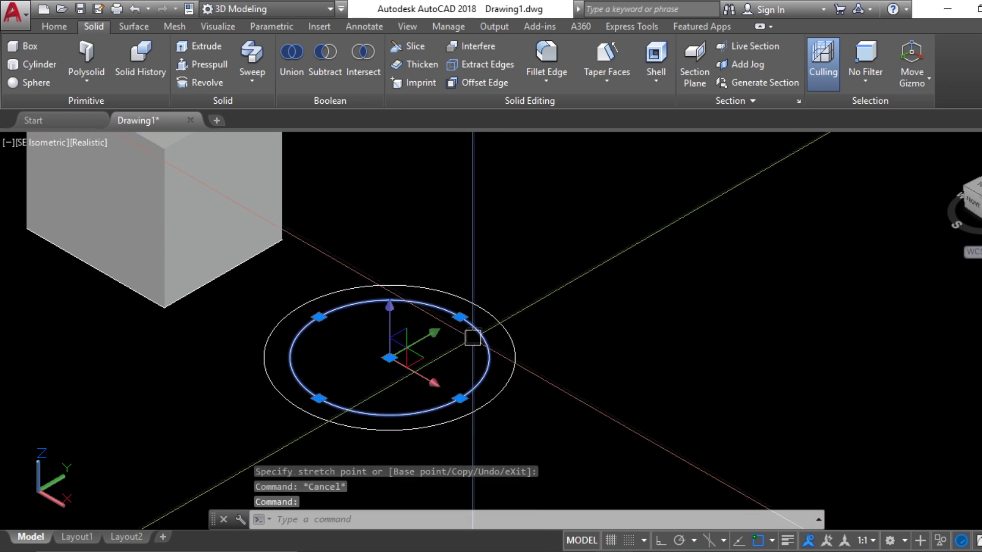
Step: Move the inner circle straight up along the Z axis about 3.9 units above the outer circle
{"action": "type", "text": "m"}
{"action": "key", "text": "Return"}
{"action": "left_click", "coordinate": [420, 353]}
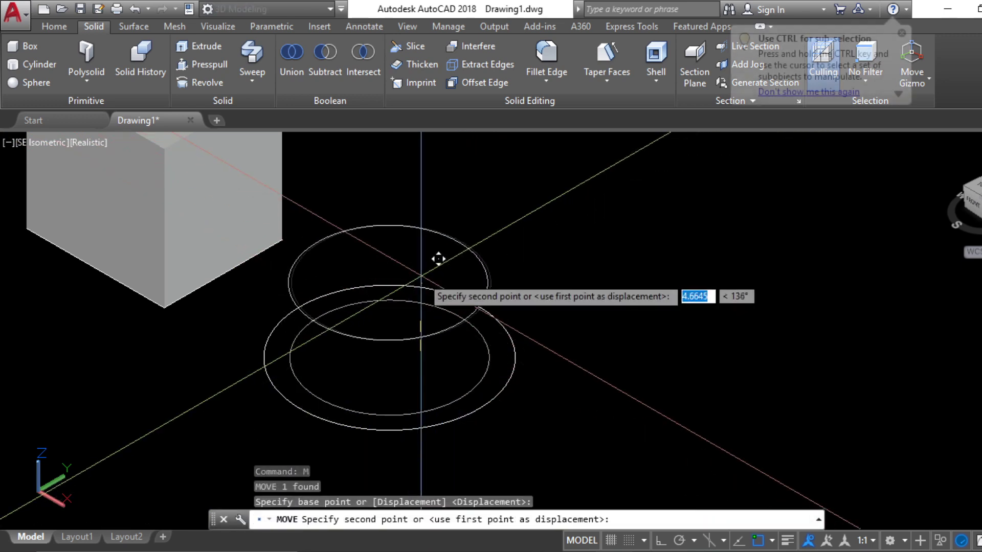
{"action": "key", "text": "F8"}
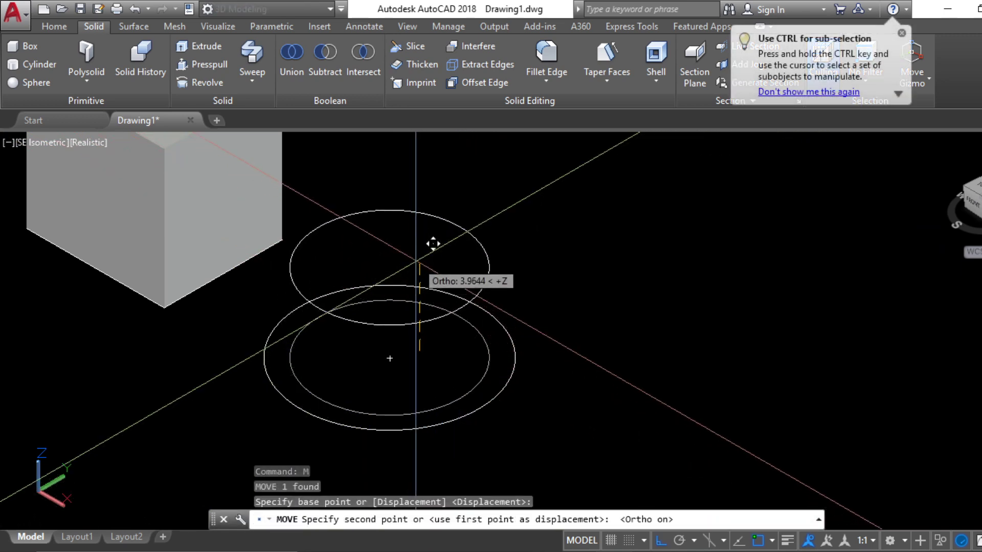
{"action": "left_click", "coordinate": [443, 274]}
{"action": "key", "text": "Escape"}
Step: Draw a smaller circle with a radius of about 2 units, concentric with the raised circle
{"action": "type", "text": "c"}
{"action": "key", "text": "Return"}
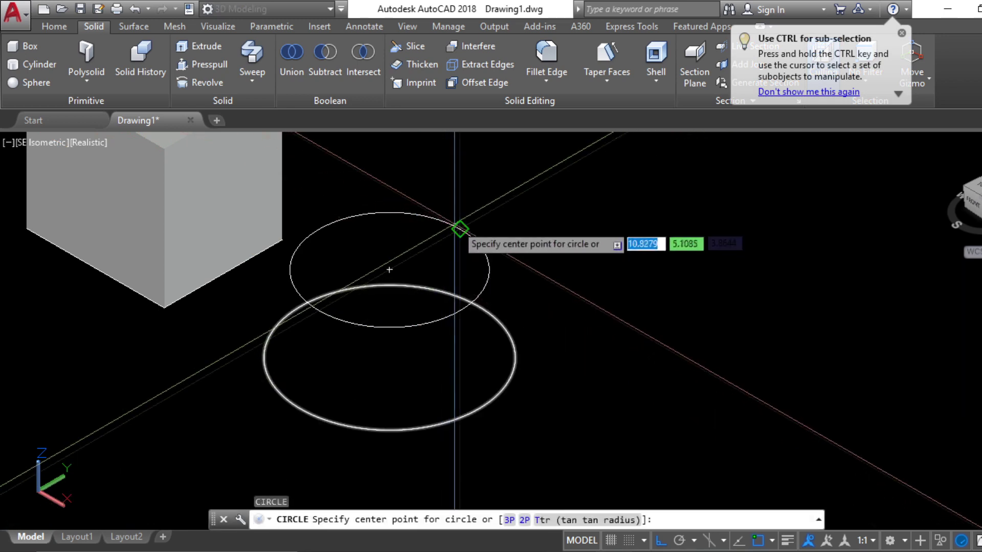
{"action": "left_click", "coordinate": [389, 269]}
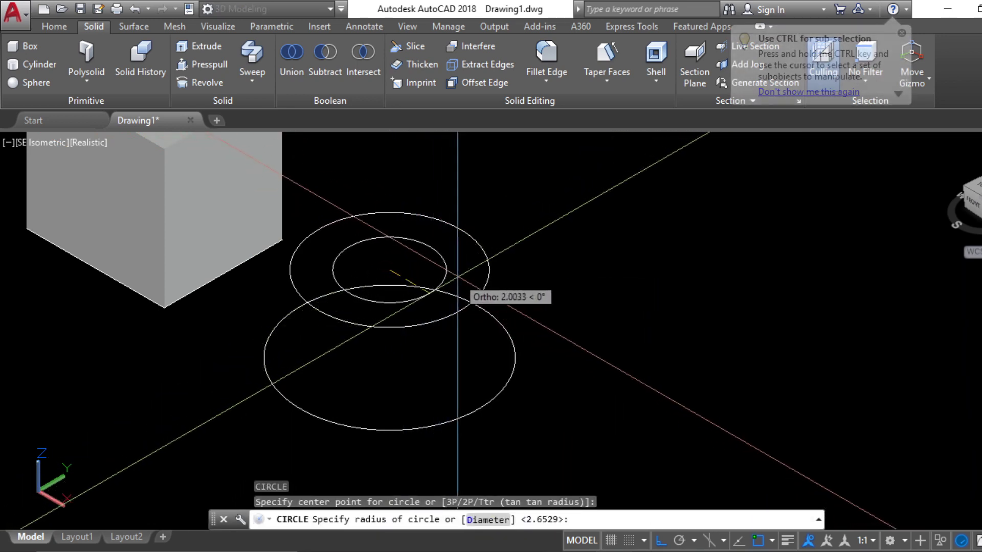
{"action": "key", "text": "Escape"}
Step: Move the smallest circle straight up along the Z axis about 3.4 units above the middle circle
{"action": "left_click", "coordinate": [447, 263]}
{"action": "type", "text": "m"}
{"action": "key", "text": "Return"}
{"action": "left_click", "coordinate": [446, 270]}
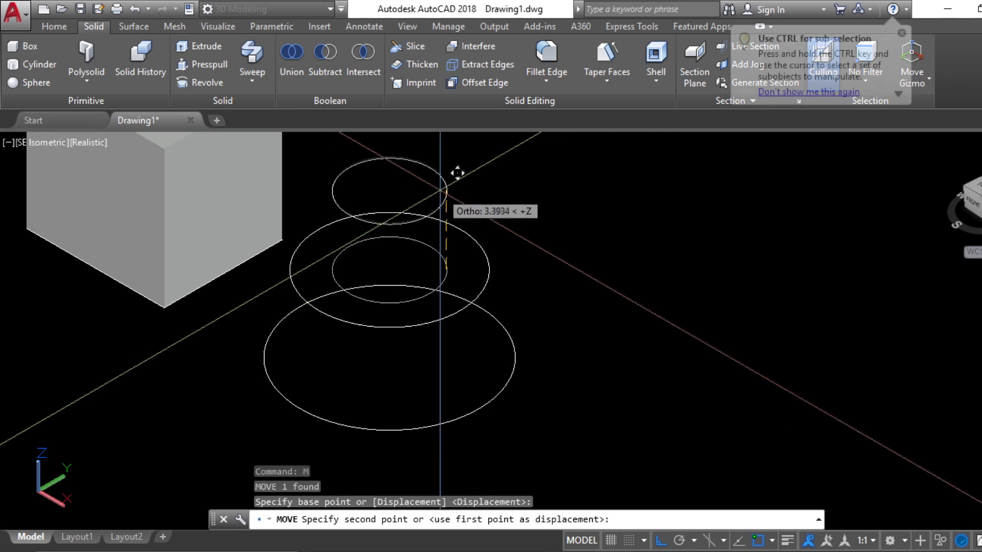
{"action": "left_click", "coordinate": [442, 191]}
{"action": "key", "text": "Escape"}
Step: Loft the three circles from the largest to the smallest into a solid, using cross sections only
{"action": "scroll", "coordinate": [480, 272], "scroll_direction": "down", "scroll_amount": 5}
{"action": "key", "text": "Escape"}
{"action": "middle_click_drag", "start_coordinate": [546, 340], "coordinate": [530, 355]}
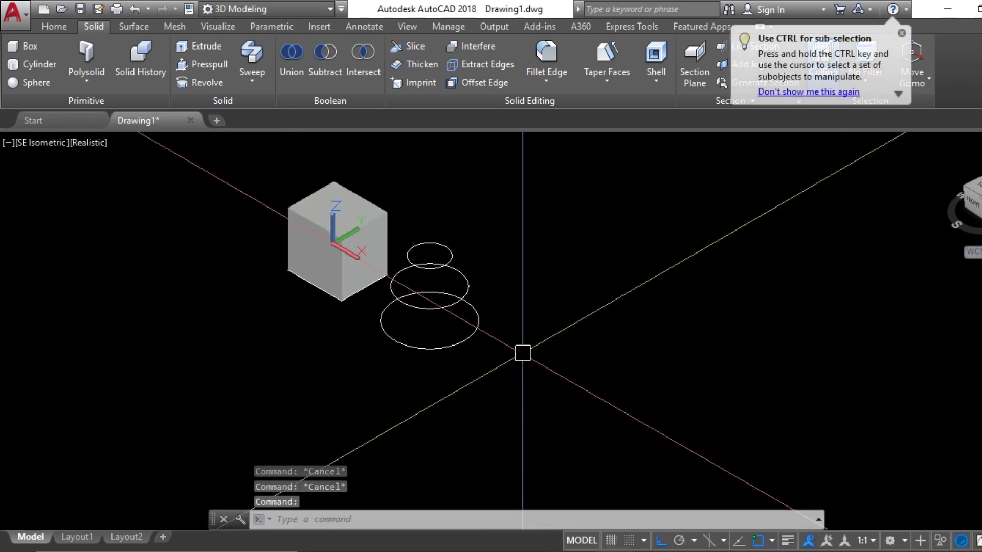
{"action": "left_click", "coordinate": [257, 79]}
{"action": "left_click", "coordinate": [270, 146]}
{"action": "left_click", "coordinate": [446, 349]}
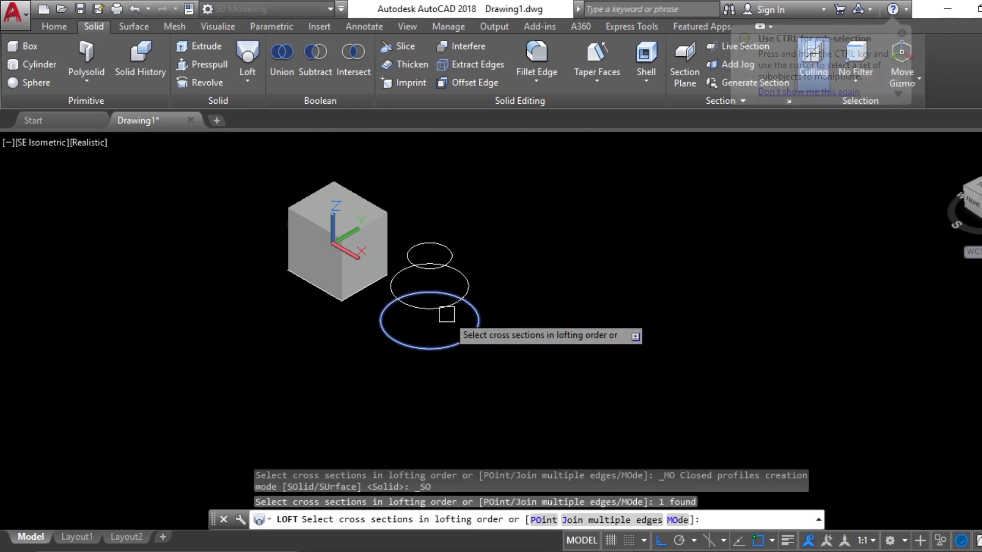
{"action": "left_click", "coordinate": [457, 272]}
{"action": "left_click", "coordinate": [454, 259]}
{"action": "key", "text": "Return"}
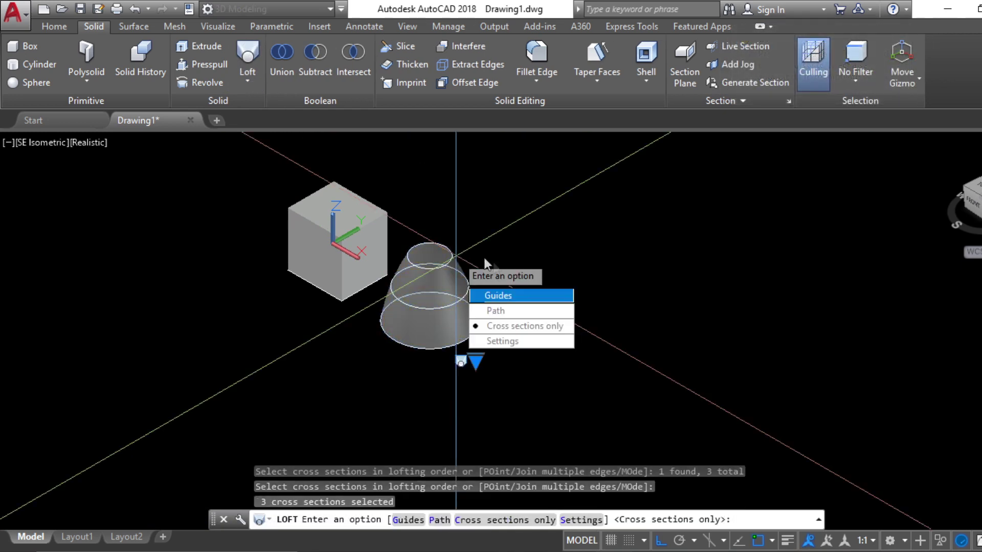
{"action": "left_click", "coordinate": [515, 334]}
{"action": "key", "text": "Escape"}
Step: Change the lofted solid's color to Blue through its quick properties
{"action": "scroll", "coordinate": [452, 269], "scroll_direction": "up", "scroll_amount": 4}
{"action": "middle_click_drag", "start_coordinate": [452, 269], "coordinate": [358, 220]}
{"action": "scroll", "coordinate": [446, 296], "scroll_direction": "down", "scroll_amount": 3}
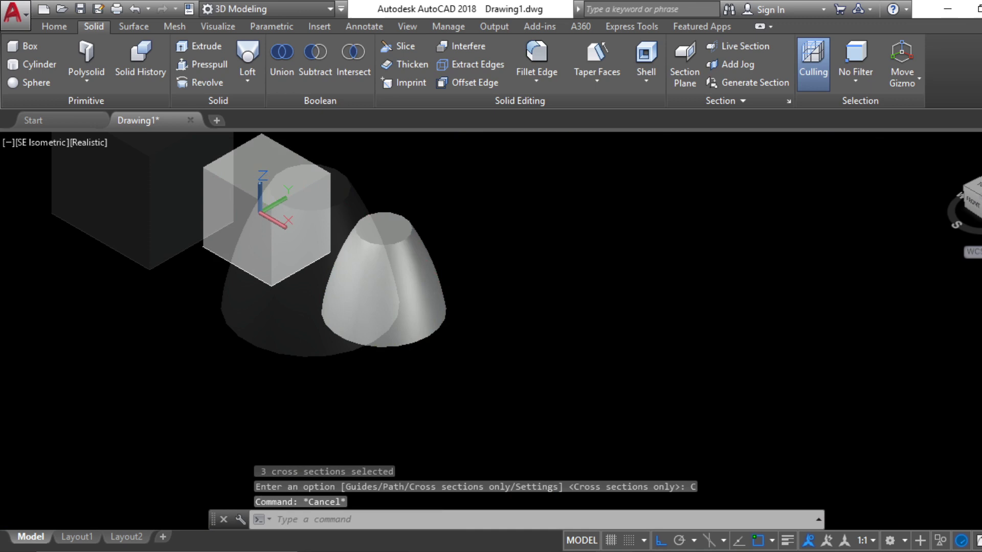
{"action": "scroll", "coordinate": [447, 296], "scroll_direction": "up", "scroll_amount": 3}
{"action": "scroll", "coordinate": [535, 379], "scroll_direction": "down", "scroll_amount": 2}
{"action": "middle_click_drag", "start_coordinate": [649, 486], "coordinate": [565, 393]}
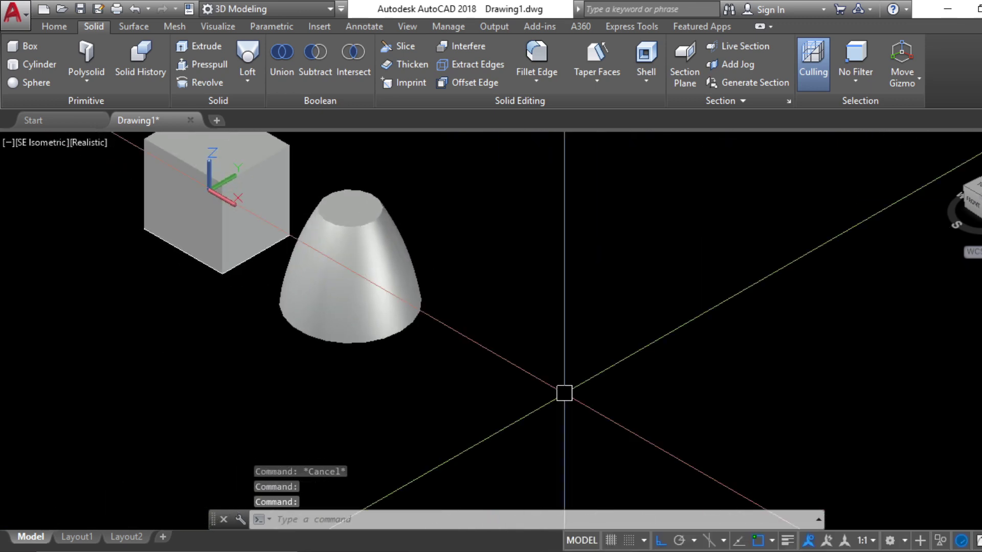
{"action": "left_click", "coordinate": [387, 274]}
{"action": "right_click", "coordinate": [380, 343]}
{"action": "left_click", "coordinate": [438, 541]}
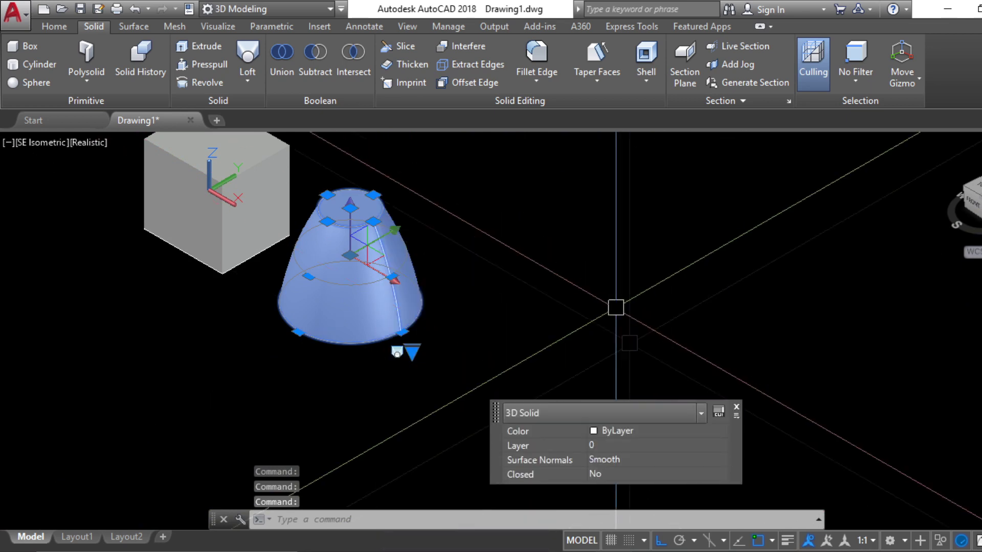
{"action": "left_click", "coordinate": [632, 431]}
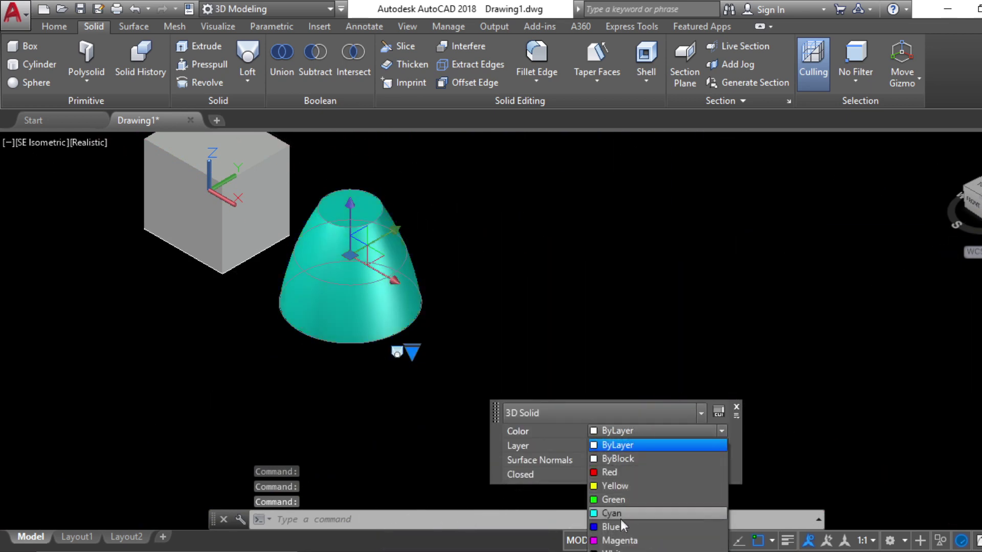
{"action": "left_click", "coordinate": [628, 487]}
{"action": "key", "text": "Escape"}
Step: Change the block's color to Green through its quick properties and clear the selection
{"action": "scroll", "coordinate": [403, 248], "scroll_direction": "down", "scroll_amount": 3}
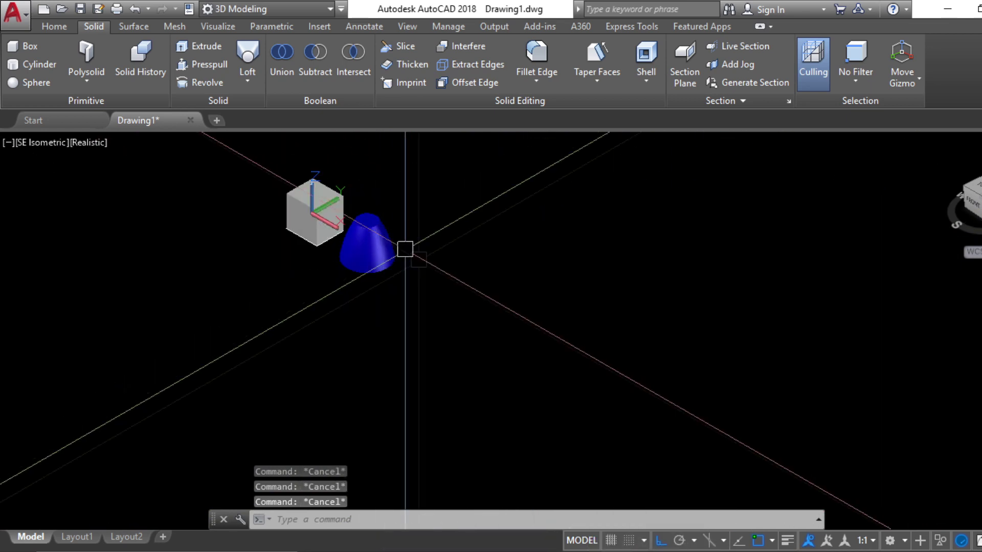
{"action": "scroll", "coordinate": [325, 217], "scroll_direction": "up", "scroll_amount": 4}
{"action": "left_click", "coordinate": [424, 259]}
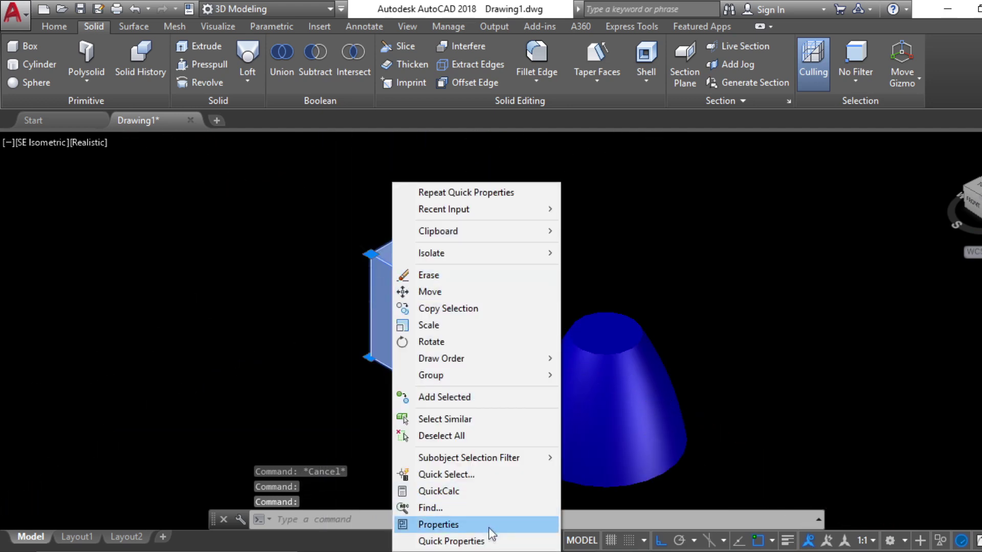
{"action": "left_click", "coordinate": [486, 541]}
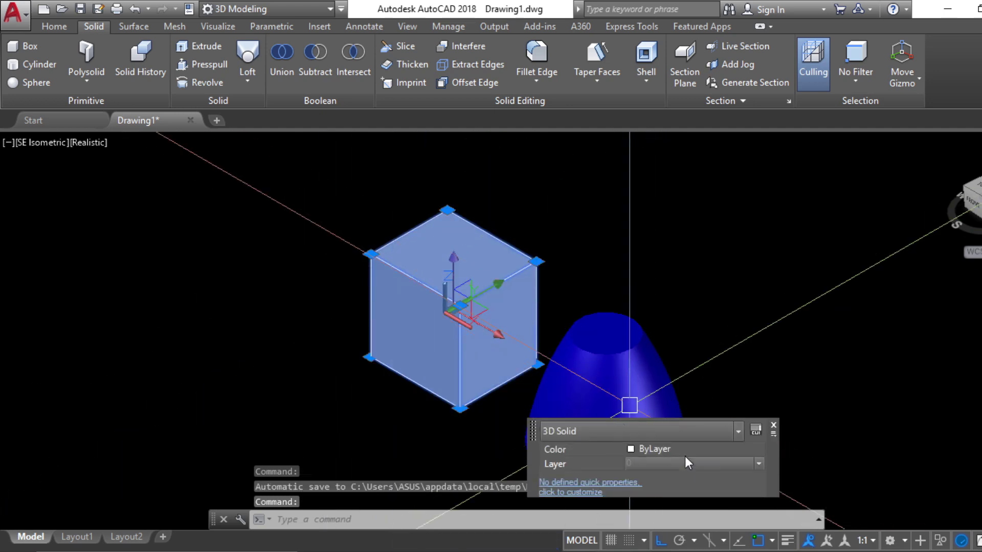
{"action": "left_click", "coordinate": [687, 450]}
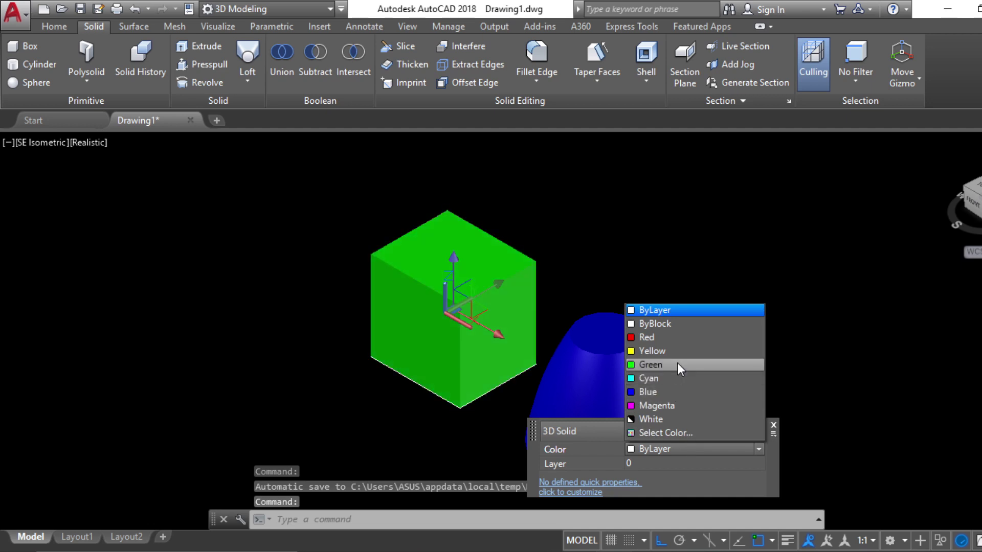
{"action": "left_click", "coordinate": [678, 364]}
{"action": "left_click", "coordinate": [752, 279]}
{"action": "scroll", "coordinate": [716, 293], "scroll_direction": "down", "scroll_amount": 4}
{"action": "key", "text": "Escape"}
{"action": "key", "text": "Escape"}
{"action": "middle_click_drag", "start_coordinate": [752, 354], "coordinate": [673, 342]}
{"action": "key", "text": "Escape"}
{"action": "scroll", "coordinate": [655, 320], "scroll_direction": "up", "scroll_amount": 3}
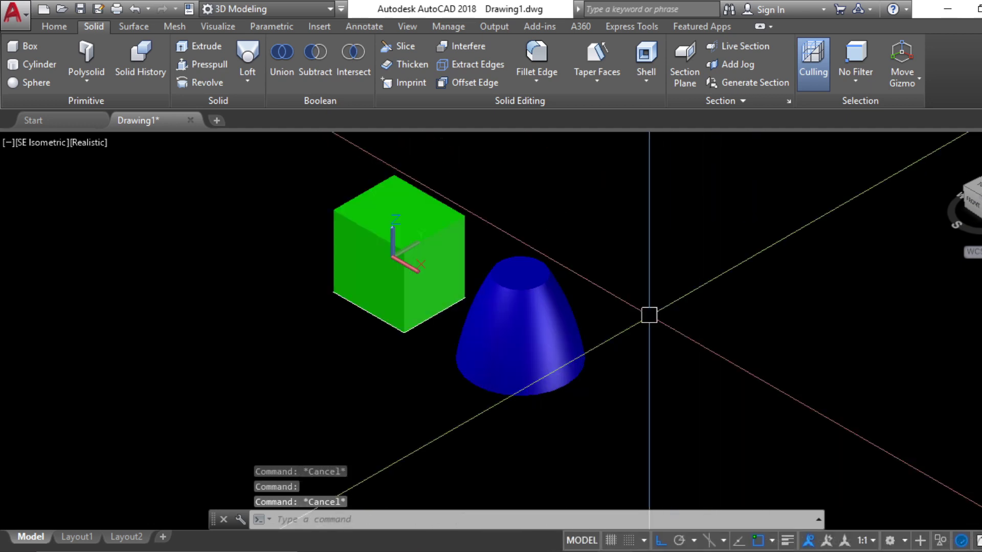
Step: Switch from the SE Isometric view to the Top view
{"action": "middle_click_drag", "start_coordinate": [766, 397], "coordinate": [673, 397]}
{"action": "middle_click_drag", "start_coordinate": [693, 333], "coordinate": [634, 300]}
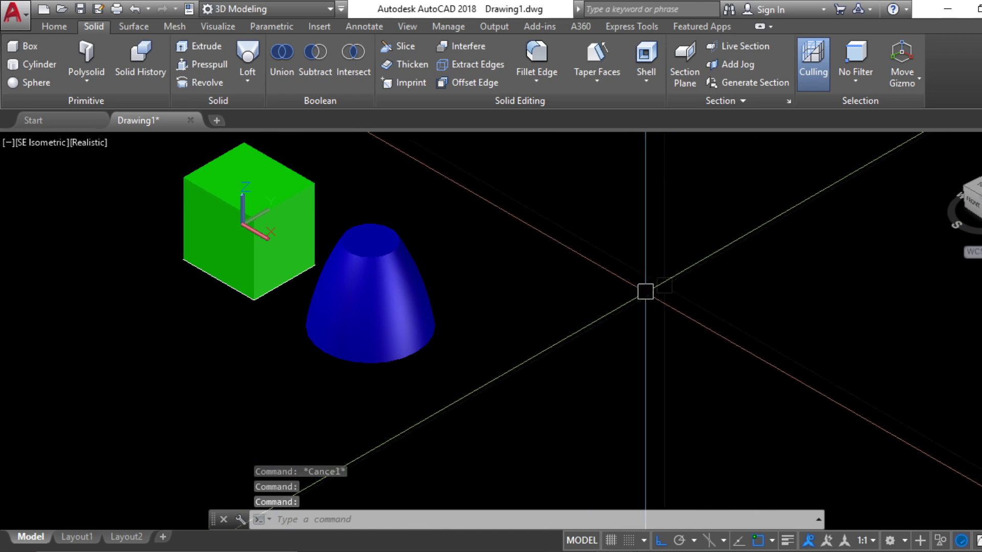
{"action": "left_click", "coordinate": [978, 185]}
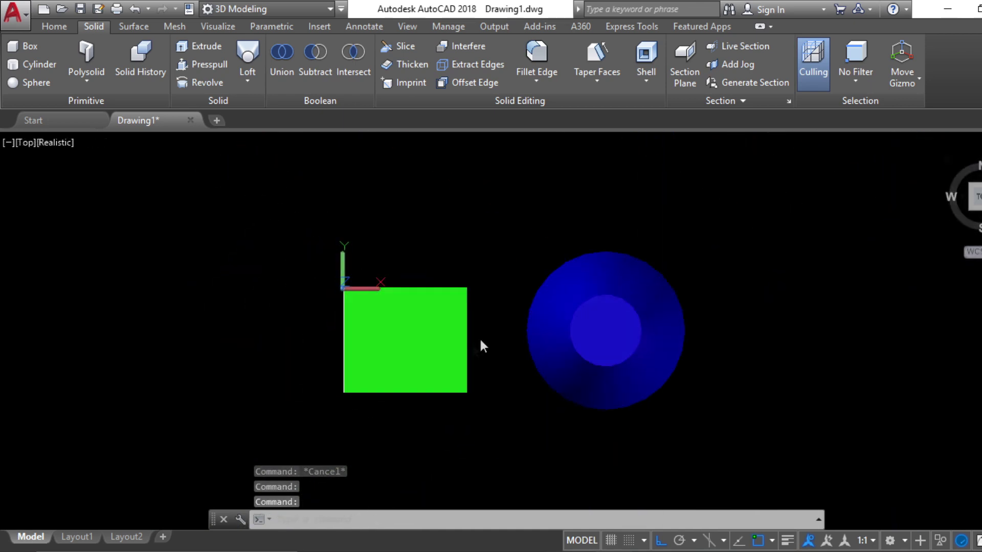
{"action": "scroll", "coordinate": [629, 344], "scroll_direction": "down", "scroll_amount": 4}
{"action": "middle_click_drag", "start_coordinate": [706, 345], "coordinate": [498, 338]}
{"action": "scroll", "coordinate": [496, 336], "scroll_direction": "up", "scroll_amount": 3}
{"action": "middle_click_drag", "start_coordinate": [546, 364], "coordinate": [520, 358]}
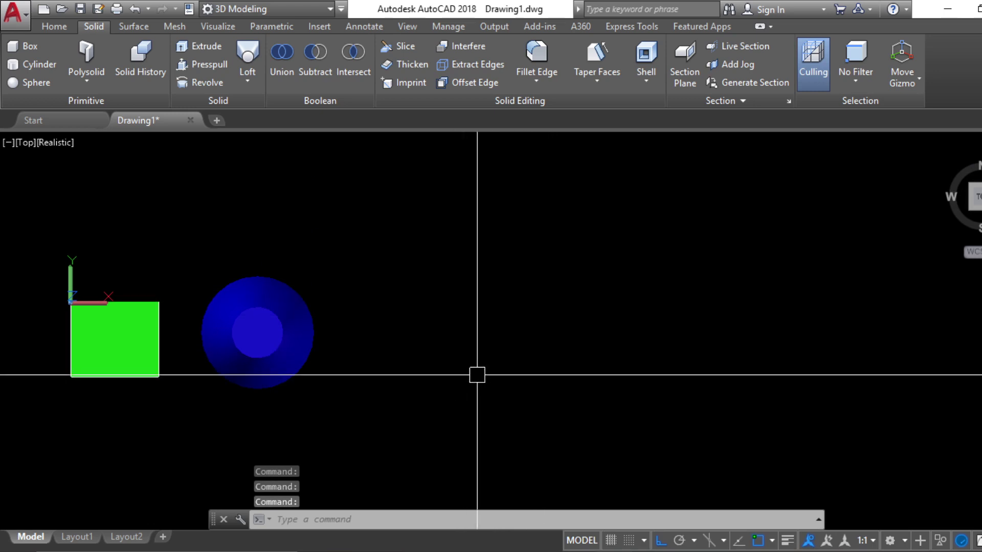
Step: Start a polyline in the empty space beside the lofted solid with a horizontal segment about 4.7 units long
{"action": "type", "text": "p"}
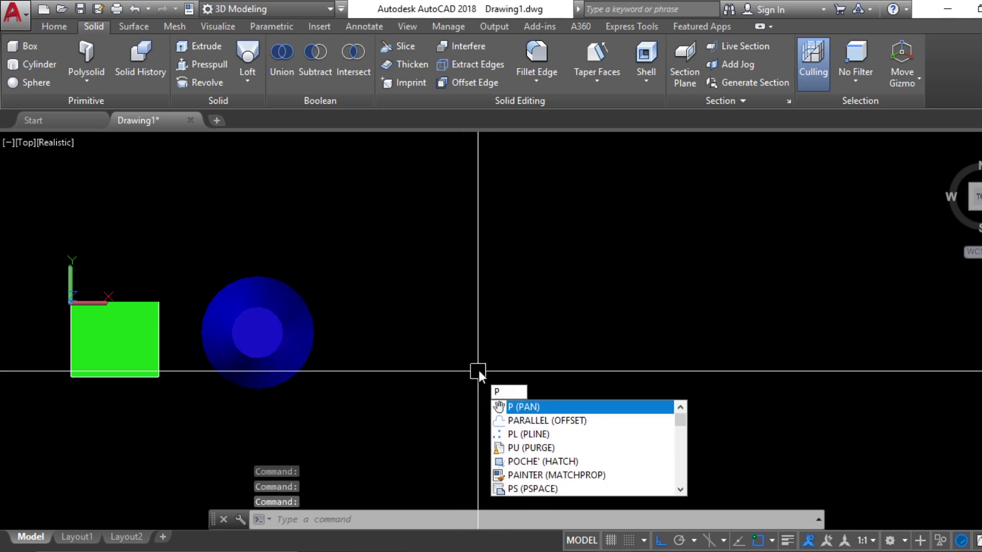
{"action": "type", "text": "l"}
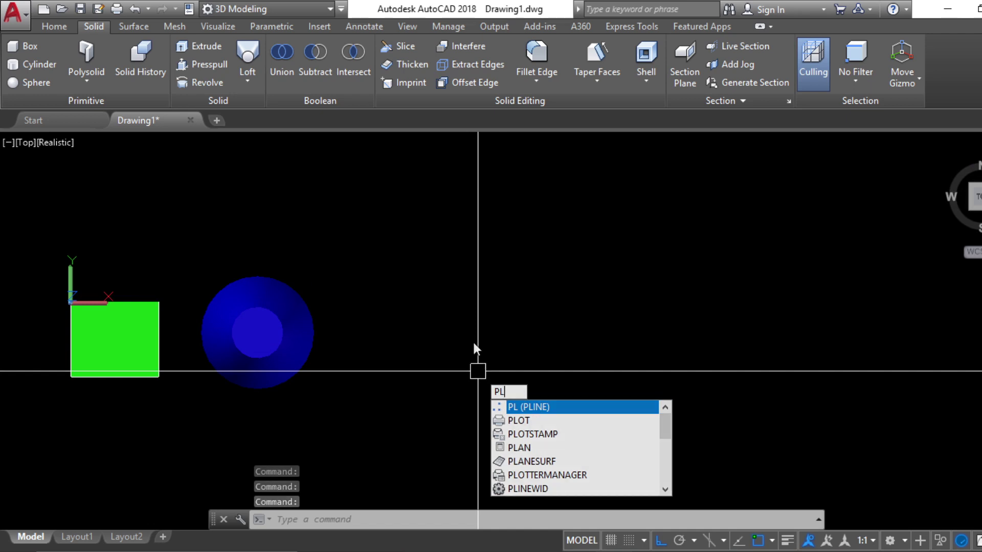
{"action": "key", "text": "Return"}
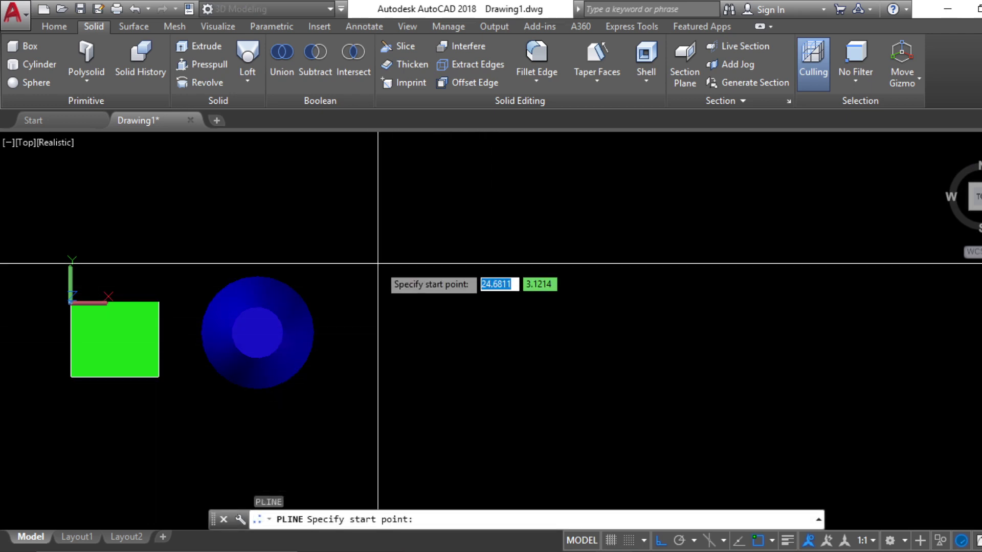
{"action": "scroll", "coordinate": [468, 265], "scroll_direction": "up", "scroll_amount": 4}
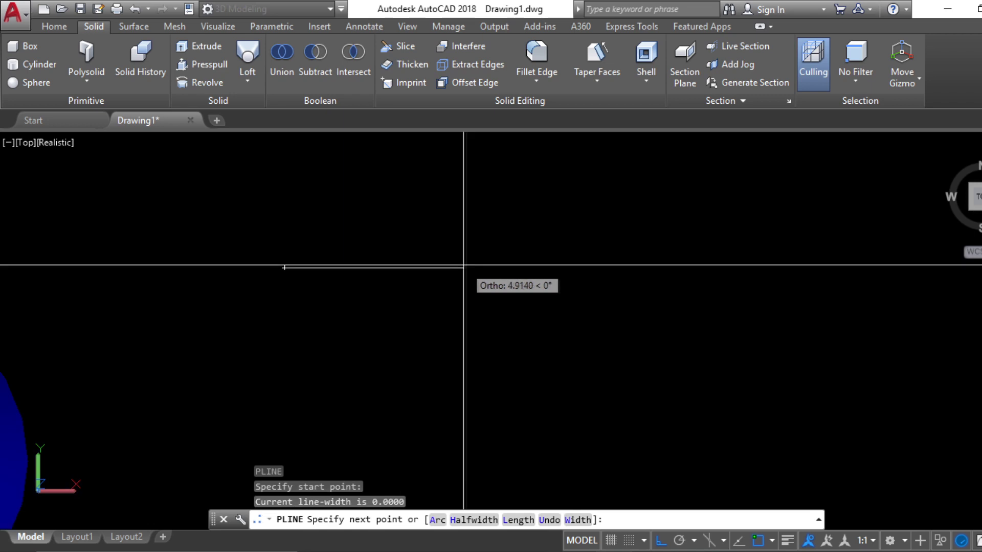
{"action": "left_click", "coordinate": [455, 268]}
{"action": "type", "text": "a"}
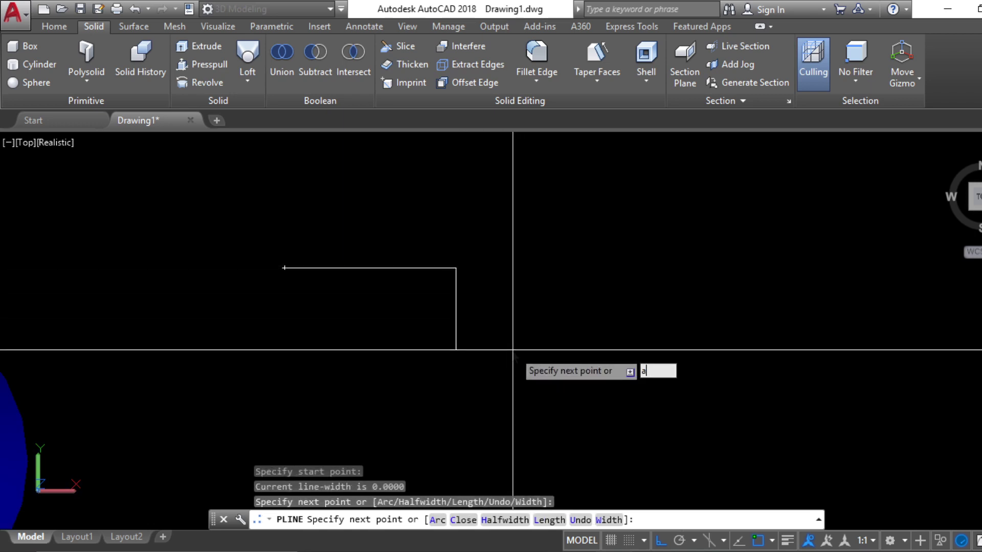
{"action": "key", "text": "Return"}
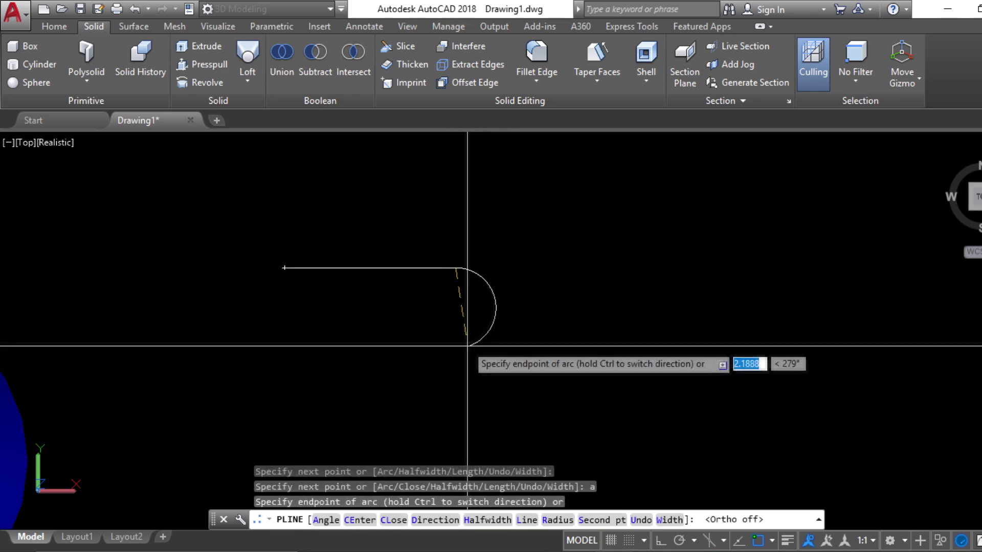
{"action": "left_click", "coordinate": [454, 335]}
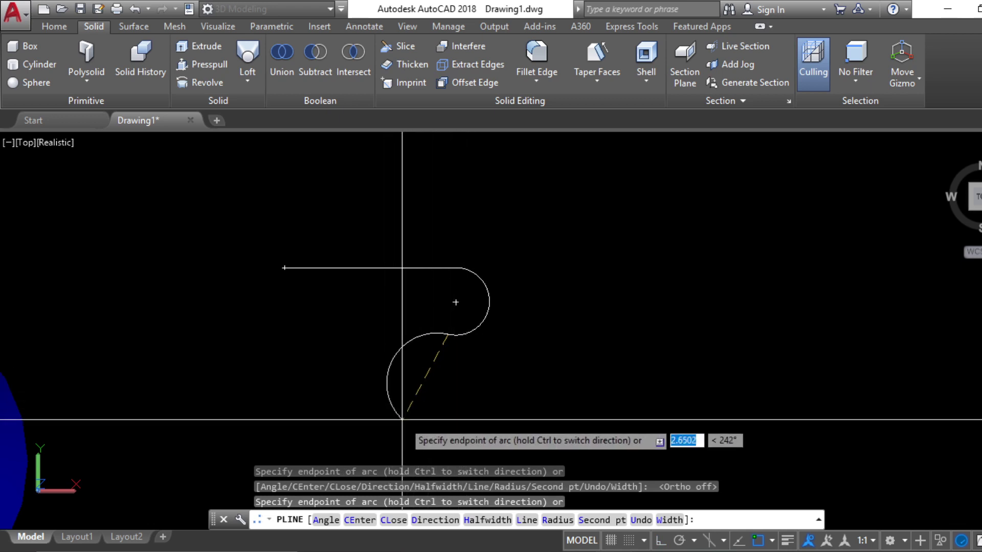
{"action": "type", "text": "u"}
{"action": "key", "text": "Return"}
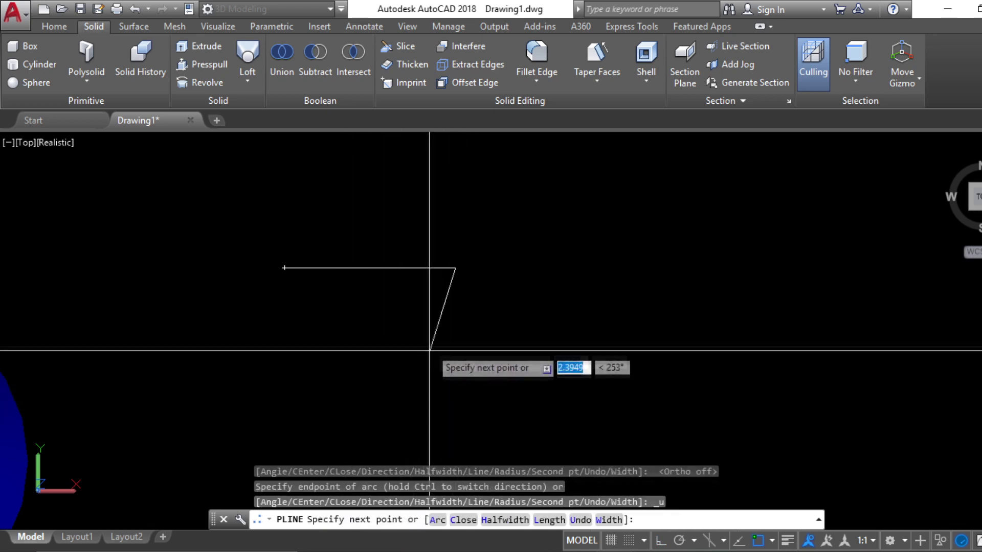
Step: Continue the polyline downward as a vase-like profile, alternating arcs and straight segments and ending with an arc that curves outward
{"action": "type", "text": "a"}
{"action": "key", "text": "Return"}
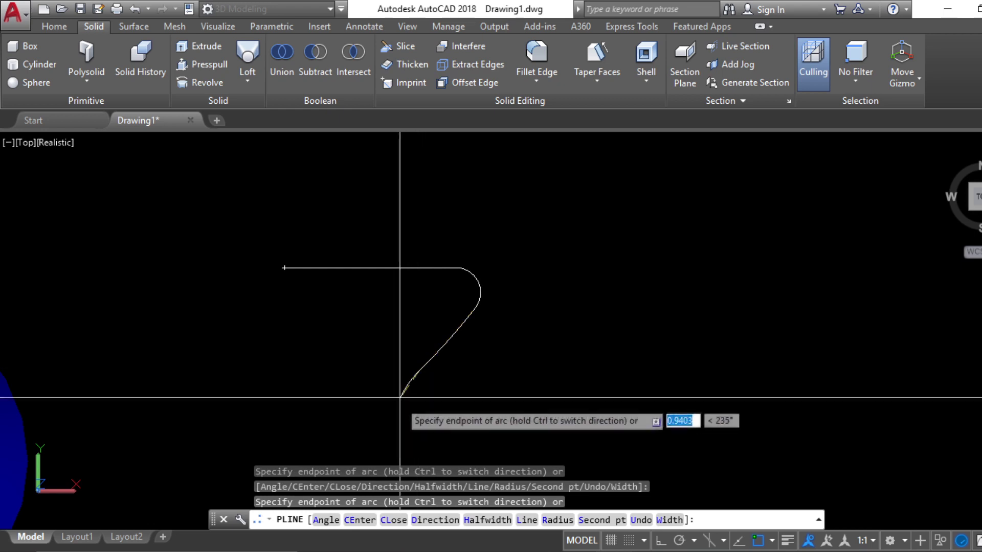
{"action": "left_click", "coordinate": [402, 416]}
{"action": "middle_click_drag", "start_coordinate": [421, 443], "coordinate": [427, 342]}
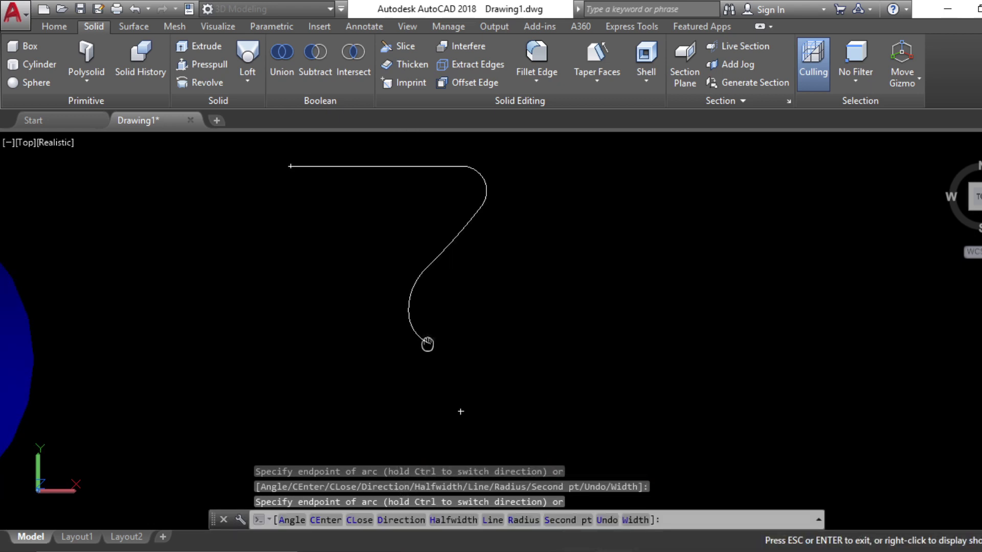
{"action": "left_click", "coordinate": [415, 412]}
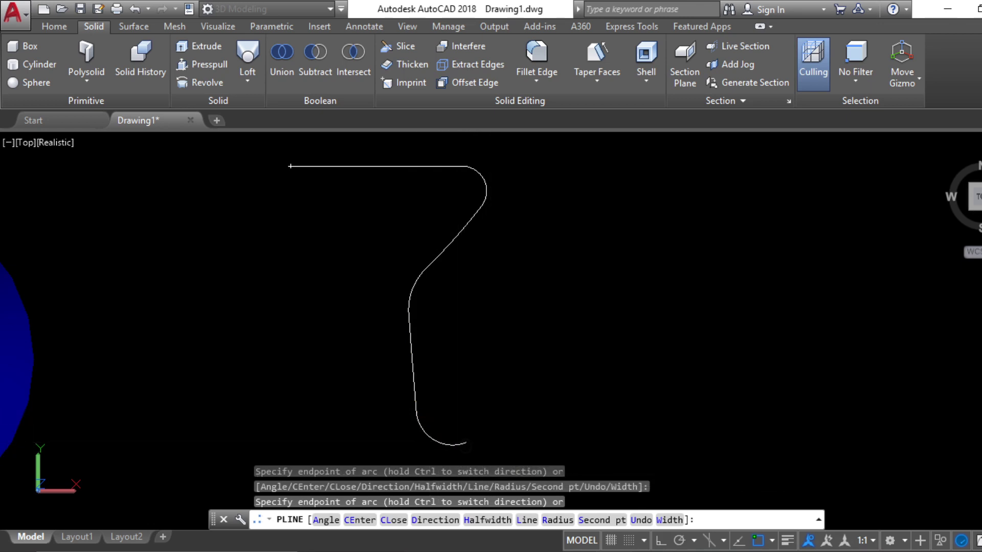
{"action": "middle_click_drag", "start_coordinate": [454, 465], "coordinate": [477, 386]}
{"action": "left_click", "coordinate": [476, 393]}
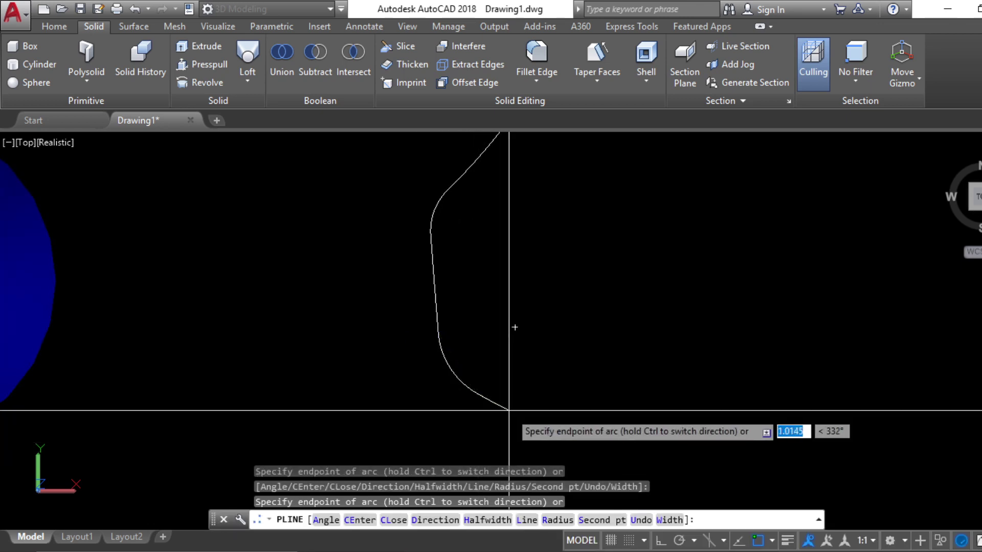
Step: Finish the polyline with a slanted straight segment, a horizontal base back toward the loft, and a vertical line rising past the top segment
{"action": "type", "text": "l"}
{"action": "key", "text": "Return"}
{"action": "left_click", "coordinate": [551, 422]}
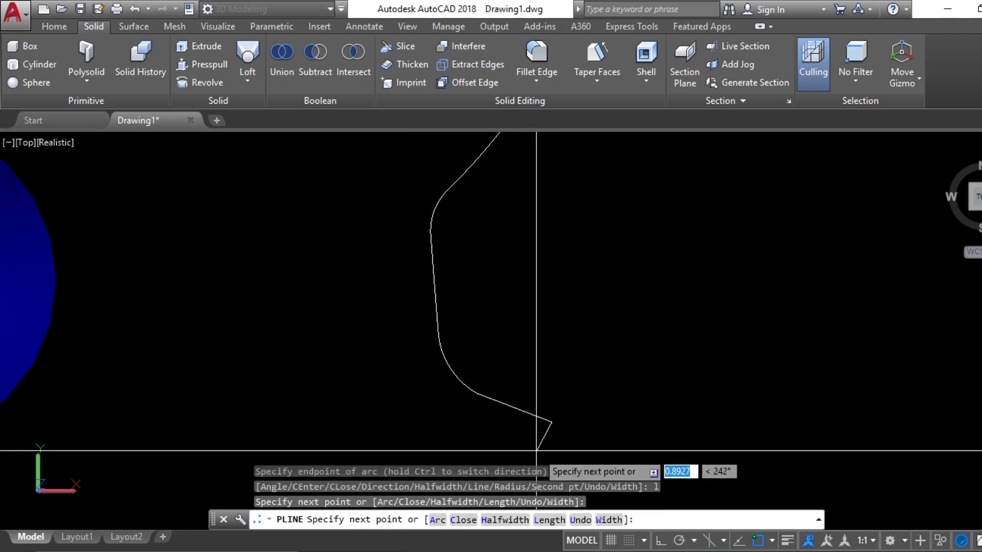
{"action": "key", "text": "F8"}
{"action": "scroll", "coordinate": [417, 450], "scroll_direction": "down", "scroll_amount": 4}
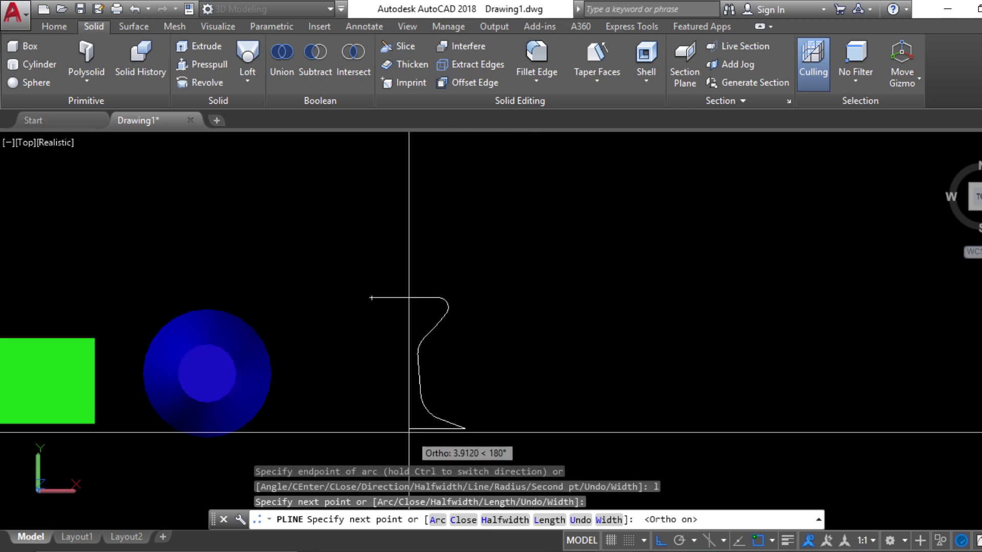
{"action": "scroll", "coordinate": [389, 414], "scroll_direction": "up", "scroll_amount": 2}
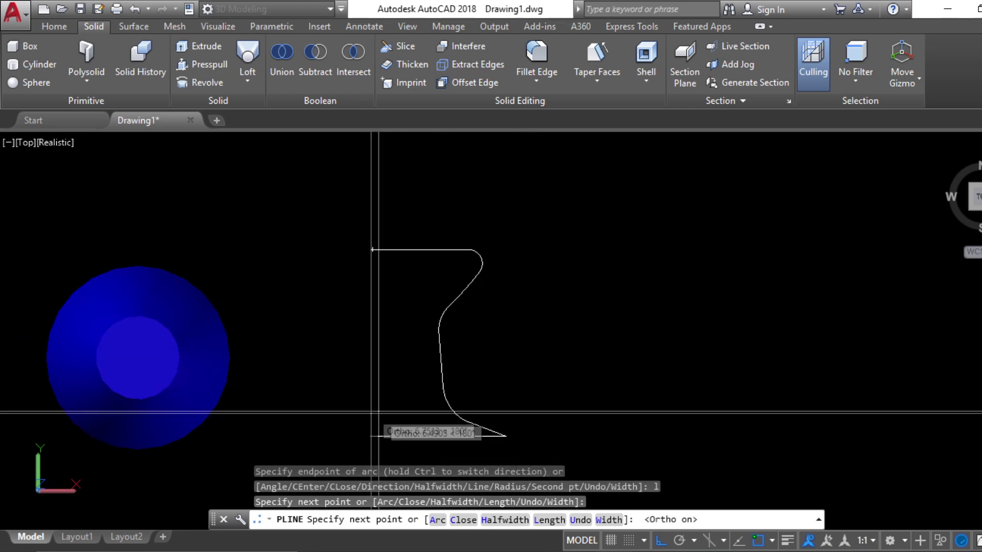
{"action": "left_click", "coordinate": [403, 404]}
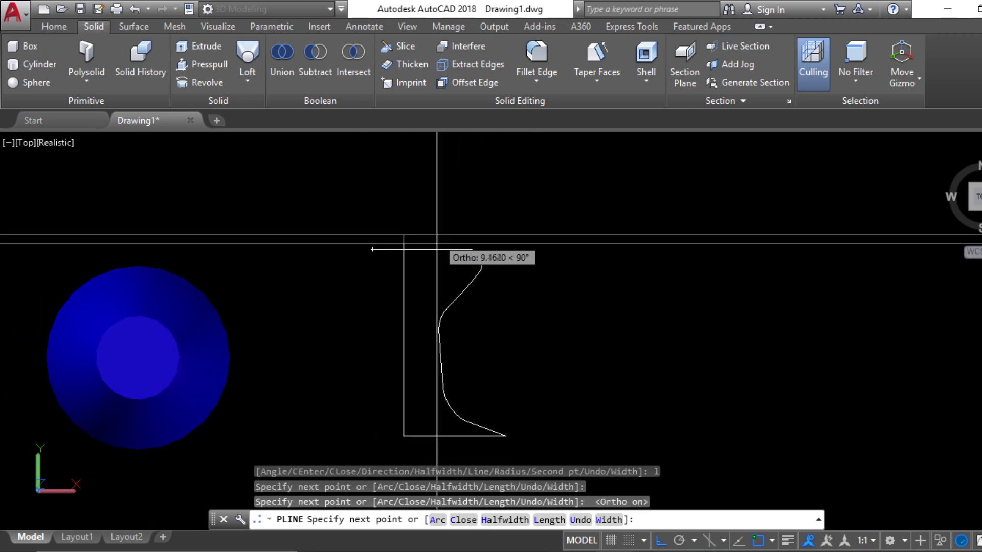
{"action": "left_click", "coordinate": [443, 200]}
{"action": "key", "text": "Return"}
Step: Trim the overhanging ends of the top horizontal segment and the vertical line where they cross at the profile's upper corner
{"action": "scroll", "coordinate": [415, 262], "scroll_direction": "up", "scroll_amount": 3}
{"action": "type", "text": "tr"}
{"action": "key", "text": "Return"}
{"action": "left_click", "coordinate": [438, 290]}
{"action": "left_click", "coordinate": [342, 177]}
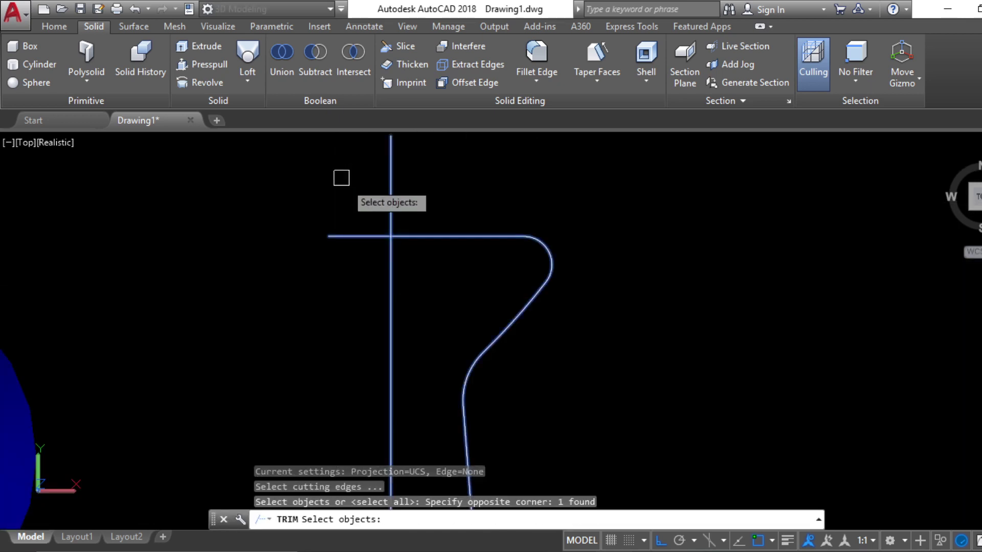
{"action": "key", "text": "Return"}
{"action": "left_click", "coordinate": [369, 244]}
{"action": "left_click", "coordinate": [385, 190]}
{"action": "key", "text": "Escape"}
{"action": "scroll", "coordinate": [450, 279], "scroll_direction": "down", "scroll_amount": 3}
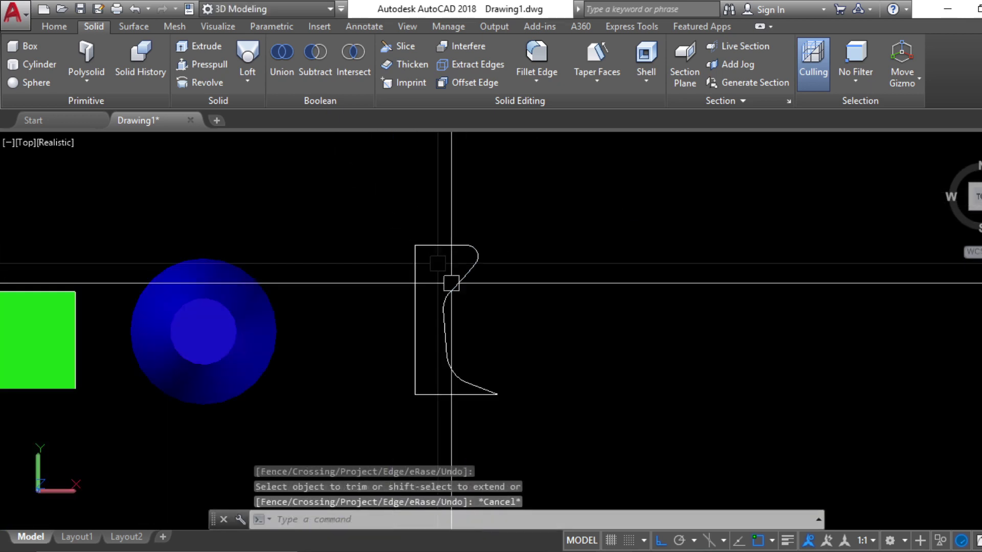
Step: Offset the vase profile inward by 0.05 and undo that offset
{"action": "scroll", "coordinate": [441, 263], "scroll_direction": "up", "scroll_amount": 2}
{"action": "scroll", "coordinate": [440, 262], "scroll_direction": "up", "scroll_amount": 2}
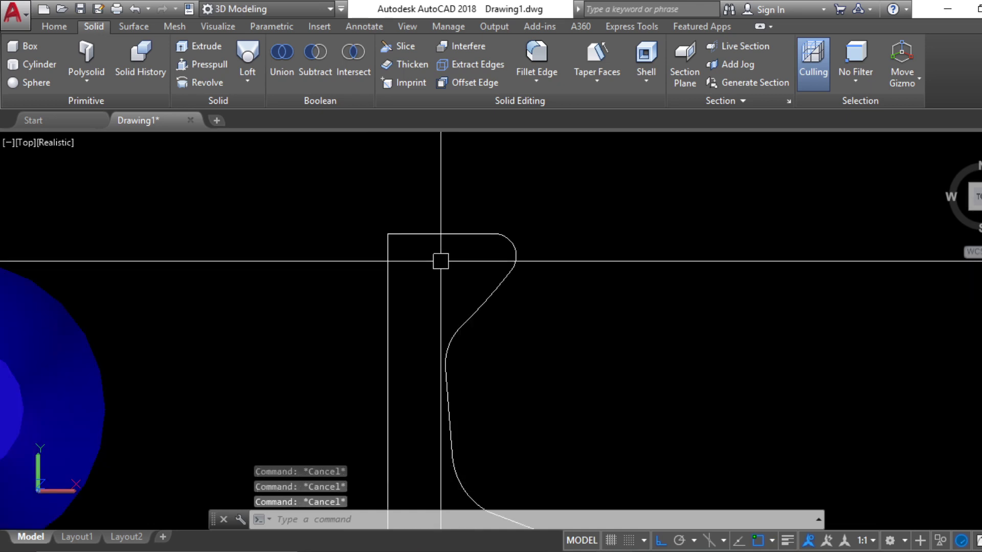
{"action": "key", "text": "Return"}
{"action": "type", "text": ".05"}
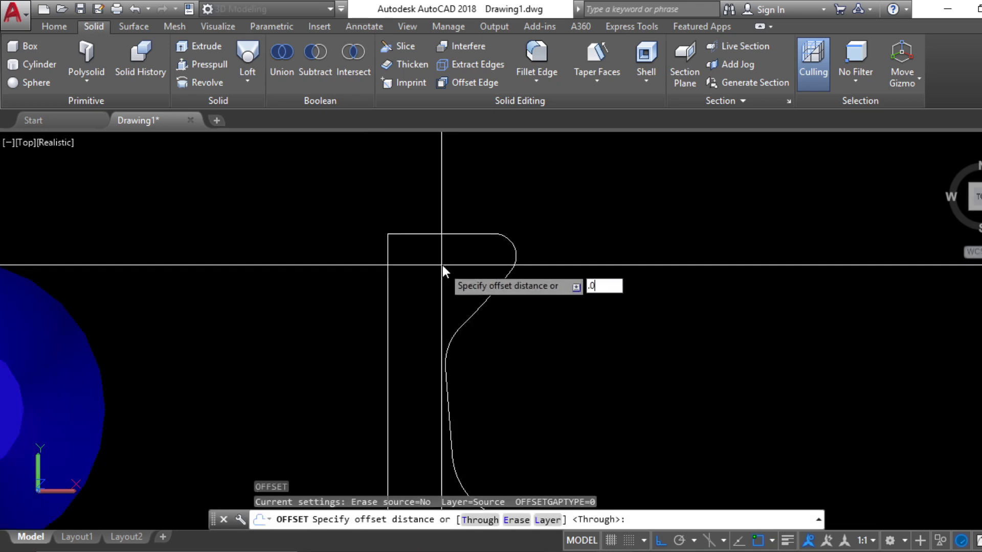
{"action": "key", "text": "Return"}
{"action": "left_click", "coordinate": [449, 235]}
{"action": "left_click", "coordinate": [437, 277]}
{"action": "scroll", "coordinate": [421, 244], "scroll_direction": "up", "scroll_amount": 4}
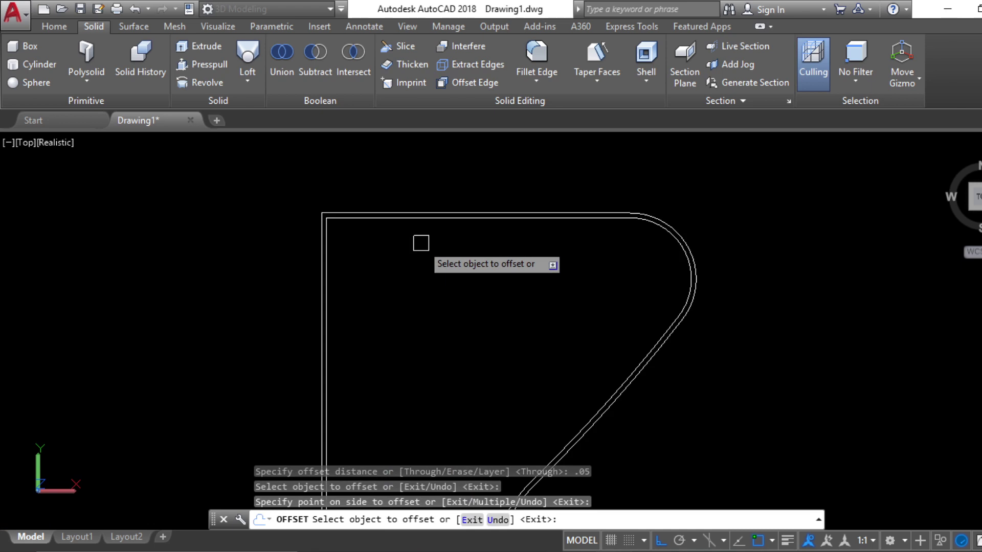
{"action": "key", "text": "Escape"}
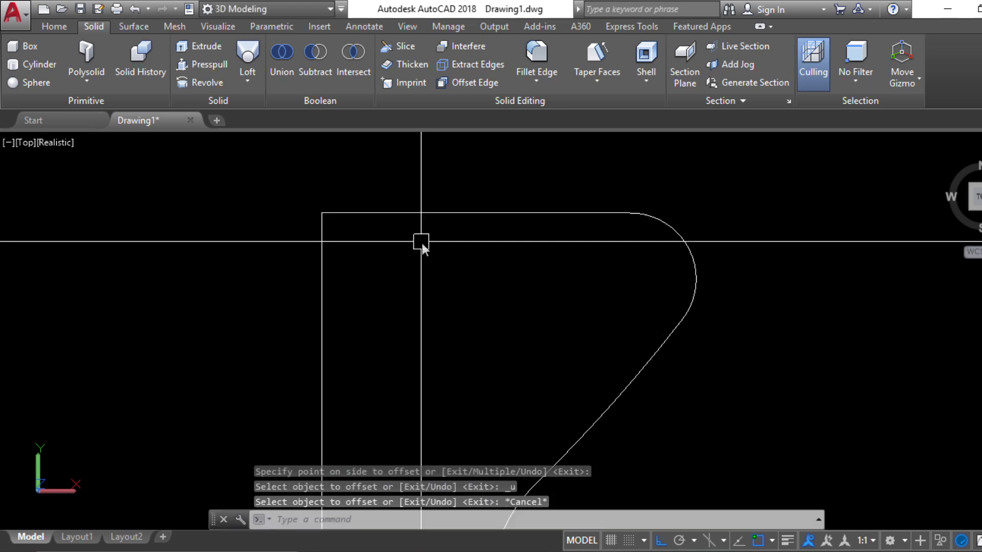
{"action": "key", "text": "Return"}
{"action": "type", "text": ".22"}
{"action": "key", "text": "Escape"}
Step: Offset the vase profile inward by 0.1
{"action": "key", "text": "Return"}
{"action": "type", "text": ".1"}
{"action": "key", "text": "Return"}
{"action": "left_click", "coordinate": [439, 217]}
{"action": "left_click", "coordinate": [436, 250]}
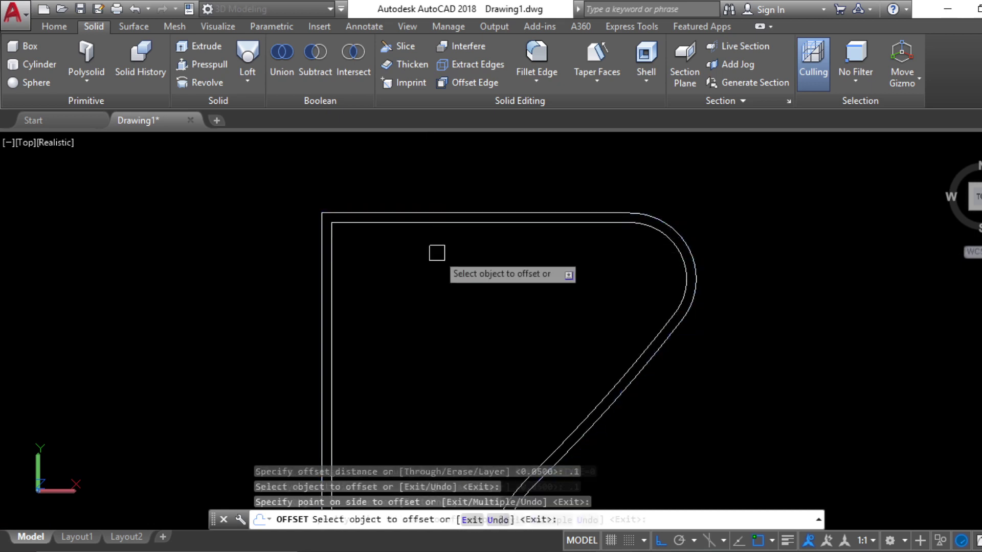
{"action": "key", "text": "Escape"}
Step: Draw a horizontal polyline from the inner profile's upper corner outward past the outer vertical line
{"action": "scroll", "coordinate": [431, 249], "scroll_direction": "down", "scroll_amount": 5}
{"action": "middle_click_drag", "start_coordinate": [409, 289], "coordinate": [442, 248]}
{"action": "type", "text": "pl"}
{"action": "key", "text": "Return"}
{"action": "scroll", "coordinate": [402, 200], "scroll_direction": "up", "scroll_amount": 2}
{"action": "scroll", "coordinate": [445, 193], "scroll_direction": "up", "scroll_amount": 5}
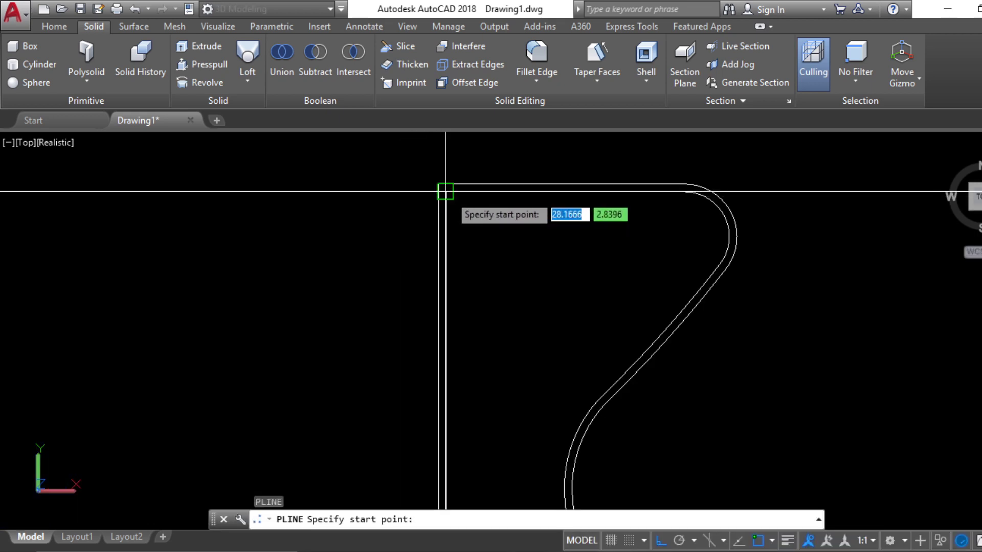
{"action": "left_click", "coordinate": [445, 193]}
{"action": "key", "text": "Return"}
{"action": "scroll", "coordinate": [486, 365], "scroll_direction": "down", "scroll_amount": 4}
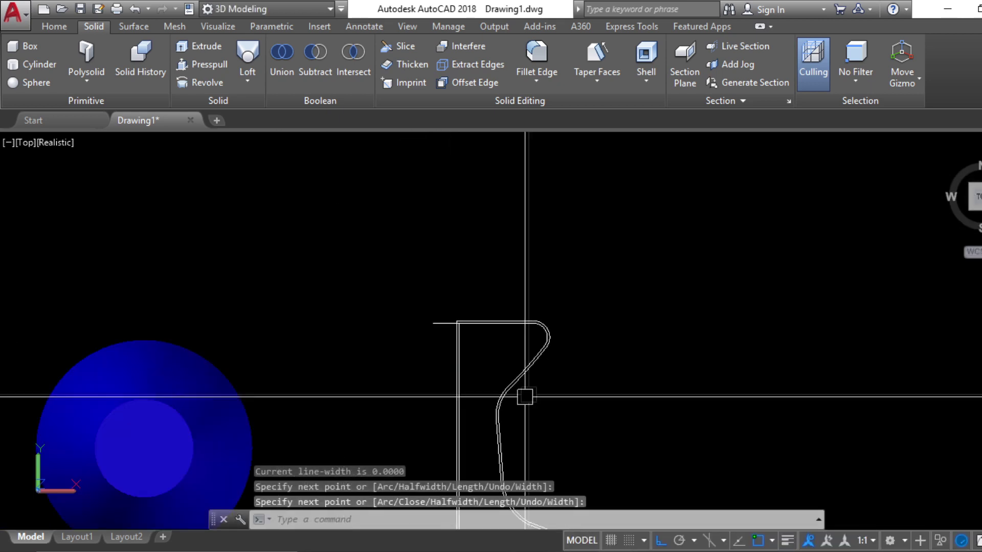
Step: Draw a horizontal polyline from the inner profile's lower corner outward past the outer vertical line
{"action": "middle_click_drag", "start_coordinate": [469, 512], "coordinate": [498, 324]}
{"action": "scroll", "coordinate": [498, 325], "scroll_direction": "up", "scroll_amount": 4}
{"action": "key", "text": "Escape"}
{"action": "key", "text": "Escape"}
{"action": "type", "text": "pl"}
{"action": "key", "text": "Return"}
{"action": "scroll", "coordinate": [474, 390], "scroll_direction": "up", "scroll_amount": 4}
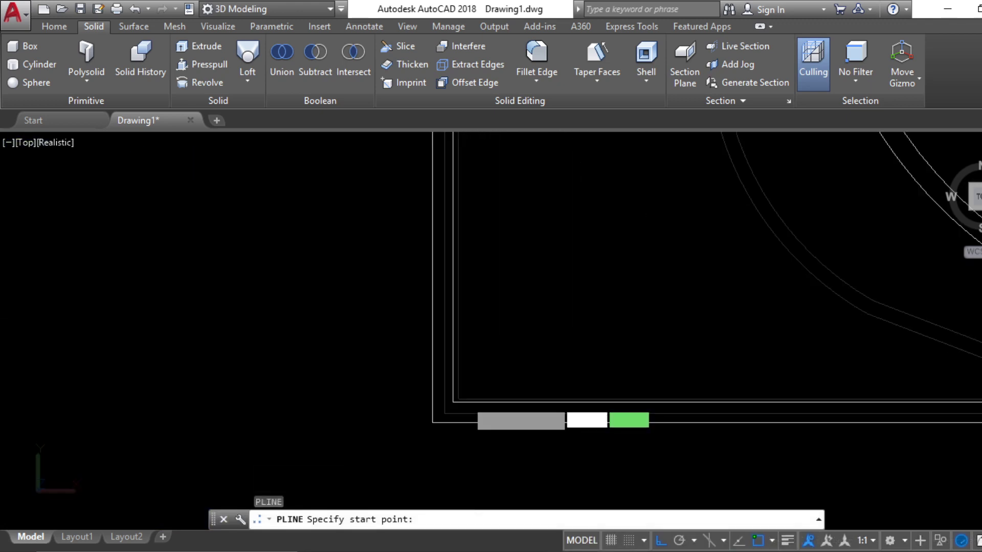
{"action": "left_click", "coordinate": [454, 402]}
{"action": "left_click", "coordinate": [308, 395]}
{"action": "key", "text": "Escape"}
{"action": "key", "text": "Escape"}
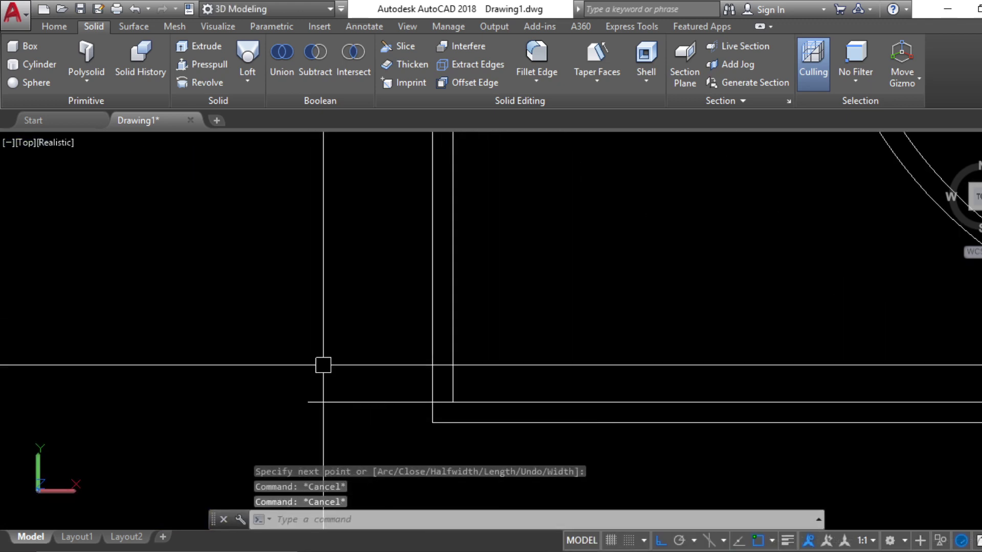
Step: Trim the overhanging end of the inner line at the open upper-left end of the profile
{"action": "type", "text": "tr"}
{"action": "key", "text": "Return"}
{"action": "left_click", "coordinate": [360, 428]}
{"action": "scroll", "coordinate": [368, 426], "scroll_direction": "down", "scroll_amount": 5}
{"action": "middle_click_drag", "start_coordinate": [391, 246], "coordinate": [388, 363]}
{"action": "middle_click_drag", "start_coordinate": [372, 217], "coordinate": [371, 337]}
{"action": "key", "text": "Return"}
{"action": "left_click", "coordinate": [420, 271]}
{"action": "left_click", "coordinate": [327, 235]}
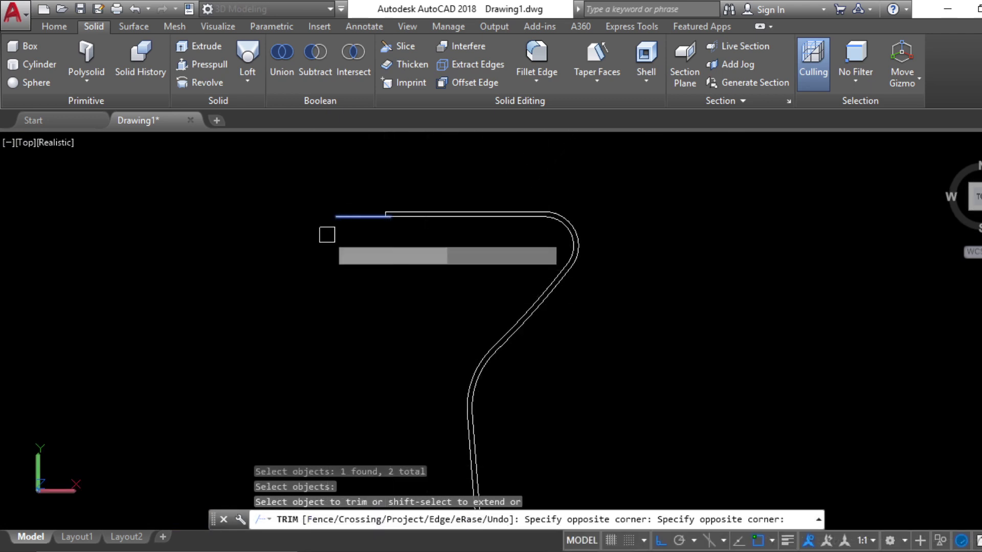
{"action": "key", "text": "Escape"}
{"action": "key", "text": "Escape"}
{"action": "key", "text": "Escape"}
{"action": "key", "text": "Escape"}
Step: Fillet the inner horizontal line with the short end line to close the profile's lower-left corner
{"action": "scroll", "coordinate": [394, 223], "scroll_direction": "up", "scroll_amount": 6}
{"action": "key", "text": "Return"}
{"action": "scroll", "coordinate": [428, 369], "scroll_direction": "down", "scroll_amount": 5}
{"action": "scroll", "coordinate": [368, 434], "scroll_direction": "up", "scroll_amount": 5}
{"action": "scroll", "coordinate": [401, 391], "scroll_direction": "up", "scroll_amount": 3}
{"action": "key", "text": "Escape"}
{"action": "key", "text": "Escape"}
{"action": "type", "text": "f"}
{"action": "key", "text": "Return"}
{"action": "left_click", "coordinate": [390, 403]}
{"action": "left_click", "coordinate": [390, 402]}
{"action": "key", "text": "Escape"}
Step: Fillet the inner horizontal line with the short end line to close the profile's upper-left corner
{"action": "scroll", "coordinate": [422, 393], "scroll_direction": "down", "scroll_amount": 7}
{"action": "middle_click_drag", "start_coordinate": [438, 331], "coordinate": [427, 478]}
{"action": "scroll", "coordinate": [422, 215], "scroll_direction": "up", "scroll_amount": 6}
{"action": "key", "text": "Escape"}
{"action": "key", "text": "Escape"}
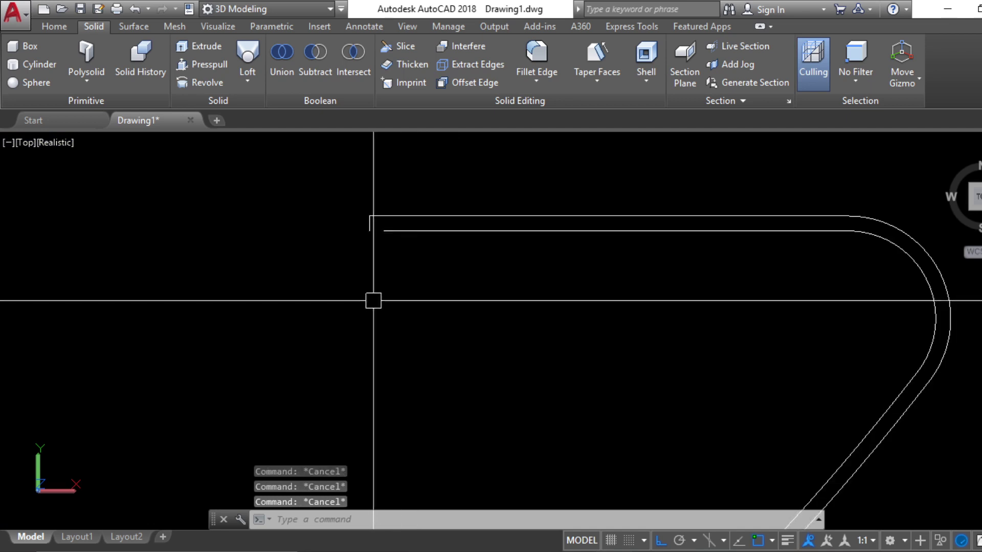
{"action": "type", "text": "f"}
{"action": "key", "text": "Return"}
{"action": "left_click", "coordinate": [363, 226]}
{"action": "left_click", "coordinate": [400, 227]}
{"action": "key", "text": "Escape"}
Step: Switch the model view to SE Isometric with the flat profile in sight
{"action": "scroll", "coordinate": [382, 264], "scroll_direction": "down", "scroll_amount": 4}
{"action": "scroll", "coordinate": [386, 270], "scroll_direction": "down", "scroll_amount": 4}
{"action": "left_click", "coordinate": [525, 370]}
{"action": "left_click", "coordinate": [442, 258]}
{"action": "middle_click_drag", "start_coordinate": [554, 357], "coordinate": [522, 300]}
{"action": "key", "text": "Escape"}
{"action": "key", "text": "Escape"}
{"action": "key", "text": "Escape"}
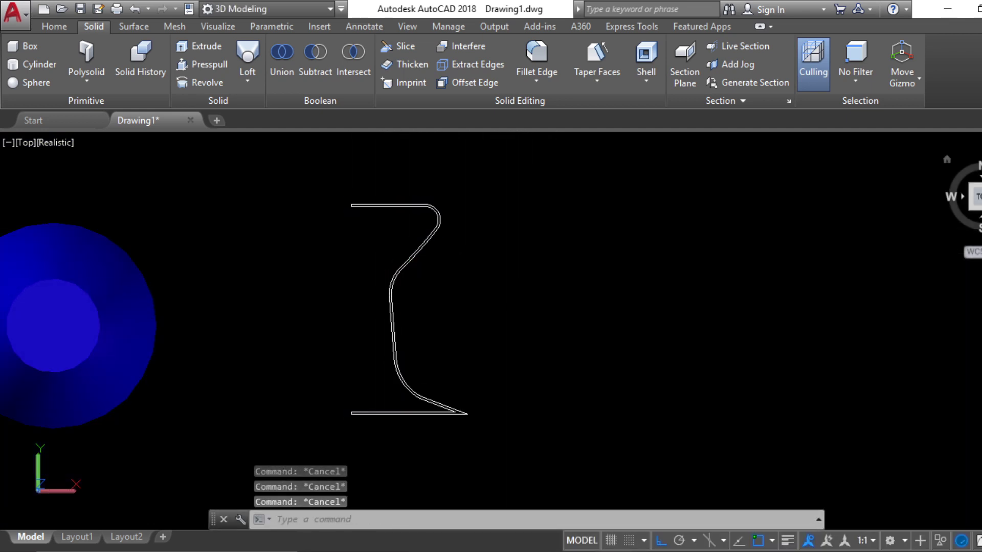
{"action": "left_click", "coordinate": [981, 210]}
{"action": "scroll", "coordinate": [686, 410], "scroll_direction": "up", "scroll_amount": 5}
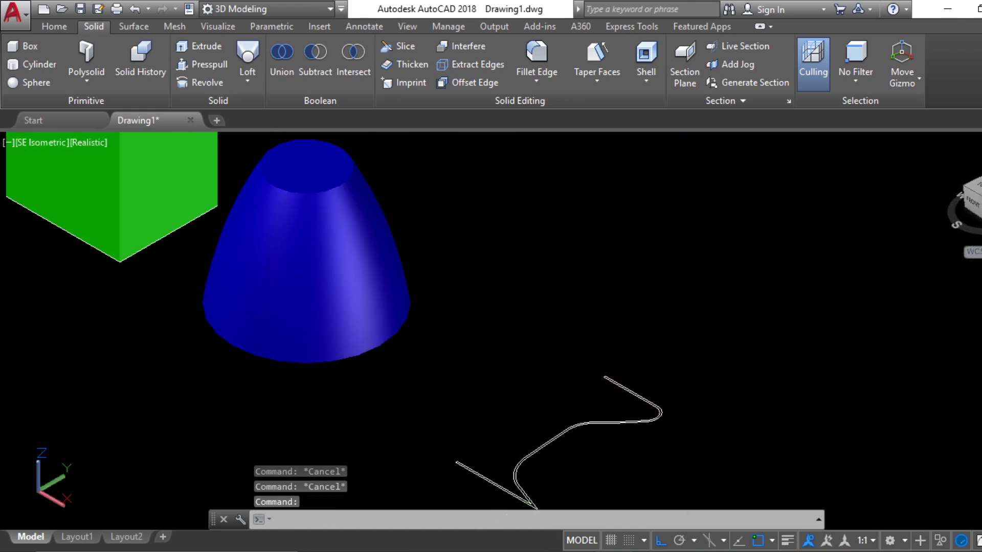
{"action": "middle_click_drag", "start_coordinate": [686, 409], "coordinate": [624, 291]}
{"action": "key", "text": "Escape"}
Step: Rotate the whole profile upright about the X axis with 3DROTATE
{"action": "left_click", "coordinate": [679, 369]}
{"action": "left_click", "coordinate": [484, 210]}
{"action": "type", "text": "3"}
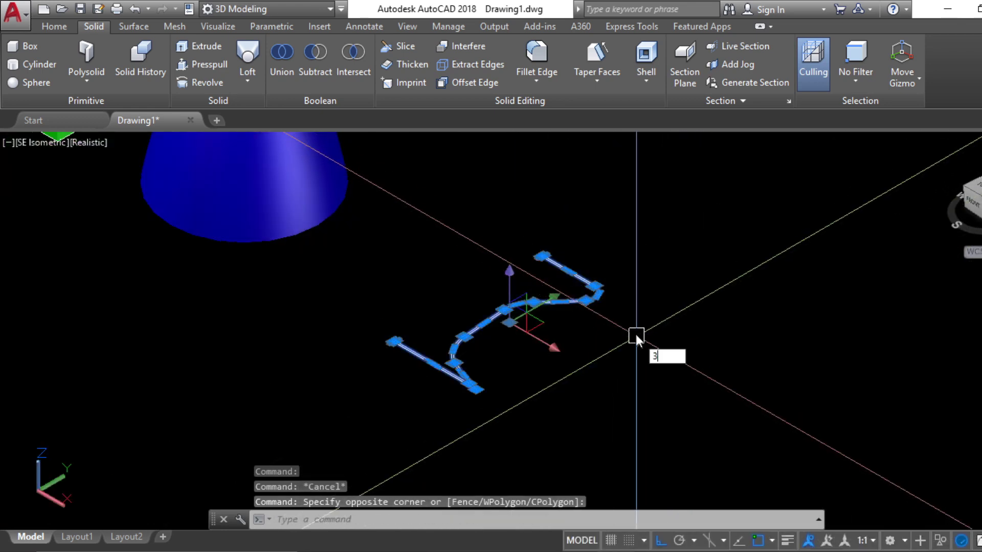
{"action": "type", "text": "D"}
{"action": "key", "text": "Return"}
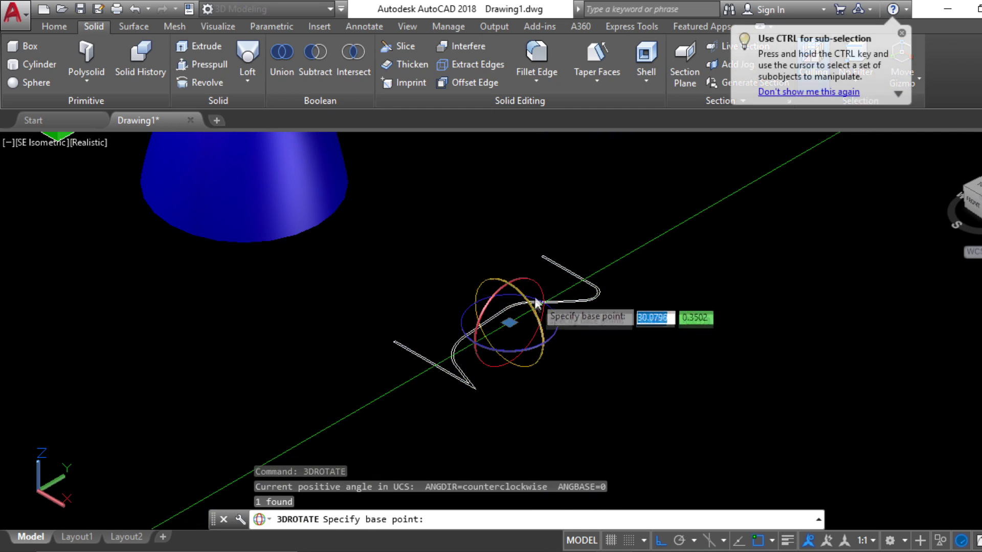
{"action": "left_click", "coordinate": [539, 286]}
{"action": "left_click", "coordinate": [487, 212]}
{"action": "key", "text": "Escape"}
{"action": "key", "text": "Escape"}
{"action": "key", "text": "Escape"}
{"action": "left_click", "coordinate": [528, 253]}
{"action": "key", "text": "Escape"}
{"action": "key", "text": "Escape"}
{"action": "scroll", "coordinate": [566, 314], "scroll_direction": "up", "scroll_amount": 2}
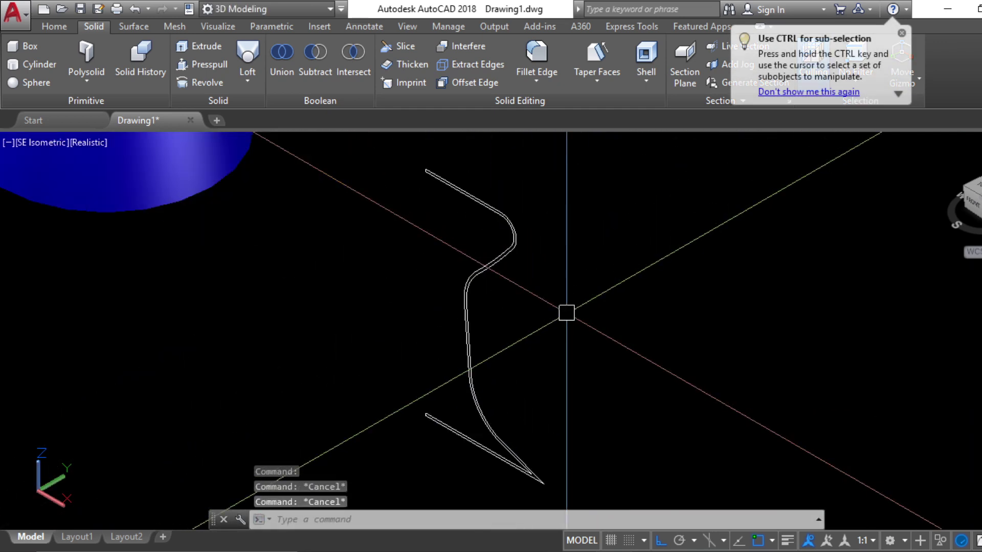
{"action": "middle_click_drag", "start_coordinate": [639, 361], "coordinate": [619, 354]}
{"action": "key", "text": "Escape"}
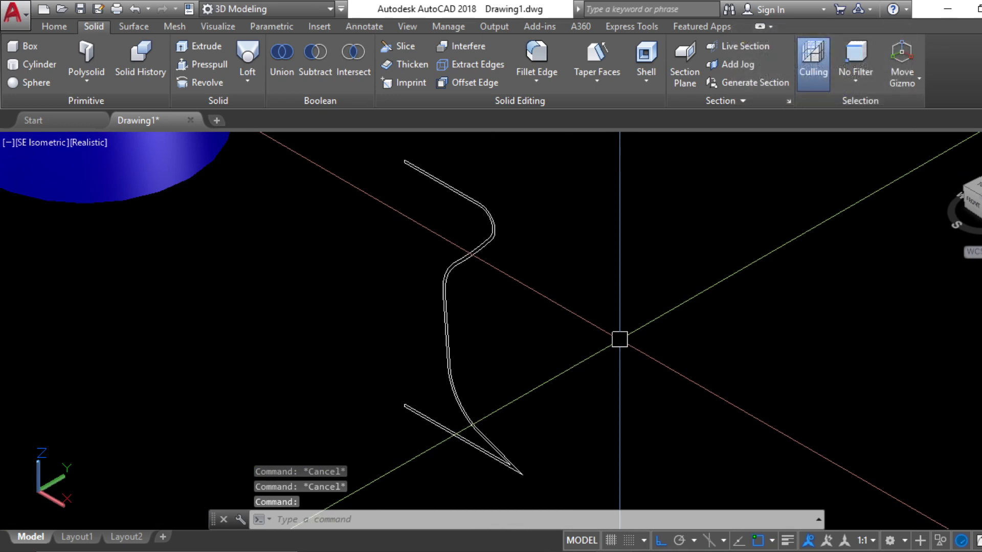
Step: Revolve the closed profile 360 degrees about the vertical axis through its lower and upper left endpoints
{"action": "type", "text": "rev"}
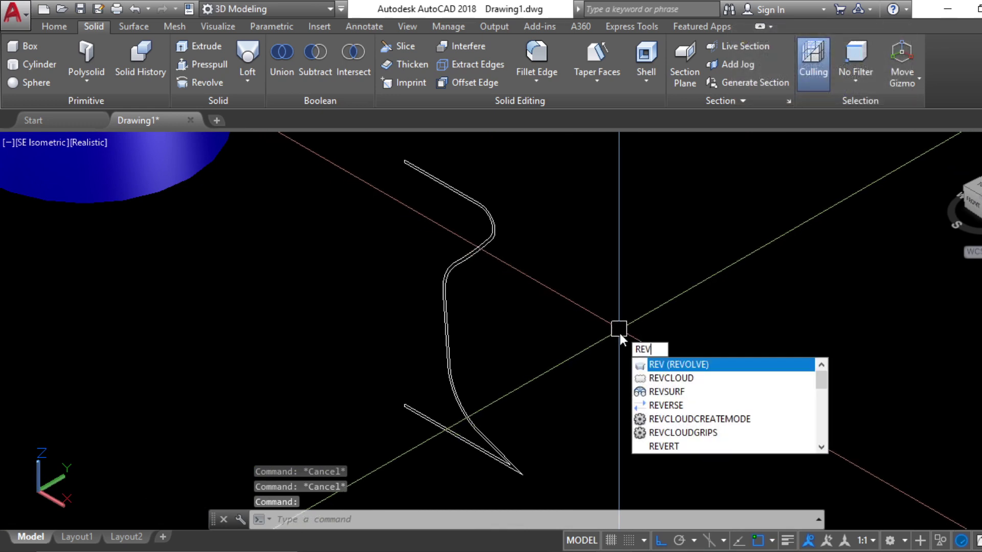
{"action": "key", "text": "Return"}
{"action": "left_click", "coordinate": [451, 371]}
{"action": "key", "text": "Return"}
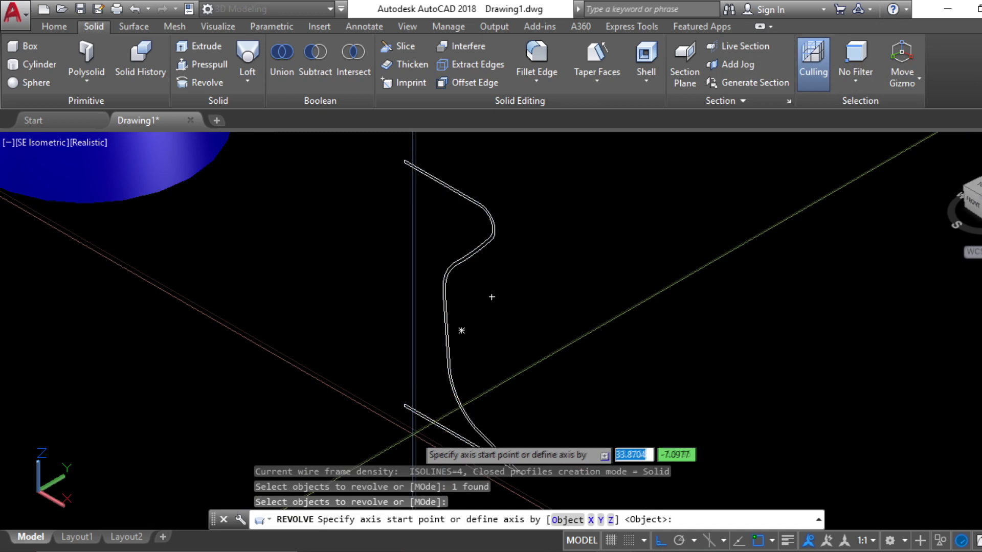
{"action": "scroll", "coordinate": [388, 367], "scroll_direction": "up", "scroll_amount": 5}
{"action": "left_click", "coordinate": [387, 367]}
{"action": "scroll", "coordinate": [391, 373], "scroll_direction": "down", "scroll_amount": 3}
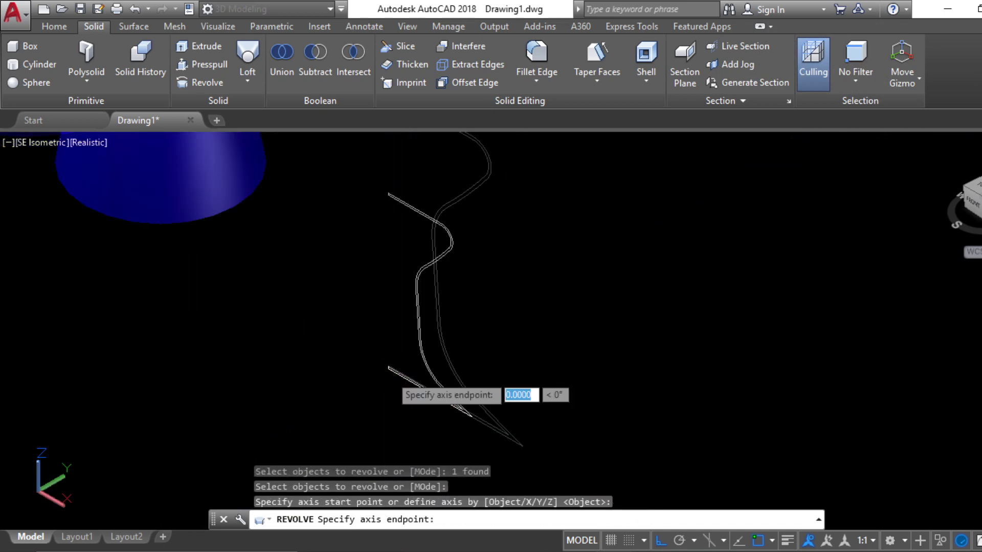
{"action": "scroll", "coordinate": [420, 194], "scroll_direction": "up", "scroll_amount": 5}
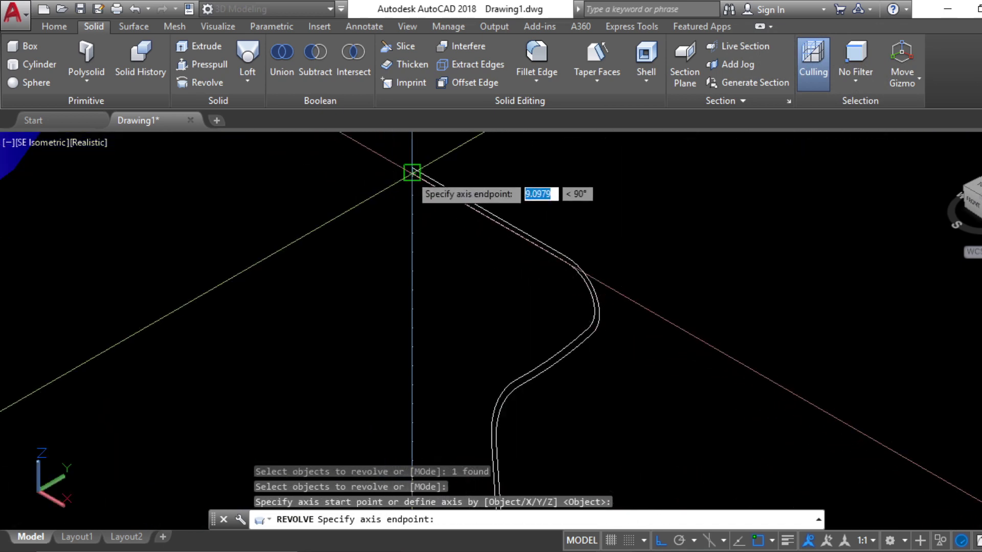
{"action": "left_click", "coordinate": [418, 149]}
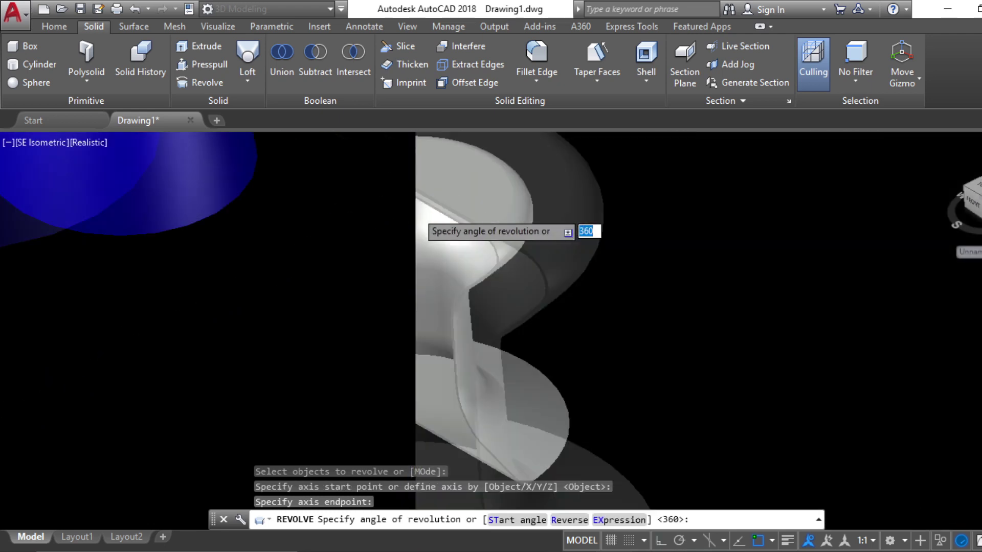
{"action": "scroll", "coordinate": [419, 221], "scroll_direction": "down", "scroll_amount": 3}
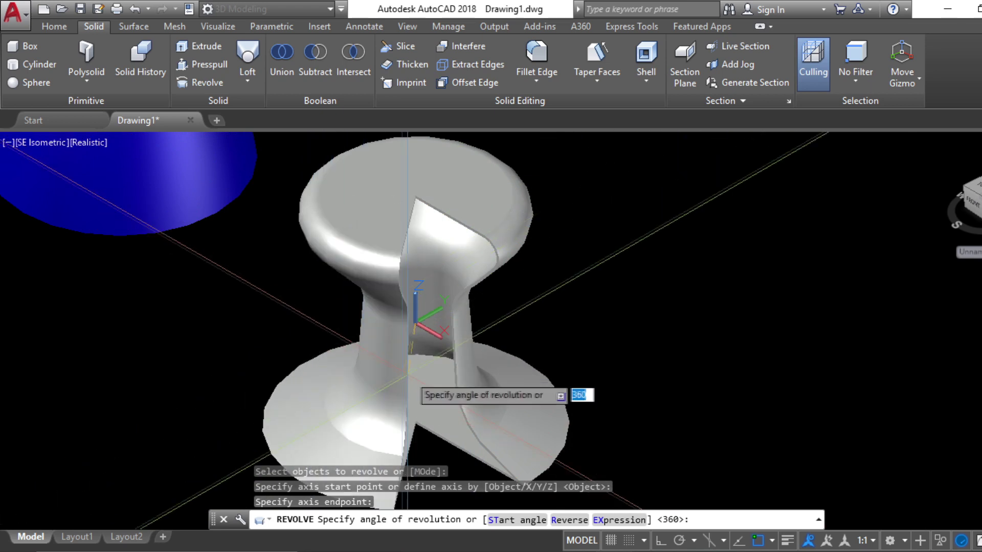
{"action": "type", "text": "0"}
{"action": "key", "text": "Return"}
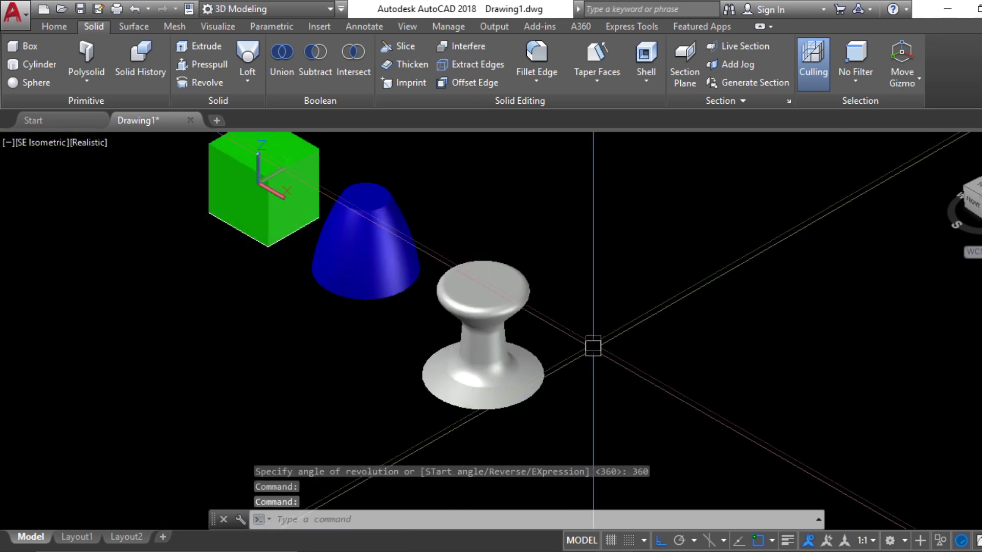
{"action": "scroll", "coordinate": [559, 263], "scroll_direction": "up", "scroll_amount": 5}
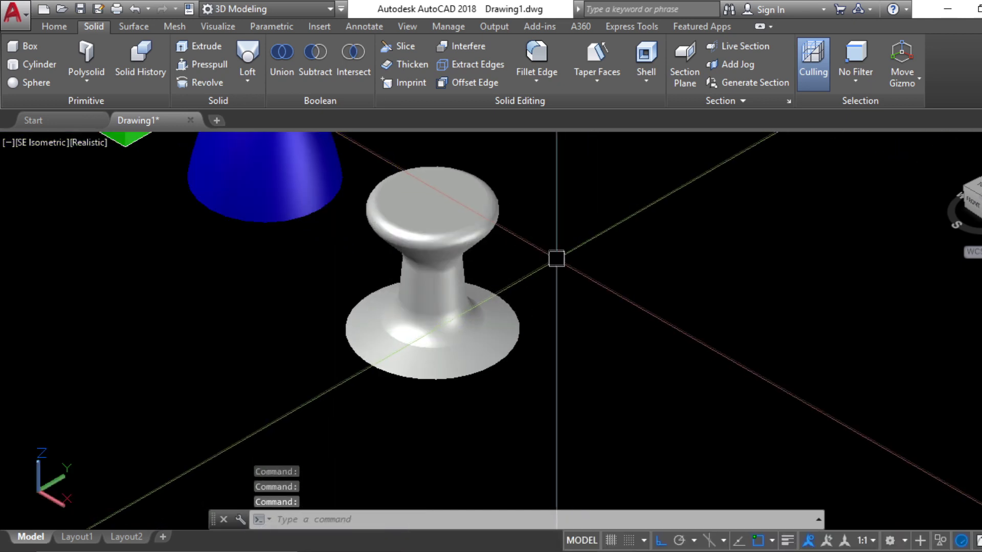
{"action": "left_click", "coordinate": [462, 293]}
{"action": "right_click", "coordinate": [462, 300]}
{"action": "key", "text": "Escape"}
{"action": "left_click", "coordinate": [462, 311]}
{"action": "key", "text": "Escape"}
{"action": "key", "text": "Escape"}
{"action": "key", "text": "Escape"}
{"action": "key", "text": "Escape"}
{"action": "left_click", "coordinate": [429, 392]}
{"action": "key", "text": "Escape"}
Step: Change the revolved solid's color to red in its quick properties
{"action": "left_click", "coordinate": [444, 439]}
{"action": "right_click", "coordinate": [453, 448]}
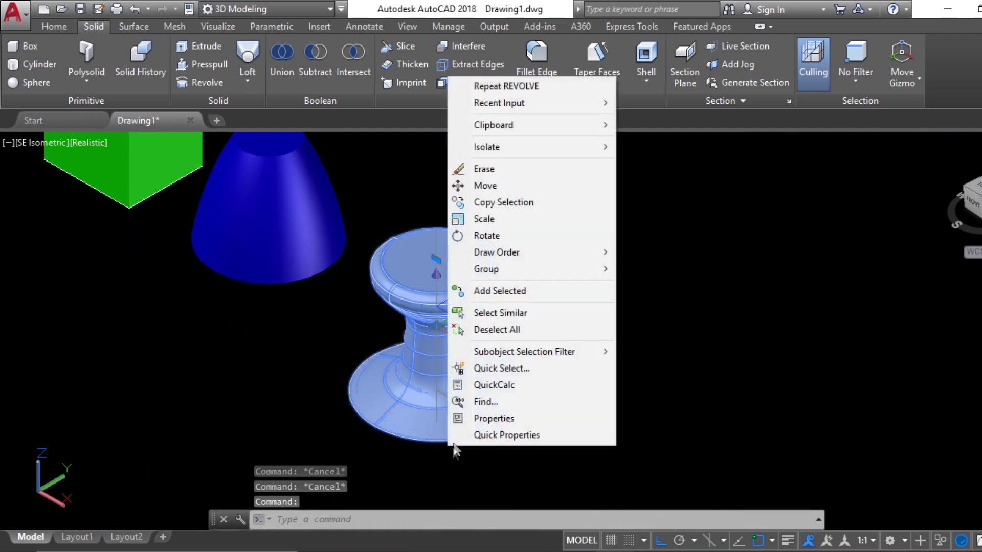
{"action": "left_click", "coordinate": [509, 436]}
{"action": "left_click", "coordinate": [704, 353]}
{"action": "left_click", "coordinate": [682, 397]}
{"action": "key", "text": "Escape"}
{"action": "key", "text": "Escape"}
{"action": "scroll", "coordinate": [682, 423], "scroll_direction": "down", "scroll_amount": 4}
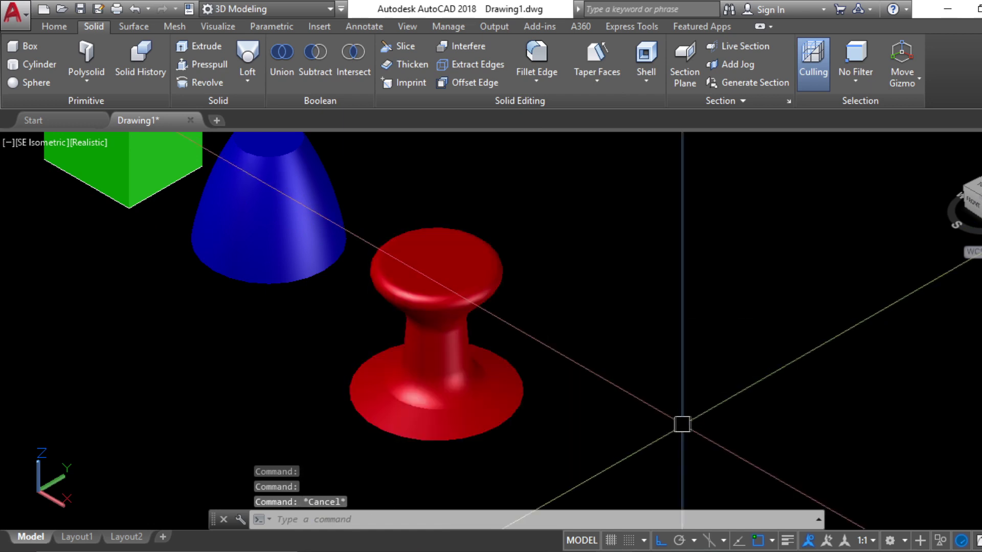
{"action": "middle_click_drag", "start_coordinate": [670, 312], "coordinate": [666, 351]}
{"action": "middle_click_drag", "start_coordinate": [767, 412], "coordinate": [706, 403]}
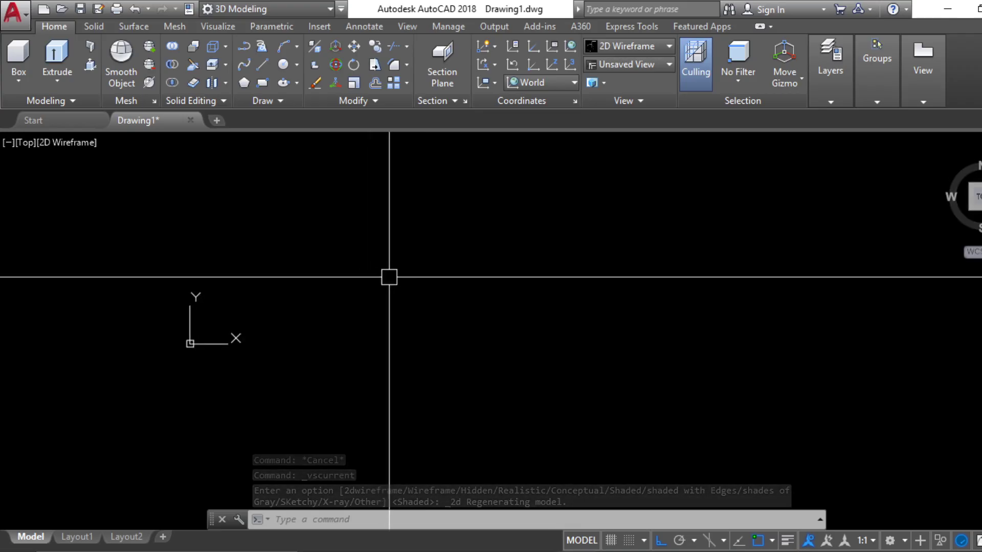
{"action": "key", "text": "Escape"}
{"action": "key", "text": "Escape"}
{"action": "key", "text": "Escape"}
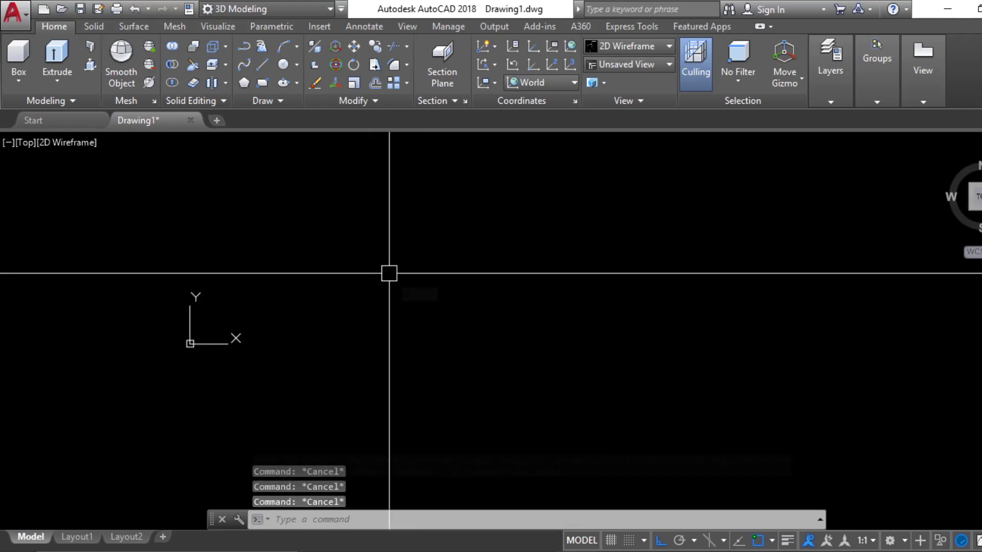
{"action": "key", "text": "Return"}
{"action": "left_click", "coordinate": [310, 236]}
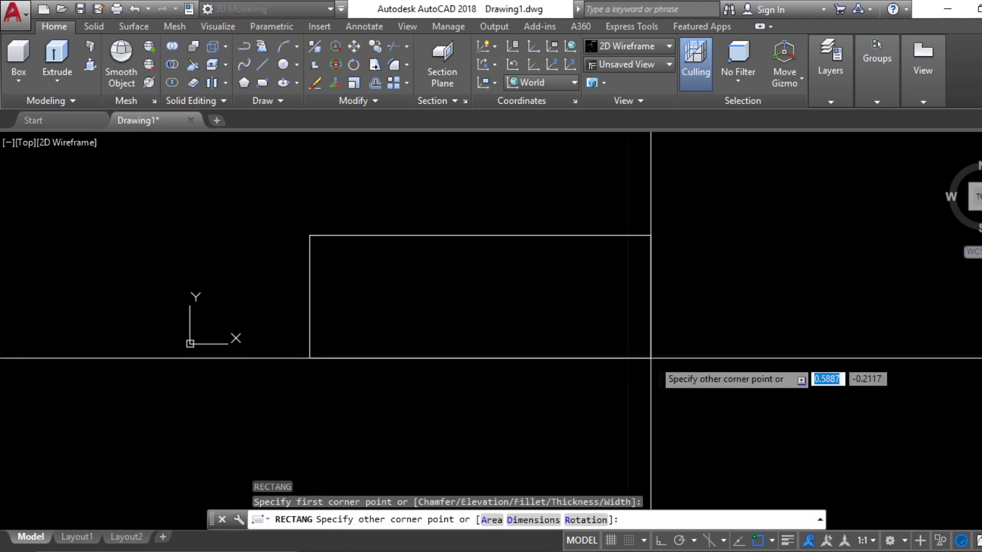
{"action": "key", "text": "Escape"}
{"action": "key", "text": "Escape"}
{"action": "key", "text": "Escape"}
Step: Draw a rectangle with the Dimensions option, using a length of 3 and a width of 10
{"action": "type", "text": "rec"}
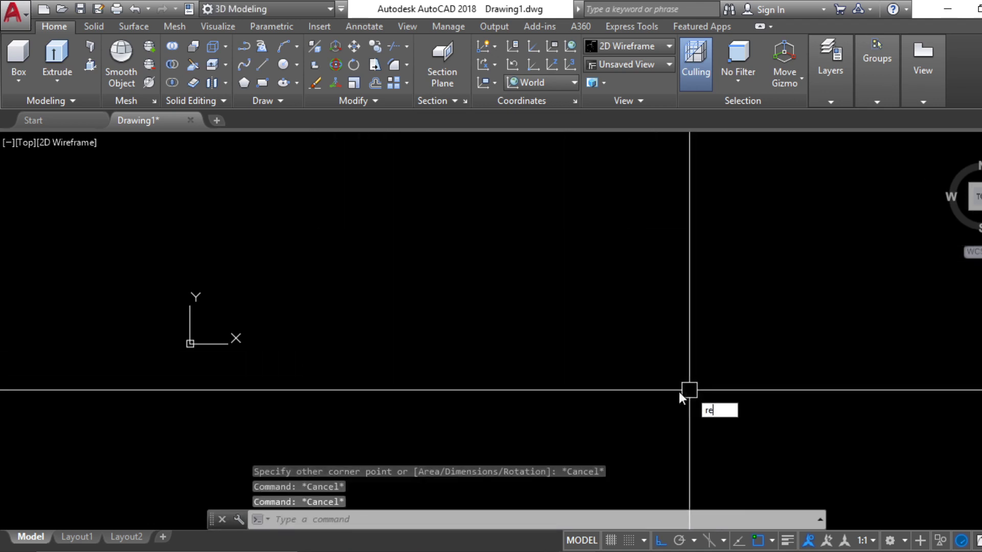
{"action": "key", "text": "Return"}
{"action": "left_click", "coordinate": [348, 265]}
{"action": "key", "text": "Return"}
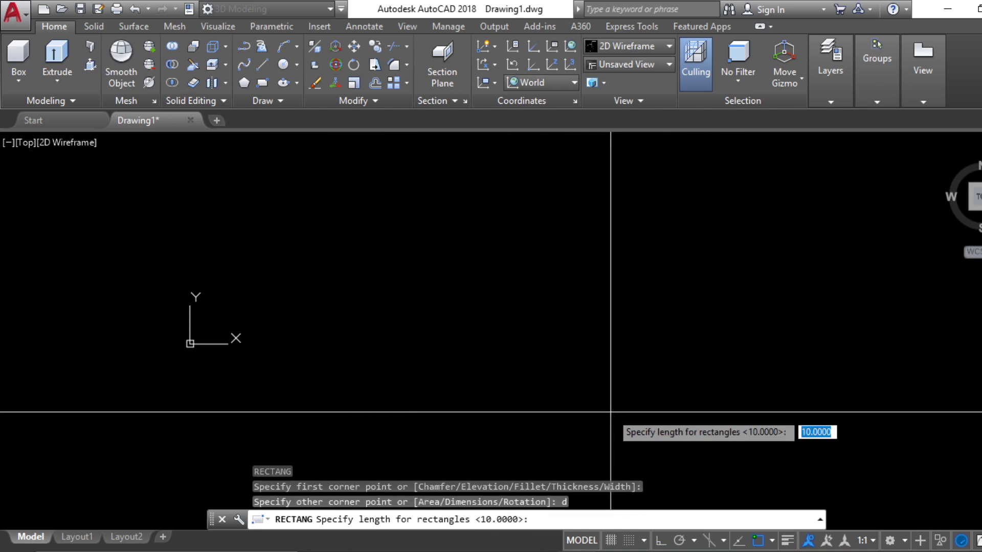
{"action": "type", "text": "3"}
{"action": "key", "text": "Return"}
{"action": "type", "text": "10"}
{"action": "key", "text": "Return"}
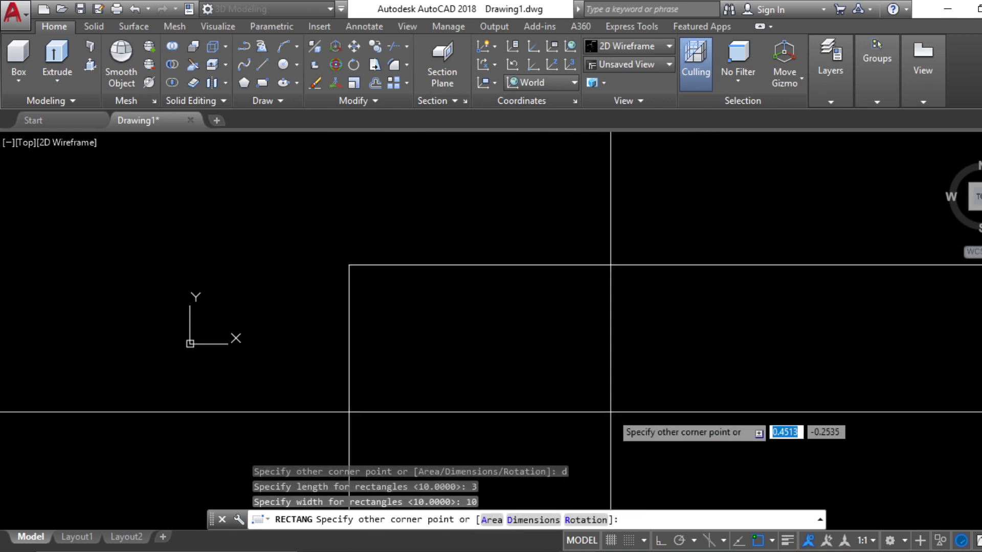
{"action": "left_click", "coordinate": [435, 335]}
Step: Erase the 3 by 10 rectangle
{"action": "scroll", "coordinate": [531, 308], "scroll_direction": "down", "scroll_amount": 5}
{"action": "scroll", "coordinate": [531, 308], "scroll_direction": "down", "scroll_amount": 6}
{"action": "middle_click_drag", "start_coordinate": [588, 332], "coordinate": [559, 276]}
{"action": "key", "text": "Escape"}
{"action": "left_click", "coordinate": [616, 348]}
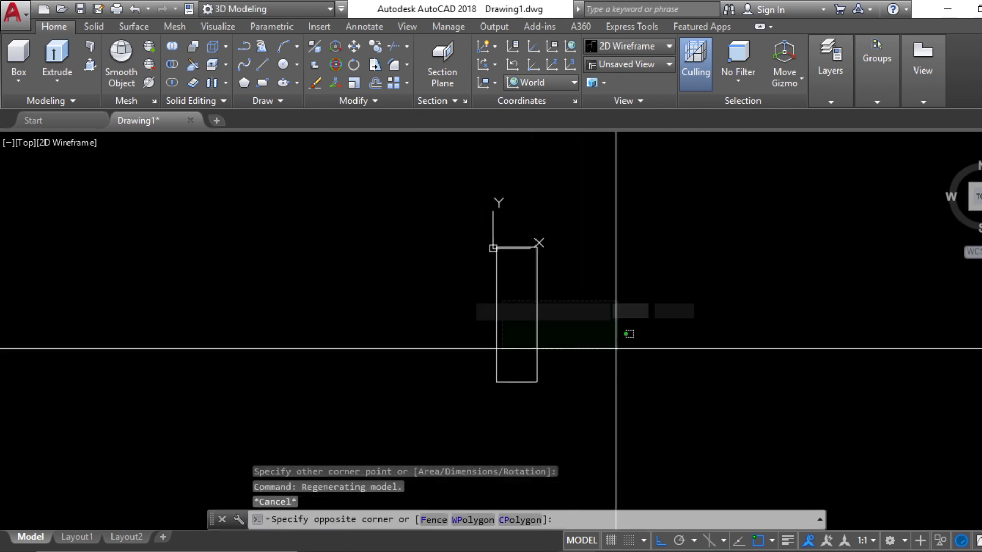
{"action": "left_click", "coordinate": [464, 292]}
{"action": "type", "text": "e"}
{"action": "key", "text": "Return"}
Step: Draw a rectangle beside the origin with its opposite corner at a distance of 10 from the first
{"action": "middle_click_drag", "start_coordinate": [596, 303], "coordinate": [361, 334]}
{"action": "type", "text": "rec"}
{"action": "key", "text": "Return"}
{"action": "left_click", "coordinate": [339, 249]}
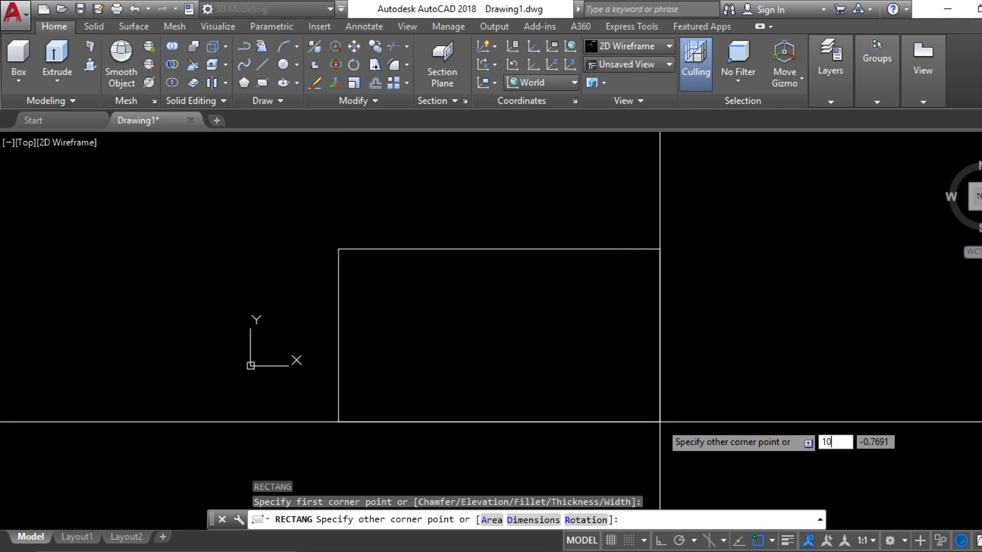
{"action": "key", "text": "Return"}
{"action": "type", "text": "5"}
{"action": "key", "text": "Return"}
{"action": "scroll", "coordinate": [761, 420], "scroll_direction": "down", "scroll_amount": 4}
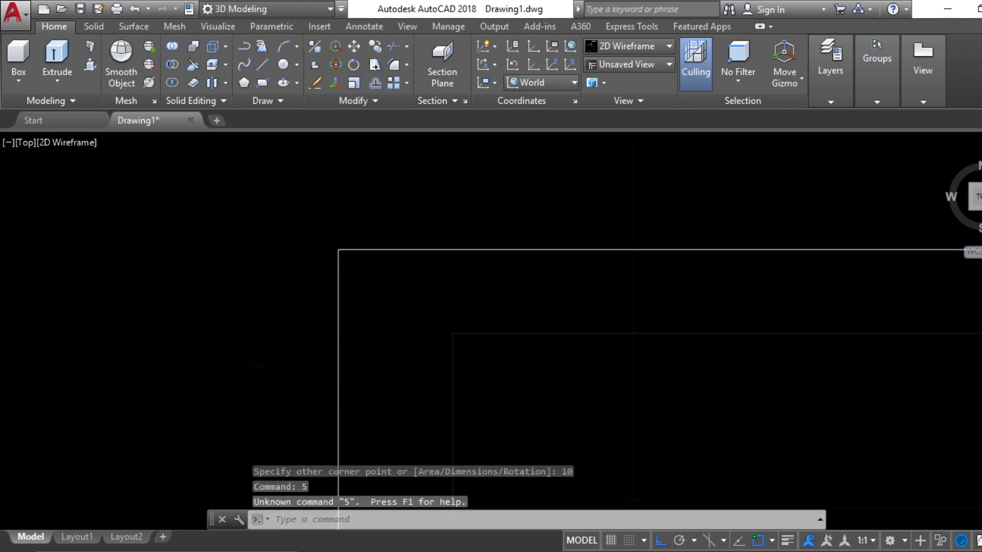
{"action": "scroll", "coordinate": [590, 380], "scroll_direction": "up", "scroll_amount": 2}
Step: Select the rectangle and move it to a new position near the origin
{"action": "key", "text": "Escape"}
{"action": "left_click", "coordinate": [825, 341]}
{"action": "left_click", "coordinate": [681, 361]}
{"action": "middle_click_drag", "start_coordinate": [653, 364], "coordinate": [470, 375]}
{"action": "type", "text": "m"}
{"action": "left_click", "coordinate": [700, 321]}
{"action": "scroll", "coordinate": [601, 357], "scroll_direction": "down", "scroll_amount": 6}
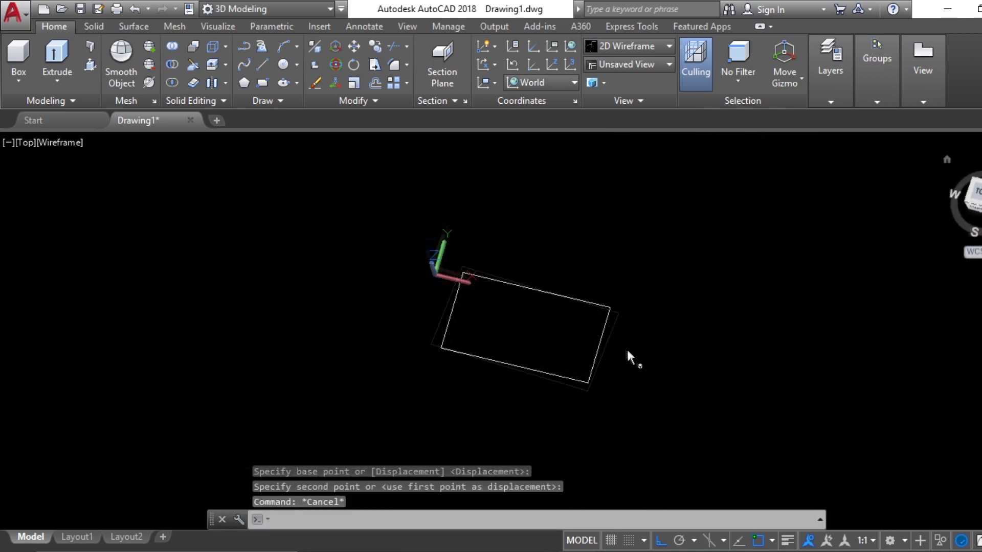
{"action": "left_click", "coordinate": [57, 54]}
{"action": "left_click", "coordinate": [456, 372]}
{"action": "key", "text": "Return"}
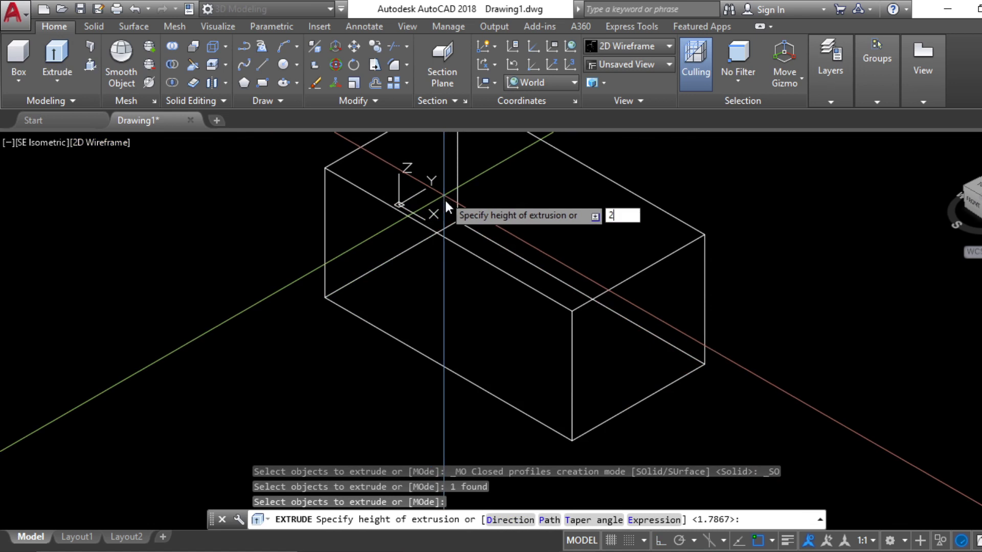
{"action": "key", "text": "Escape"}
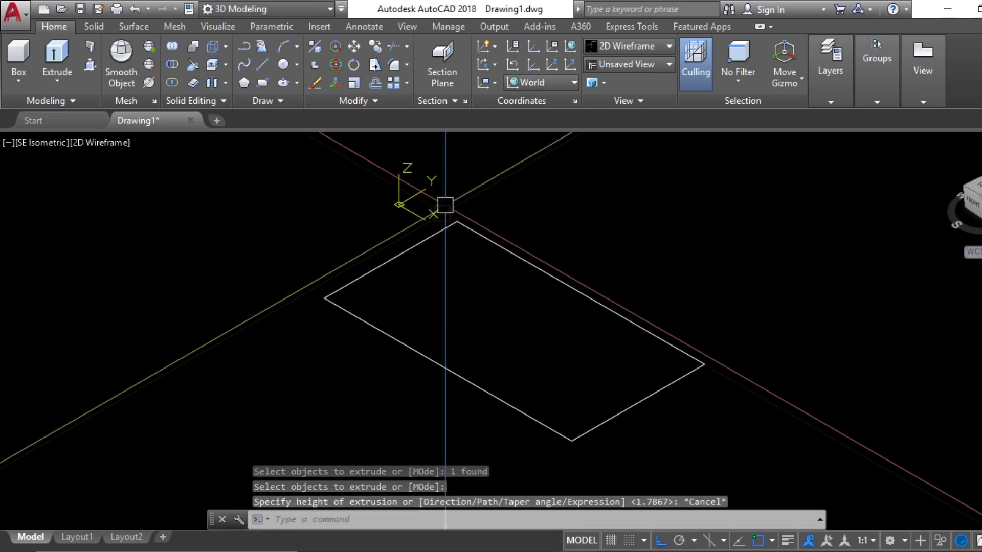
Step: In the top view, draw a diagonal polyline from the middle of the rectangle's left edge to its upper edge
{"action": "middle_click_drag", "start_coordinate": [542, 351], "coordinate": [555, 296]}
{"action": "scroll", "coordinate": [516, 279], "scroll_direction": "up", "scroll_amount": 2}
{"action": "scroll", "coordinate": [517, 278], "scroll_direction": "down", "scroll_amount": 2}
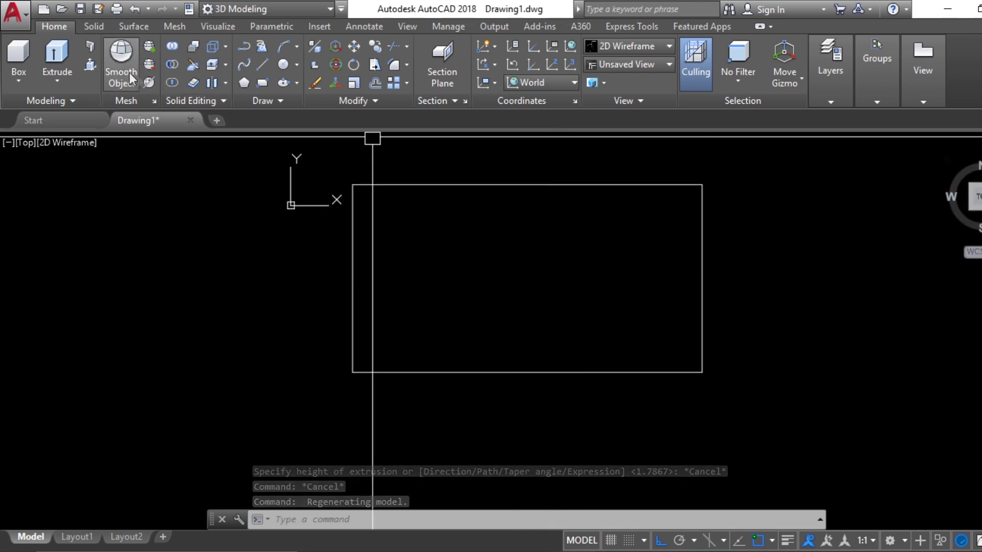
{"action": "type", "text": "pl"}
{"action": "key", "text": "Return"}
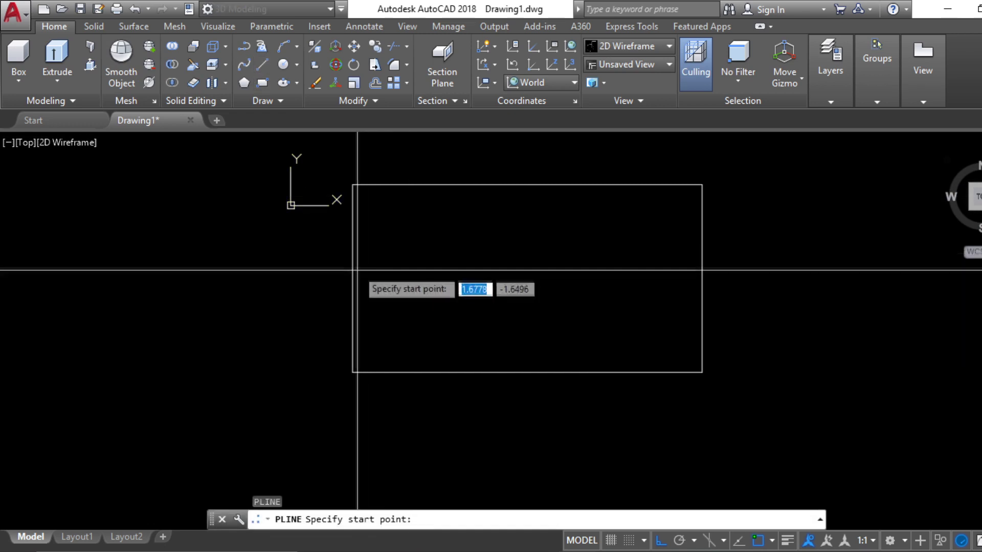
{"action": "left_click", "coordinate": [353, 274]}
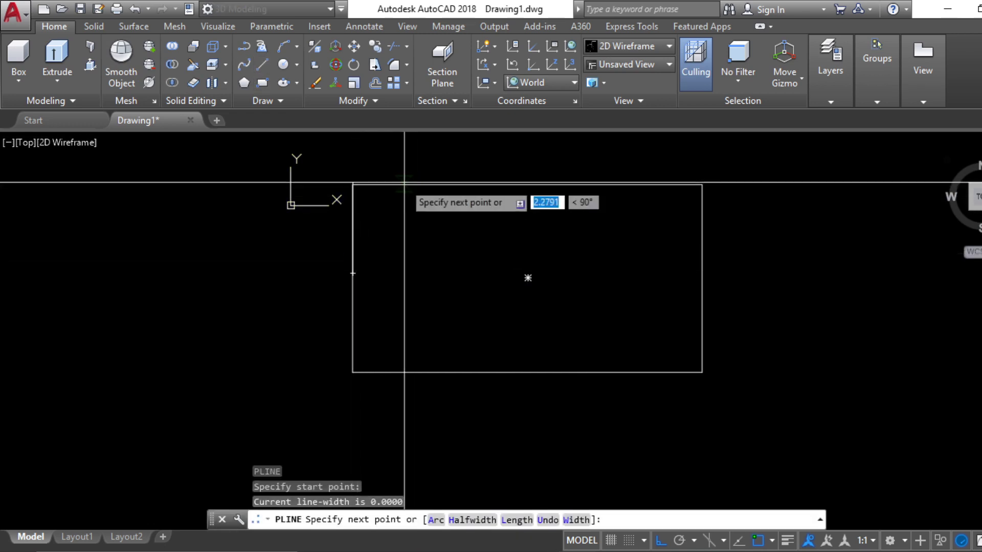
{"action": "key", "text": "Return"}
{"action": "key", "text": "Escape"}
Step: Mirror the diagonal polyline about the vertical line along the rectangle's left edge, keeping the original
{"action": "left_click", "coordinate": [391, 218]}
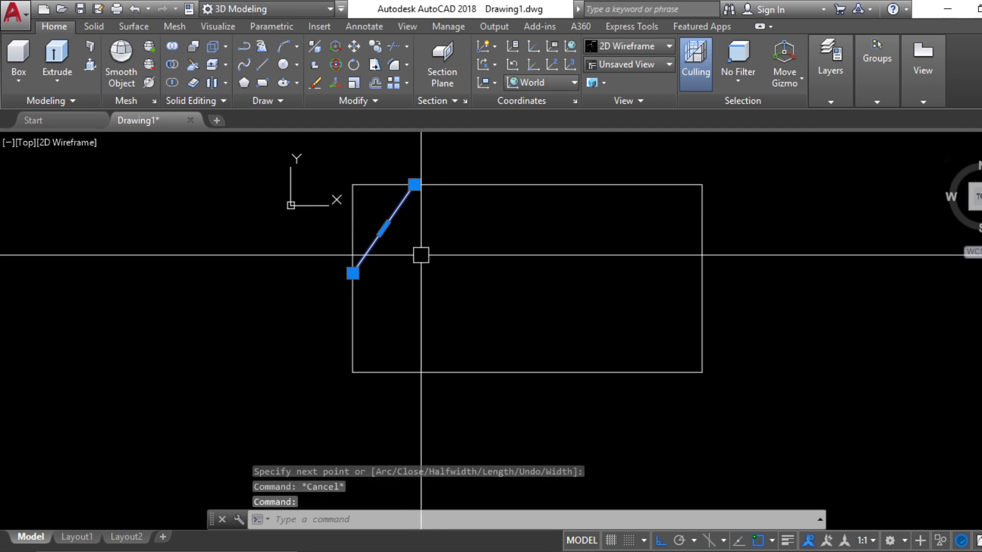
{"action": "type", "text": "mi"}
{"action": "key", "text": "Return"}
{"action": "left_click", "coordinate": [353, 274]}
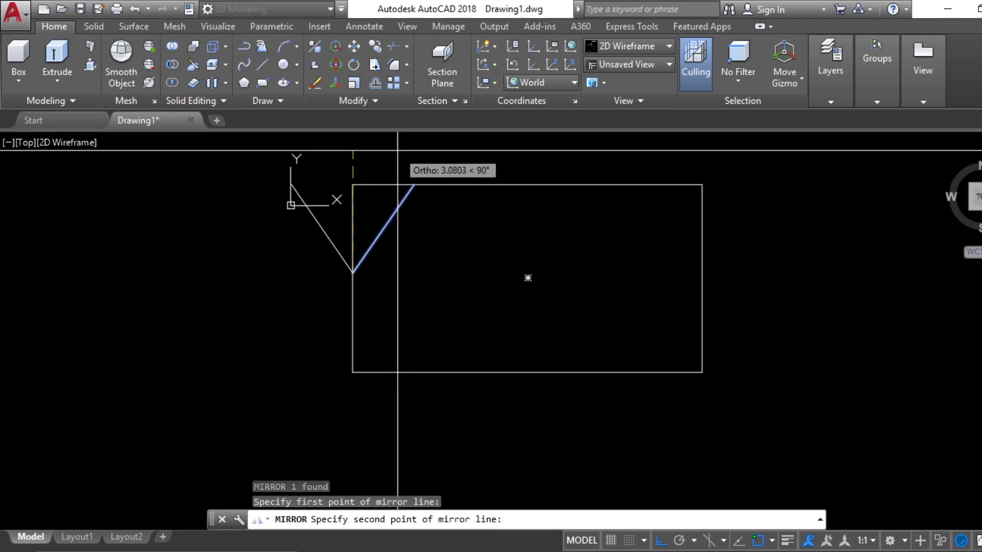
{"action": "left_click", "coordinate": [353, 159]}
{"action": "key", "text": "Return"}
{"action": "key", "text": "Escape"}
Step: Move the mirrored diagonal by its lower endpoint to the middle of the rectangle's right edge
{"action": "type", "text": "m"}
{"action": "key", "text": "Return"}
{"action": "left_click", "coordinate": [353, 273]}
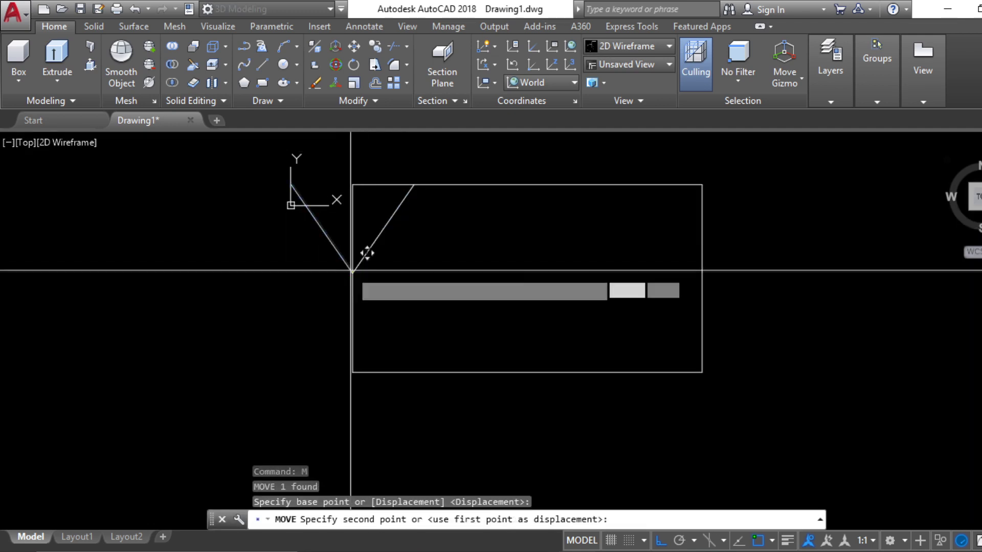
{"action": "key", "text": "Escape"}
{"action": "key", "text": "Escape"}
Step: Trim off the rectangle's two upper corners outside the diagonal lines
{"action": "type", "text": "tr"}
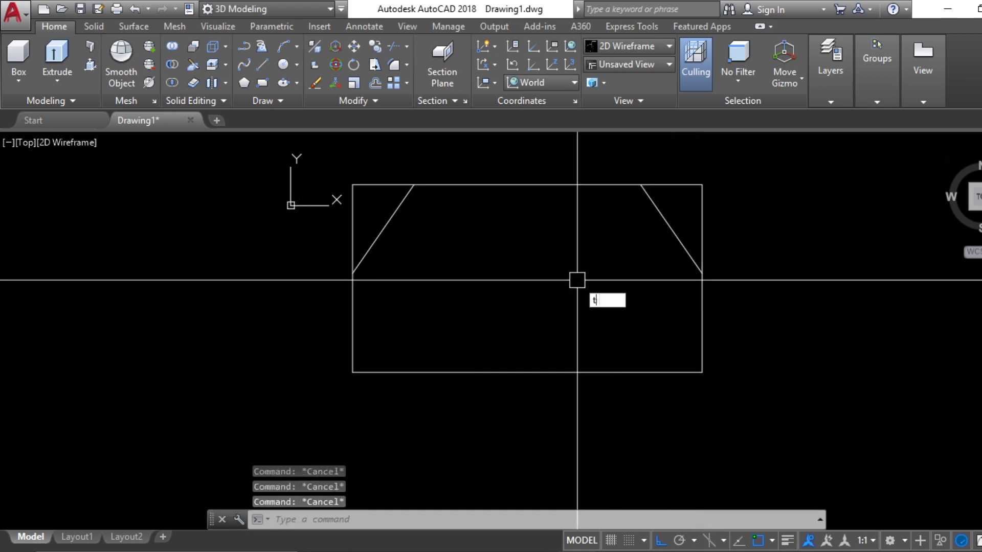
{"action": "key", "text": "Return"}
{"action": "left_click", "coordinate": [801, 310]}
{"action": "left_click", "coordinate": [363, 156]}
{"action": "key", "text": "Return"}
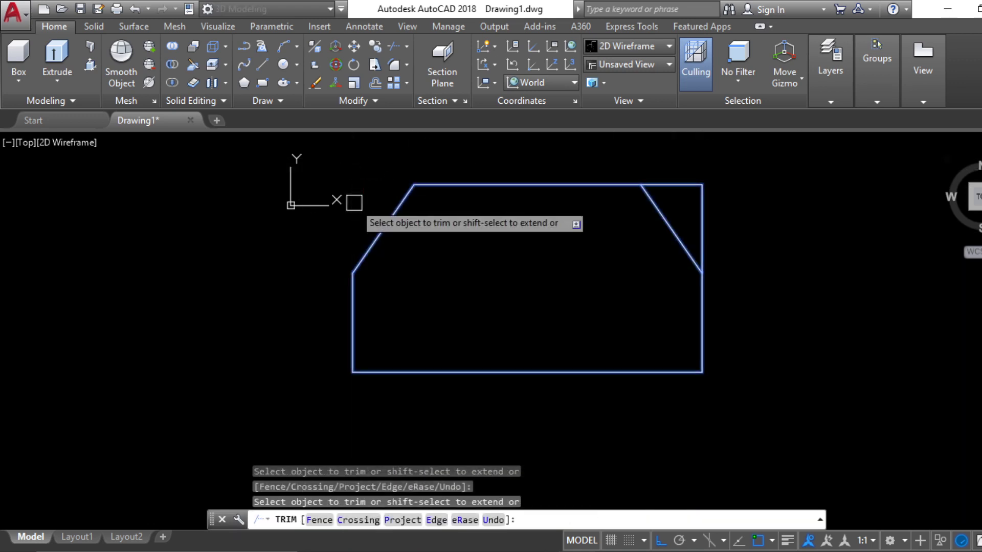
{"action": "key", "text": "Escape"}
{"action": "left_click", "coordinate": [400, 205]}
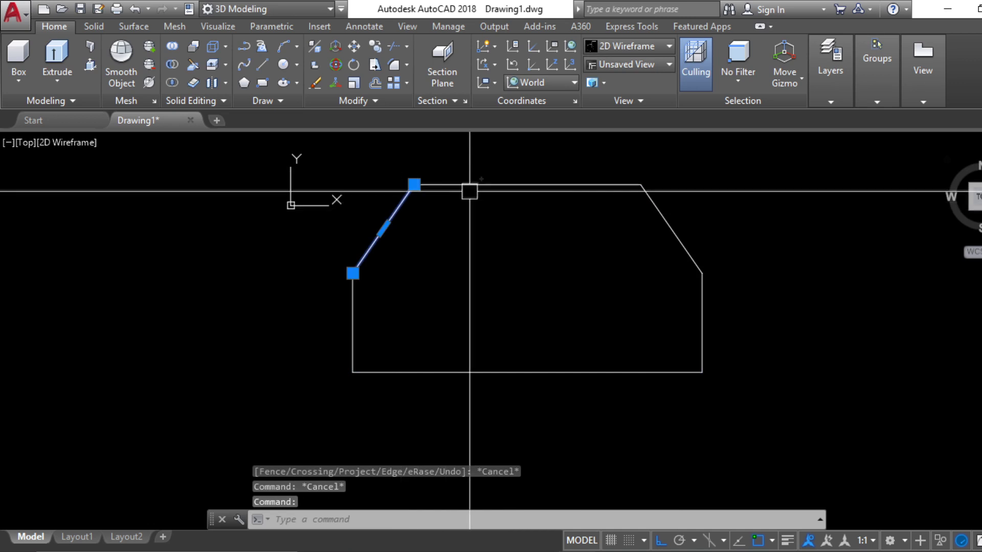
{"action": "key", "text": "Escape"}
Step: Fillet each pair of adjoining segments at radius 0 to join both diagonals with the top and side edges
{"action": "type", "text": "f"}
{"action": "key", "text": "Return"}
{"action": "left_click", "coordinate": [364, 256]}
{"action": "left_click", "coordinate": [400, 201]}
{"action": "key", "text": "Return"}
{"action": "left_click", "coordinate": [458, 183]}
{"action": "left_click", "coordinate": [609, 189]}
{"action": "key", "text": "Return"}
{"action": "left_click", "coordinate": [618, 189]}
{"action": "left_click", "coordinate": [646, 202]}
{"action": "key", "text": "Return"}
{"action": "left_click", "coordinate": [696, 264]}
{"action": "left_click", "coordinate": [696, 294]}
{"action": "key", "text": "Escape"}
{"action": "key", "text": "Escape"}
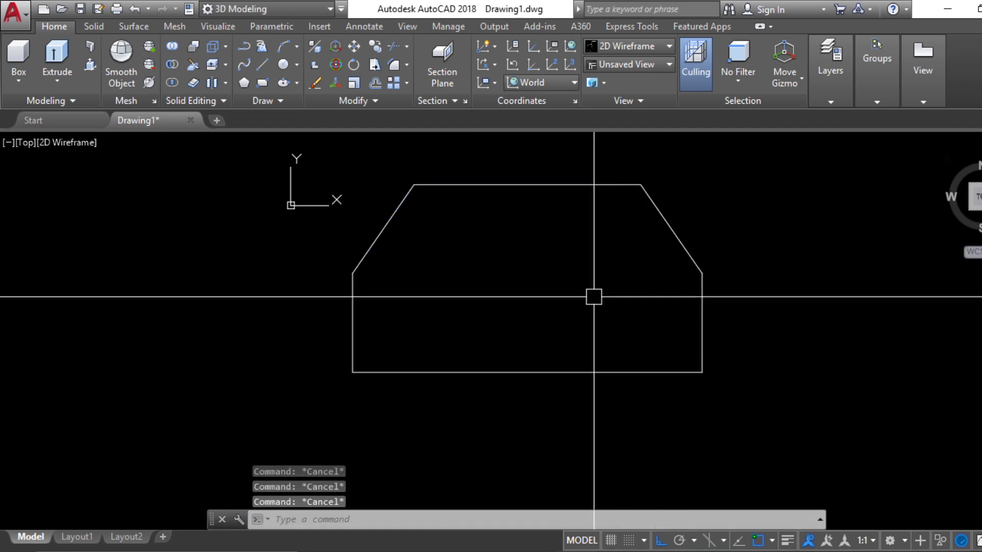
{"action": "type", "text": "f"}
{"action": "key", "text": "Return"}
{"action": "type", "text": "r"}
{"action": "key", "text": "Return"}
{"action": "type", "text": ".3"}
{"action": "key", "text": "Return"}
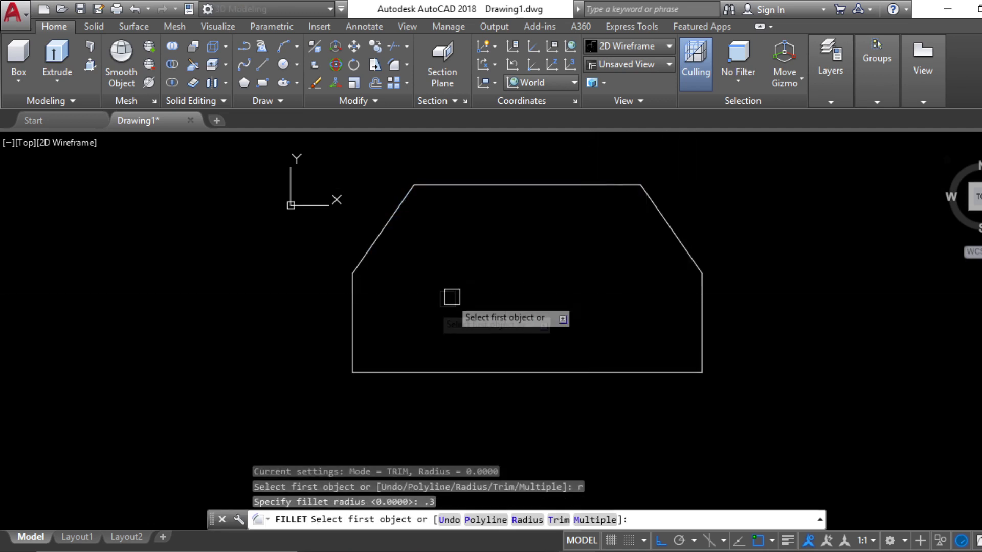
{"action": "left_click", "coordinate": [353, 309]}
{"action": "key", "text": "Escape"}
{"action": "key", "text": "Escape"}
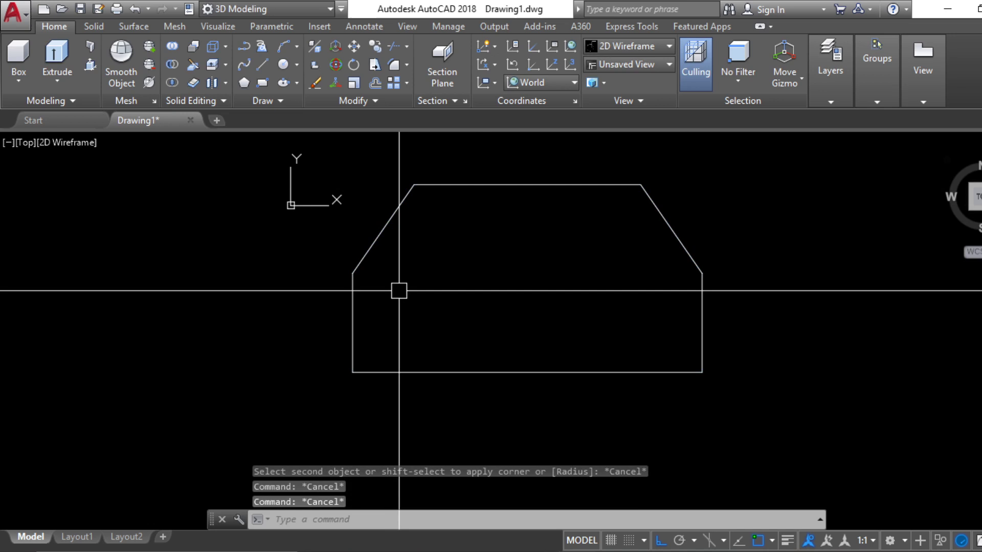
{"action": "type", "text": "f"}
{"action": "key", "text": "Return"}
{"action": "type", "text": "r"}
{"action": "key", "text": "Return"}
{"action": "type", "text": "."}
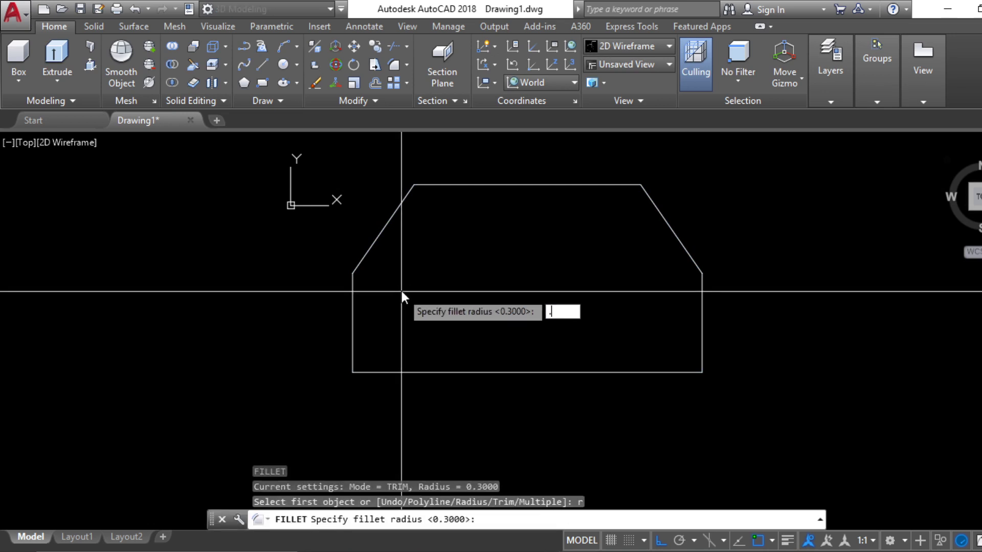
{"action": "type", "text": "3"}
{"action": "key", "text": "Return"}
{"action": "key", "text": "Escape"}
{"action": "key", "text": "Escape"}
{"action": "key", "text": "Escape"}
Step: Fillet the corner between the left vertical edge and the left diagonal with a radius of 1
{"action": "type", "text": "f"}
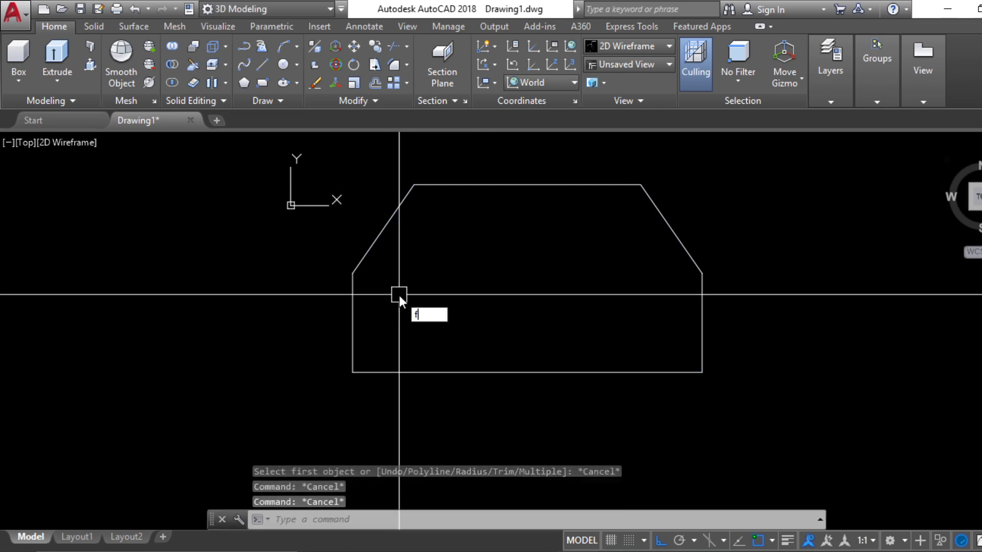
{"action": "key", "text": "Return"}
{"action": "type", "text": "r"}
{"action": "key", "text": "Return"}
{"action": "type", "text": "1"}
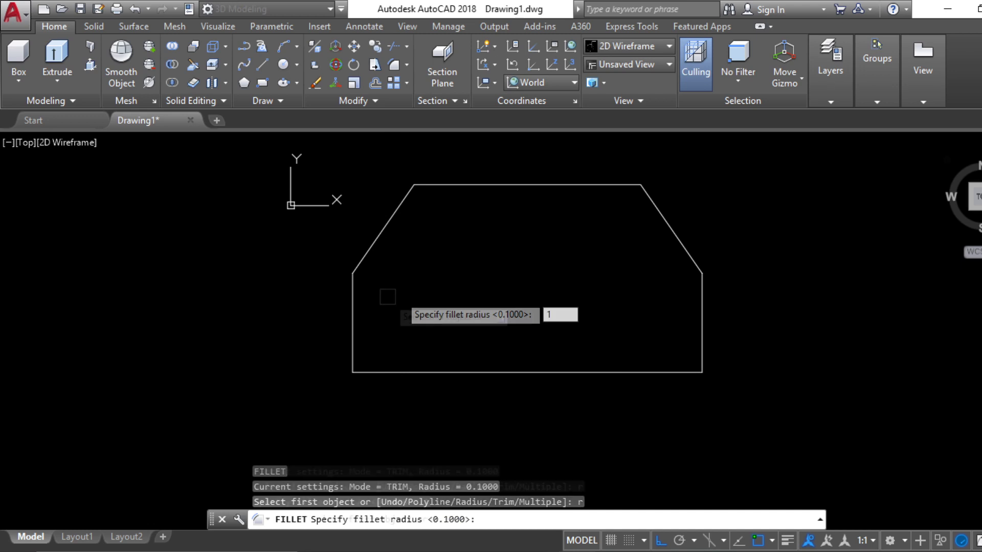
{"action": "key", "text": "Return"}
{"action": "left_click", "coordinate": [353, 292]}
{"action": "left_click", "coordinate": [393, 226]}
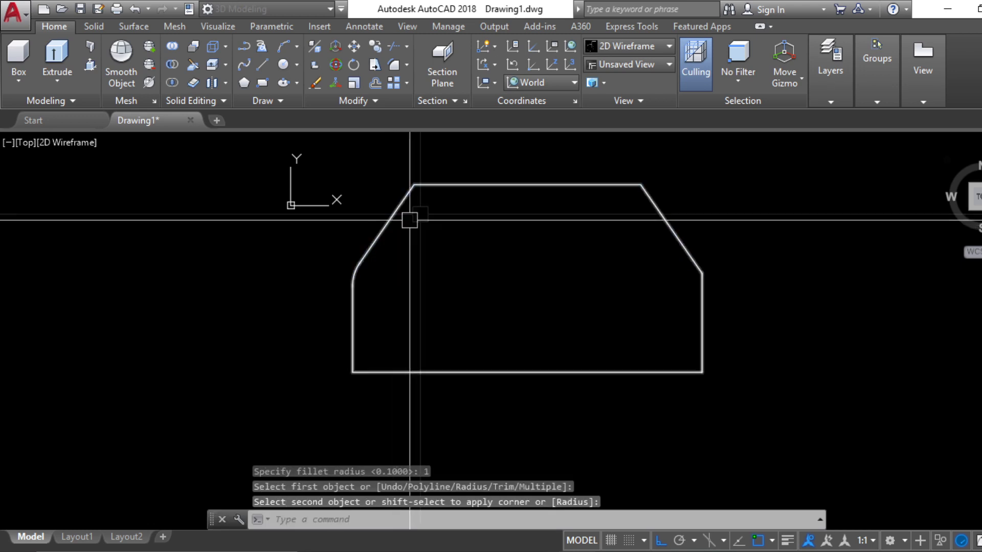
Step: Fillet the two top corners and the corner between the right diagonal and right vertical edge with the same radius
{"action": "key", "text": "Return"}
{"action": "left_click", "coordinate": [411, 199]}
{"action": "left_click", "coordinate": [458, 185]}
{"action": "key", "text": "Return"}
{"action": "left_click", "coordinate": [608, 186]}
{"action": "left_click", "coordinate": [651, 205]}
{"action": "key", "text": "Return"}
{"action": "left_click", "coordinate": [683, 247]}
{"action": "key", "text": "Escape"}
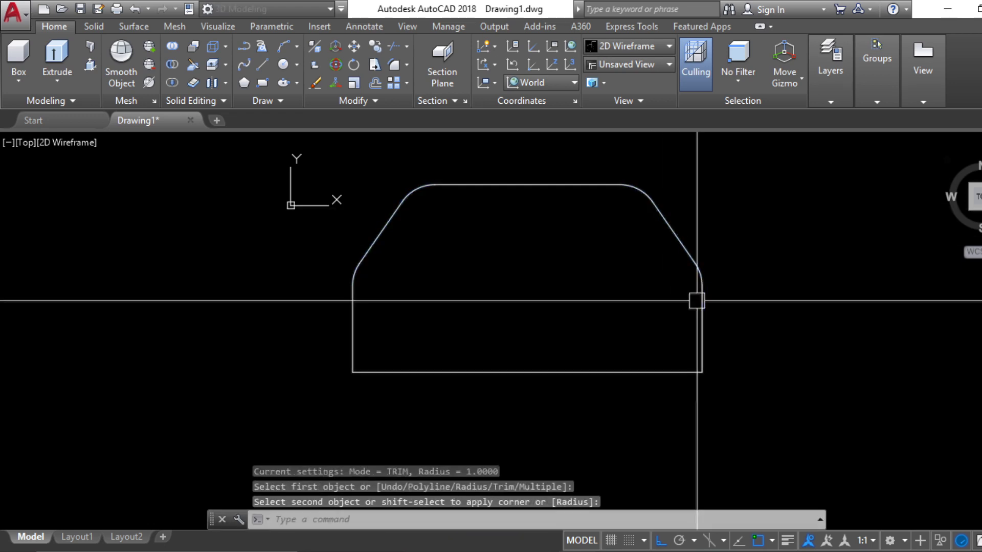
{"action": "scroll", "coordinate": [570, 333], "scroll_direction": "down", "scroll_amount": 3}
{"action": "scroll", "coordinate": [534, 307], "scroll_direction": "up", "scroll_amount": 3}
{"action": "key", "text": "Escape"}
{"action": "key", "text": "Escape"}
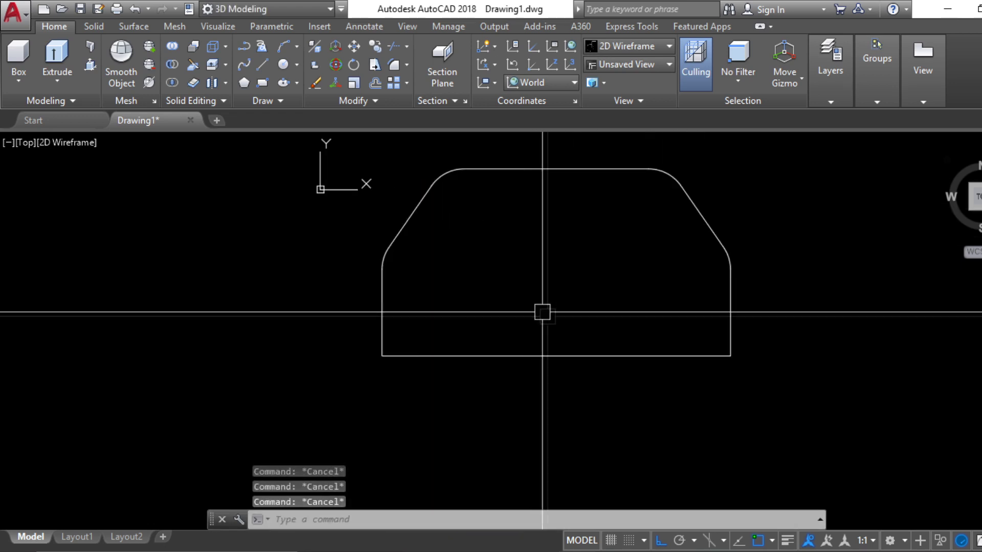
Step: Draw a circle with a radius of about 1.12 centred on the left part of the bottom edge
{"action": "type", "text": "c"}
{"action": "key", "text": "Return"}
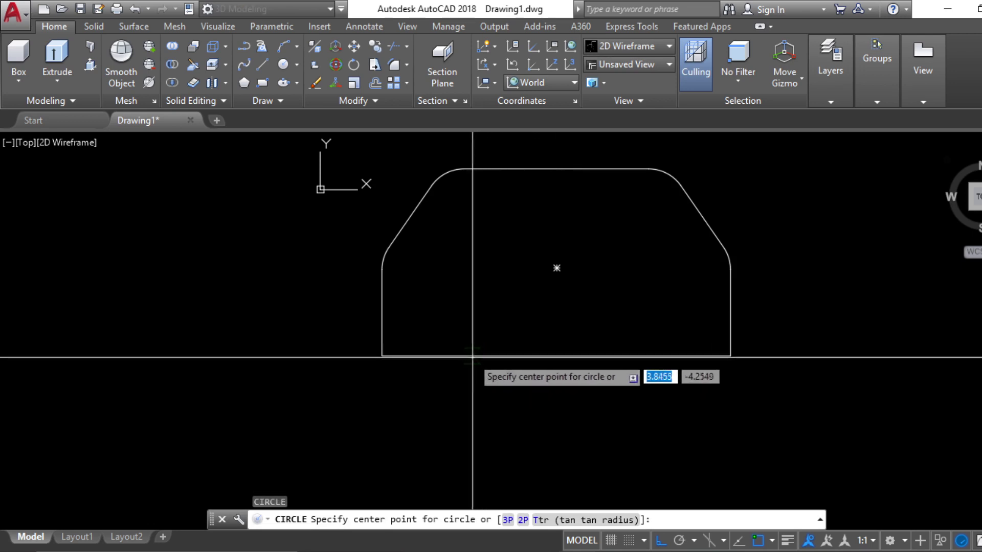
{"action": "left_click", "coordinate": [466, 356]}
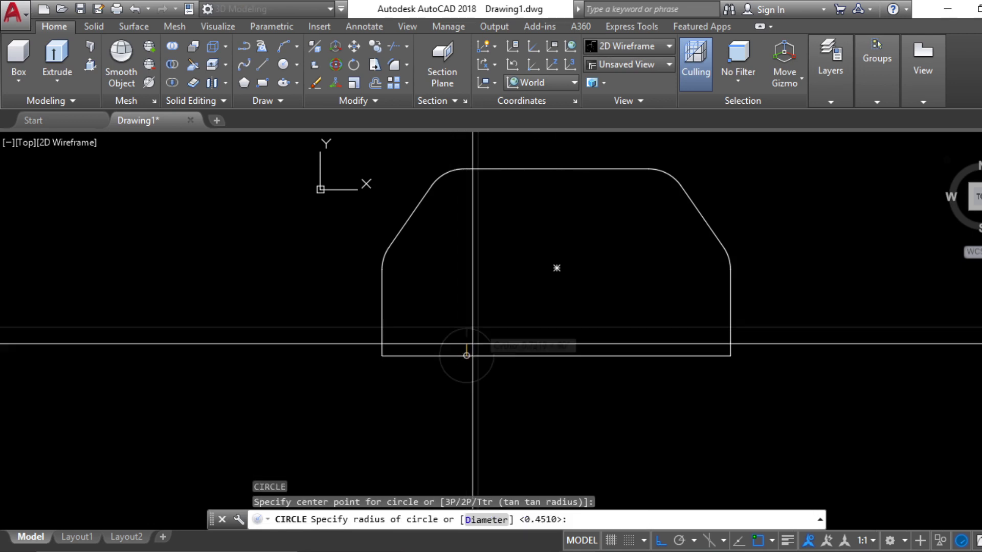
{"action": "left_click", "coordinate": [478, 311]}
{"action": "key", "text": "Escape"}
Step: Move the circle slightly to the right along the bottom edge
{"action": "left_click", "coordinate": [496, 319]}
{"action": "type", "text": "m"}
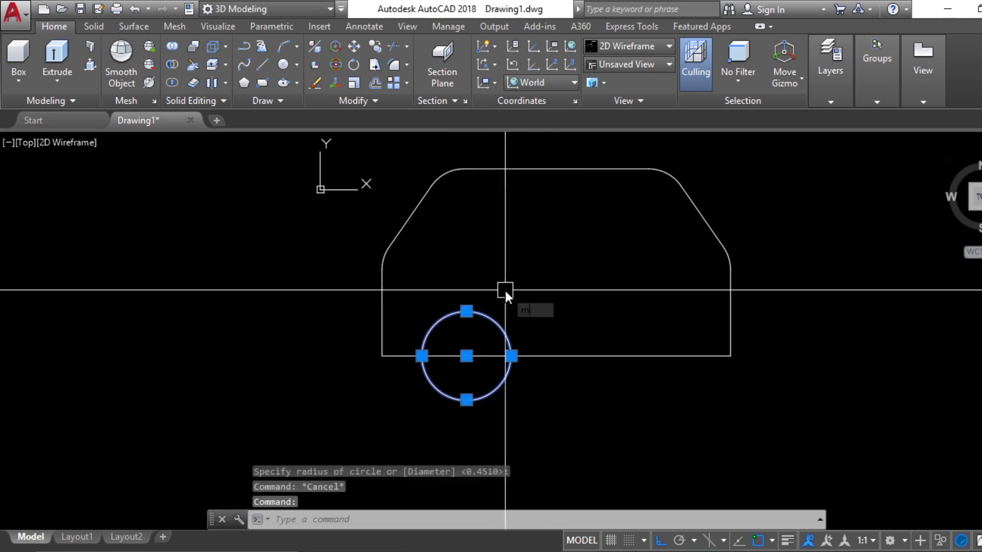
{"action": "key", "text": "Return"}
{"action": "left_click", "coordinate": [513, 274]}
{"action": "key", "text": "Escape"}
{"action": "key", "text": "Escape"}
{"action": "key", "text": "Escape"}
Step: Copy the circle horizontally to the right part of the bottom edge
{"action": "type", "text": "c"}
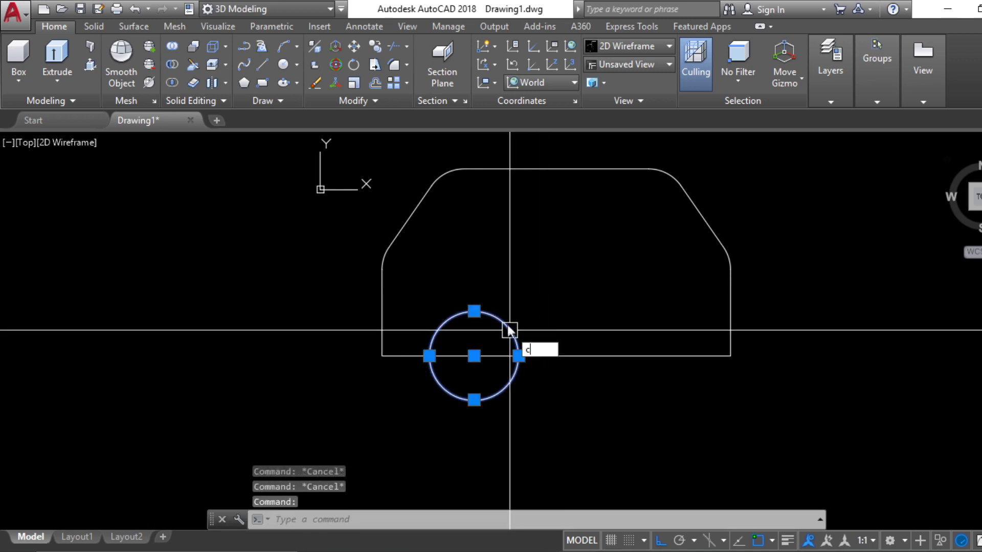
{"action": "type", "text": "o"}
{"action": "key", "text": "Return"}
{"action": "left_click", "coordinate": [493, 275]}
{"action": "left_click", "coordinate": [648, 301]}
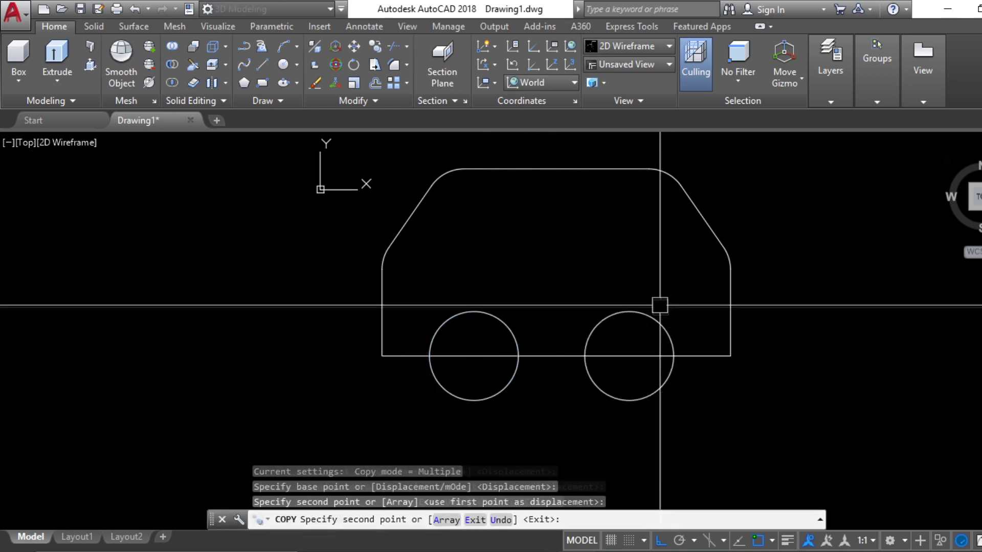
{"action": "key", "text": "Escape"}
{"action": "key", "text": "Escape"}
{"action": "key", "text": "Escape"}
{"action": "key", "text": "Escape"}
Step: Trim away the portions of the bottom edge that lie inside the two circles
{"action": "type", "text": "tr"}
{"action": "key", "text": "Return"}
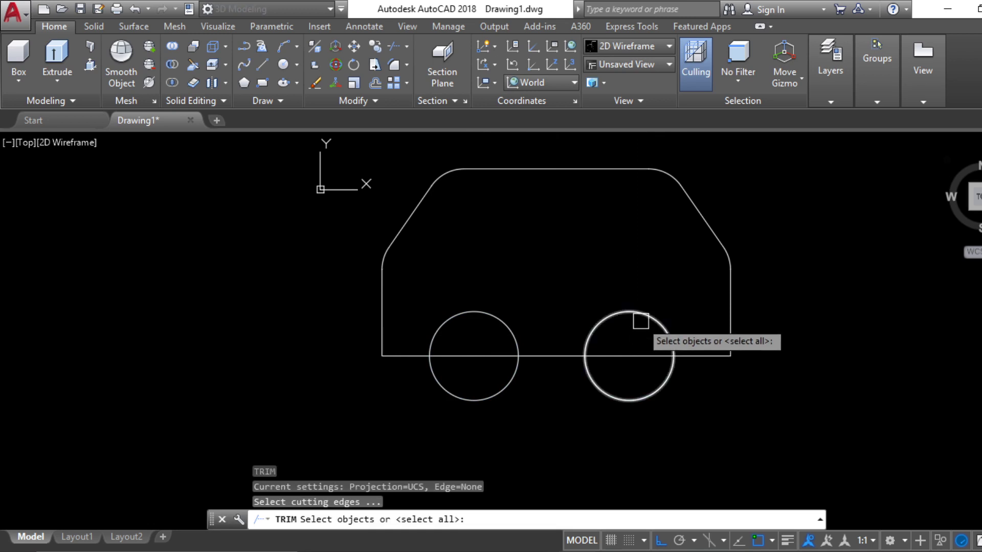
{"action": "left_click", "coordinate": [633, 314]}
{"action": "key", "text": "Return"}
{"action": "left_click", "coordinate": [609, 352]}
{"action": "key", "text": "Escape"}
{"action": "key", "text": "Escape"}
{"action": "key", "text": "Escape"}
Step: Trim the lower halves of both circles, using the remaining bottom edge segments as cutting edges
{"action": "type", "text": "tr"}
{"action": "key", "text": "Return"}
{"action": "left_click", "coordinate": [550, 355]}
{"action": "left_click", "coordinate": [410, 355]}
{"action": "key", "text": "Return"}
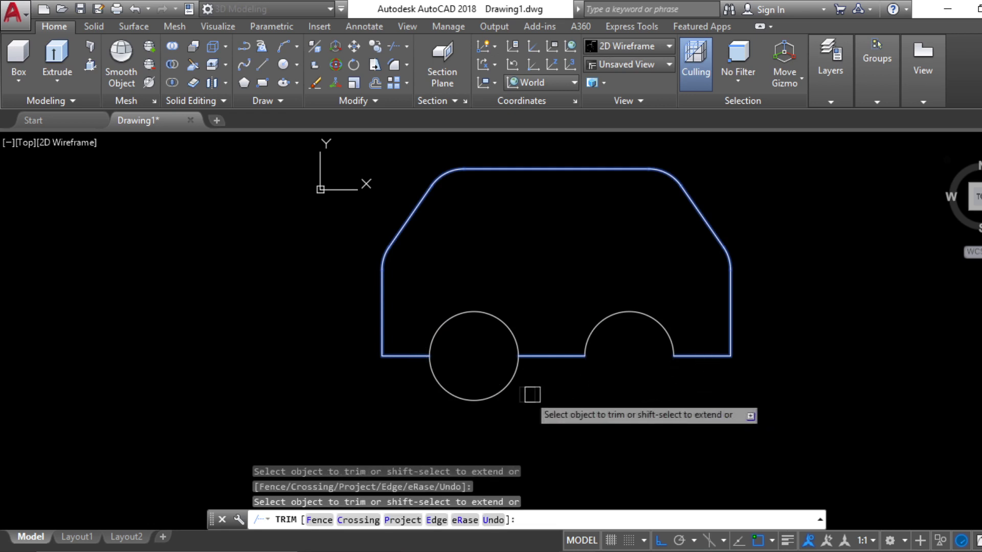
{"action": "key", "text": "Escape"}
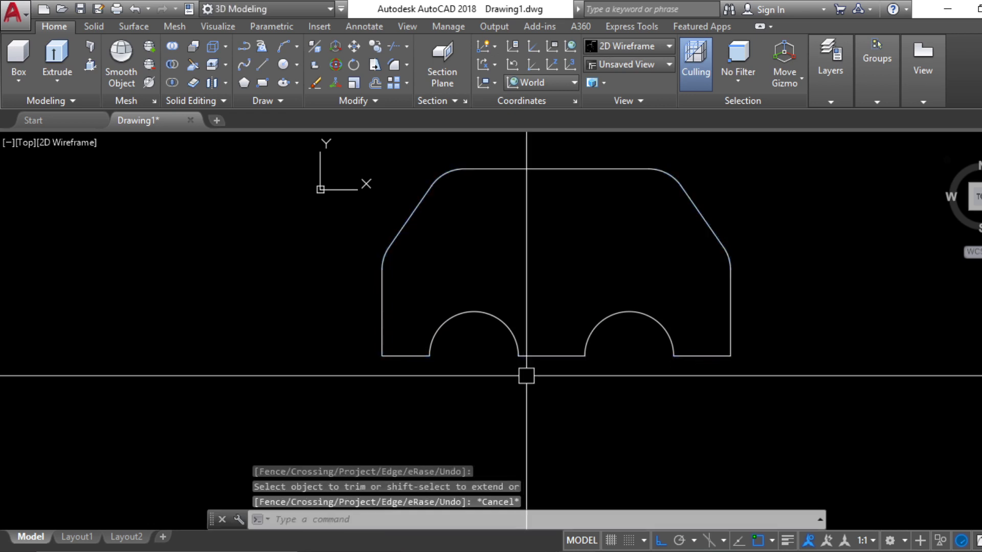
{"action": "key", "text": "Escape"}
Step: Undo the trimming of the two circles' lower halves
{"action": "left_click", "coordinate": [653, 419]}
{"action": "left_click", "coordinate": [626, 372]}
{"action": "key", "text": "Escape"}
{"action": "key", "text": "Escape"}
{"action": "key", "text": "Escape"}
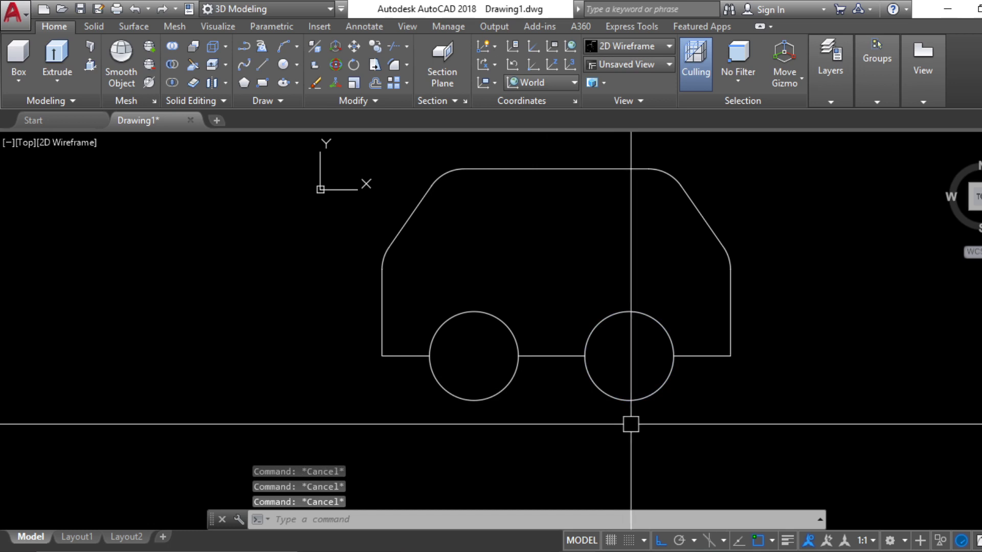
{"action": "key", "text": "Return"}
{"action": "key", "text": "Escape"}
Step: Draw a duplicate circle of radius 1.1237 at the centre of each existing circle
{"action": "type", "text": "c"}
{"action": "key", "text": "Return"}
{"action": "left_click", "coordinate": [629, 353]}
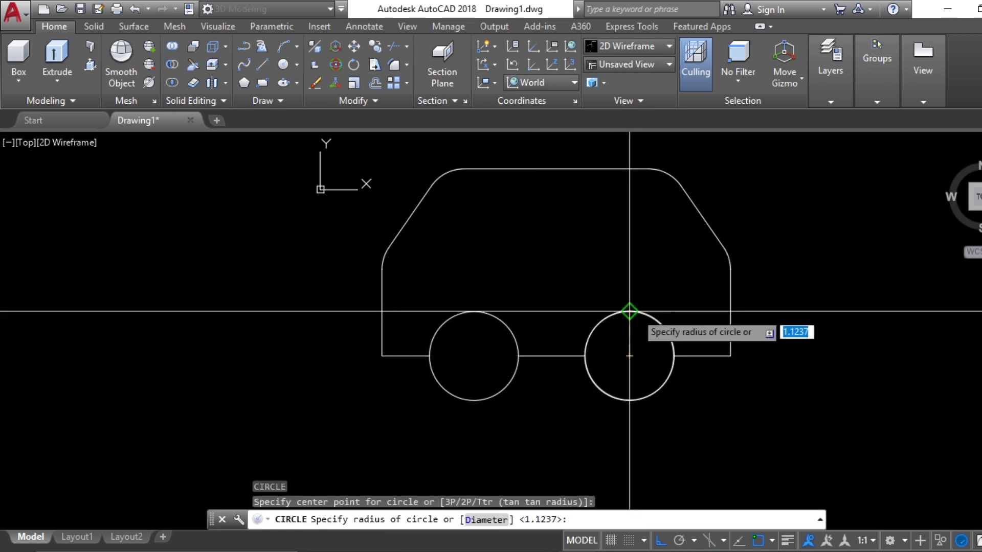
{"action": "key", "text": "Return"}
{"action": "key", "text": "Return"}
{"action": "key", "text": "Return"}
{"action": "left_click", "coordinate": [474, 356]}
{"action": "key", "text": "Return"}
{"action": "key", "text": "Return"}
{"action": "key", "text": "Escape"}
Step: Move one circle from each overlapping pair horizontally to the empty area left of the outline
{"action": "left_click", "coordinate": [488, 314]}
{"action": "left_click", "coordinate": [630, 311]}
{"action": "type", "text": "m"}
{"action": "key", "text": "Return"}
{"action": "left_click", "coordinate": [629, 356]}
{"action": "left_click", "coordinate": [291, 354]}
{"action": "key", "text": "Escape"}
{"action": "key", "text": "Escape"}
{"action": "left_click", "coordinate": [519, 376]}
{"action": "key", "text": "Escape"}
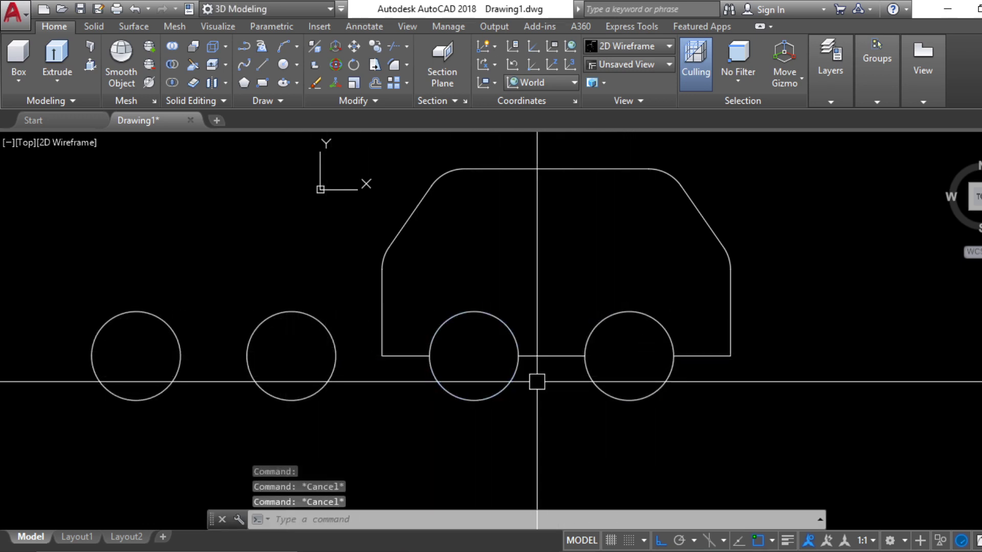
Step: Trim the lower halves of the two circles on the outline, leaving wheel-arch arcs above the bottom edge
{"action": "type", "text": "tr"}
{"action": "key", "text": "Return"}
{"action": "left_click", "coordinate": [537, 356]}
{"action": "left_click", "coordinate": [410, 359]}
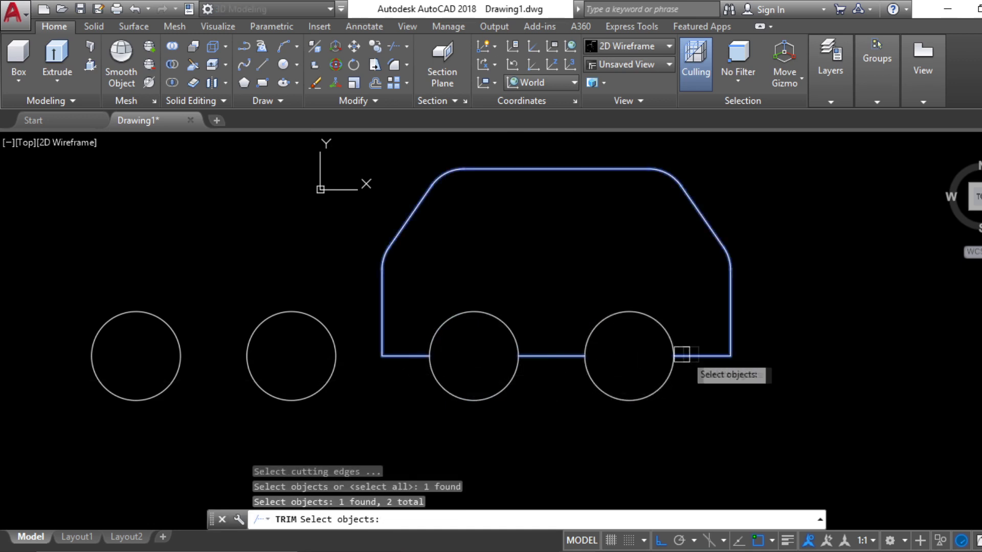
{"action": "key", "text": "Return"}
{"action": "left_click", "coordinate": [505, 390]}
{"action": "key", "text": "Escape"}
{"action": "key", "text": "Escape"}
Step: Try to join the left bottom segment to the first wheel arch using Fillet with radius 0
{"action": "scroll", "coordinate": [523, 352], "scroll_direction": "down", "scroll_amount": 3}
{"action": "middle_click_drag", "start_coordinate": [575, 384], "coordinate": [518, 375]}
{"action": "key", "text": "Escape"}
{"action": "left_click", "coordinate": [686, 393]}
{"action": "key", "text": "Escape"}
{"action": "key", "text": "Escape"}
{"action": "type", "text": "f"}
{"action": "key", "text": "Return"}
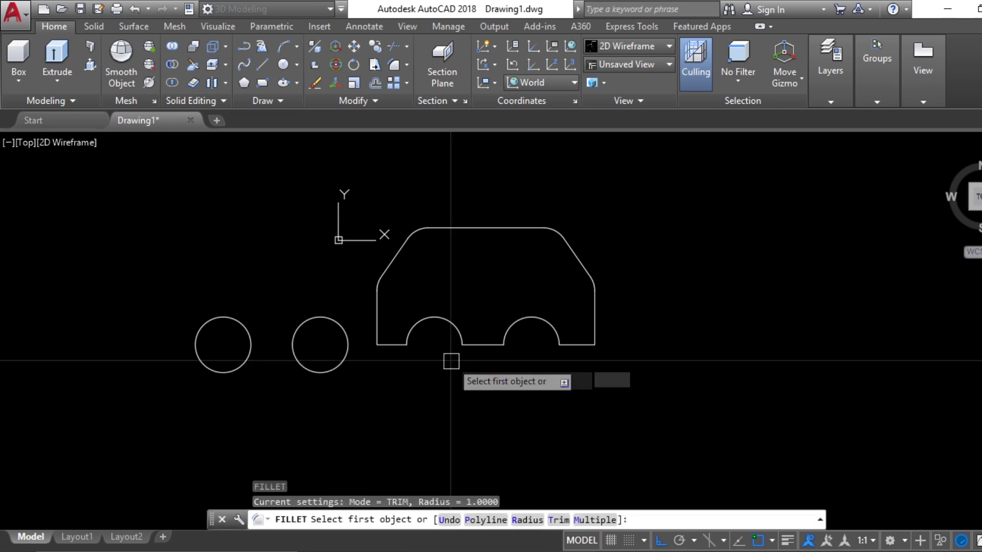
{"action": "type", "text": "r"}
{"action": "key", "text": "Return"}
{"action": "type", "text": "0"}
{"action": "key", "text": "Return"}
{"action": "scroll", "coordinate": [420, 340], "scroll_direction": "up", "scroll_amount": 4}
{"action": "left_click", "coordinate": [359, 351]}
{"action": "left_click", "coordinate": [398, 330]}
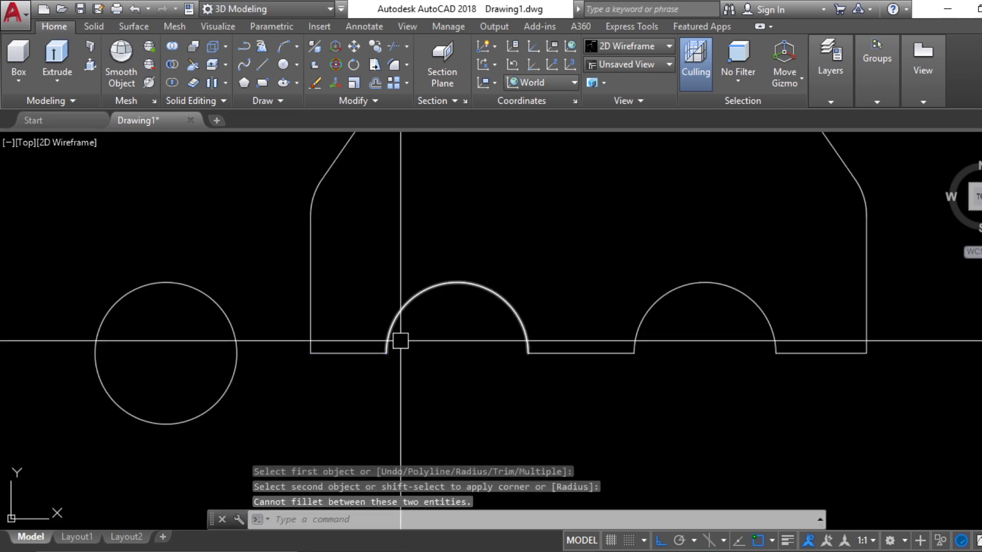
Step: Try to join the middle bottom segment to the wheel arches with a zero-radius fillet
{"action": "key", "text": "Return"}
{"action": "left_click", "coordinate": [541, 352]}
{"action": "key", "text": "Return"}
{"action": "left_click", "coordinate": [620, 353]}
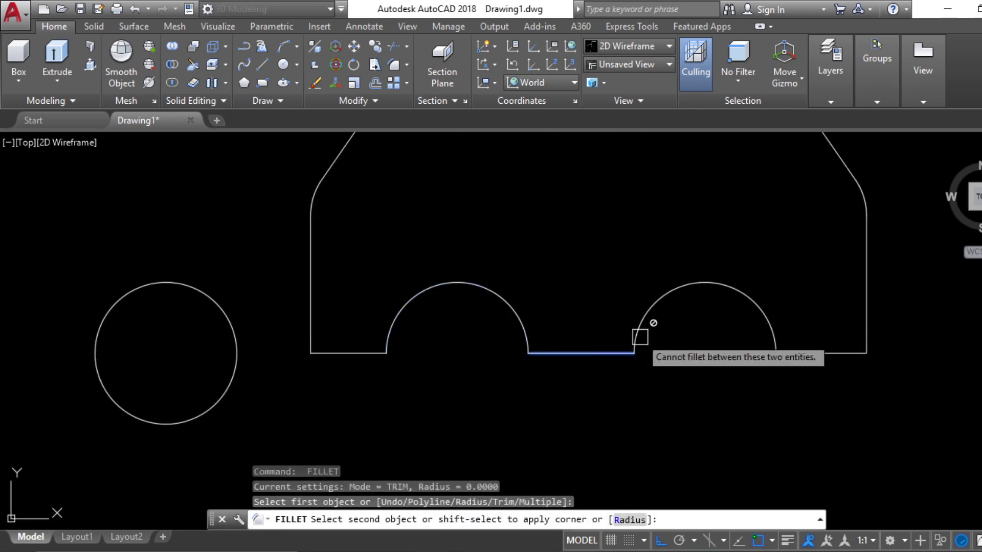
{"action": "left_click", "coordinate": [638, 337]}
{"action": "key", "text": "Escape"}
Step: Examine which segments and wheel-arch arcs belong to the same object along the outline's bottom edge
{"action": "left_click", "coordinate": [661, 297]}
{"action": "scroll", "coordinate": [647, 320], "scroll_direction": "down", "scroll_amount": 2}
{"action": "left_click", "coordinate": [715, 325]}
{"action": "key", "text": "Escape"}
{"action": "middle_click_drag", "start_coordinate": [757, 366], "coordinate": [584, 385]}
{"action": "scroll", "coordinate": [435, 369], "scroll_direction": "up", "scroll_amount": 4}
{"action": "left_click", "coordinate": [421, 371]}
{"action": "key", "text": "Escape"}
{"action": "left_click", "coordinate": [436, 345]}
{"action": "key", "text": "Escape"}
{"action": "left_click", "coordinate": [424, 359]}
{"action": "scroll", "coordinate": [410, 367], "scroll_direction": "down", "scroll_amount": 4}
{"action": "key", "text": "Escape"}
{"action": "key", "text": "Escape"}
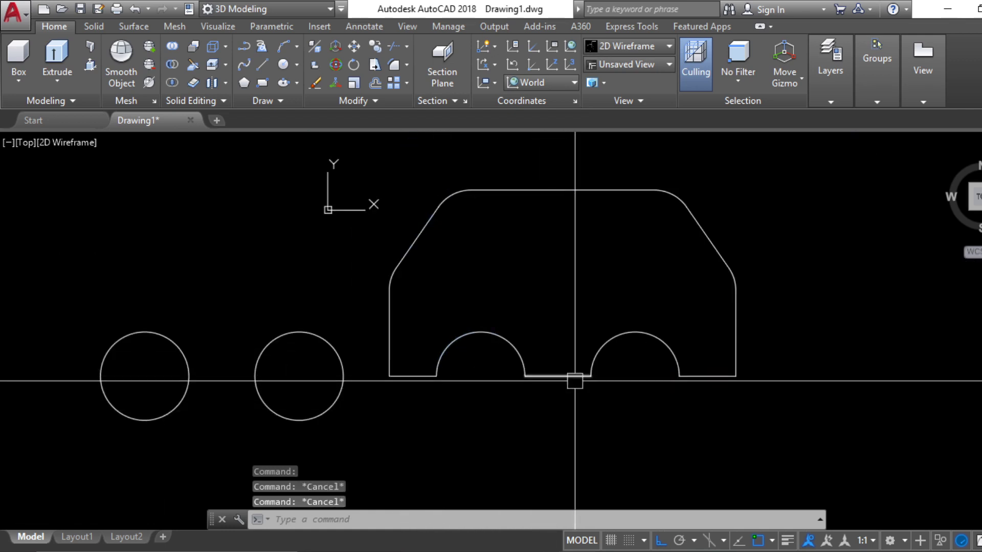
{"action": "key", "text": "Escape"}
{"action": "left_click", "coordinate": [715, 376]}
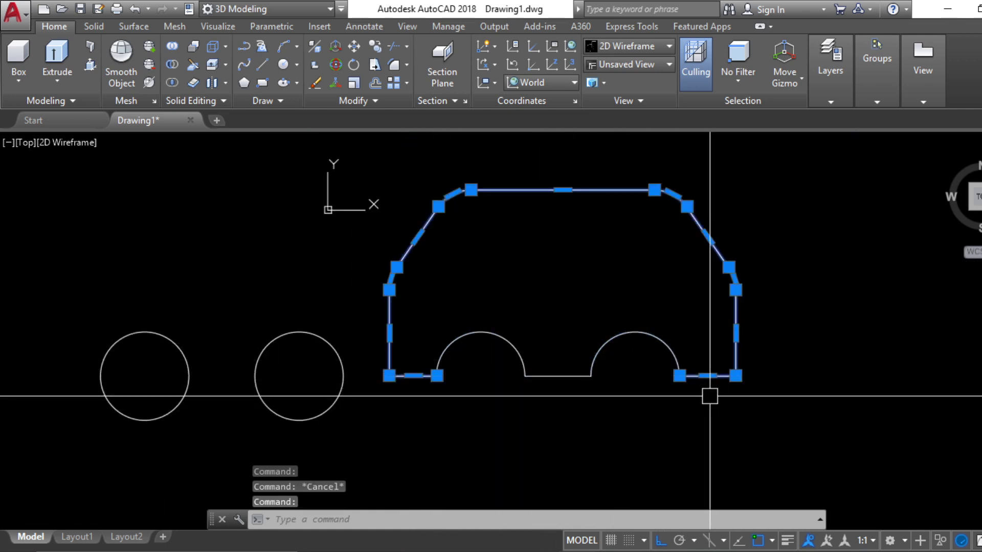
{"action": "key", "text": "Escape"}
{"action": "scroll", "coordinate": [448, 386], "scroll_direction": "up", "scroll_amount": 2}
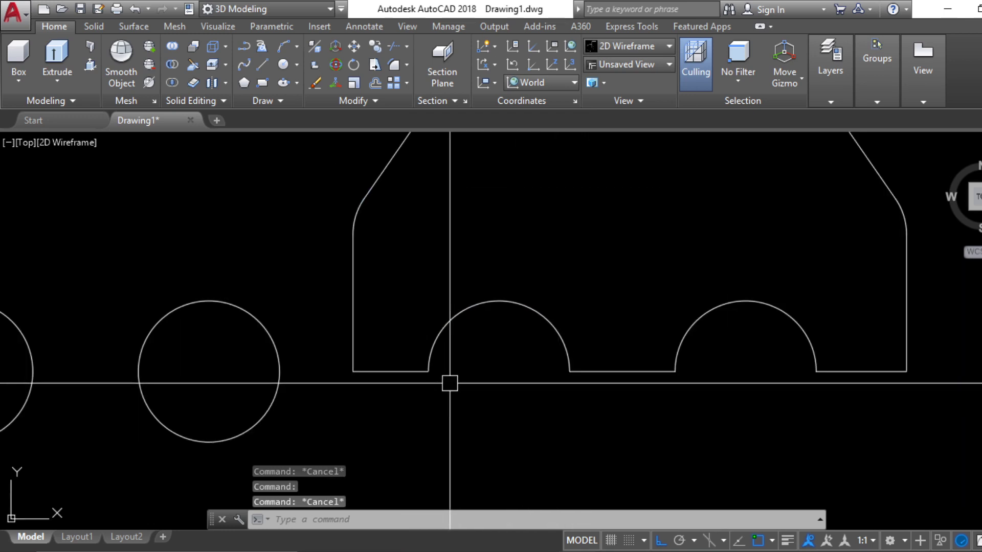
{"action": "left_click", "coordinate": [391, 372]}
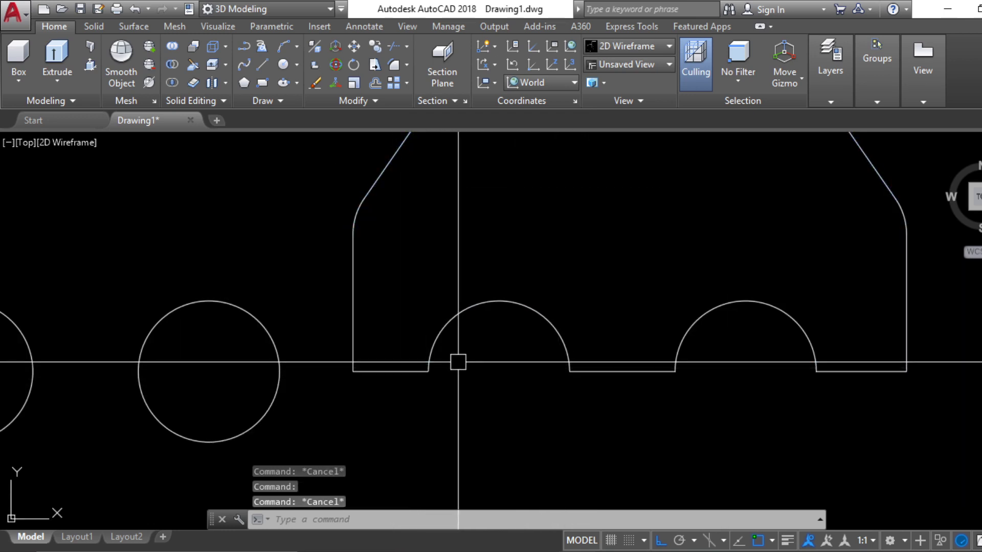
Step: Start a polyline at the outline's lower-left corner, along the bottom edge and with arc segments through the first arch's top to its far end
{"action": "type", "text": "l"}
{"action": "key", "text": "Return"}
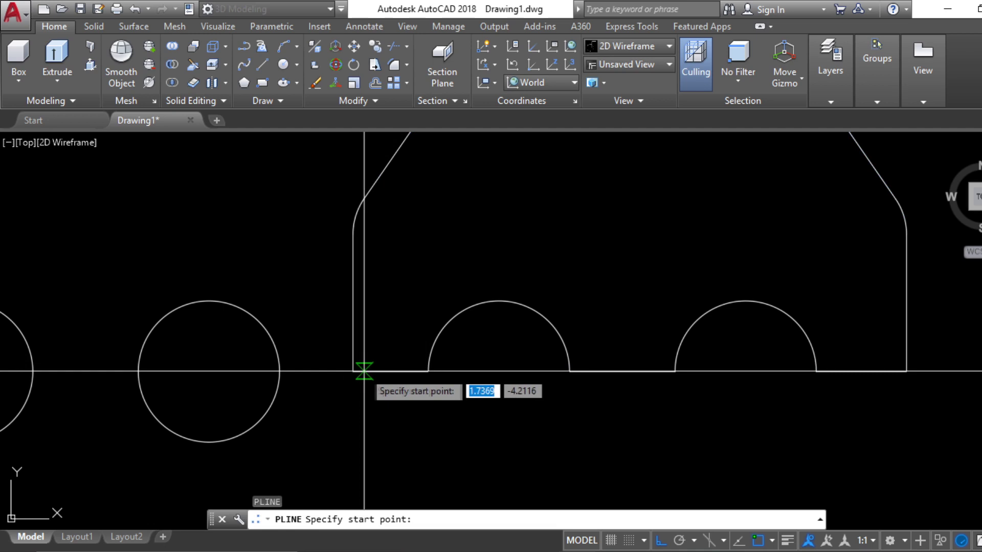
{"action": "left_click", "coordinate": [353, 371]}
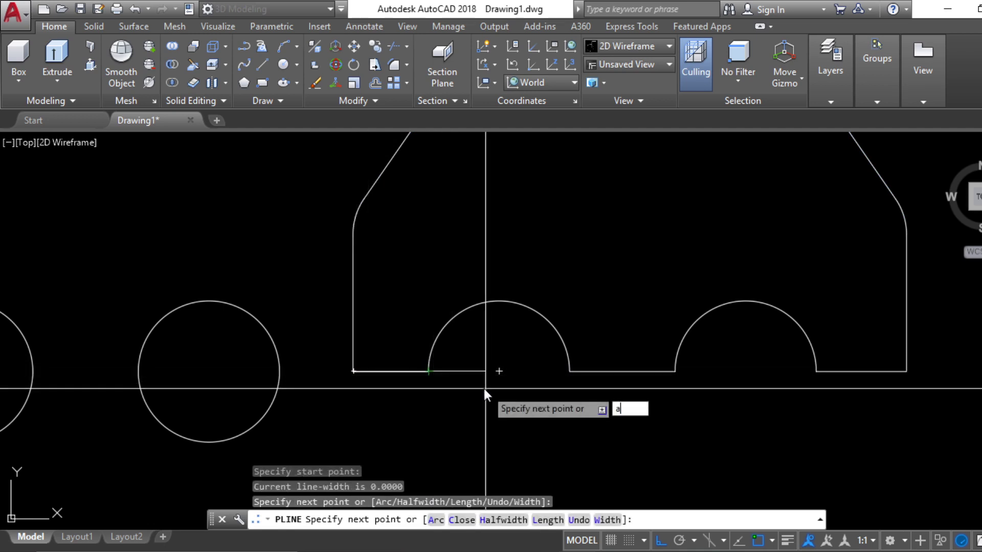
{"action": "type", "text": "a"}
{"action": "key", "text": "Return"}
{"action": "left_click", "coordinate": [500, 301]}
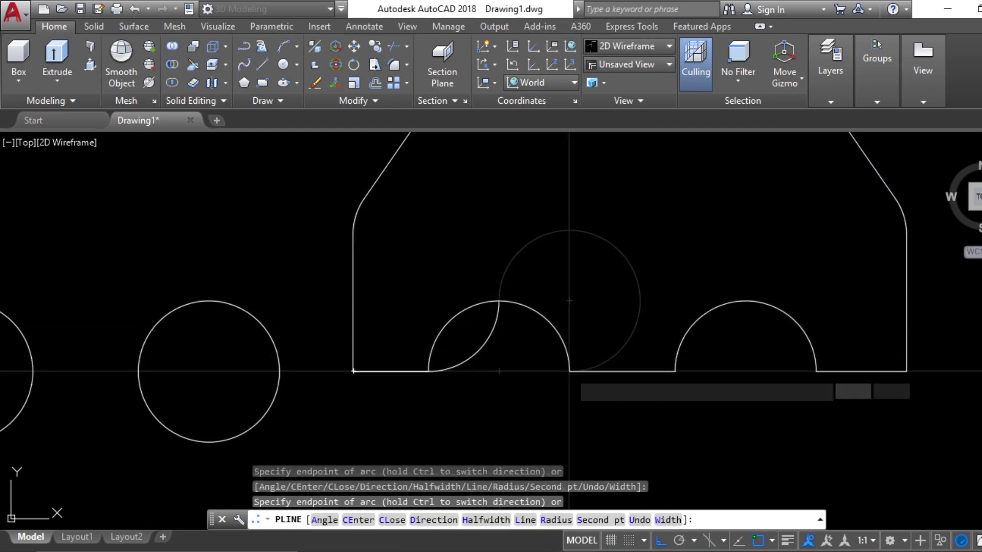
Step: Continue the polyline straight to the second wheel arch and with arc segments through its top to its far end
{"action": "type", "text": "l"}
{"action": "key", "text": "Return"}
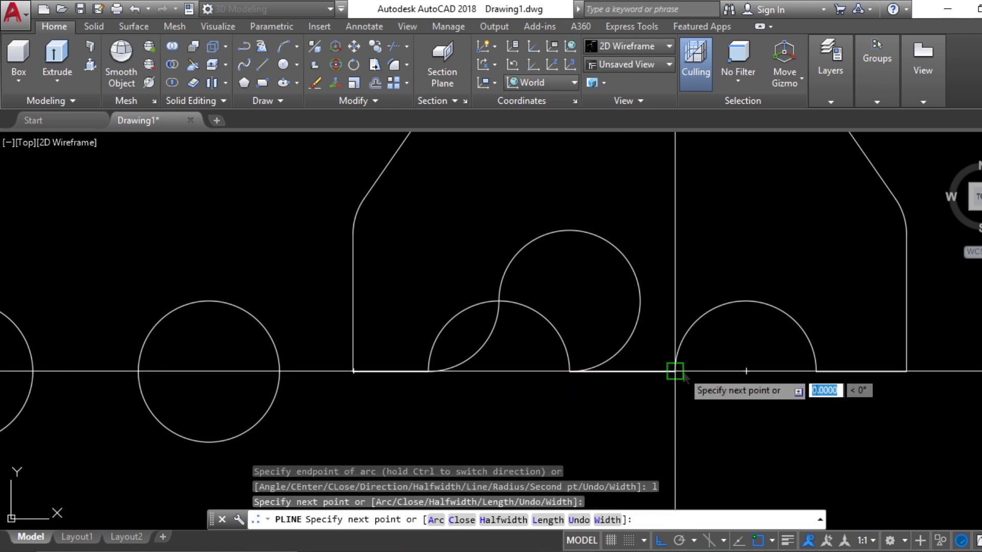
{"action": "left_click", "coordinate": [674, 372]}
{"action": "type", "text": "a"}
{"action": "key", "text": "Return"}
{"action": "left_click", "coordinate": [745, 302]}
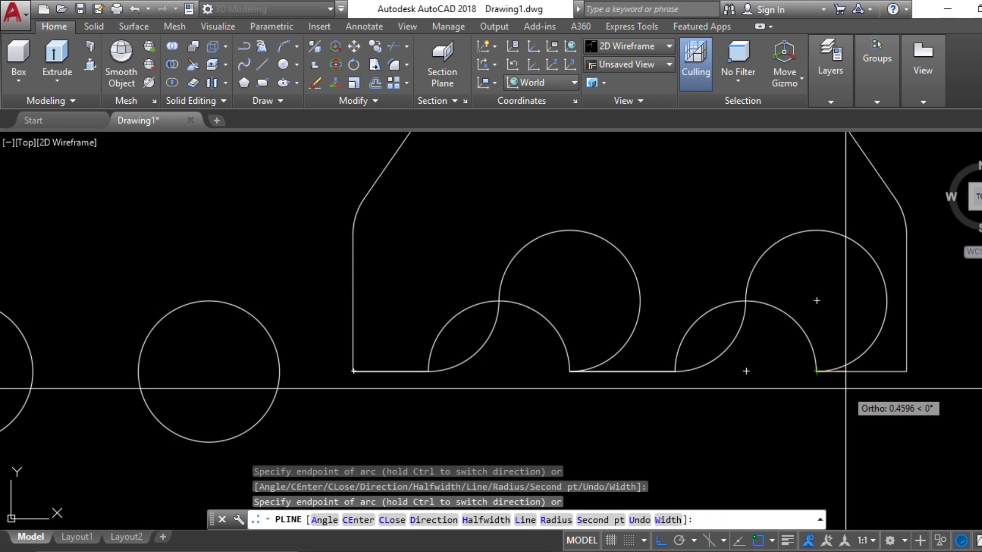
Step: Finish the polyline with a short straight segment along the bottom edge past the second wheel arch
{"action": "type", "text": "l"}
{"action": "key", "text": "Return"}
{"action": "scroll", "coordinate": [853, 372], "scroll_direction": "up", "scroll_amount": 4}
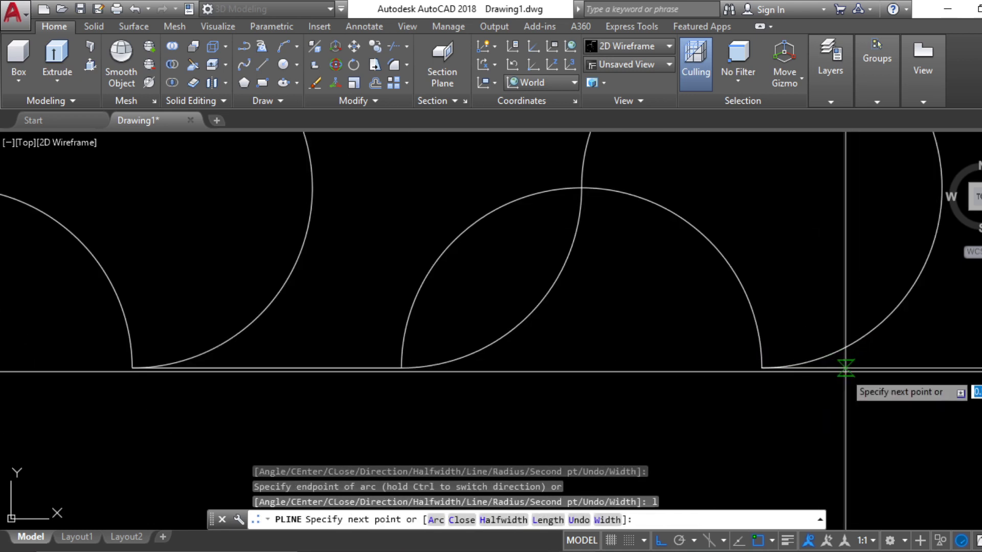
{"action": "left_click", "coordinate": [845, 372]}
{"action": "key", "text": "Return"}
{"action": "key", "text": "Escape"}
{"action": "scroll", "coordinate": [836, 384], "scroll_direction": "down", "scroll_amount": 6}
{"action": "middle_click_drag", "start_coordinate": [844, 388], "coordinate": [808, 412]}
{"action": "key", "text": "Escape"}
{"action": "key", "text": "Escape"}
Step: Draw a short vertical polyline crossing the bottom edge near the outline's lower-right corner
{"action": "scroll", "coordinate": [809, 412], "scroll_direction": "up", "scroll_amount": 6}
{"action": "type", "text": "p"}
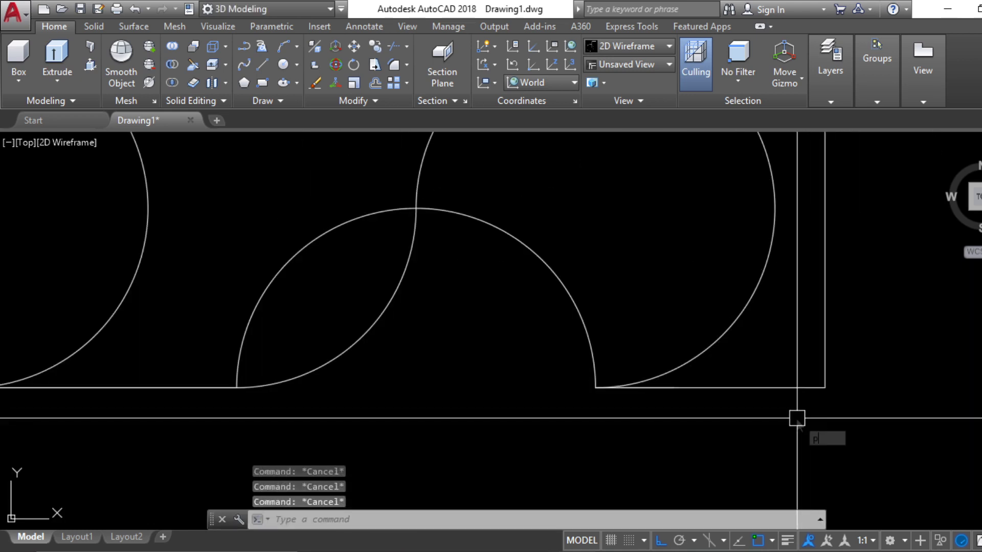
{"action": "type", "text": "l"}
{"action": "key", "text": "Return"}
{"action": "left_click", "coordinate": [779, 349]}
{"action": "left_click", "coordinate": [784, 467]}
{"action": "key", "text": "Return"}
Step: Draw a short vertical polyline crossing the bottom edge near the outline's lower-left corner
{"action": "scroll", "coordinate": [784, 467], "scroll_direction": "down", "scroll_amount": 4}
{"action": "key", "text": "Return"}
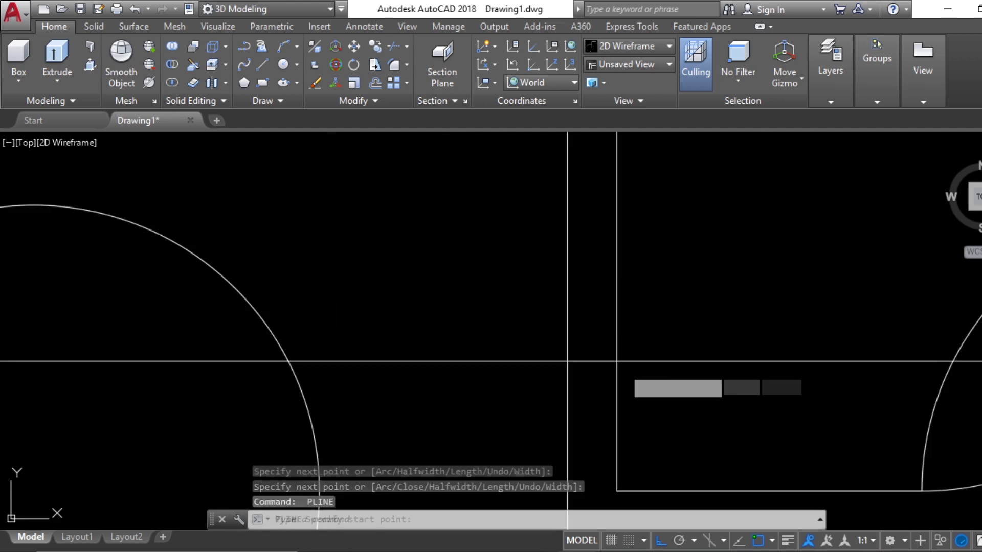
{"action": "left_click", "coordinate": [699, 368]}
{"action": "middle_click_drag", "start_coordinate": [684, 510], "coordinate": [643, 335]}
{"action": "left_click", "coordinate": [653, 402]}
{"action": "key", "text": "Return"}
Step: Reshape the new polyline's first two arc segments by stretching their midpoints onto the first wheel arch
{"action": "left_click", "coordinate": [716, 316]}
{"action": "scroll", "coordinate": [696, 365], "scroll_direction": "down", "scroll_amount": 1}
{"action": "middle_click_drag", "start_coordinate": [701, 371], "coordinate": [586, 386]}
{"action": "scroll", "coordinate": [766, 311], "scroll_direction": "down", "scroll_amount": 2}
{"action": "left_click", "coordinate": [782, 306]}
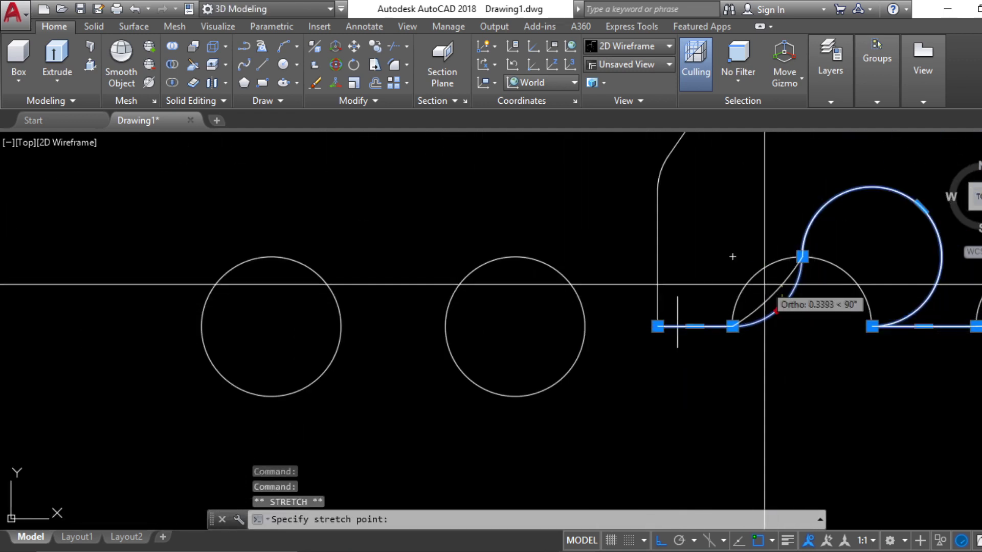
{"action": "left_click", "coordinate": [776, 261]}
{"action": "left_click", "coordinate": [921, 207]}
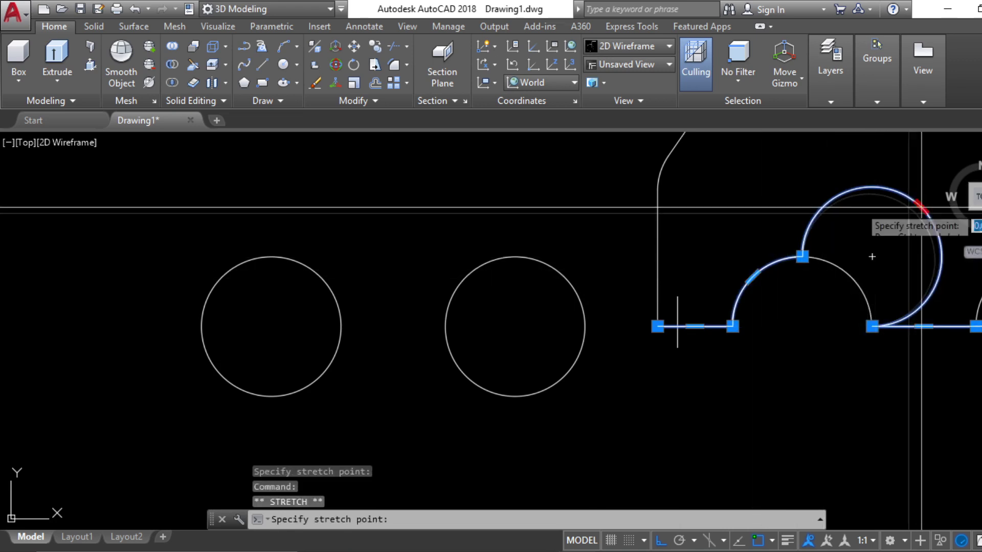
{"action": "left_click", "coordinate": [852, 276]}
Step: Reshape the polyline's other two arc segments by stretching their midpoints onto the second wheel arch
{"action": "scroll", "coordinate": [830, 327], "scroll_direction": "down", "scroll_amount": 3}
{"action": "middle_click_drag", "start_coordinate": [829, 326], "coordinate": [538, 324]}
{"action": "scroll", "coordinate": [608, 306], "scroll_direction": "up", "scroll_amount": 6}
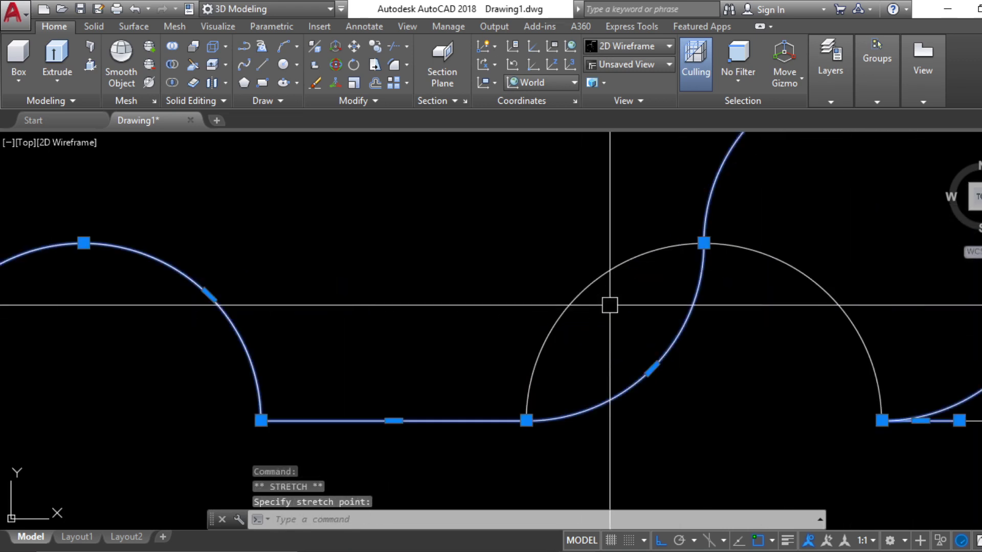
{"action": "left_click", "coordinate": [652, 369]}
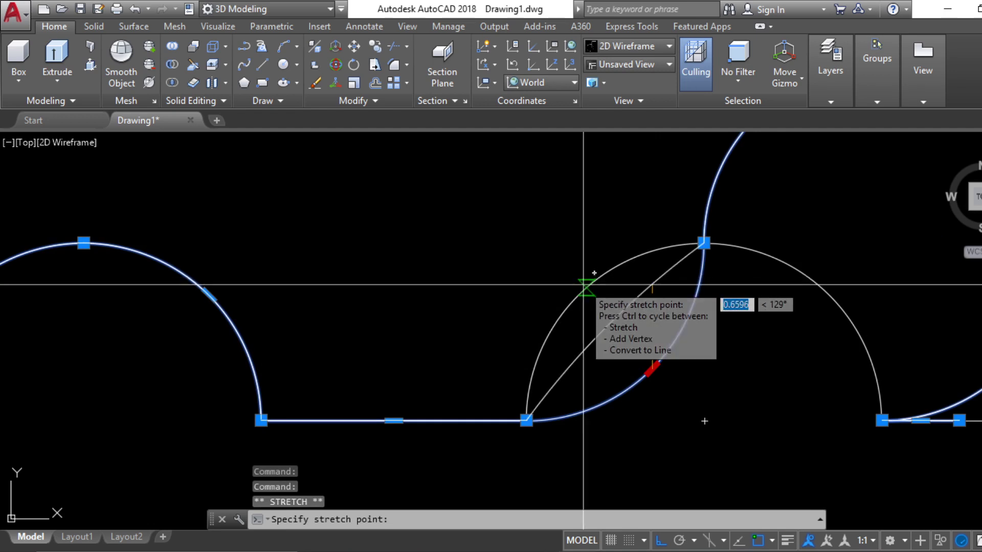
{"action": "left_click", "coordinate": [584, 284]}
{"action": "scroll", "coordinate": [565, 302], "scroll_direction": "down", "scroll_amount": 5}
{"action": "left_click", "coordinate": [673, 259]}
{"action": "key", "text": "Escape"}
{"action": "key", "text": "Escape"}
{"action": "key", "text": "Escape"}
{"action": "middle_click_drag", "start_coordinate": [601, 290], "coordinate": [648, 286]}
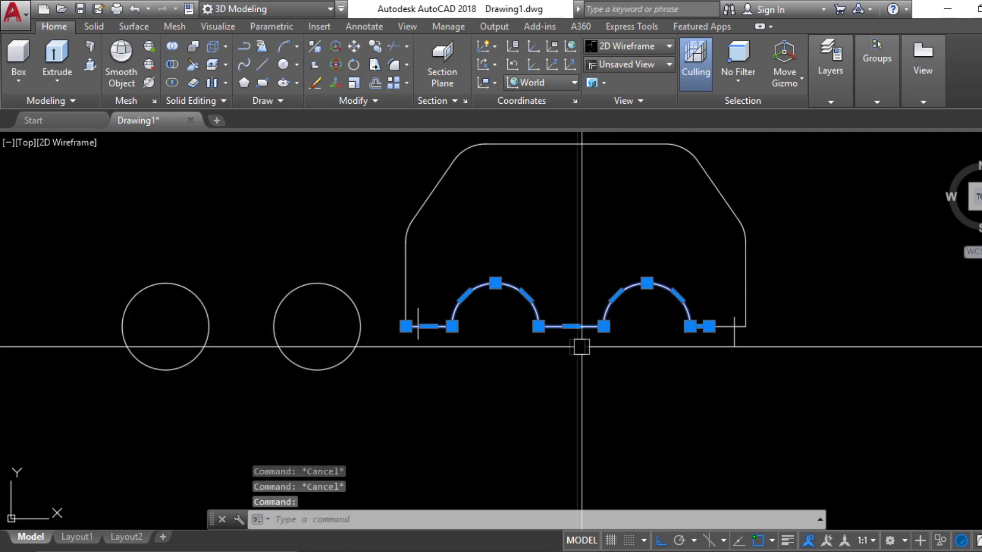
Step: Shorten the wheel-arch polyline by stretching its left end inward along the bottom edge
{"action": "scroll", "coordinate": [442, 335], "scroll_direction": "up", "scroll_amount": 4}
{"action": "left_click", "coordinate": [358, 314]}
{"action": "left_click", "coordinate": [358, 313]}
{"action": "scroll", "coordinate": [447, 336], "scroll_direction": "up", "scroll_amount": 5}
{"action": "key", "text": "Escape"}
{"action": "scroll", "coordinate": [435, 307], "scroll_direction": "down", "scroll_amount": 6}
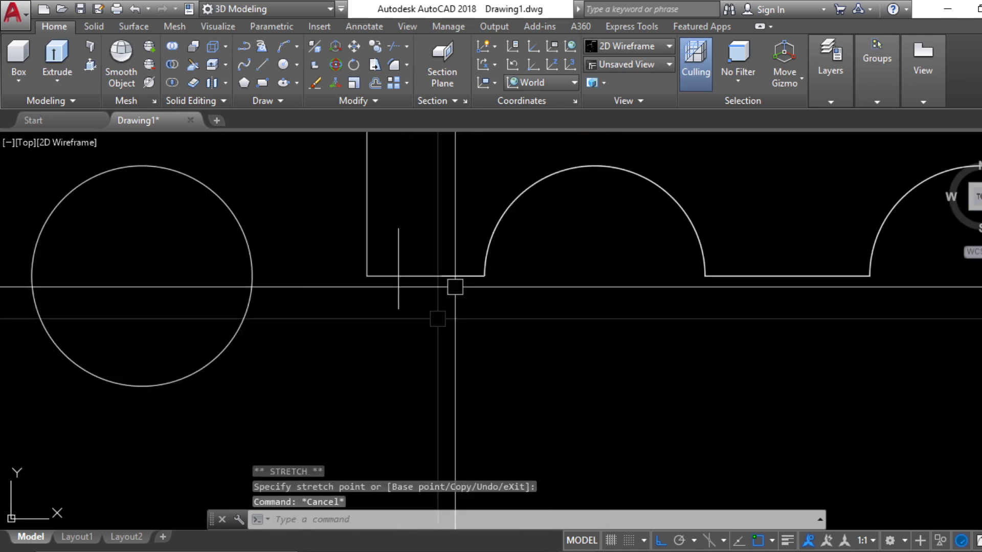
Step: Trim the original outline's bottom edge back to the two short vertical lines, leaving a stub at each lower corner
{"action": "key", "text": "Escape"}
{"action": "type", "text": "r"}
{"action": "key", "text": "Return"}
{"action": "left_click", "coordinate": [480, 293]}
{"action": "scroll", "coordinate": [478, 312], "scroll_direction": "down", "scroll_amount": 4}
{"action": "middle_click_drag", "start_coordinate": [759, 337], "coordinate": [695, 337]}
{"action": "scroll", "coordinate": [696, 328], "scroll_direction": "up", "scroll_amount": 8}
{"action": "key", "text": "Return"}
{"action": "key", "text": "Return"}
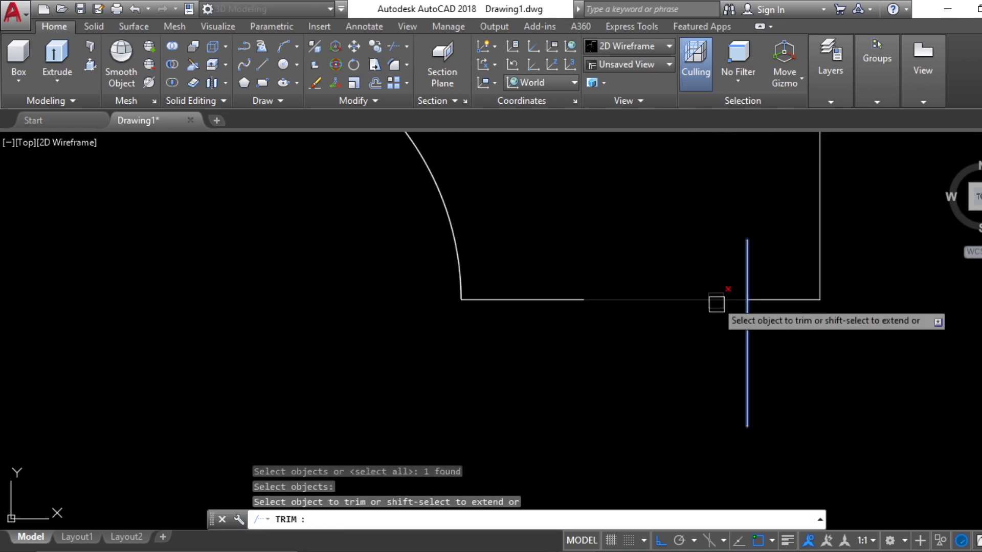
{"action": "left_click", "coordinate": [717, 305]}
{"action": "key", "text": "Escape"}
Step: Erase the short vertical line near the lower-right corner
{"action": "scroll", "coordinate": [673, 335], "scroll_direction": "down", "scroll_amount": 6}
{"action": "key", "text": "Escape"}
{"action": "left_click", "coordinate": [699, 342]}
{"action": "left_click", "coordinate": [680, 358]}
{"action": "type", "text": "e"}
{"action": "key", "text": "Return"}
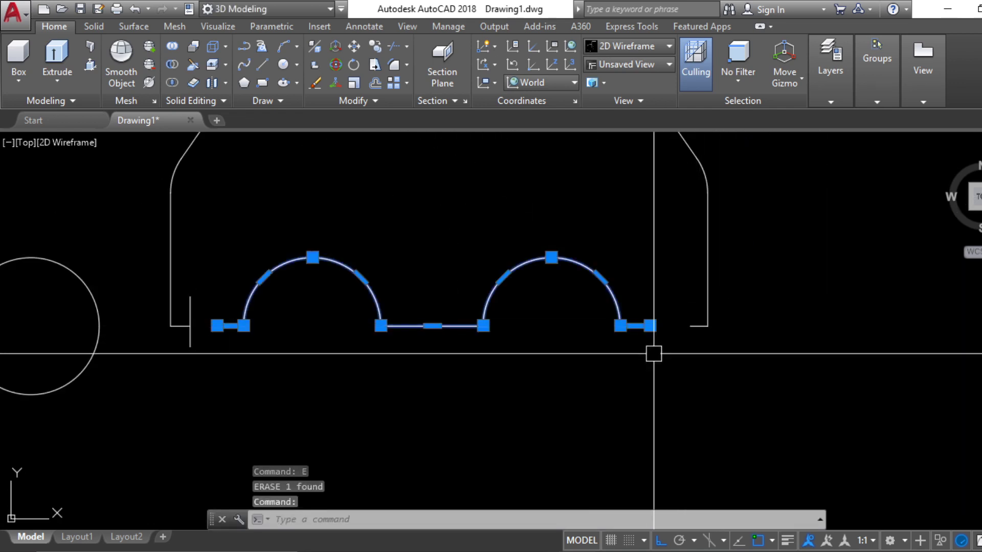
Step: Try to fillet the wheel-arch polyline's right end to the outline's lower-right stub
{"action": "type", "text": "f"}
{"action": "key", "text": "Return"}
{"action": "left_click", "coordinate": [642, 327]}
{"action": "left_click", "coordinate": [693, 327]}
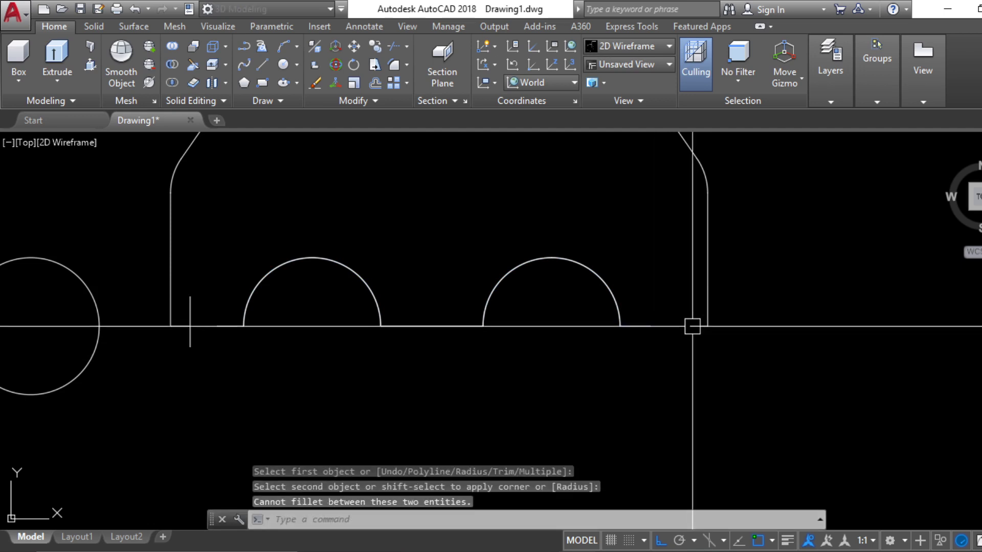
{"action": "key", "text": "Escape"}
Step: Remove the bottom stub at the outline's lower-right corner so the outline ends at its vertical edge
{"action": "left_click", "coordinate": [694, 322]}
{"action": "scroll", "coordinate": [705, 323], "scroll_direction": "up", "scroll_amount": 6}
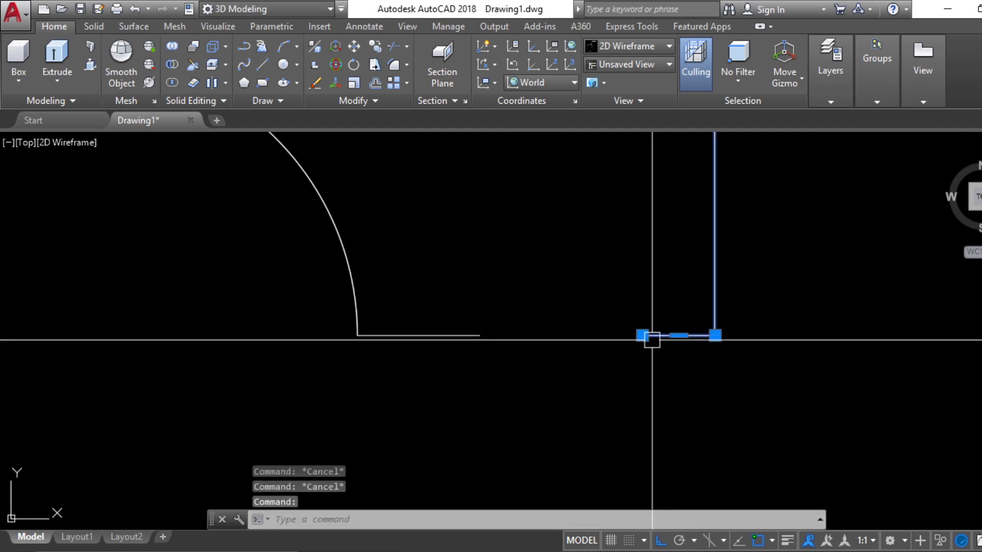
{"action": "key", "text": "Escape"}
{"action": "key", "text": "Escape"}
Step: Fillet the wheel-arch polyline's right end to the outline's right vertical edge with radius 0
{"action": "type", "text": "f"}
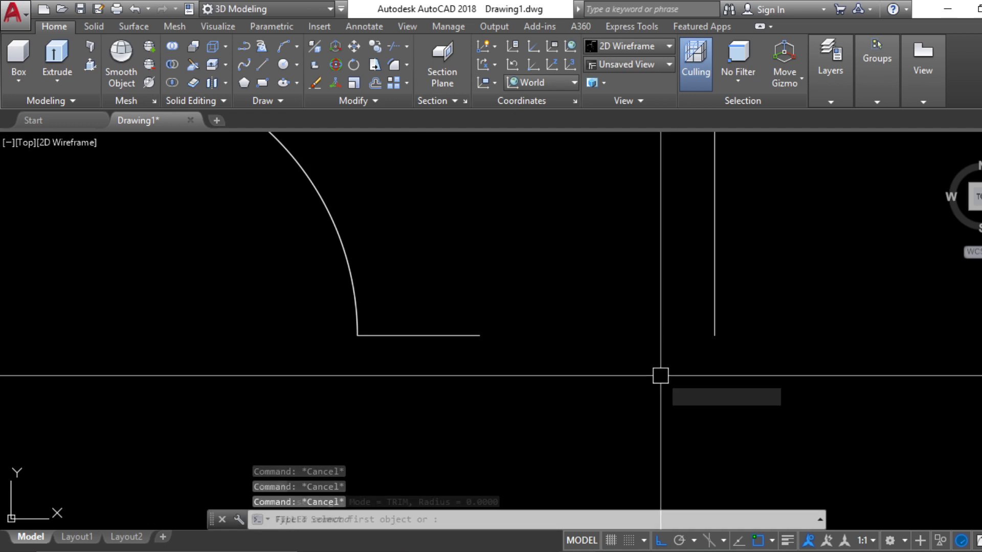
{"action": "key", "text": "Return"}
{"action": "type", "text": "r"}
{"action": "key", "text": "Return"}
{"action": "type", "text": "0"}
{"action": "key", "text": "Return"}
{"action": "left_click", "coordinate": [465, 335]}
{"action": "left_click", "coordinate": [715, 315]}
Step: Remove the bottom stub at the lower-left corner by moving its end onto the vertical edge's endpoint
{"action": "scroll", "coordinate": [712, 292], "scroll_direction": "down", "scroll_amount": 5}
{"action": "scroll", "coordinate": [471, 318], "scroll_direction": "up", "scroll_amount": 5}
{"action": "key", "text": "Escape"}
{"action": "left_click", "coordinate": [318, 315]}
{"action": "left_click", "coordinate": [319, 315]}
{"action": "key", "text": "Escape"}
{"action": "key", "text": "Escape"}
Step: Try to fillet the outline's left vertical edge with the wheel-arch polyline's left segment
{"action": "type", "text": "f"}
{"action": "key", "text": "Return"}
{"action": "left_click", "coordinate": [269, 302]}
{"action": "left_click", "coordinate": [412, 313]}
Step: Stretch the wheel-arch polyline's left end to the outline's lower-left corner
{"action": "left_click", "coordinate": [407, 316]}
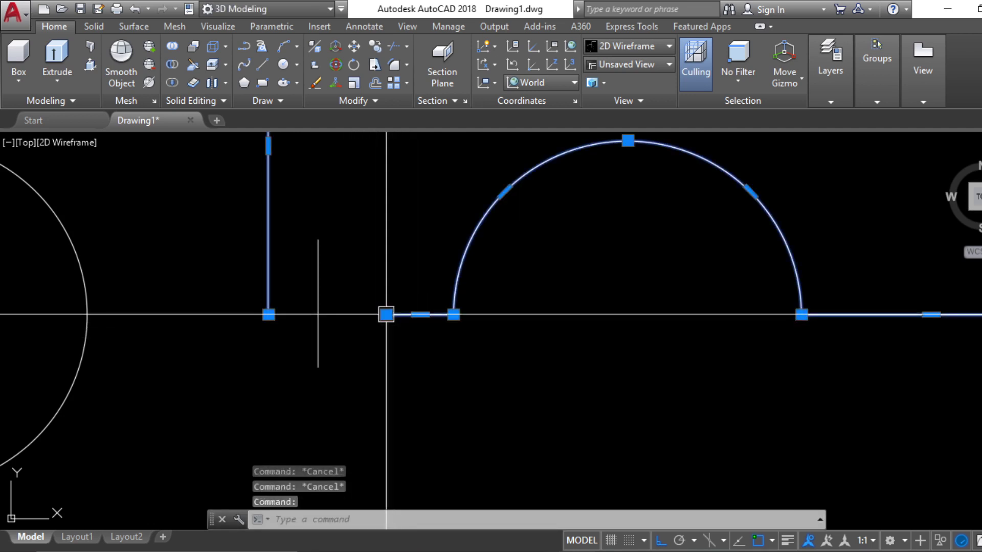
{"action": "left_click", "coordinate": [386, 314]}
{"action": "left_click", "coordinate": [268, 314]}
{"action": "key", "text": "Escape"}
Step: Erase the remaining short vertical line near the lower-left corner
{"action": "left_click", "coordinate": [321, 287]}
{"action": "key", "text": "e"}
{"action": "key", "text": "Return"}
{"action": "scroll", "coordinate": [372, 320], "scroll_direction": "down", "scroll_amount": 1}
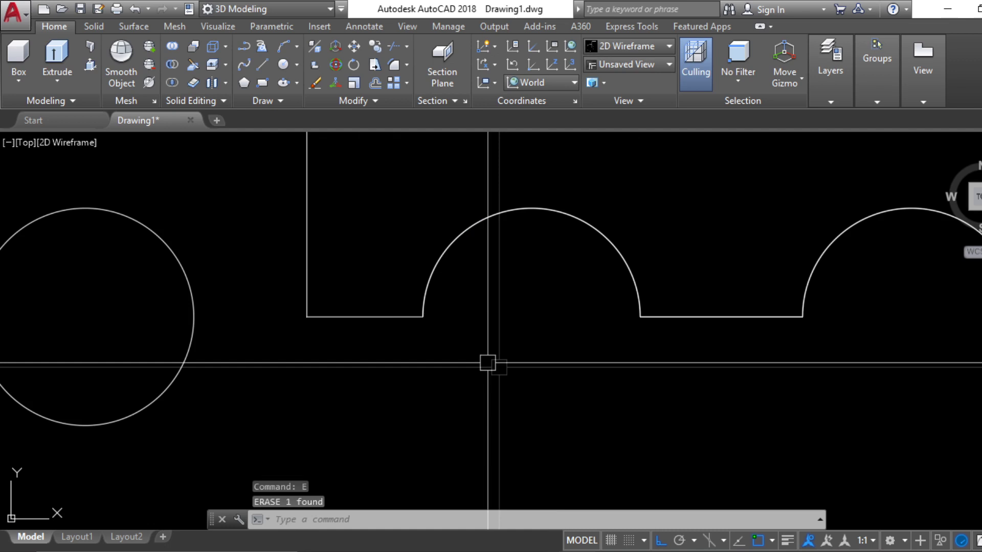
Step: Examine whether the car outline is joined into one closed polyline, and switch to the SE Isometric view
{"action": "left_click", "coordinate": [489, 364]}
{"action": "left_click", "coordinate": [355, 298]}
{"action": "scroll", "coordinate": [355, 327], "scroll_direction": "down", "scroll_amount": 3}
{"action": "middle_click_drag", "start_coordinate": [510, 360], "coordinate": [481, 366]}
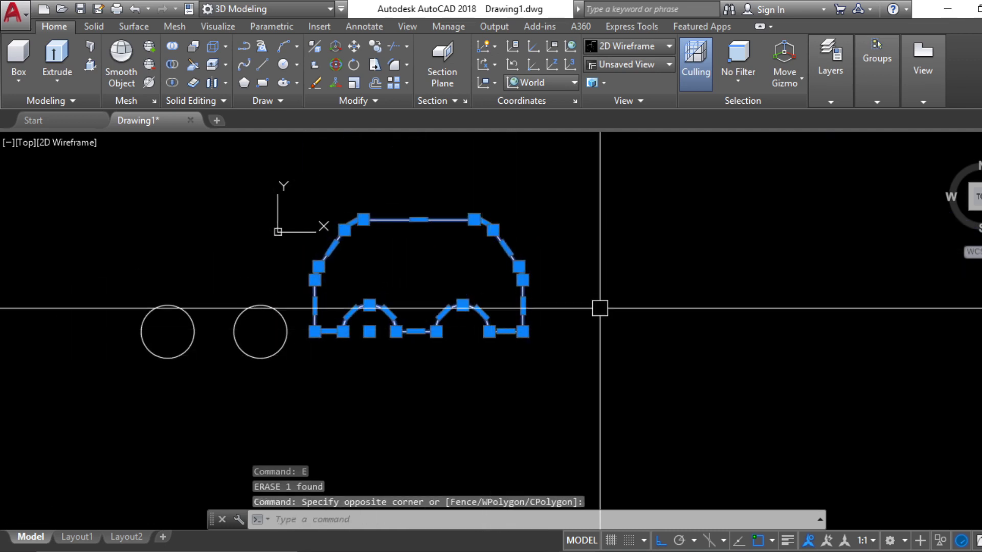
{"action": "key", "text": "Escape"}
{"action": "left_click", "coordinate": [603, 352]}
{"action": "left_click", "coordinate": [502, 290]}
{"action": "key", "text": "Escape"}
{"action": "left_click", "coordinate": [570, 318]}
{"action": "left_click", "coordinate": [460, 254]}
{"action": "key", "text": "Escape"}
{"action": "middle_click_drag", "start_coordinate": [542, 273], "coordinate": [554, 295]}
{"action": "left_click", "coordinate": [552, 268]}
{"action": "left_click", "coordinate": [518, 306]}
{"action": "key", "text": "Escape"}
{"action": "key", "text": "Escape"}
{"action": "key", "text": "Escape"}
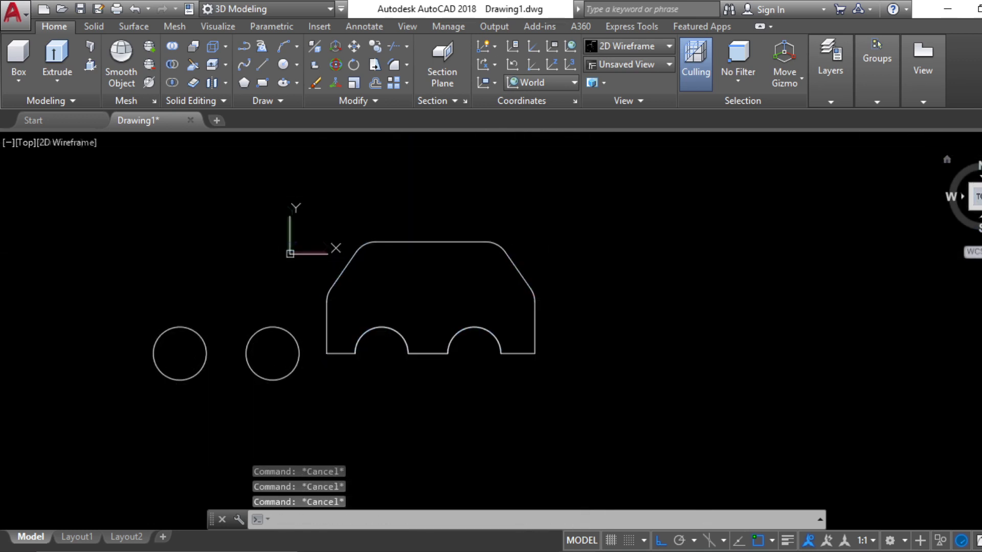
{"action": "key", "text": "Escape"}
{"action": "key", "text": "Escape"}
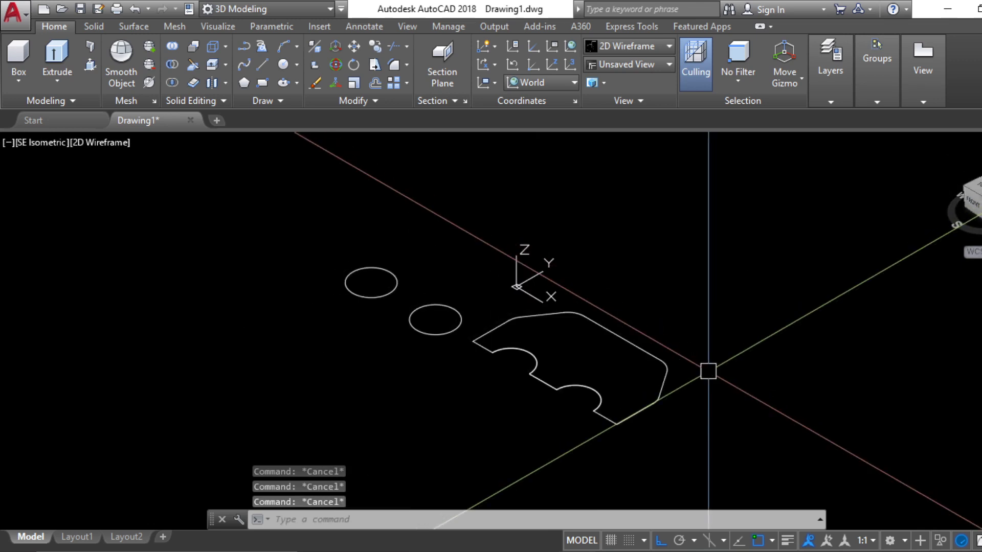
Step: Stand the closed car profile upright by 3D-rotating it 90 degrees about the X axis
{"action": "type", "text": "3d"}
{"action": "key", "text": "Return"}
{"action": "left_click", "coordinate": [667, 367]}
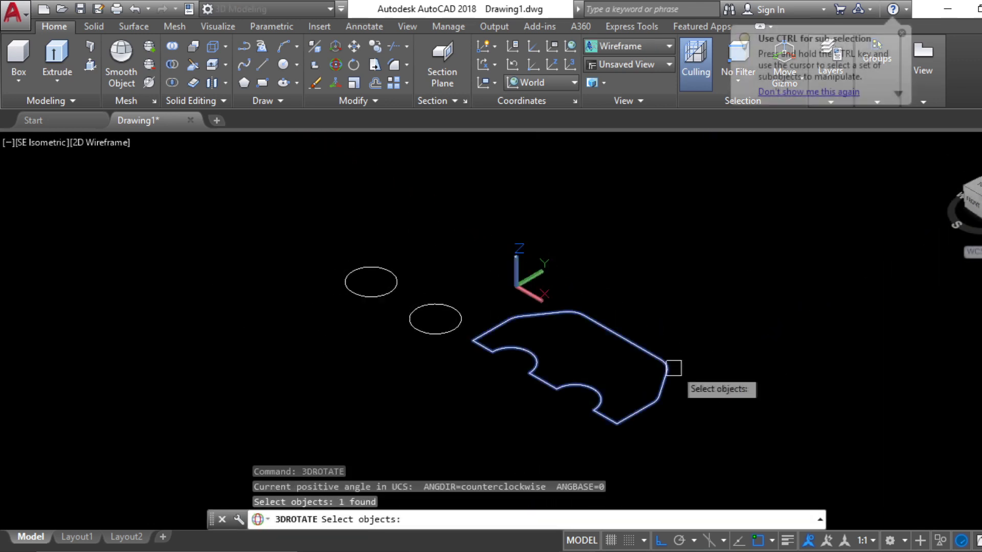
{"action": "key", "text": "Return"}
{"action": "left_click", "coordinate": [614, 326]}
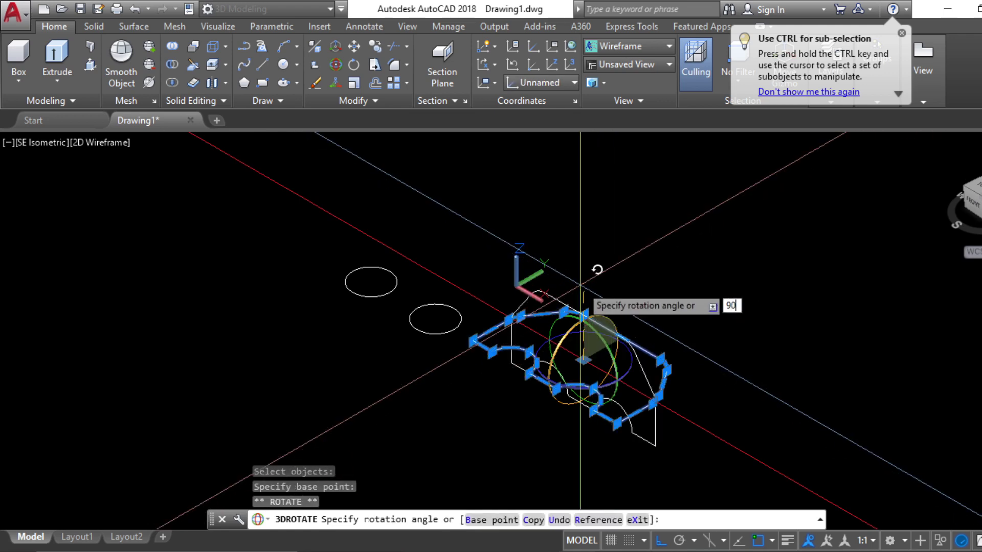
{"action": "key", "text": "Return"}
{"action": "key", "text": "Escape"}
{"action": "key", "text": "Escape"}
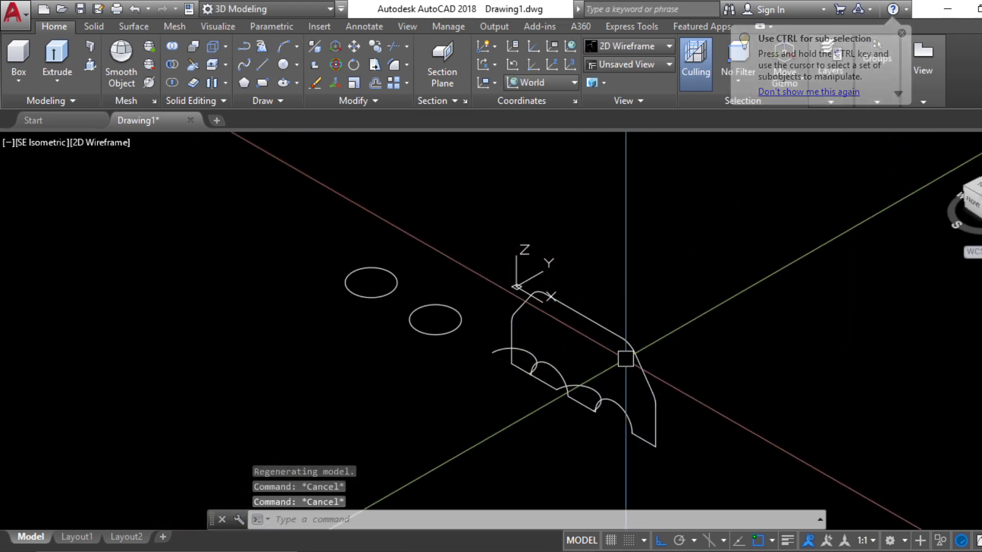
Step: Erase the two leftover wheel-arch arcs and the leftover line lying flat beside the upright car profile
{"action": "scroll", "coordinate": [562, 369], "scroll_direction": "up", "scroll_amount": 4}
{"action": "left_click", "coordinate": [503, 327]}
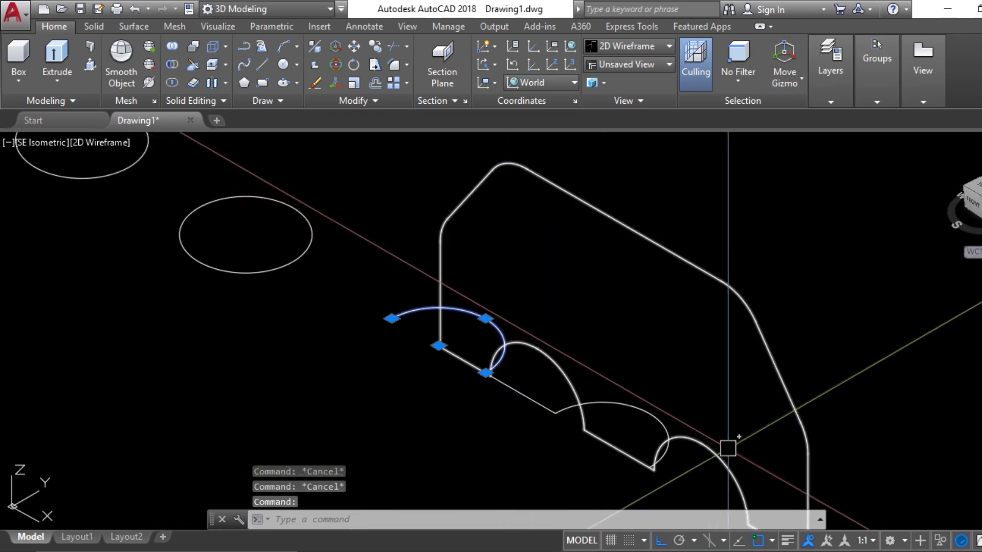
{"action": "left_click", "coordinate": [670, 413]}
{"action": "type", "text": "e"}
{"action": "key", "text": "Return"}
{"action": "scroll", "coordinate": [655, 302], "scroll_direction": "down", "scroll_amount": 2}
{"action": "scroll", "coordinate": [611, 410], "scroll_direction": "up", "scroll_amount": 2}
{"action": "key", "text": "Escape"}
{"action": "left_click", "coordinate": [574, 344]}
{"action": "type", "text": "e"}
{"action": "key", "text": "Return"}
Step: Try Presspull on the upright car profile and undo it
{"action": "scroll", "coordinate": [541, 326], "scroll_direction": "down", "scroll_amount": 4}
{"action": "left_click", "coordinate": [559, 333]}
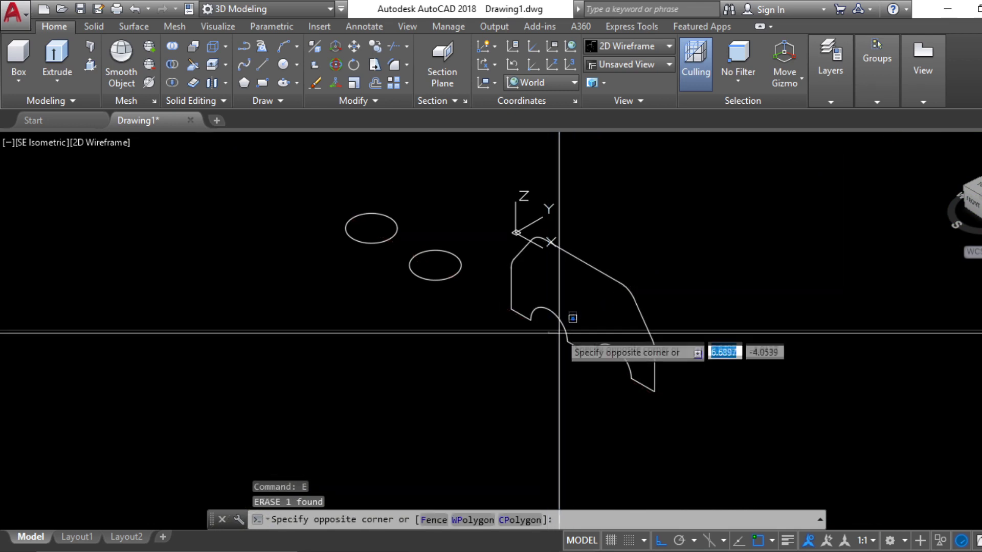
{"action": "key", "text": "Escape"}
{"action": "left_click", "coordinate": [581, 349]}
{"action": "key", "text": "Escape"}
{"action": "key", "text": "Escape"}
{"action": "key", "text": "Escape"}
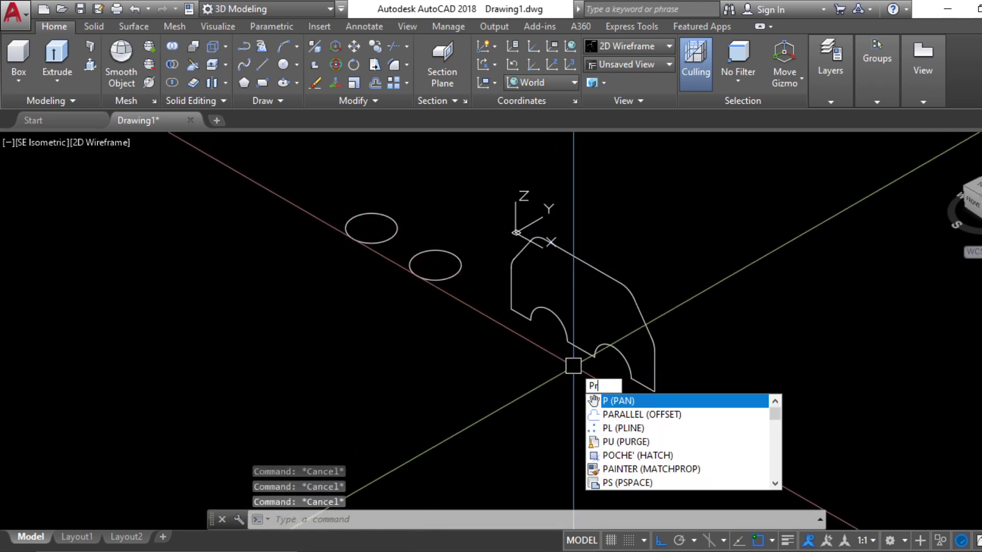
{"action": "key", "text": "ctrl+z"}
{"action": "key", "text": "ctrl+z"}
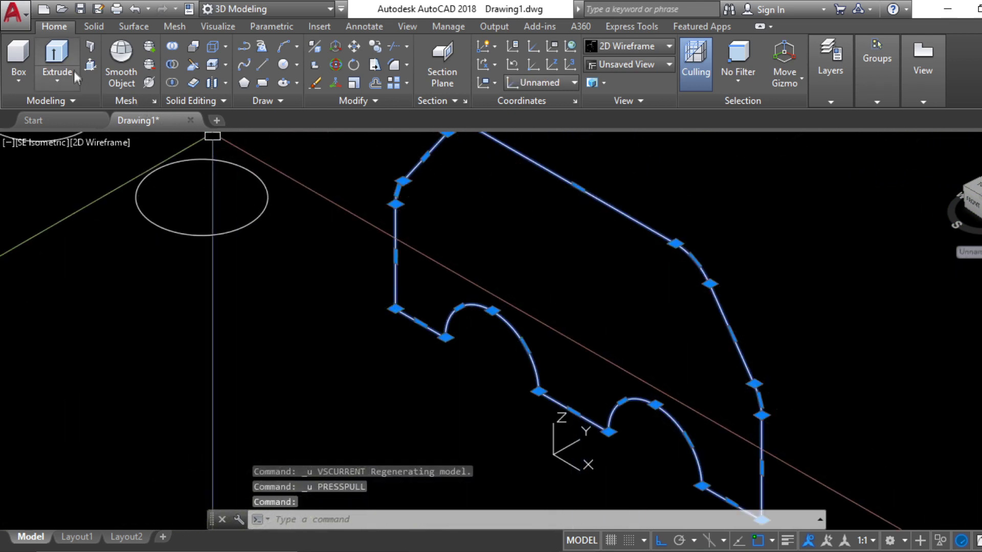
Step: Try to extrude the upright car profile sideways into a solid, and undo the extrusion
{"action": "left_click", "coordinate": [74, 76]}
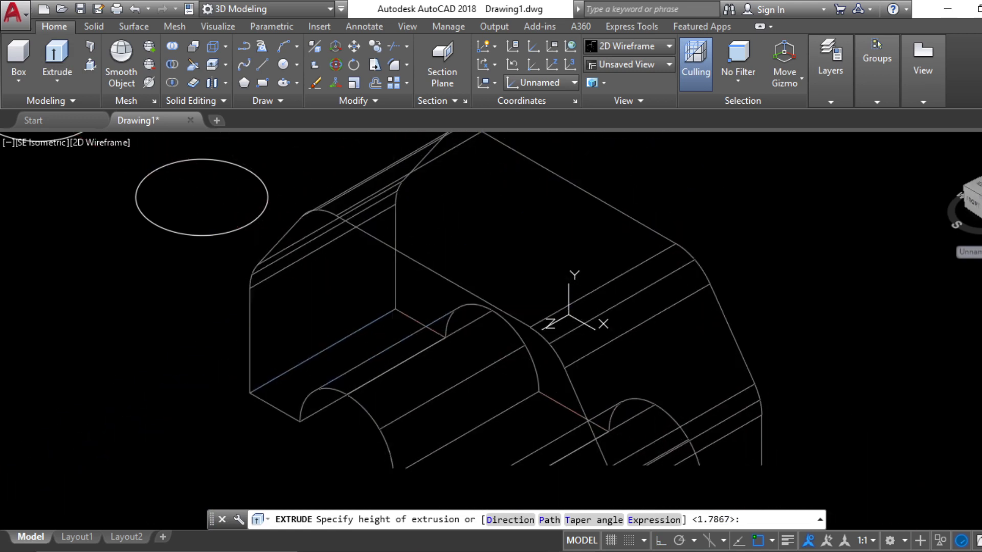
{"action": "left_click", "coordinate": [452, 224]}
{"action": "scroll", "coordinate": [453, 224], "scroll_direction": "down", "scroll_amount": 2}
{"action": "middle_click_drag", "start_coordinate": [516, 350], "coordinate": [509, 329]}
{"action": "key", "text": "ctrl+z"}
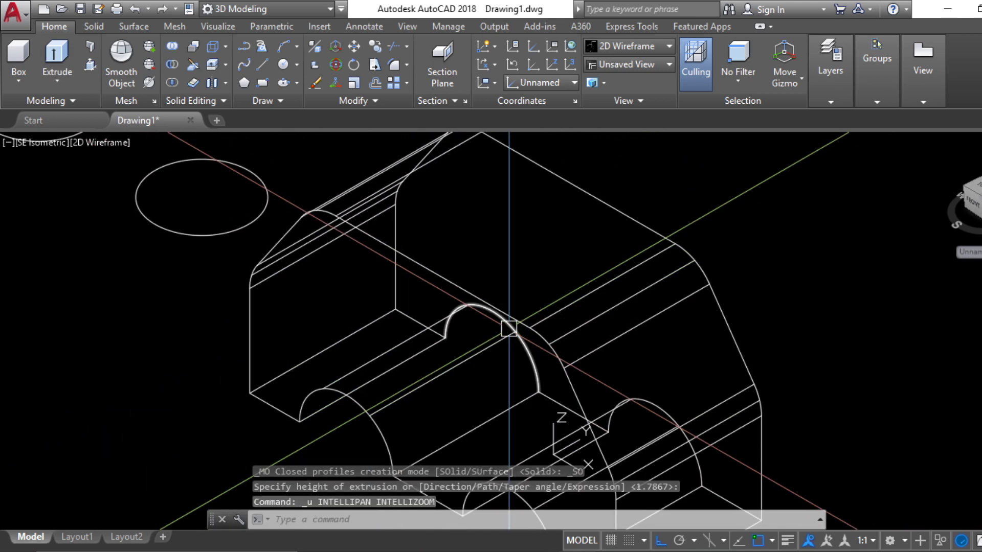
{"action": "key", "text": "ctrl+z"}
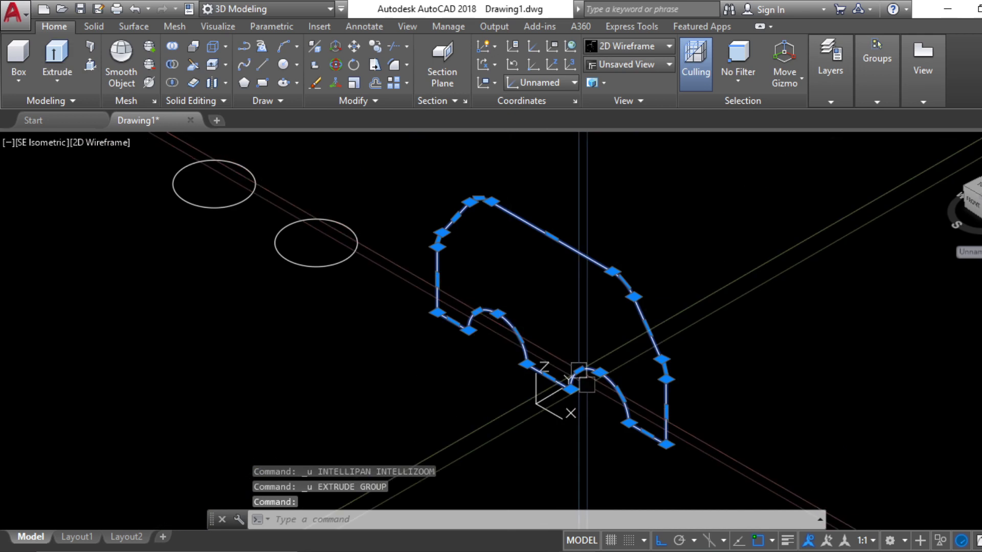
Step: Extrude the upright car profile sideways into a solid car body with the Extrude command
{"action": "middle_click_drag", "start_coordinate": [578, 370], "coordinate": [581, 345]}
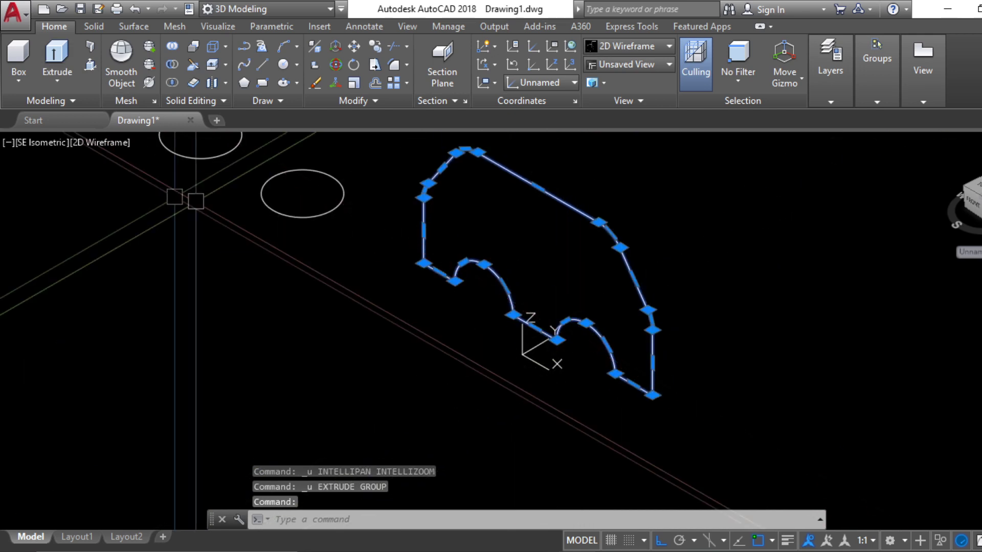
{"action": "left_click", "coordinate": [64, 83]}
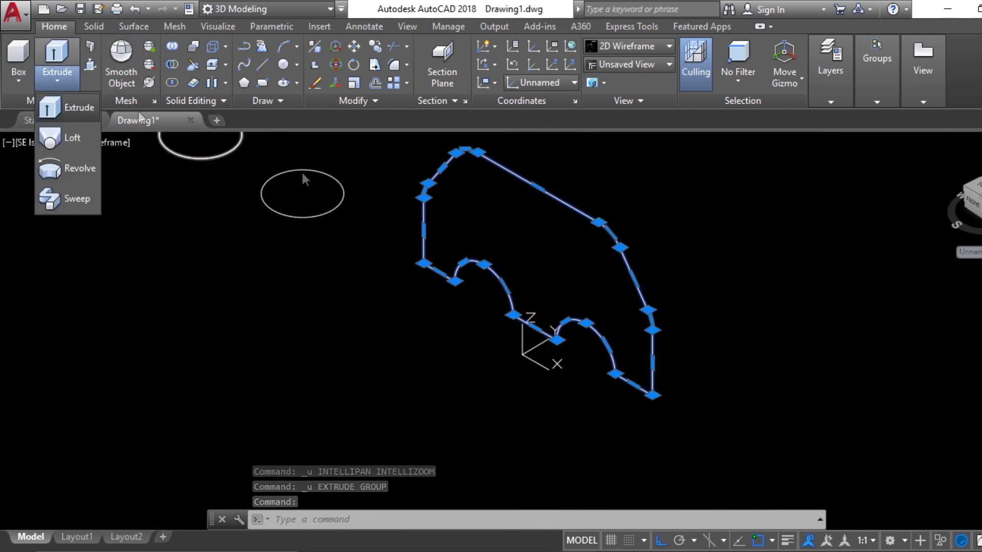
{"action": "left_click", "coordinate": [88, 107]}
{"action": "scroll", "coordinate": [593, 371], "scroll_direction": "down", "scroll_amount": 6}
{"action": "scroll", "coordinate": [593, 370], "scroll_direction": "up", "scroll_amount": 4}
{"action": "key", "text": "Escape"}
{"action": "key", "text": "Escape"}
{"action": "middle_click_drag", "start_coordinate": [541, 422], "coordinate": [539, 427]}
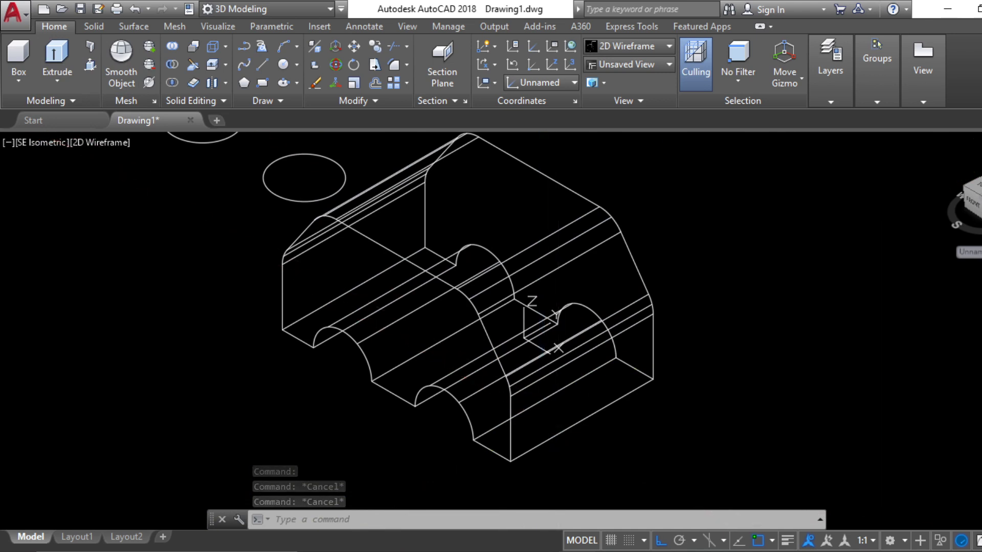
Step: Examine the extruded car body and its wheel arches from the Front view, and return to the SE Isometric view
{"action": "left_click", "coordinate": [974, 203]}
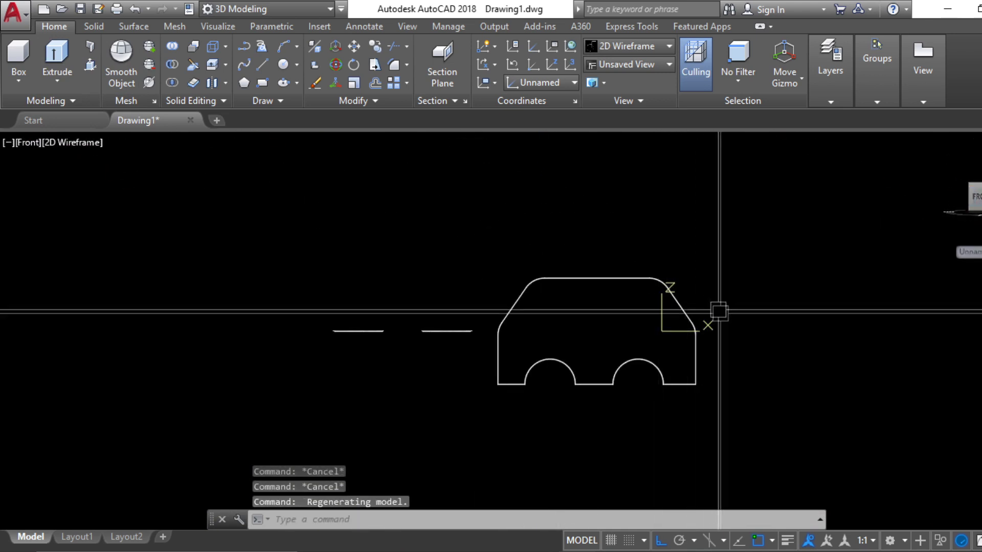
{"action": "scroll", "coordinate": [557, 369], "scroll_direction": "up", "scroll_amount": 3}
{"action": "left_click", "coordinate": [554, 388]}
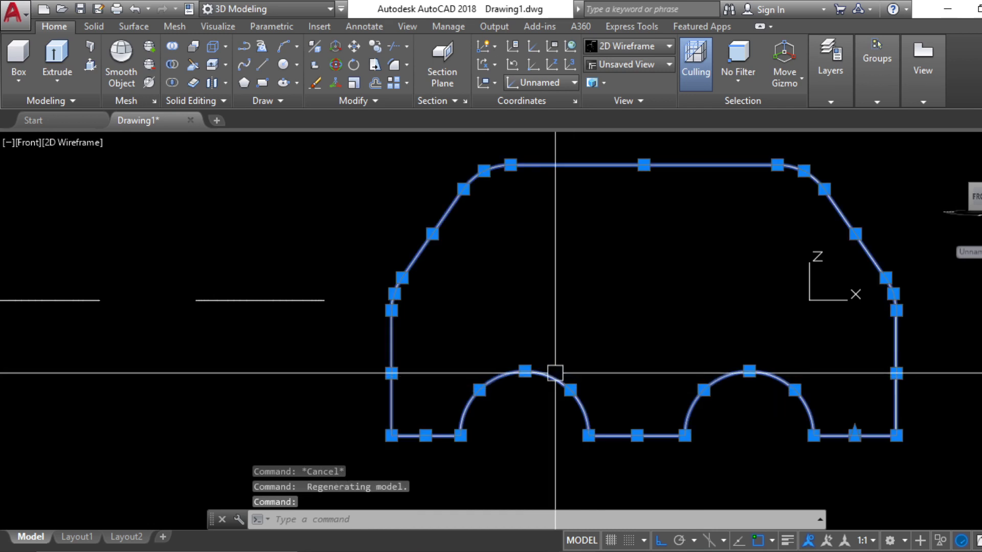
{"action": "key", "text": "Escape"}
{"action": "left_click", "coordinate": [947, 159]}
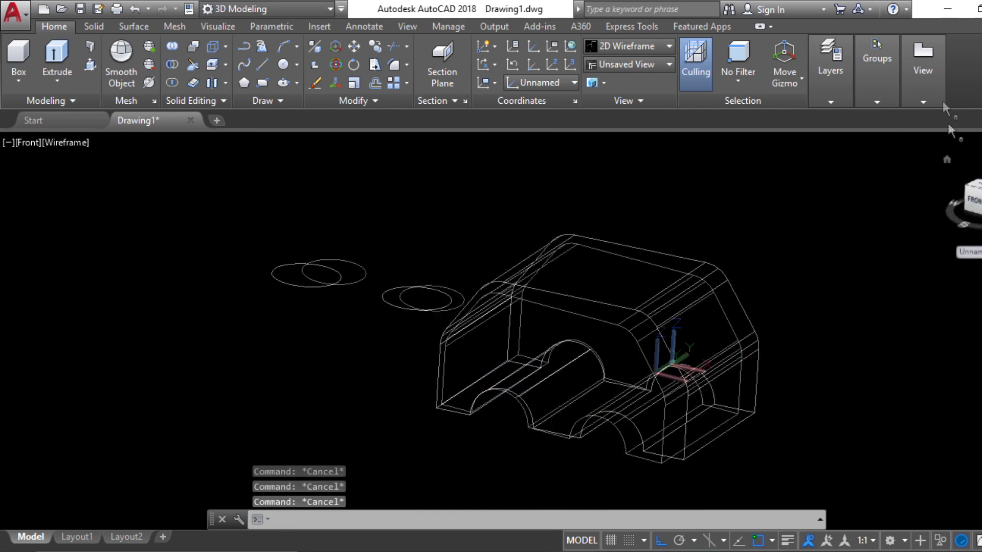
Step: Display the car body in the Conceptual, Hidden and Realistic visual styles in turn
{"action": "left_click", "coordinate": [104, 142]}
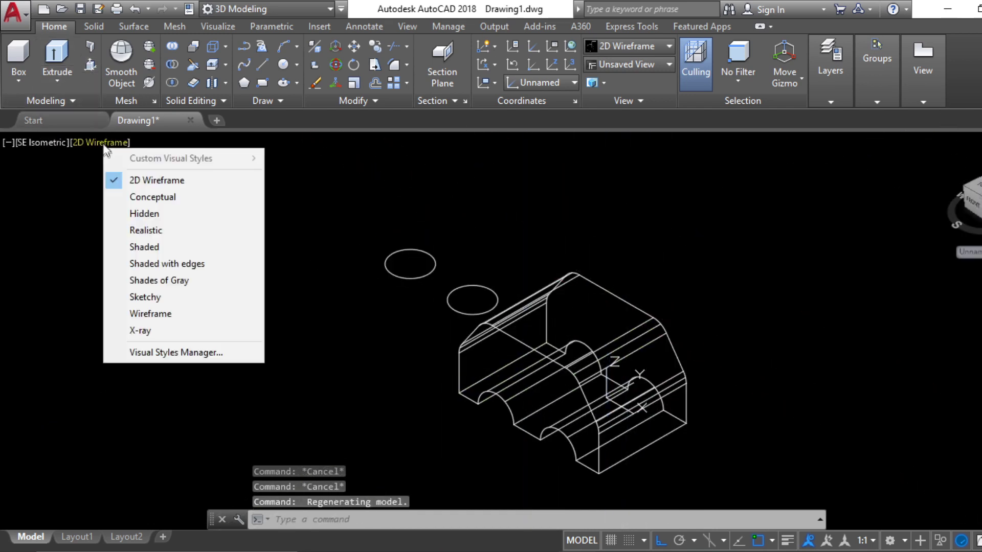
{"action": "left_click", "coordinate": [130, 194]}
{"action": "scroll", "coordinate": [555, 358], "scroll_direction": "up", "scroll_amount": 4}
{"action": "middle_click_drag", "start_coordinate": [548, 359], "coordinate": [546, 239]}
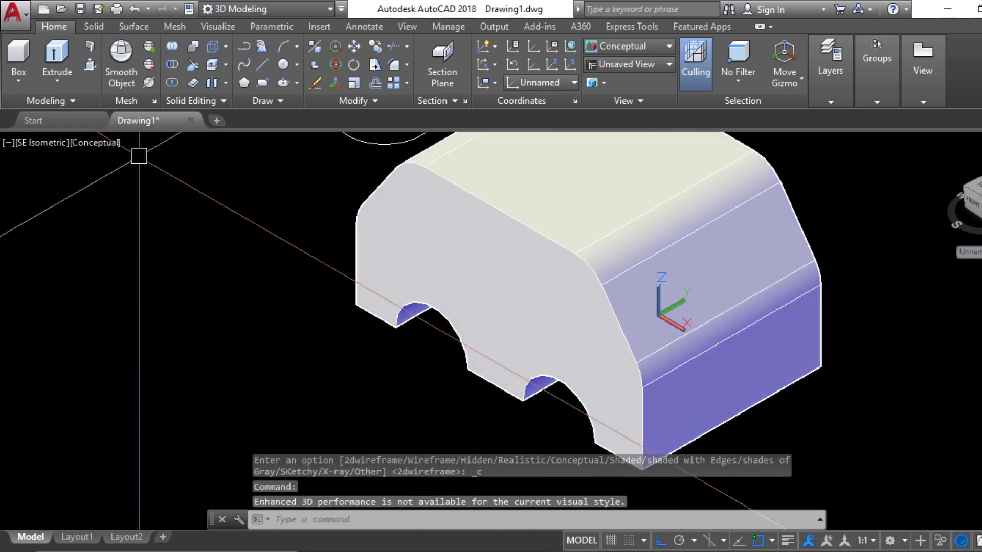
{"action": "left_click", "coordinate": [105, 143]}
{"action": "left_click", "coordinate": [159, 214]}
{"action": "scroll", "coordinate": [421, 312], "scroll_direction": "down", "scroll_amount": 3}
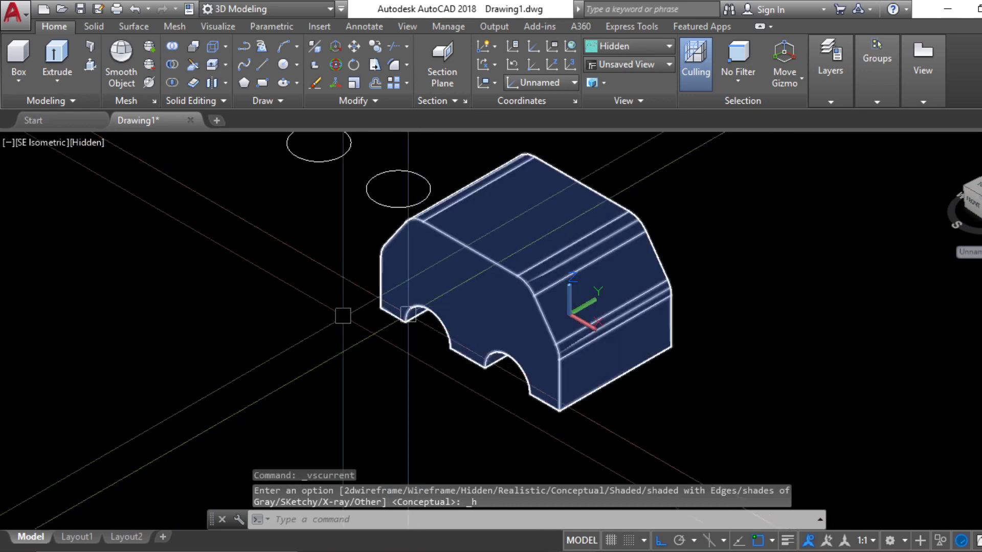
{"action": "left_click", "coordinate": [94, 144]}
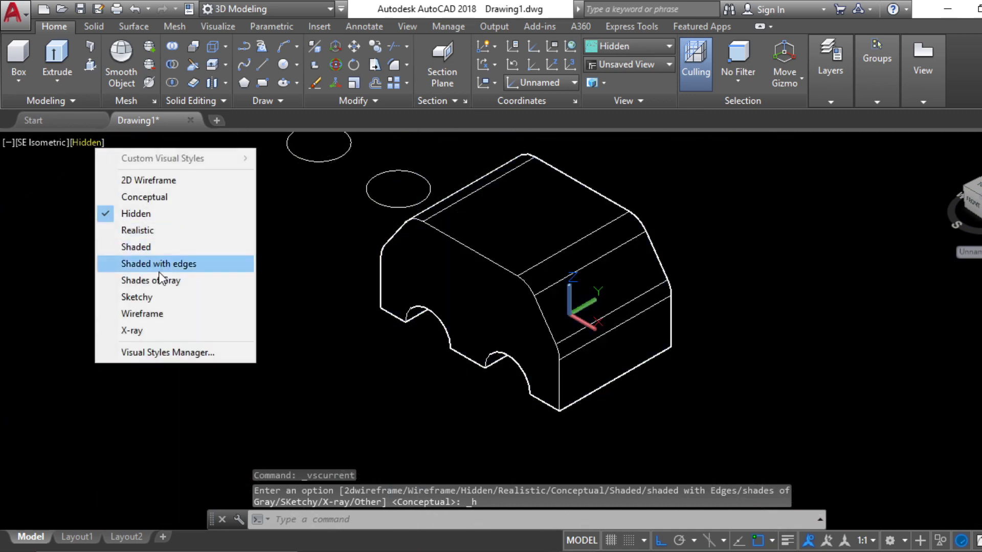
{"action": "left_click", "coordinate": [171, 228]}
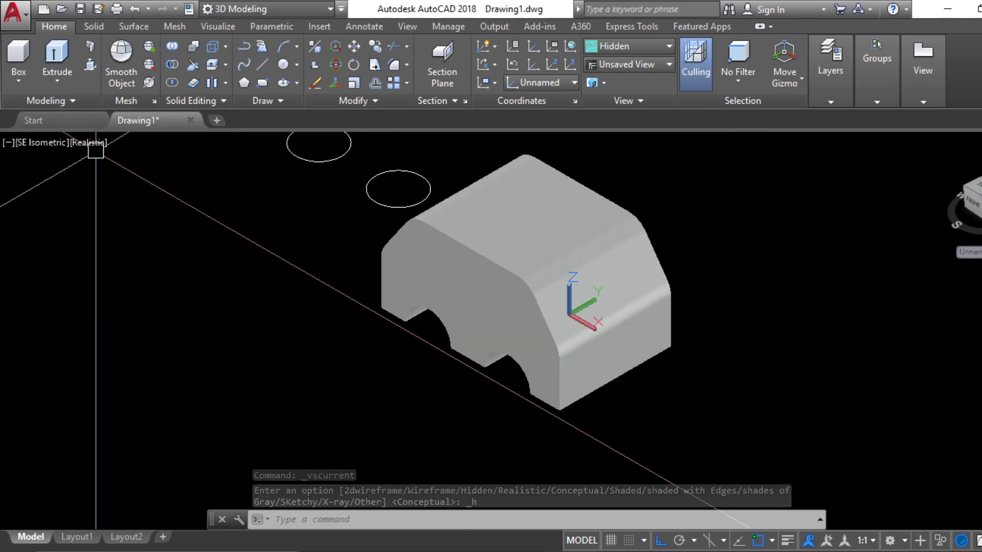
{"action": "scroll", "coordinate": [542, 310], "scroll_direction": "up", "scroll_amount": 4}
{"action": "scroll", "coordinate": [542, 311], "scroll_direction": "down", "scroll_amount": 3}
Step: Pull the car body's near side face outward with Presspull to widen the body
{"action": "left_click", "coordinate": [476, 317]}
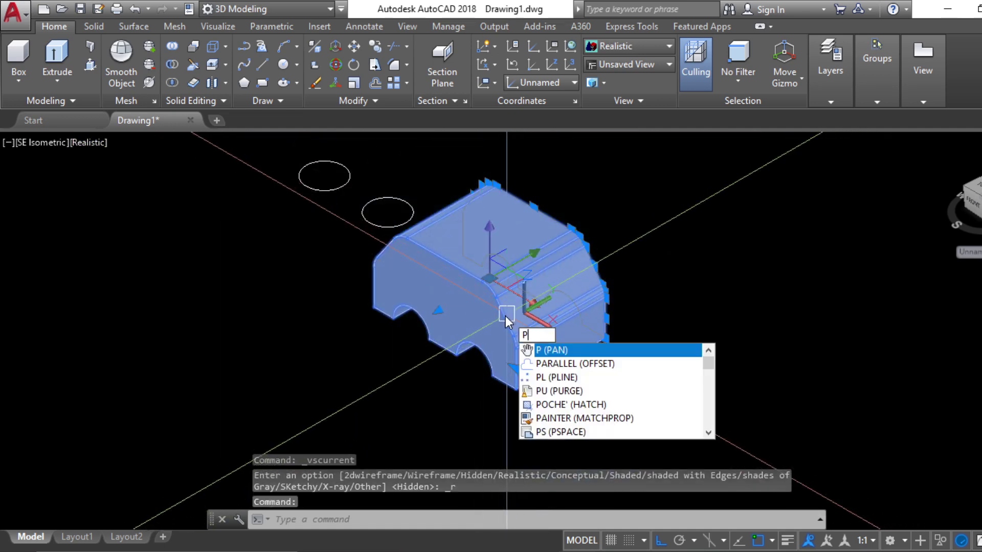
{"action": "type", "text": "RE"}
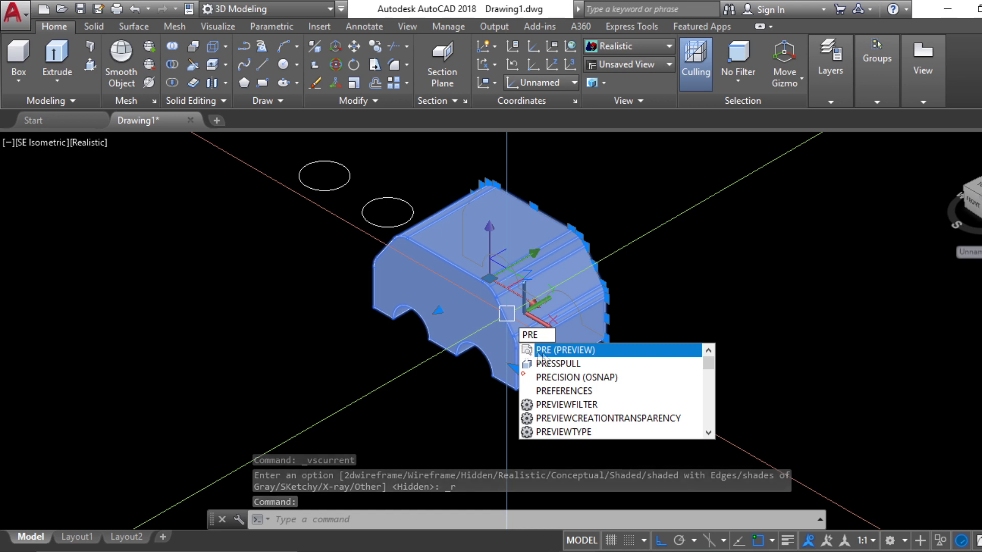
{"action": "left_click", "coordinate": [542, 363]}
{"action": "left_click", "coordinate": [471, 322]}
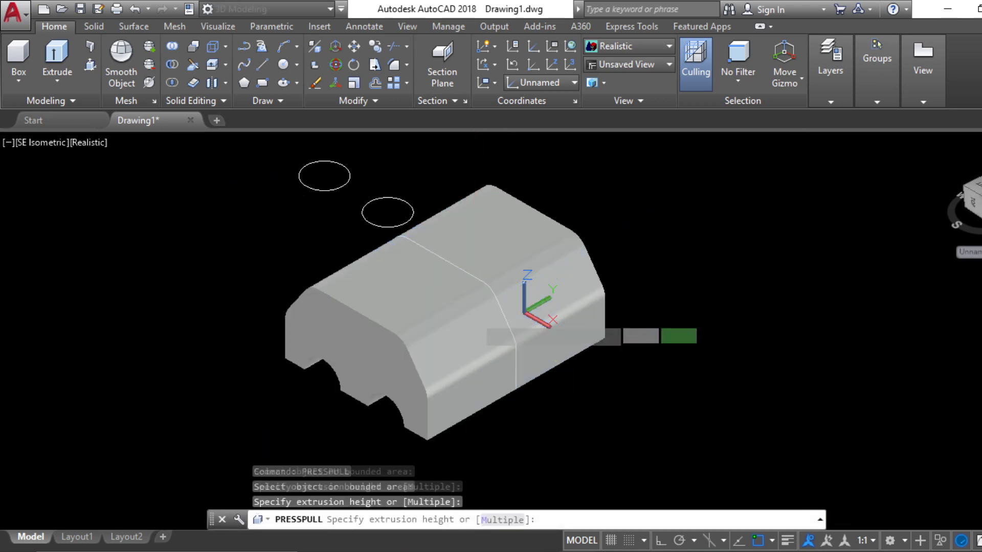
{"action": "left_click", "coordinate": [358, 337]}
{"action": "type", "text": "u"}
{"action": "key", "text": "Return"}
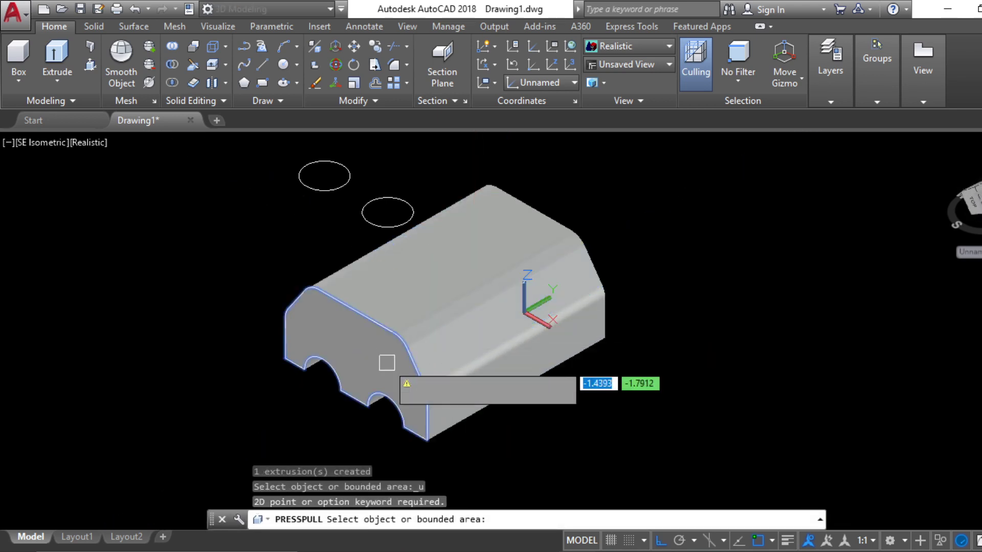
Step: Push the car body's near side face partly back inward with Presspull
{"action": "left_click", "coordinate": [387, 363]}
{"action": "left_click", "coordinate": [445, 331]}
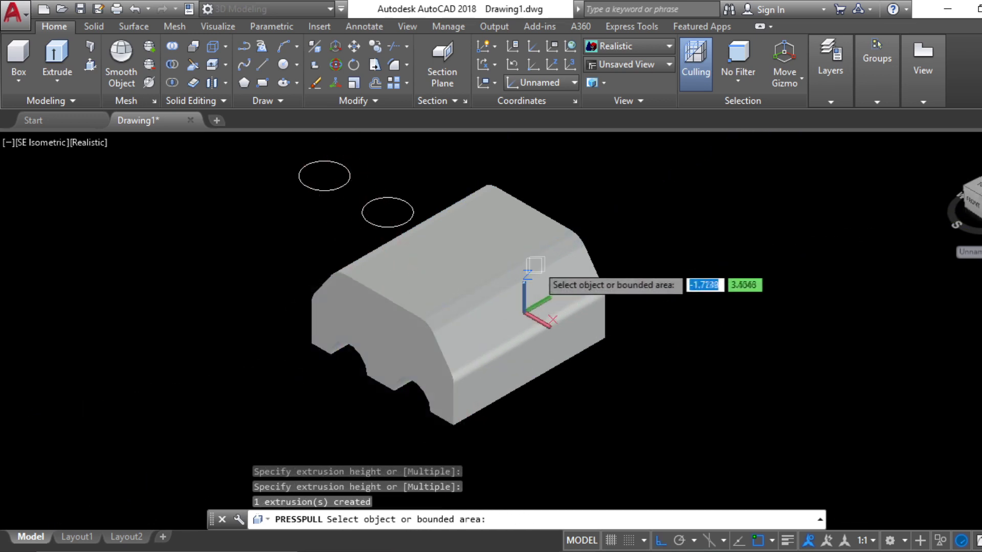
{"action": "left_click", "coordinate": [412, 330]}
{"action": "key", "text": "ctrl+z"}
{"action": "key", "text": "ctrl+z"}
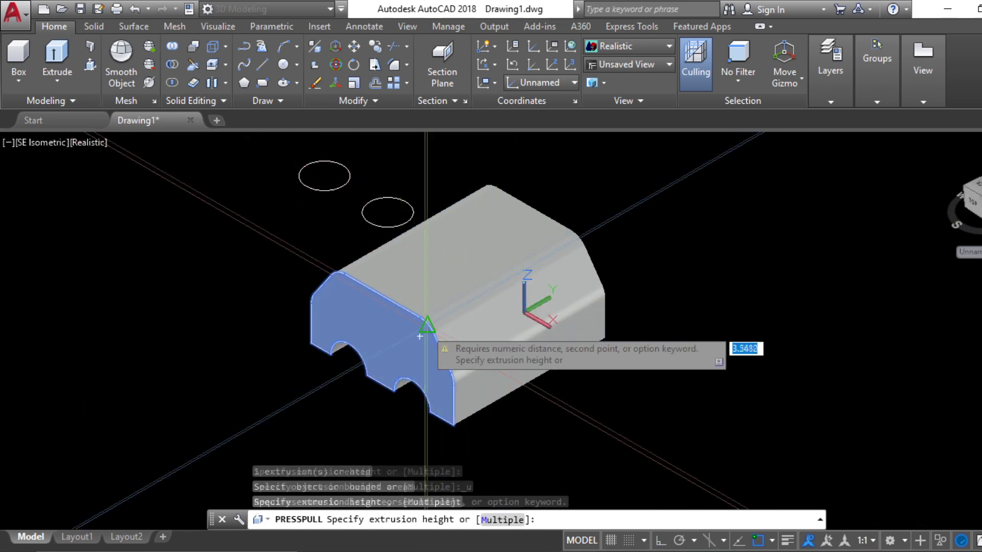
Step: Leave Presspull and undo its changes to the car body's width
{"action": "key", "text": "Escape"}
{"action": "key", "text": "ctrl+z"}
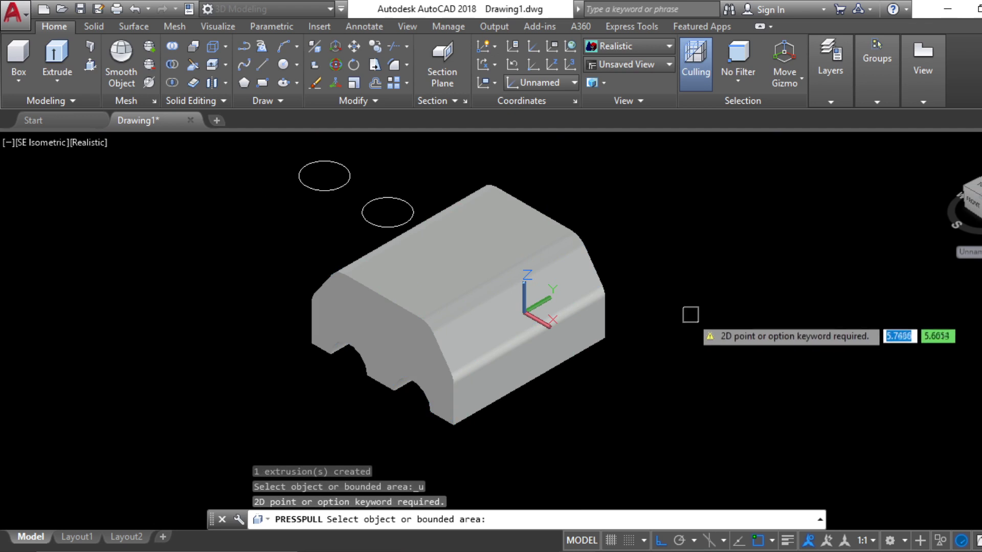
{"action": "key", "text": "Escape"}
{"action": "key", "text": "ctrl+z"}
{"action": "key", "text": "ctrl+z"}
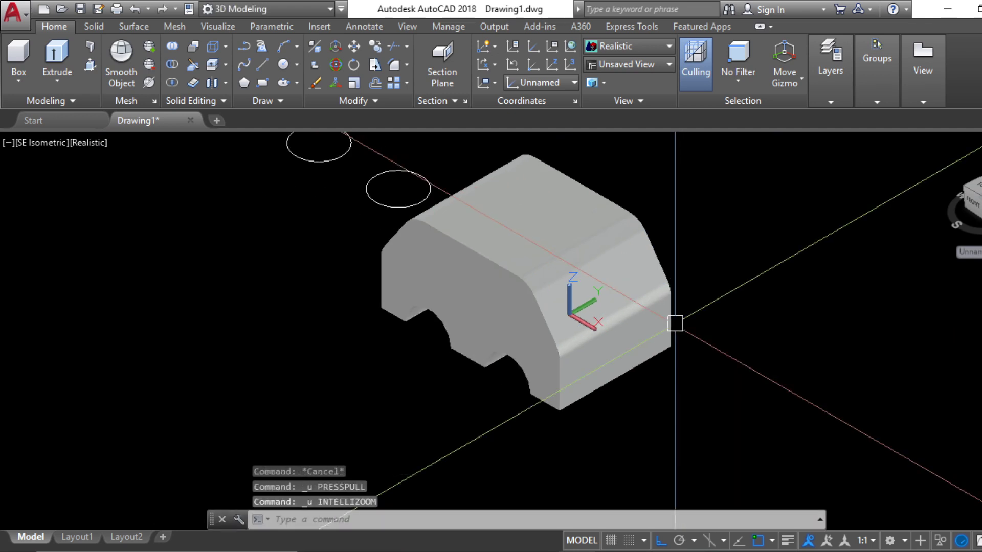
Step: Undo the visual style and view changes back to the 2D Wireframe SE Isometric view of the extruded body
{"action": "key", "text": "ctrl+z"}
{"action": "key", "text": "ctrl+z"}
{"action": "key", "text": "ctrl+z"}
{"action": "key", "text": "ctrl+z"}
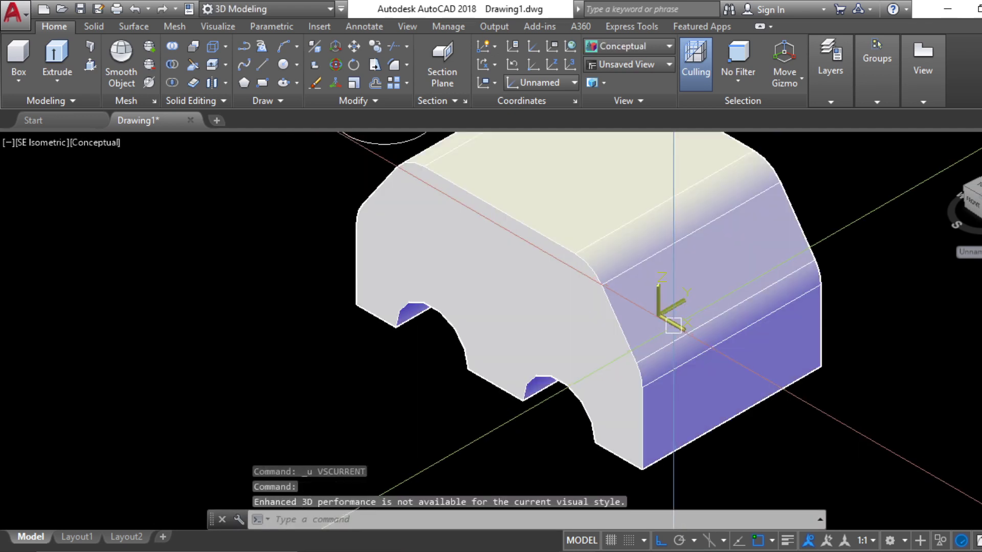
{"action": "key", "text": "ctrl+z"}
{"action": "key", "text": "ctrl+z"}
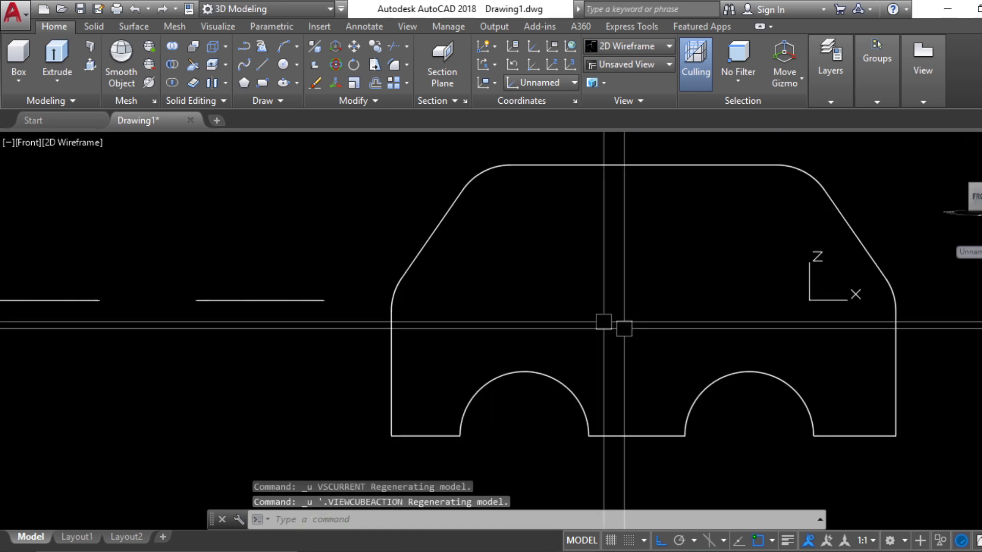
{"action": "scroll", "coordinate": [604, 323], "scroll_direction": "down", "scroll_amount": 6}
{"action": "key", "text": "ctrl+z"}
{"action": "key", "text": "ctrl+z"}
{"action": "key", "text": "ctrl+z"}
{"action": "key", "text": "ctrl+z"}
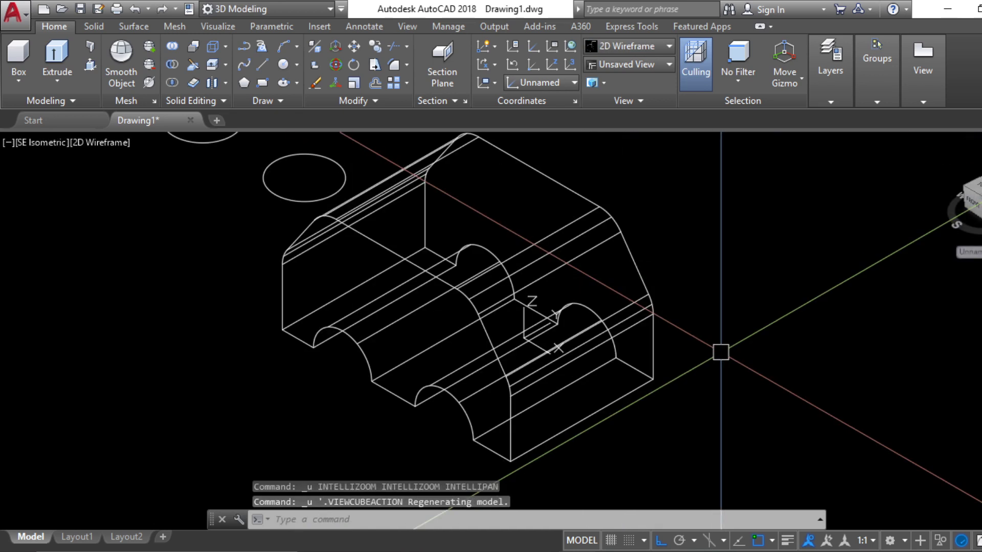
Step: Undo the car body's extrusion to return to the flat upright profile
{"action": "key", "text": "ctrl+z"}
{"action": "key", "text": "ctrl+z"}
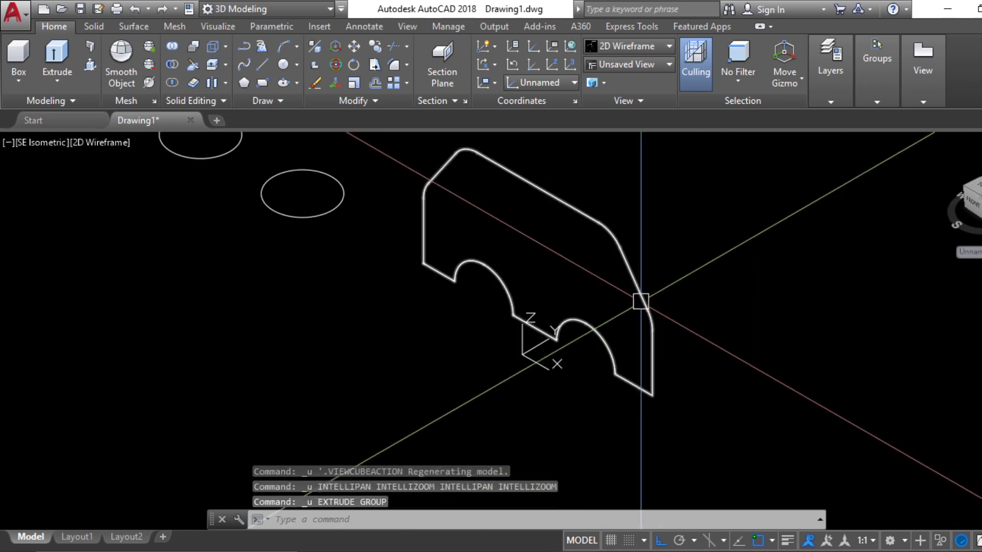
{"action": "key", "text": "Escape"}
{"action": "key", "text": "Escape"}
{"action": "key", "text": "Escape"}
Step: Extrude the upright car profile to a height of 3
{"action": "scroll", "coordinate": [682, 354], "scroll_direction": "down", "scroll_amount": 2}
{"action": "middle_click_drag", "start_coordinate": [682, 355], "coordinate": [622, 345]}
{"action": "left_click", "coordinate": [69, 69]}
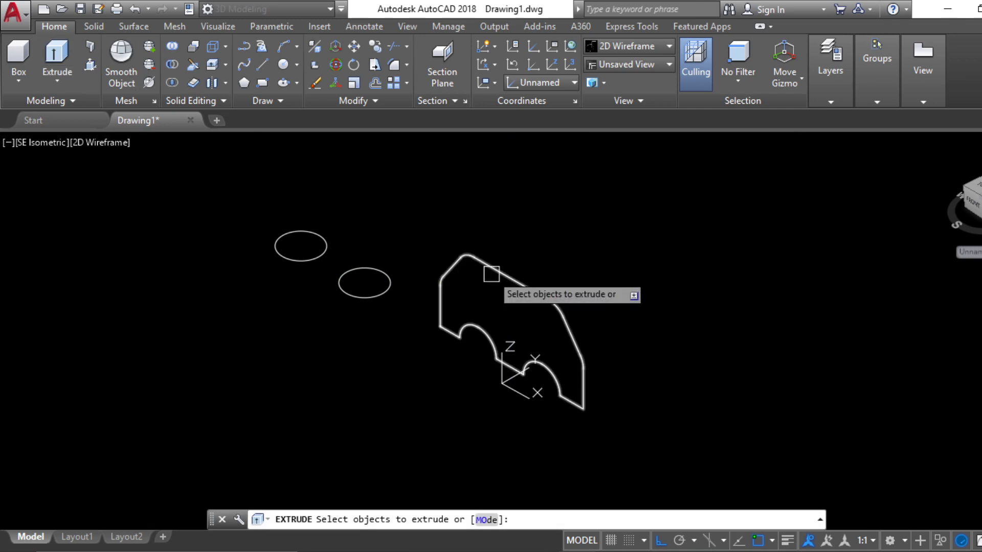
{"action": "left_click", "coordinate": [491, 274]}
{"action": "key", "text": "Return"}
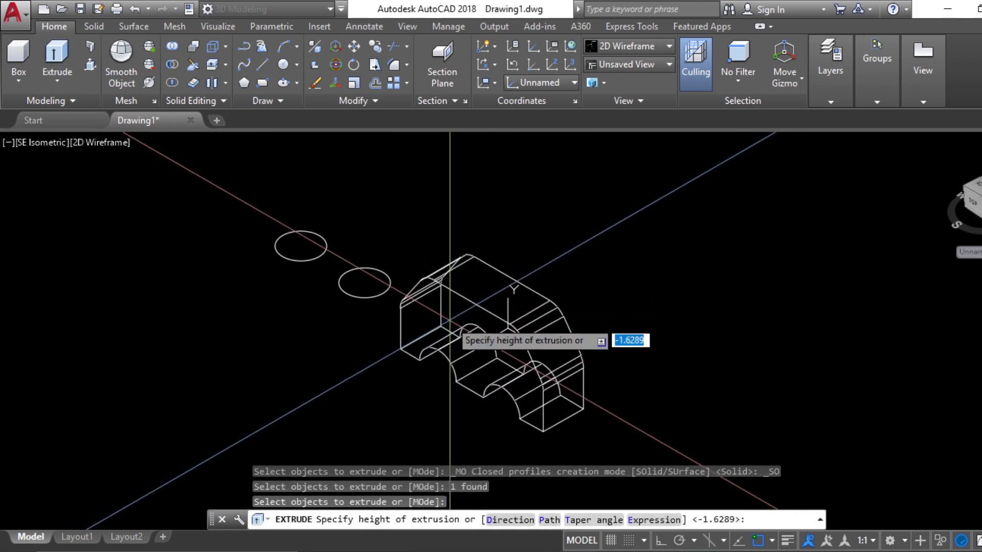
{"action": "type", "text": "3"}
{"action": "key", "text": "Return"}
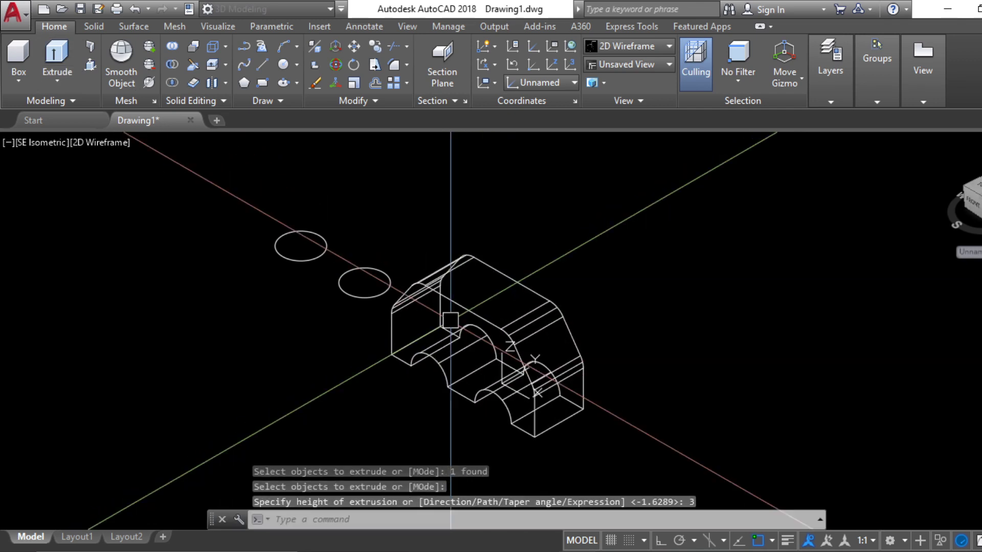
{"action": "key", "text": "Escape"}
{"action": "key", "text": "Escape"}
Step: Switch the viewport's visual style to Realistic to shade the car body
{"action": "left_click", "coordinate": [106, 142]}
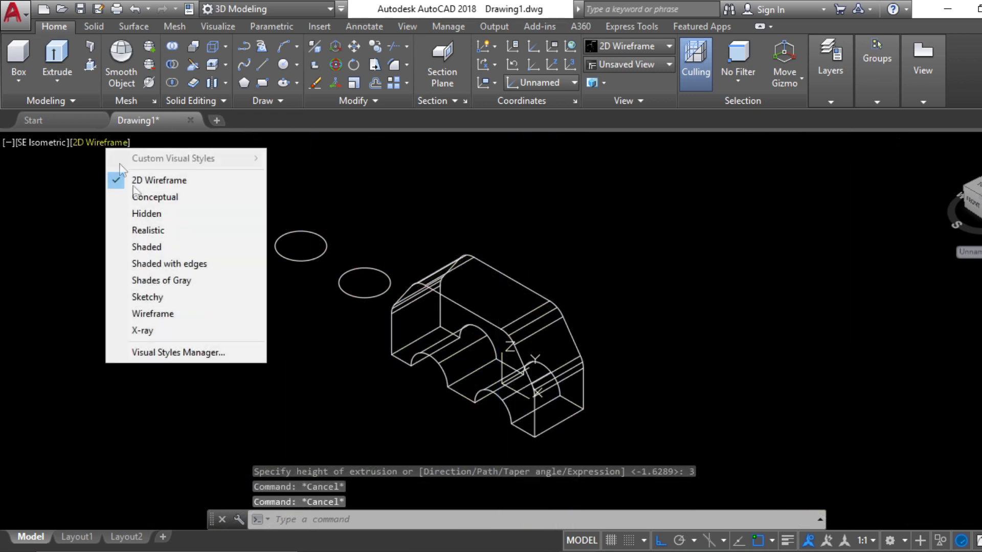
{"action": "left_click", "coordinate": [146, 228]}
{"action": "key", "text": "Escape"}
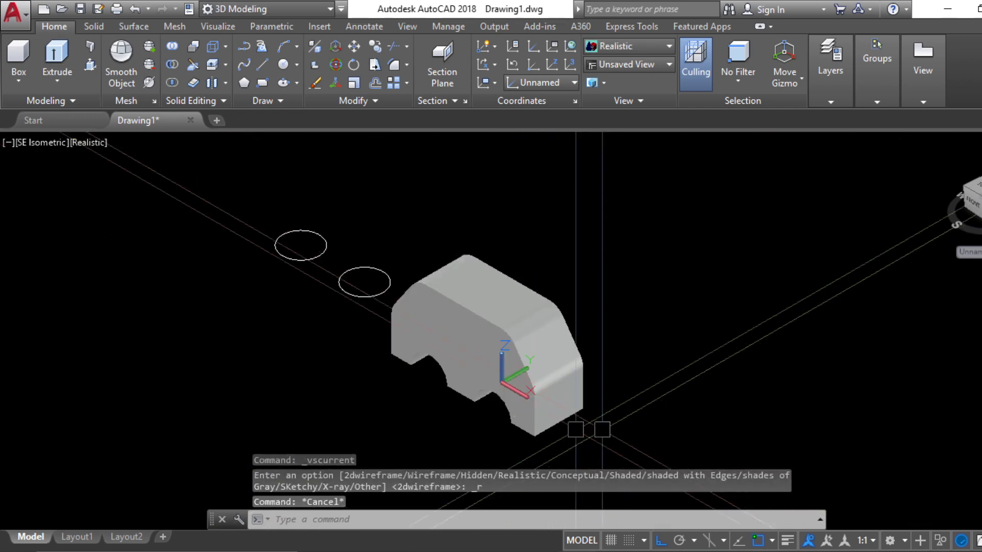
{"action": "scroll", "coordinate": [518, 406], "scroll_direction": "up", "scroll_amount": 3}
{"action": "scroll", "coordinate": [468, 320], "scroll_direction": "down", "scroll_amount": 2}
{"action": "middle_click_drag", "start_coordinate": [540, 390], "coordinate": [533, 370]}
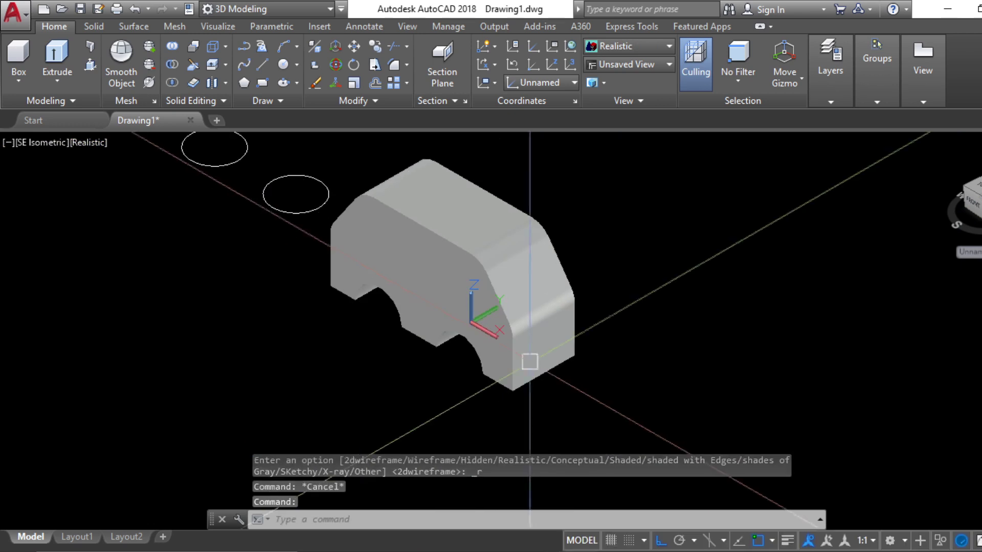
{"action": "scroll", "coordinate": [454, 309], "scroll_direction": "down", "scroll_amount": 2}
{"action": "middle_click_drag", "start_coordinate": [415, 285], "coordinate": [435, 336]}
{"action": "scroll", "coordinate": [399, 292], "scroll_direction": "up", "scroll_amount": 3}
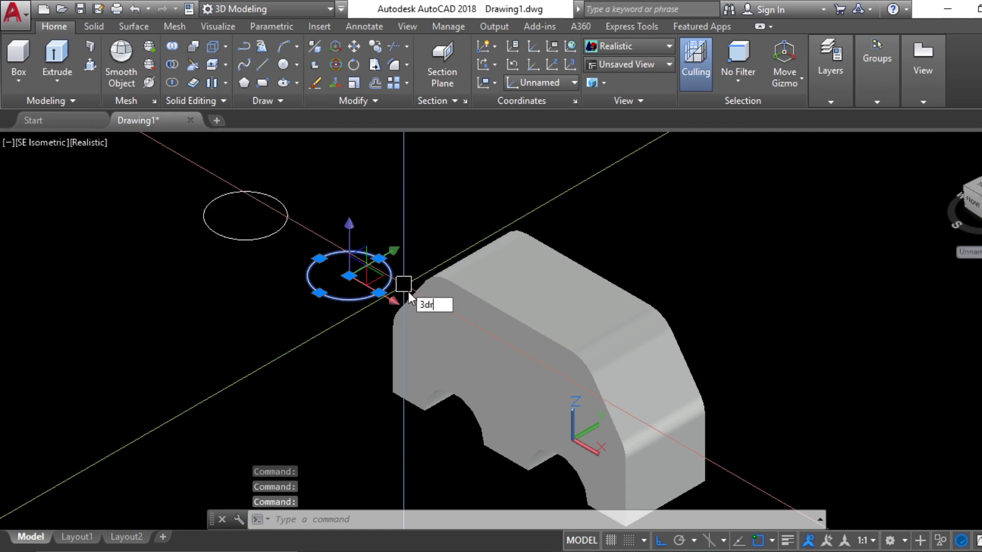
{"action": "key", "text": "Return"}
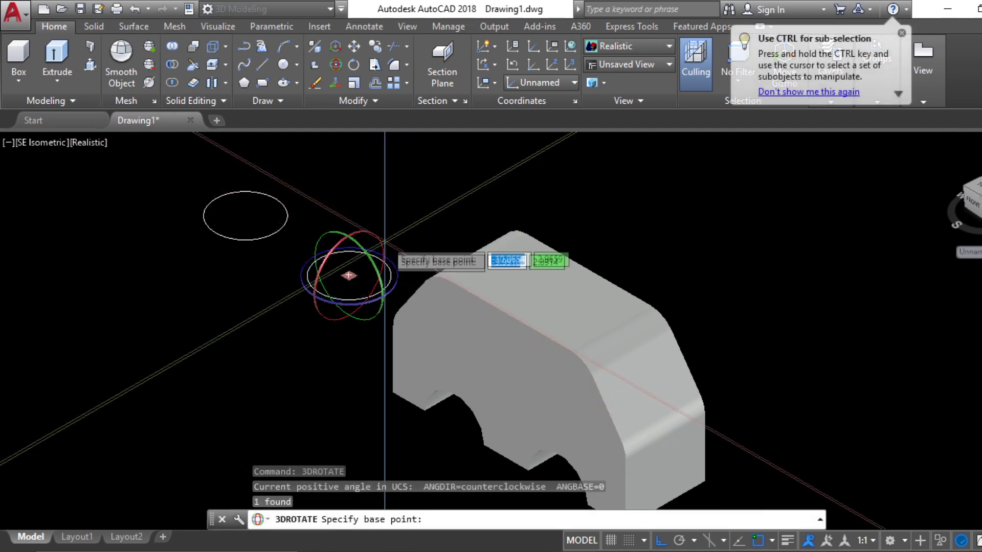
{"action": "left_click", "coordinate": [348, 275]}
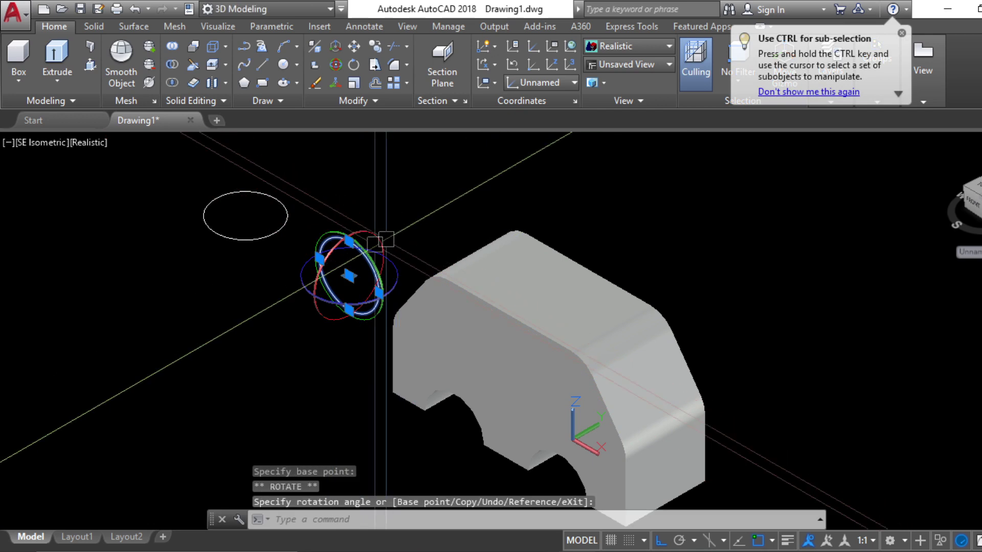
{"action": "key", "text": "Escape"}
{"action": "key", "text": "Escape"}
{"action": "key", "text": "Escape"}
Step: Rotate the wheel circle nearest the car about its centre with 3DROTATE so it stands upright, parallel to the body's side
{"action": "type", "text": "3dr"}
{"action": "key", "text": "Return"}
{"action": "left_click", "coordinate": [373, 260]}
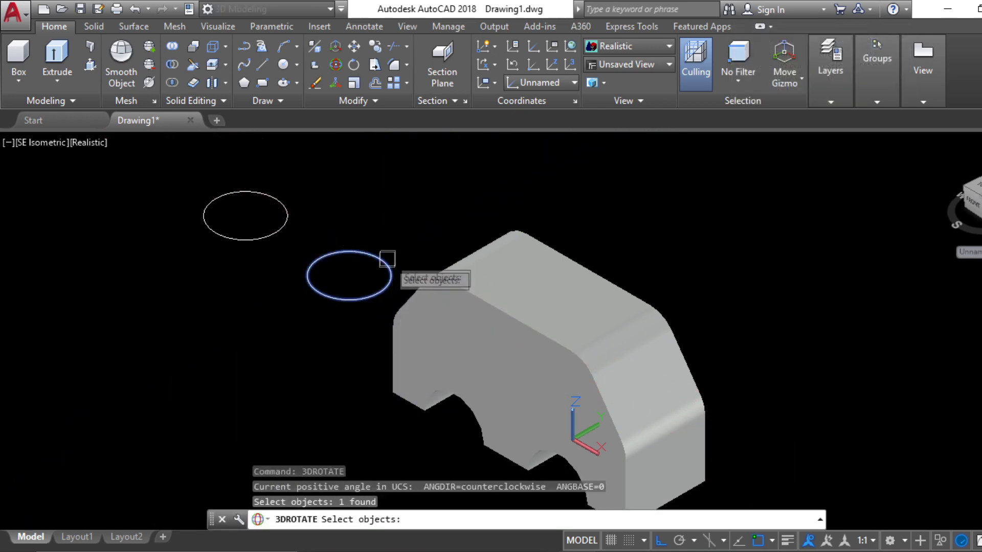
{"action": "key", "text": "Return"}
{"action": "left_click", "coordinate": [349, 275]}
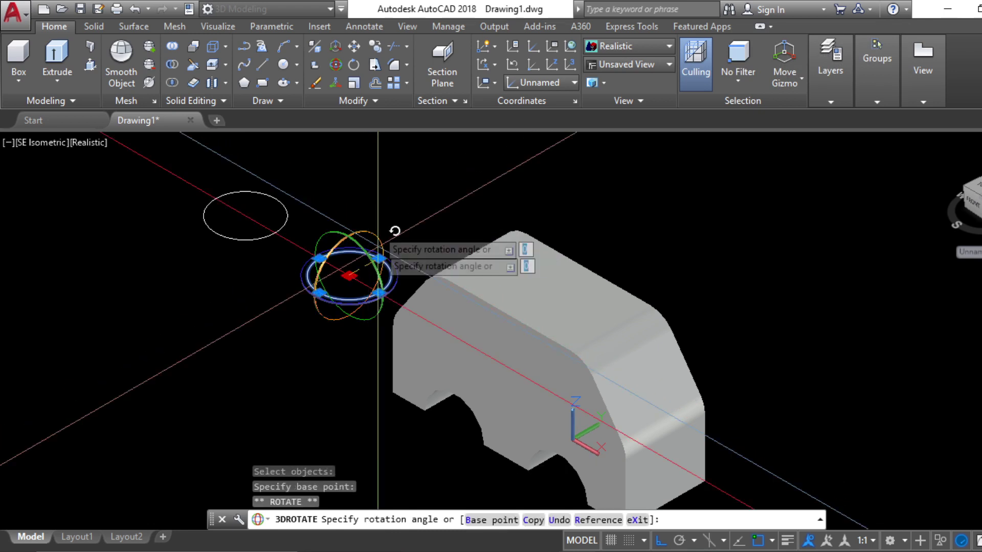
{"action": "left_click", "coordinate": [347, 211]}
{"action": "key", "text": "Escape"}
{"action": "key", "text": "Escape"}
{"action": "key", "text": "Escape"}
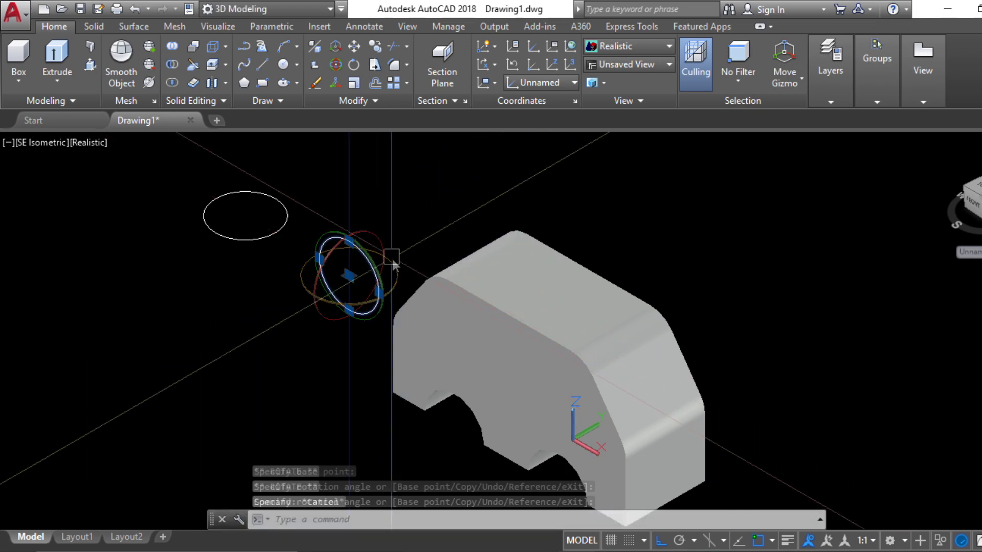
Step: Extrude the upright wheel circle into a long solid cylinder running crosswise to the car
{"action": "left_click", "coordinate": [369, 265]}
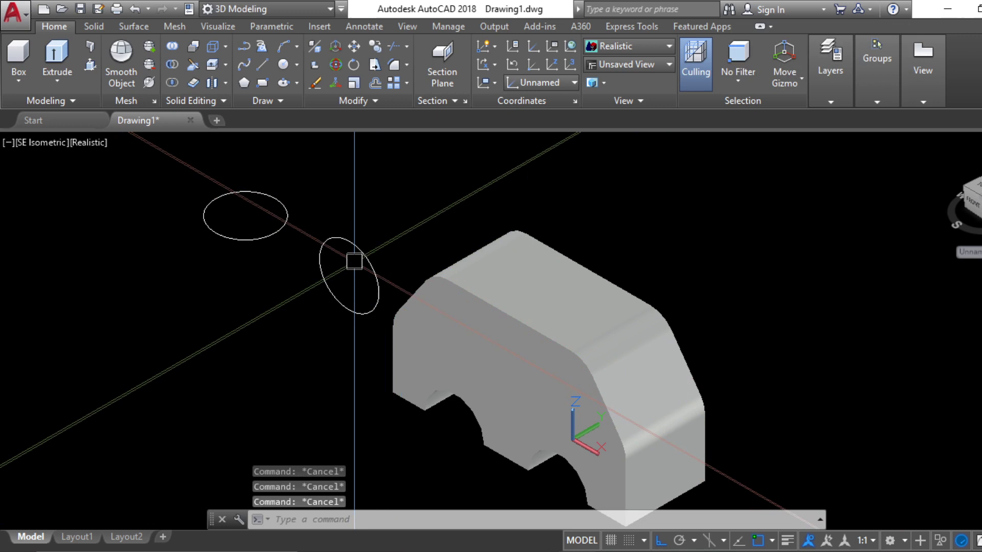
{"action": "left_click", "coordinate": [57, 57]}
{"action": "left_click", "coordinate": [375, 281]}
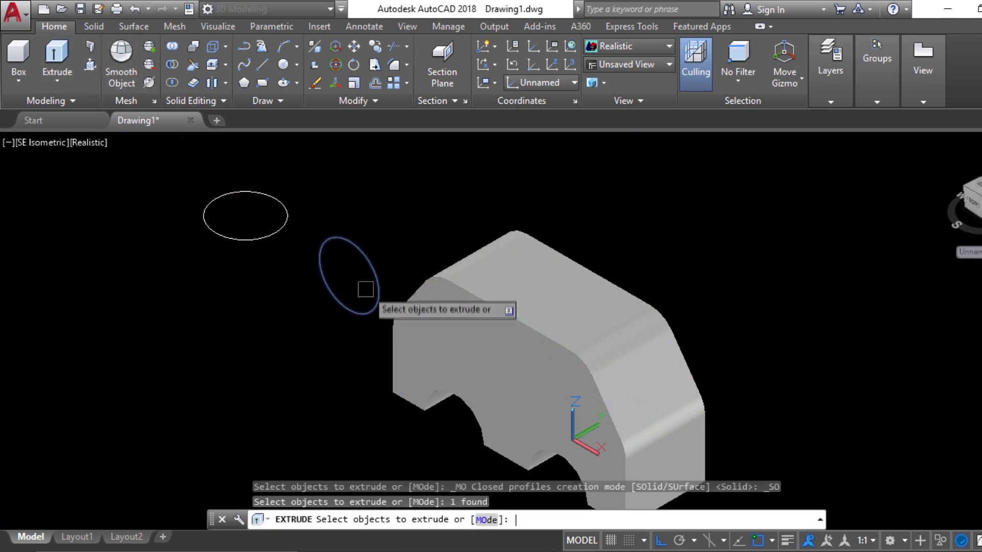
{"action": "key", "text": "Return"}
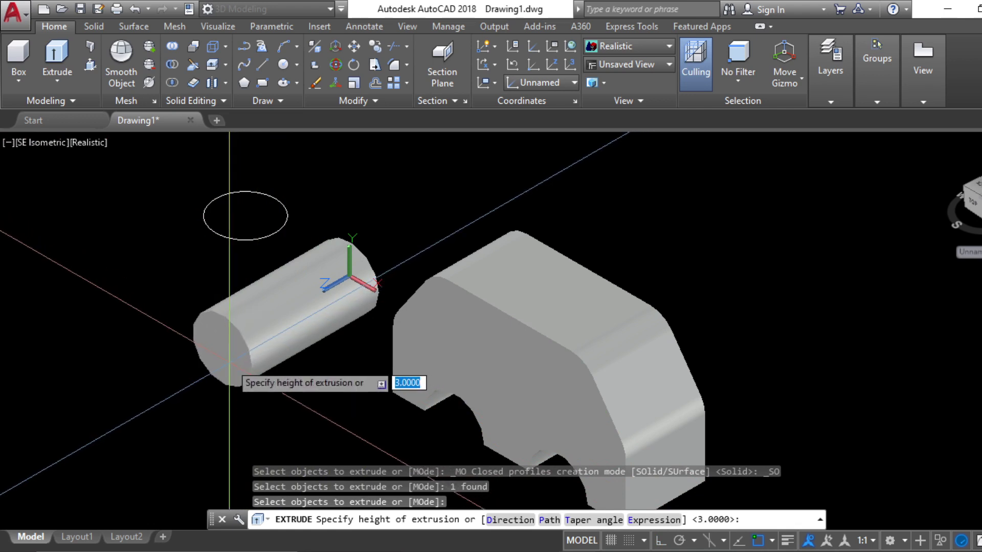
{"action": "left_click", "coordinate": [229, 363]}
{"action": "key", "text": "Escape"}
{"action": "key", "text": "Escape"}
Step: Move the wheel cylinder to the rear wheel arch on the car's near side
{"action": "left_click", "coordinate": [327, 291]}
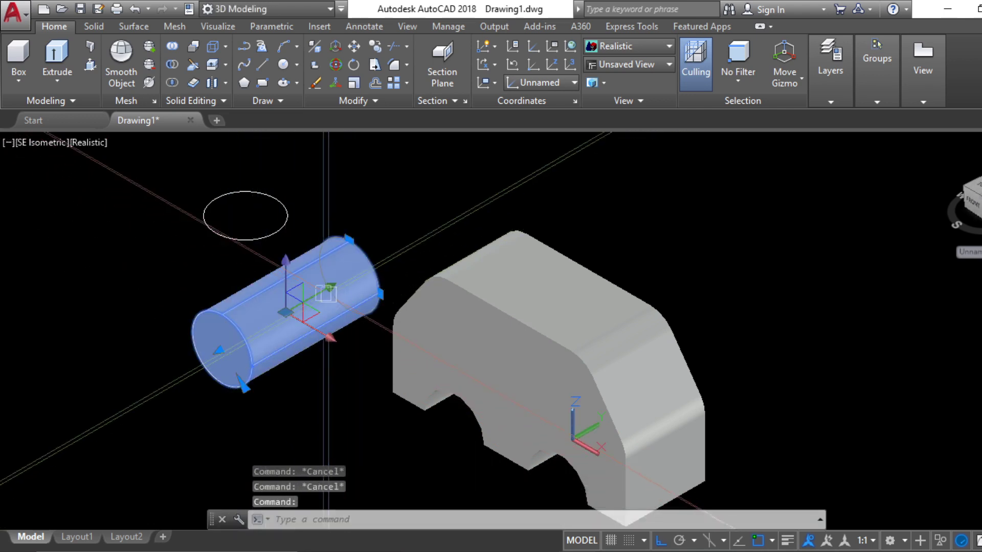
{"action": "scroll", "coordinate": [314, 271], "scroll_direction": "down", "scroll_amount": 2}
{"action": "type", "text": "m"}
{"action": "key", "text": "Return"}
{"action": "left_click", "coordinate": [342, 286]}
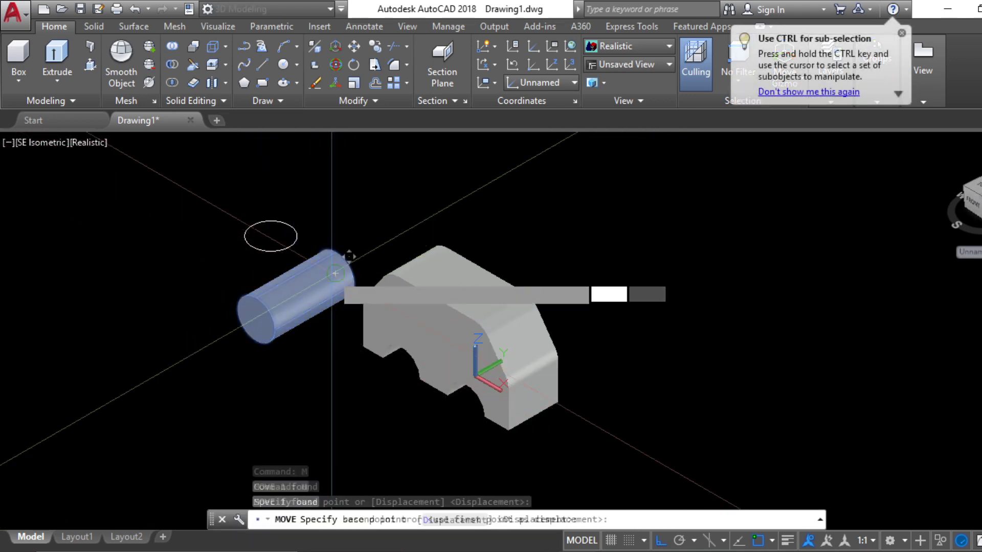
{"action": "left_click", "coordinate": [402, 368]}
{"action": "scroll", "coordinate": [427, 409], "scroll_direction": "up", "scroll_amount": 4}
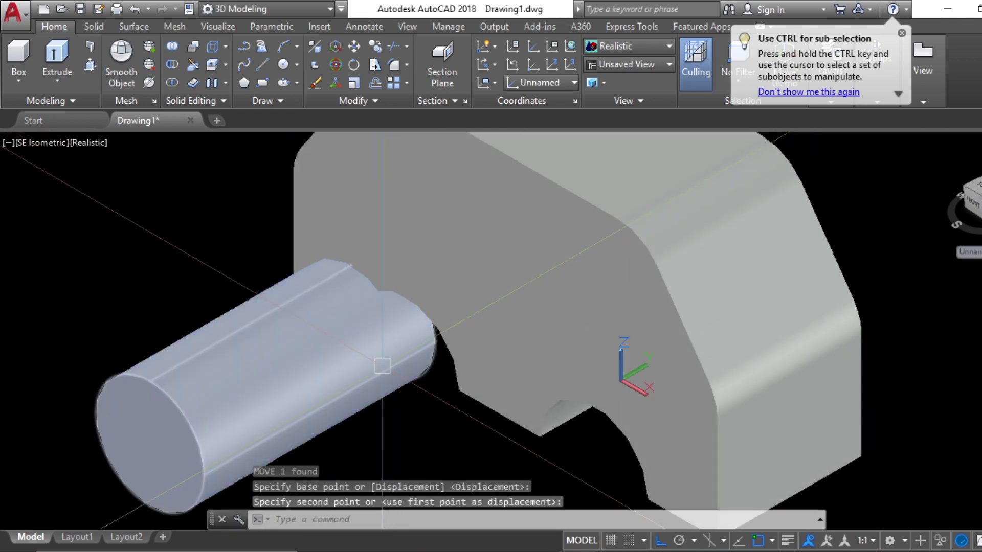
{"action": "type", "text": "m"}
{"action": "key", "text": "Return"}
{"action": "left_click", "coordinate": [443, 428]}
{"action": "left_click", "coordinate": [471, 450]}
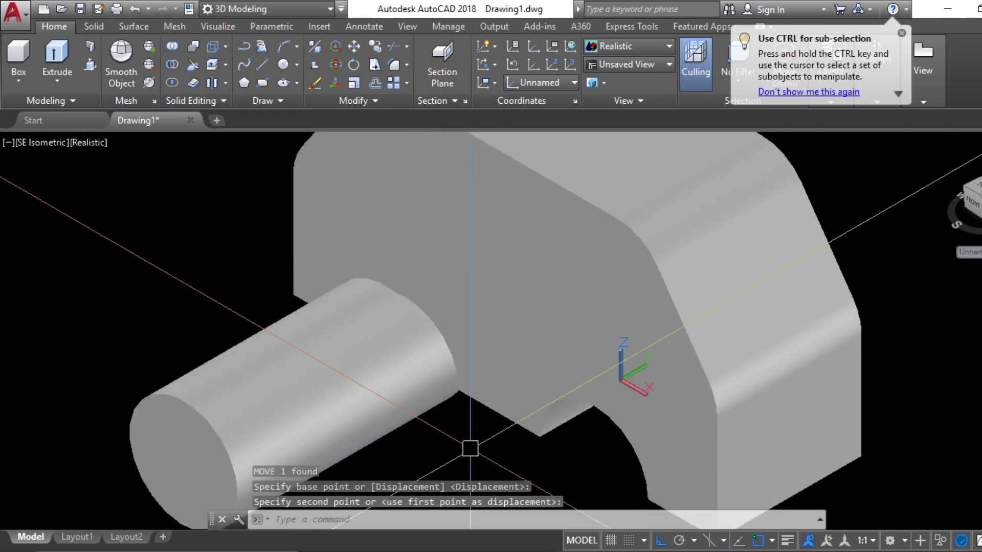
{"action": "scroll", "coordinate": [473, 371], "scroll_direction": "down", "scroll_amount": 6}
{"action": "middle_click_drag", "start_coordinate": [454, 394], "coordinate": [483, 374]}
{"action": "scroll", "coordinate": [483, 373], "scroll_direction": "up", "scroll_amount": 4}
{"action": "left_click", "coordinate": [423, 368]}
{"action": "scroll", "coordinate": [472, 397], "scroll_direction": "up", "scroll_amount": 4}
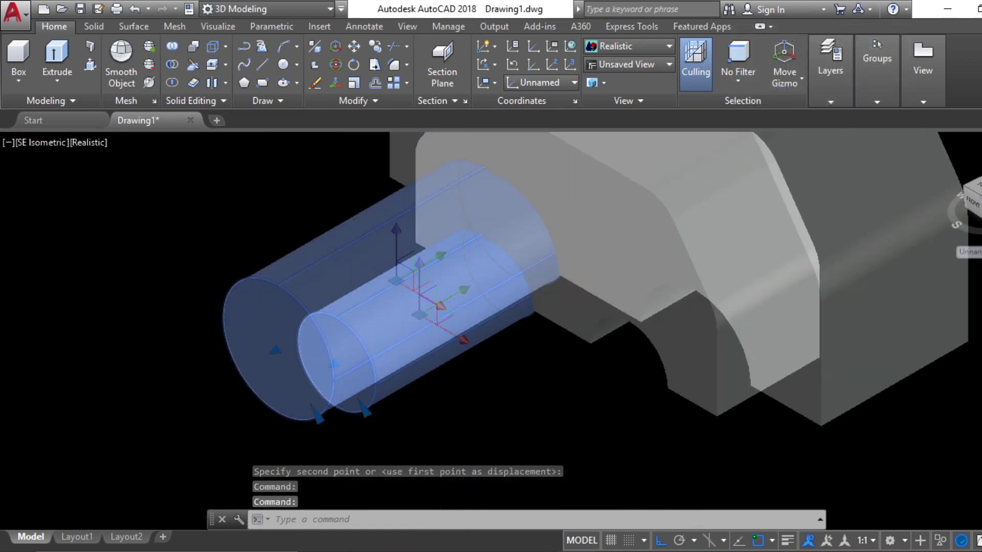
{"action": "type", "text": "m"}
{"action": "key", "text": "Return"}
{"action": "left_click", "coordinate": [471, 392]}
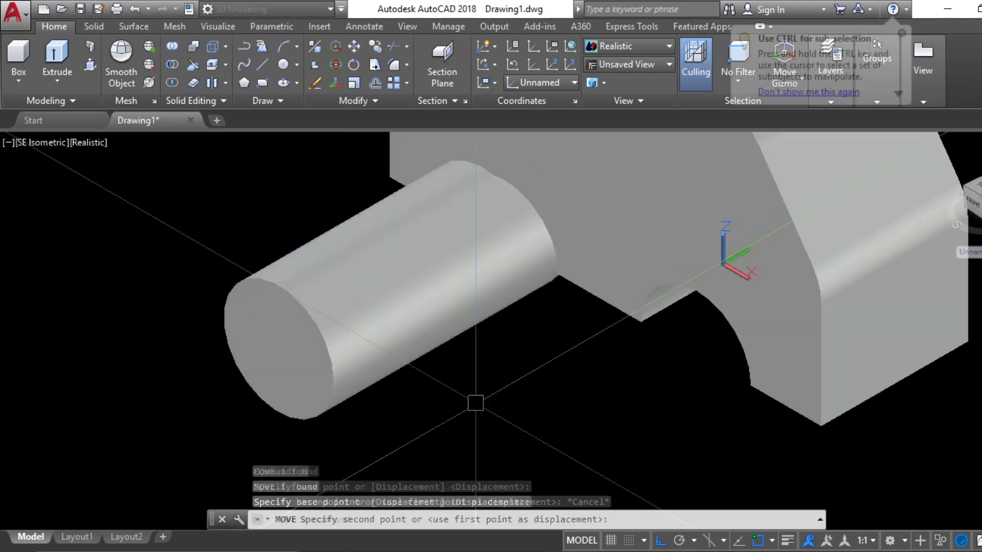
{"action": "key", "text": "Escape"}
{"action": "key", "text": "Escape"}
{"action": "key", "text": "Escape"}
Step: In the Top view, move the wheel cylinder across the car's width so it protrudes from both sides of the body
{"action": "left_click", "coordinate": [978, 190]}
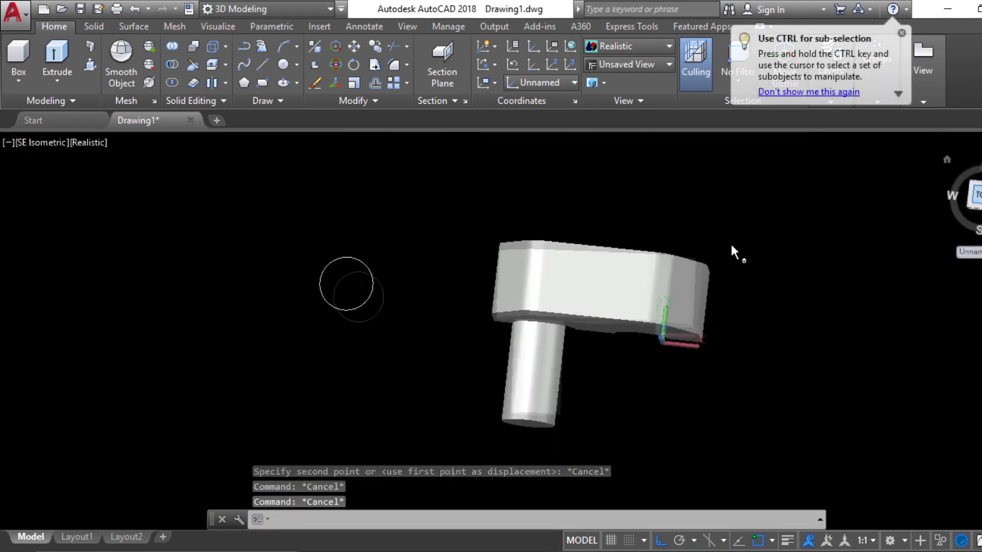
{"action": "left_click", "coordinate": [558, 373]}
{"action": "type", "text": "m"}
{"action": "key", "text": "Return"}
{"action": "left_click", "coordinate": [816, 418]}
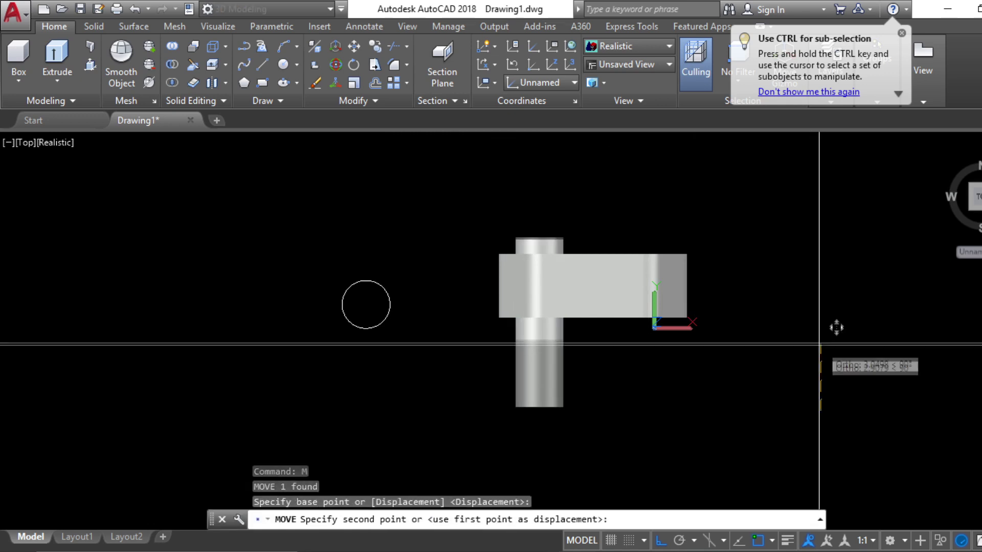
{"action": "key", "text": "Escape"}
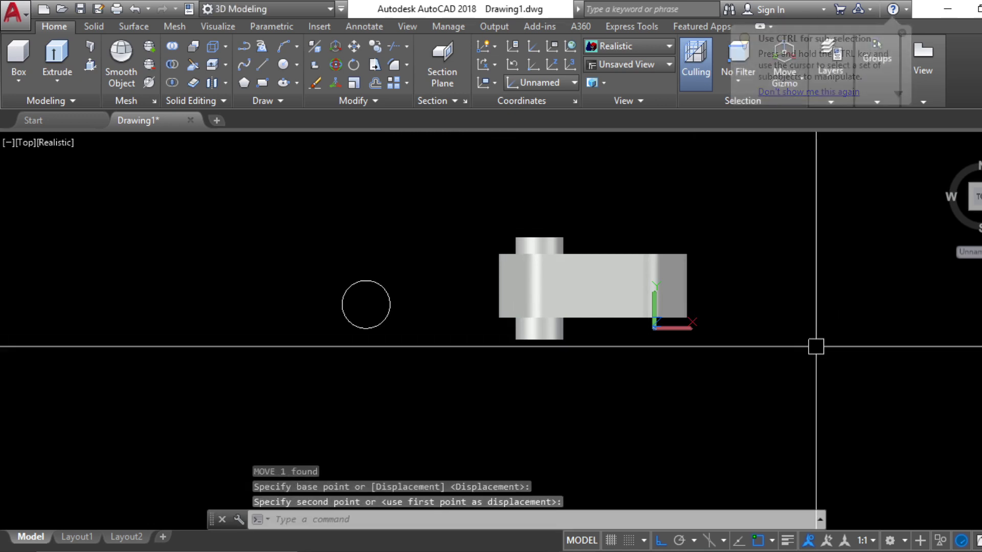
Step: Copy the rear wheel cylinder along the car's length to the front wheel arch
{"action": "scroll", "coordinate": [543, 327], "scroll_direction": "up", "scroll_amount": 3}
{"action": "left_click", "coordinate": [565, 352]}
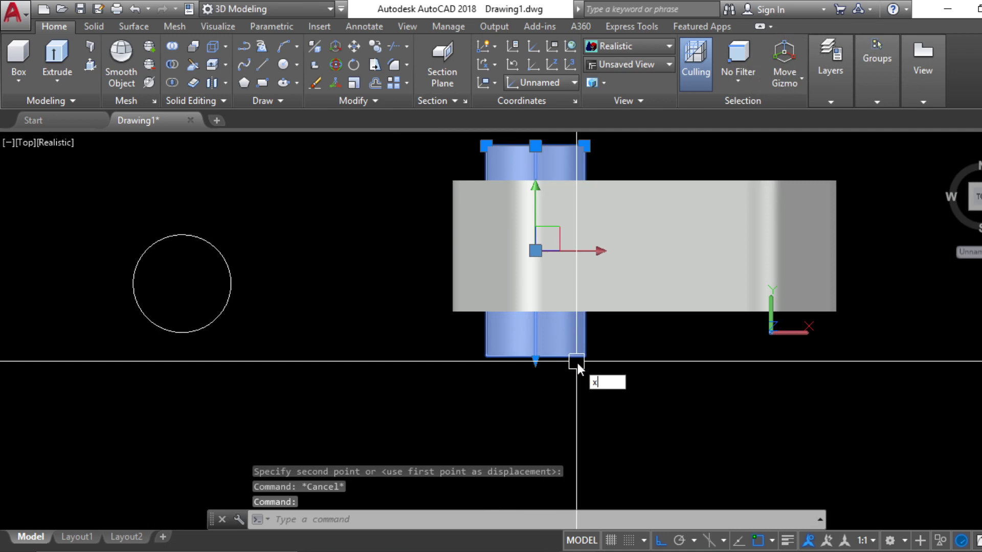
{"action": "key", "text": "Escape"}
{"action": "left_click", "coordinate": [578, 362]}
{"action": "type", "text": "co"}
{"action": "key", "text": "Return"}
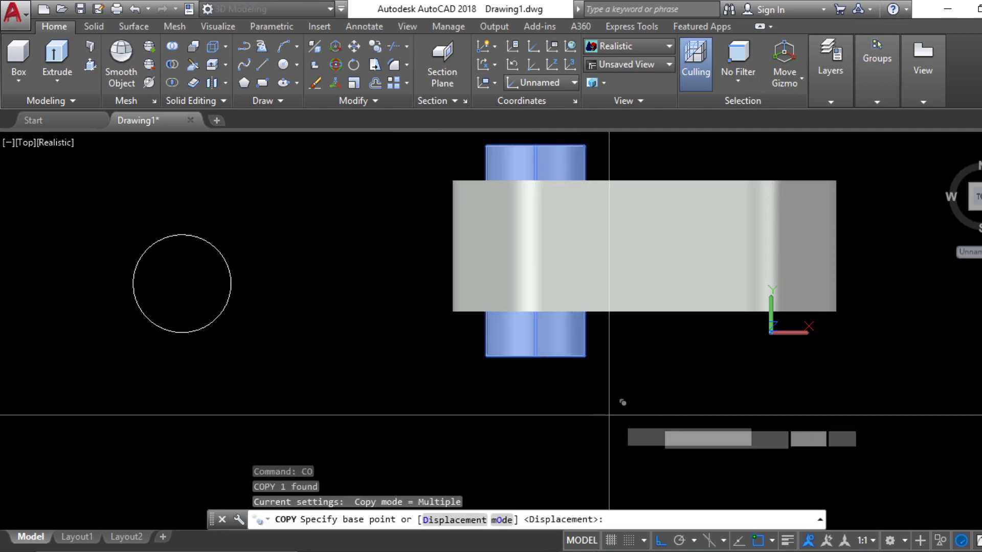
{"action": "left_click", "coordinate": [608, 415]}
{"action": "left_click", "coordinate": [784, 419]}
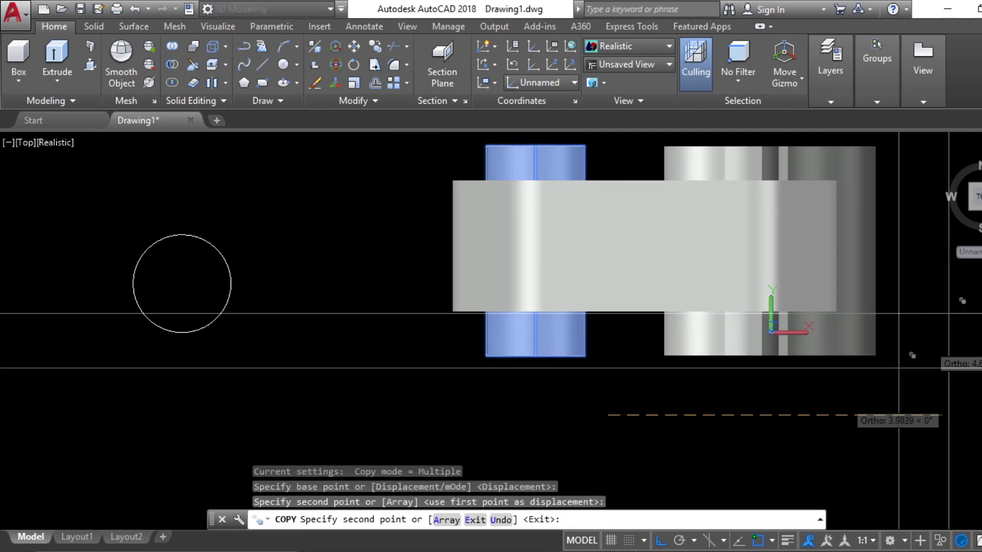
{"action": "left_click", "coordinate": [981, 197]}
{"action": "scroll", "coordinate": [868, 206], "scroll_direction": "down", "scroll_amount": 5}
{"action": "key", "text": "Escape"}
{"action": "key", "text": "Escape"}
{"action": "key", "text": "Escape"}
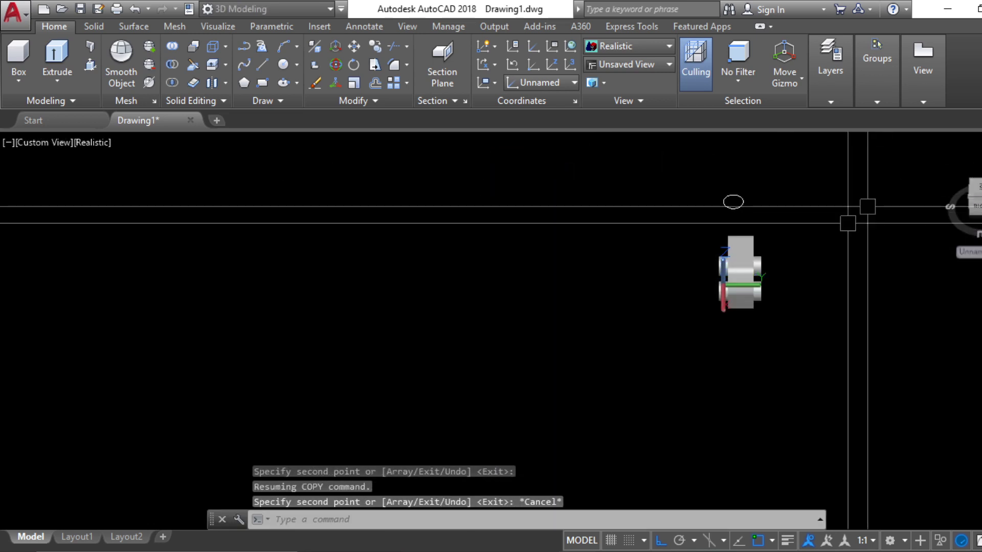
Step: Check how the two wheel cylinders sit in the wheel arches from the SE Isometric and Front views
{"action": "scroll", "coordinate": [732, 300], "scroll_direction": "up", "scroll_amount": 6}
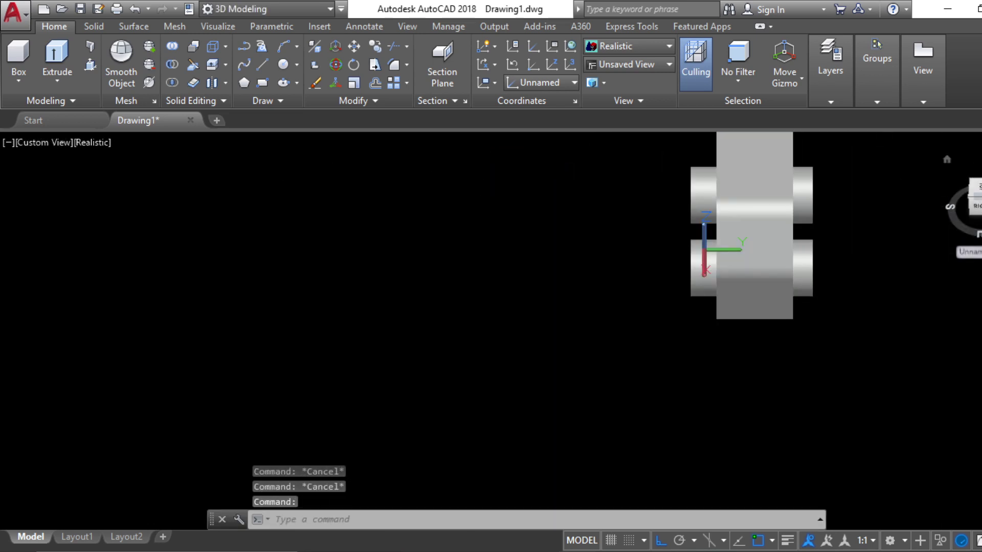
{"action": "left_click", "coordinate": [981, 196]}
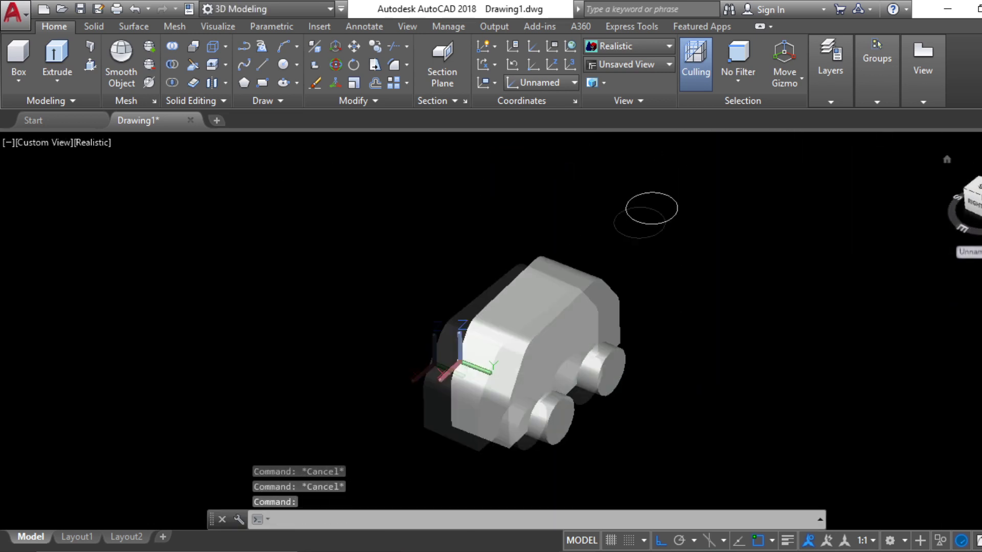
{"action": "left_click", "coordinate": [966, 189]}
{"action": "scroll", "coordinate": [604, 477], "scroll_direction": "up", "scroll_amount": 5}
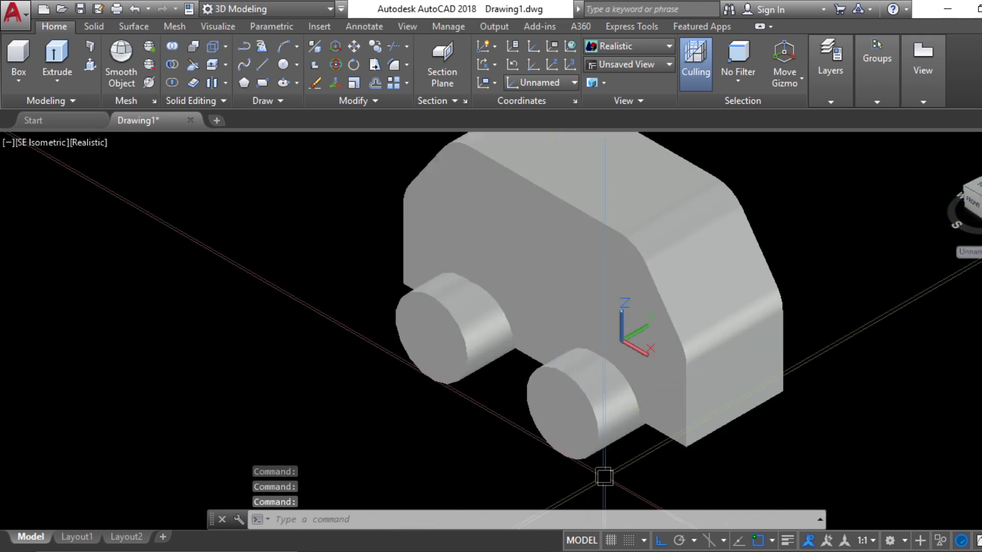
{"action": "middle_click_drag", "start_coordinate": [605, 477], "coordinate": [591, 410]}
{"action": "left_click", "coordinate": [588, 362]}
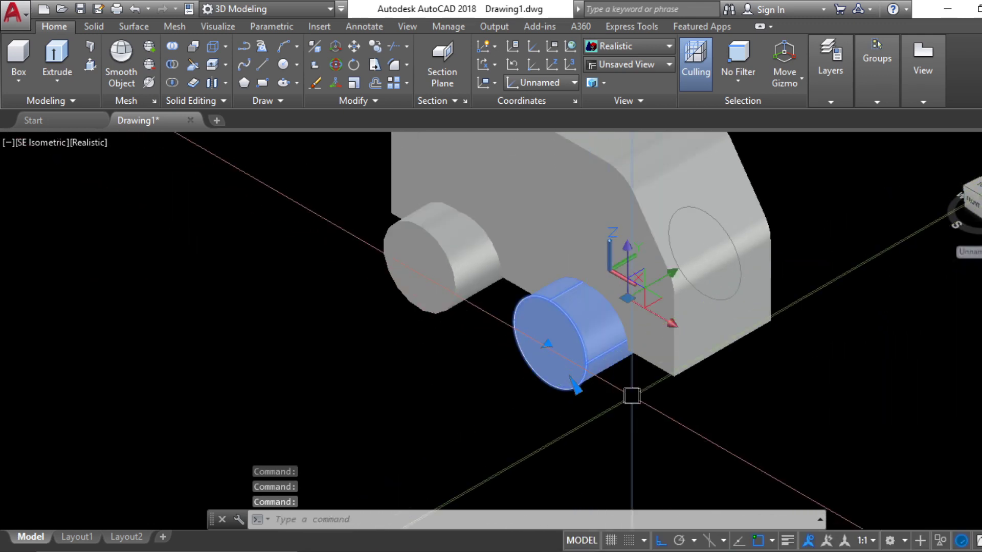
{"action": "key", "text": "Escape"}
{"action": "key", "text": "Escape"}
{"action": "left_click", "coordinate": [976, 217]}
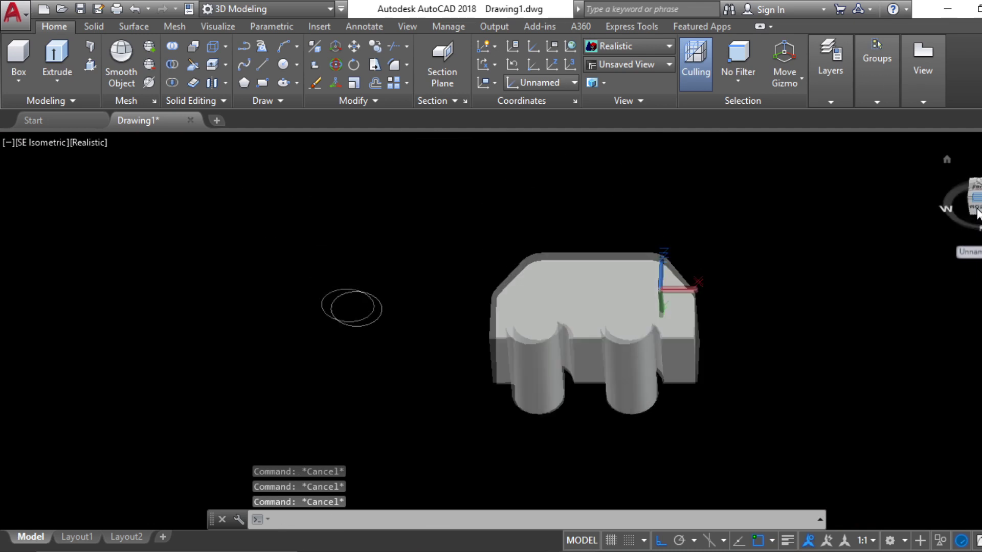
{"action": "left_click", "coordinate": [976, 188]}
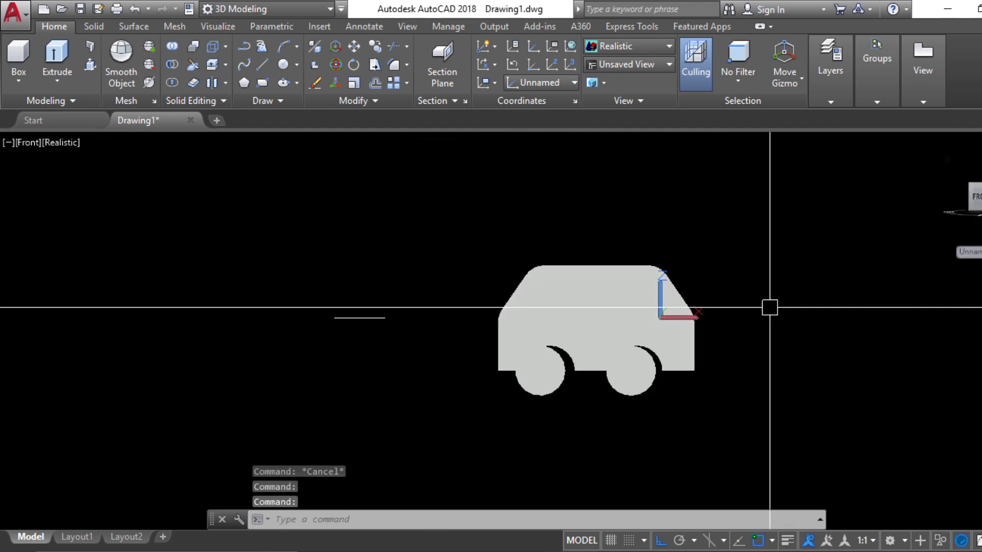
Step: Move the rear wheel cylinder along the car's length so it fills the rear wheel arch
{"action": "scroll", "coordinate": [765, 314], "scroll_direction": "up", "scroll_amount": 3}
{"action": "left_click", "coordinate": [423, 406]}
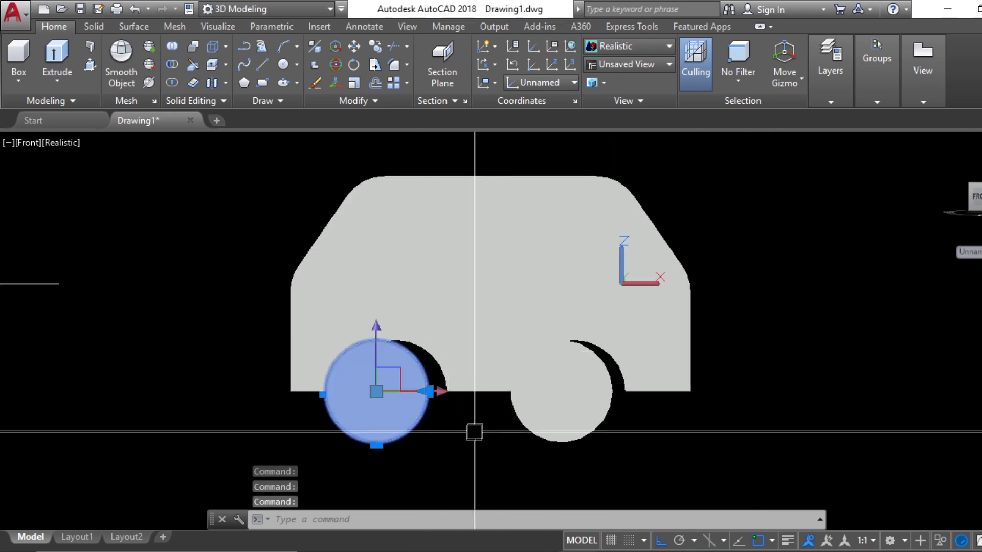
{"action": "type", "text": "m"}
{"action": "key", "text": "Return"}
{"action": "scroll", "coordinate": [460, 435], "scroll_direction": "up", "scroll_amount": 2}
{"action": "scroll", "coordinate": [448, 438], "scroll_direction": "up", "scroll_amount": 3}
{"action": "left_click", "coordinate": [449, 438]}
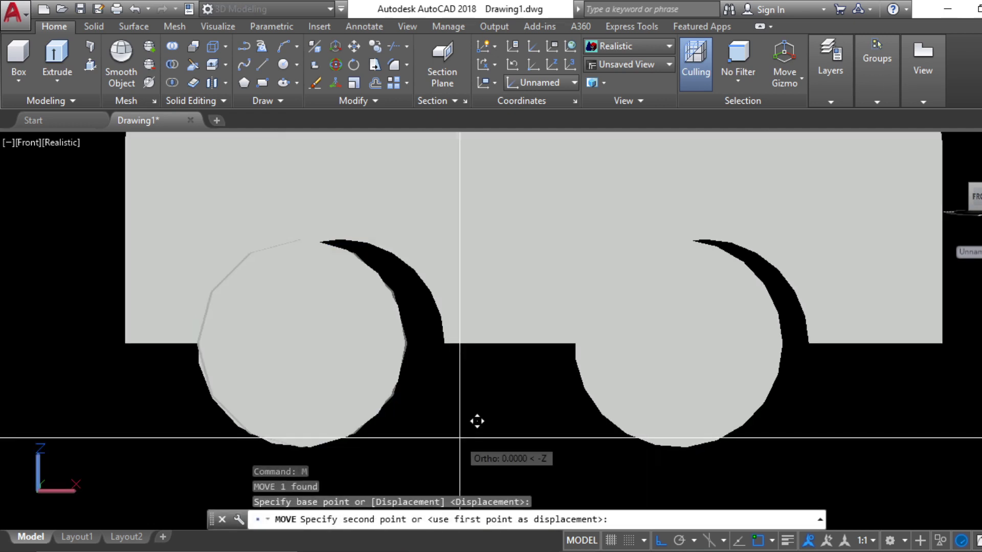
{"action": "left_click", "coordinate": [499, 441]}
Step: Move the front wheel cylinder along the car's length into the front wheel arch, and switch to the SE Isometric view
{"action": "left_click", "coordinate": [640, 438]}
{"action": "key", "text": "space"}
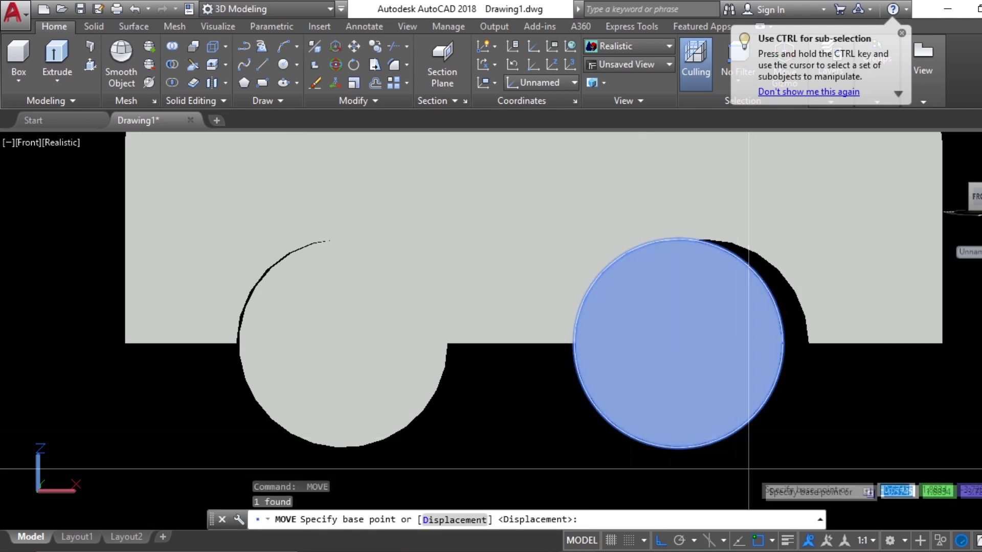
{"action": "left_click", "coordinate": [752, 471]}
{"action": "left_click", "coordinate": [779, 476]}
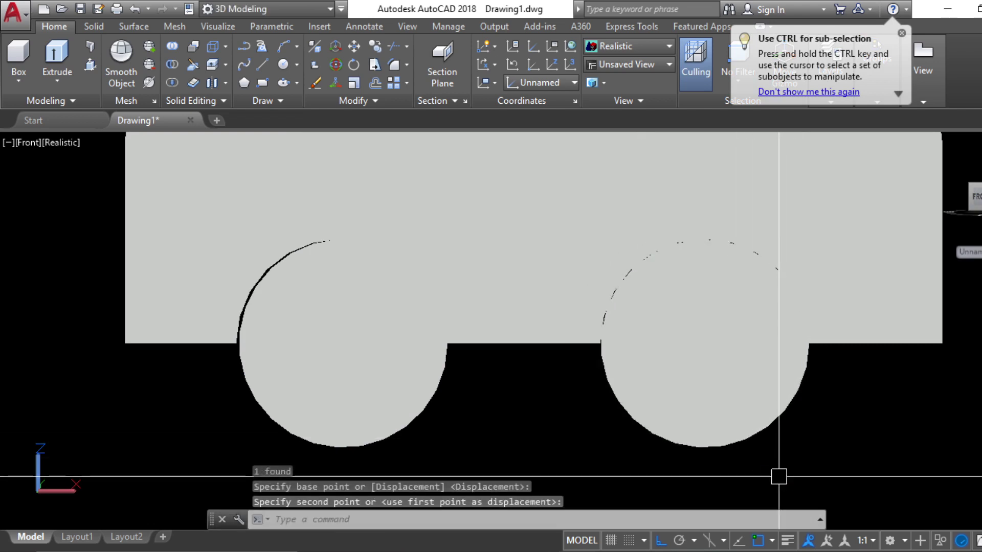
{"action": "scroll", "coordinate": [539, 331], "scroll_direction": "down", "scroll_amount": 5}
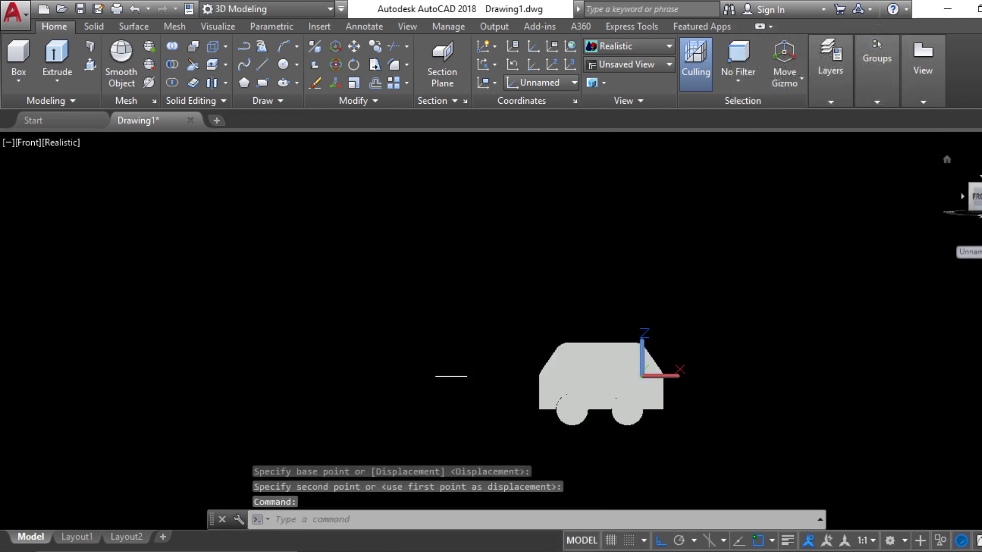
{"action": "left_click", "coordinate": [981, 183]}
{"action": "middle_click_drag", "start_coordinate": [685, 433], "coordinate": [692, 379]}
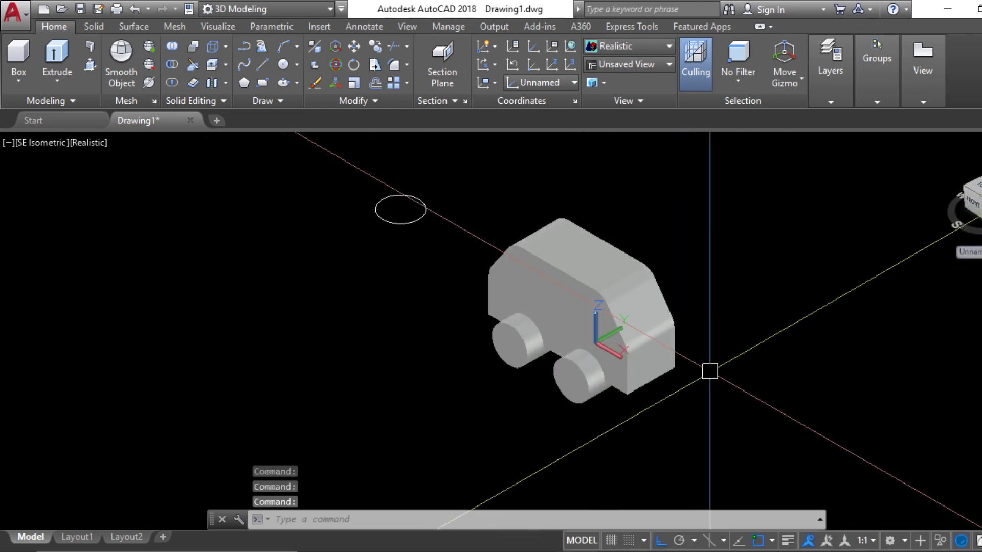
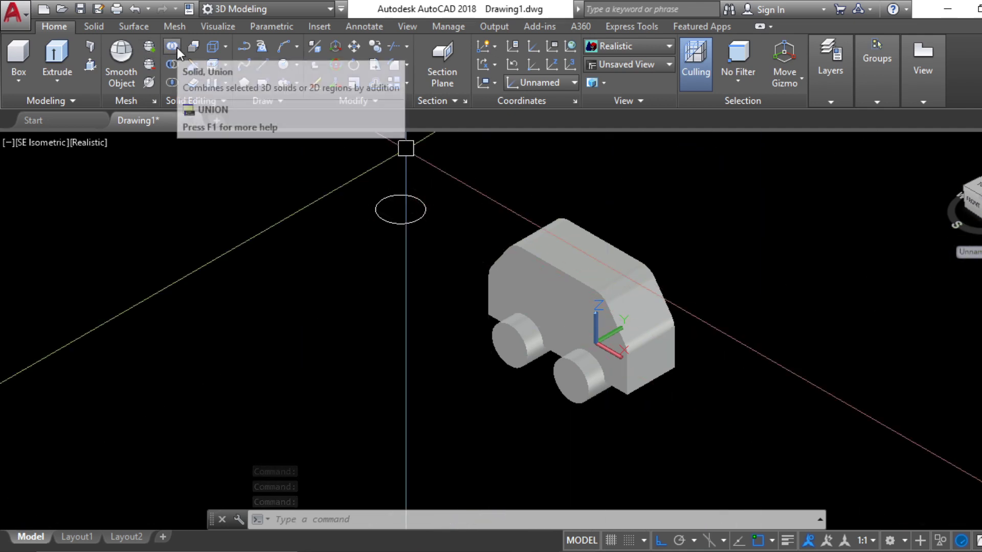
{"action": "left_click", "coordinate": [578, 278]}
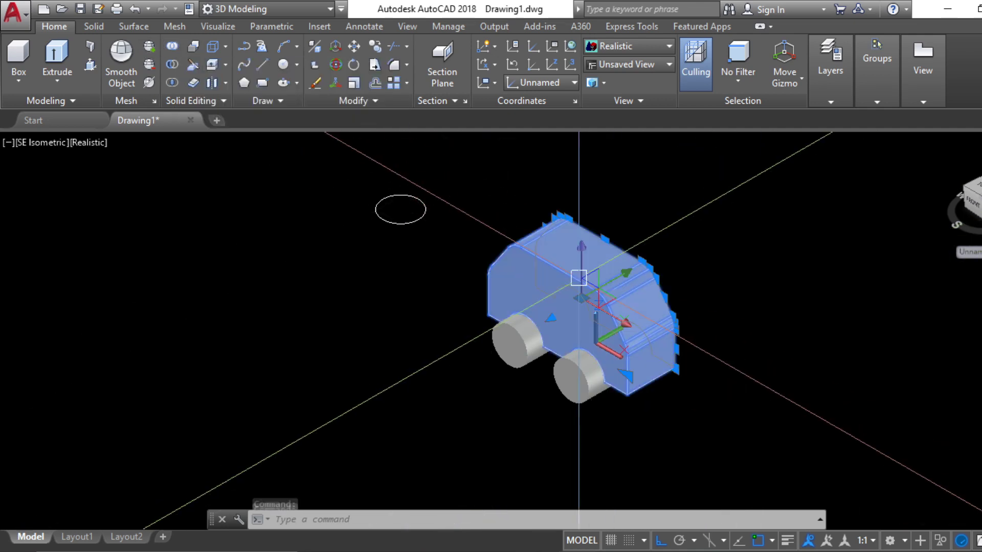
{"action": "left_click", "coordinate": [515, 332], "text": "ctrl"}
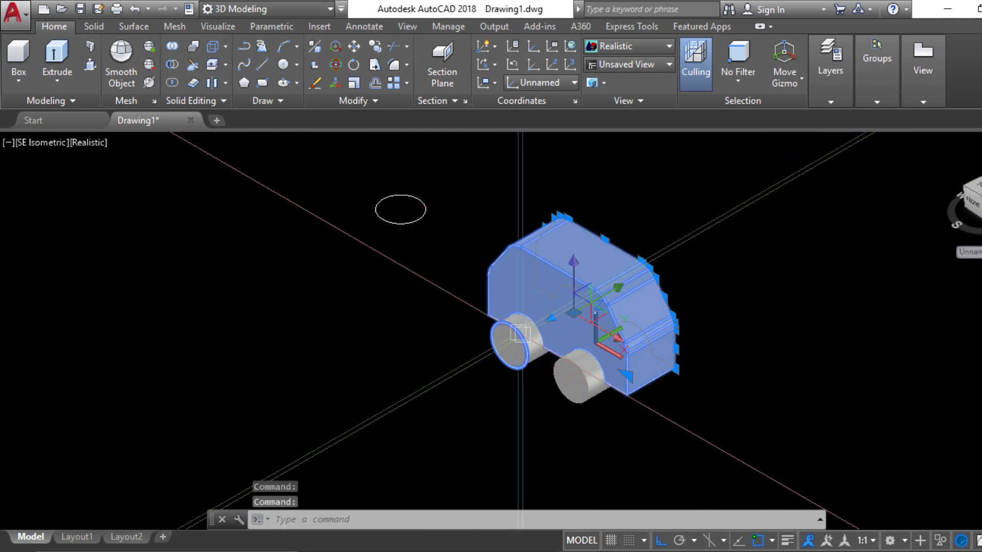
{"action": "left_click", "coordinate": [686, 219]}
{"action": "key", "text": "Escape"}
{"action": "key", "text": "Escape"}
{"action": "key", "text": "Escape"}
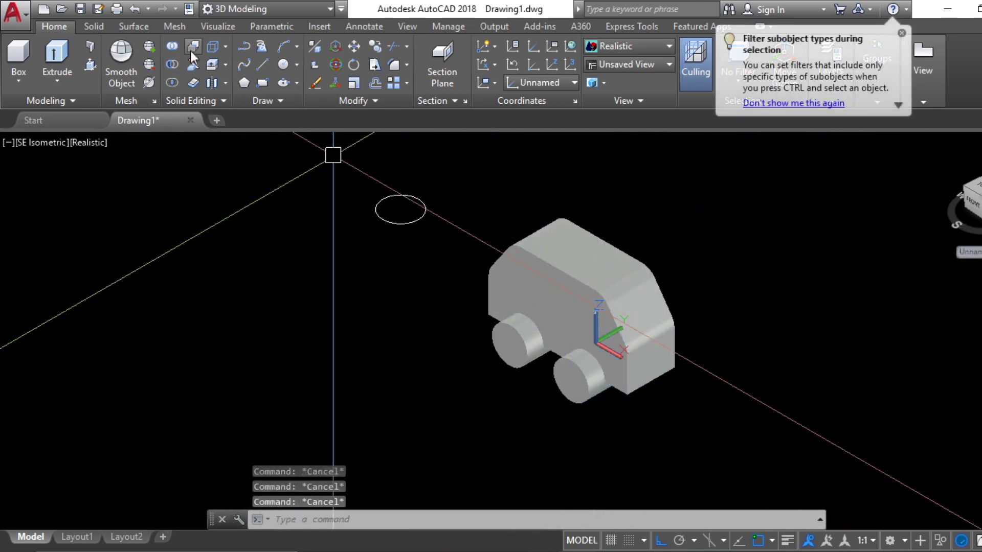
Step: Union the car body and both wheel cylinders into one solid
{"action": "left_click", "coordinate": [176, 49]}
{"action": "left_click", "coordinate": [511, 341]}
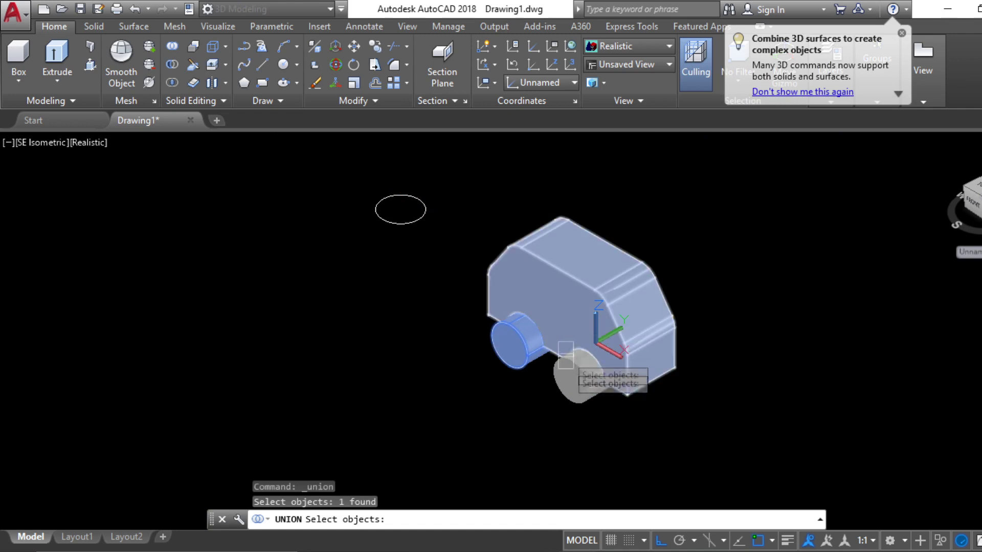
{"action": "left_click", "coordinate": [568, 367]}
{"action": "left_click", "coordinate": [585, 291]}
{"action": "key", "text": "Return"}
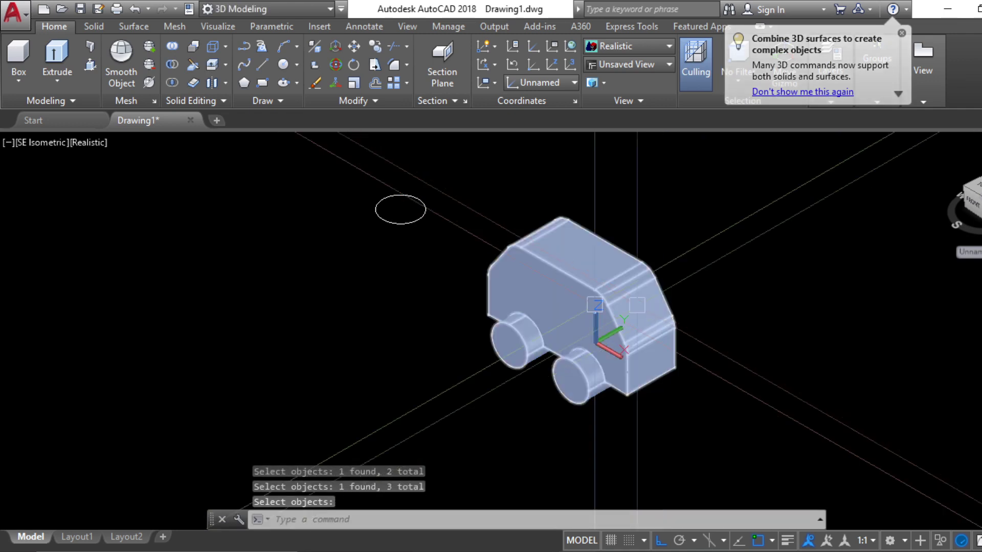
{"action": "key", "text": "Escape"}
{"action": "key", "text": "Escape"}
Step: Check that the car body and wheels select as a single solid, and inspect the model closely
{"action": "middle_click_drag", "start_coordinate": [721, 423], "coordinate": [588, 419]}
{"action": "left_click", "coordinate": [489, 306]}
{"action": "key", "text": "Escape"}
{"action": "key", "text": "Escape"}
{"action": "key", "text": "Escape"}
{"action": "scroll", "coordinate": [585, 378], "scroll_direction": "up", "scroll_amount": 6}
{"action": "scroll", "coordinate": [649, 455], "scroll_direction": "down", "scroll_amount": 4}
{"action": "middle_click_drag", "start_coordinate": [653, 408], "coordinate": [585, 407]}
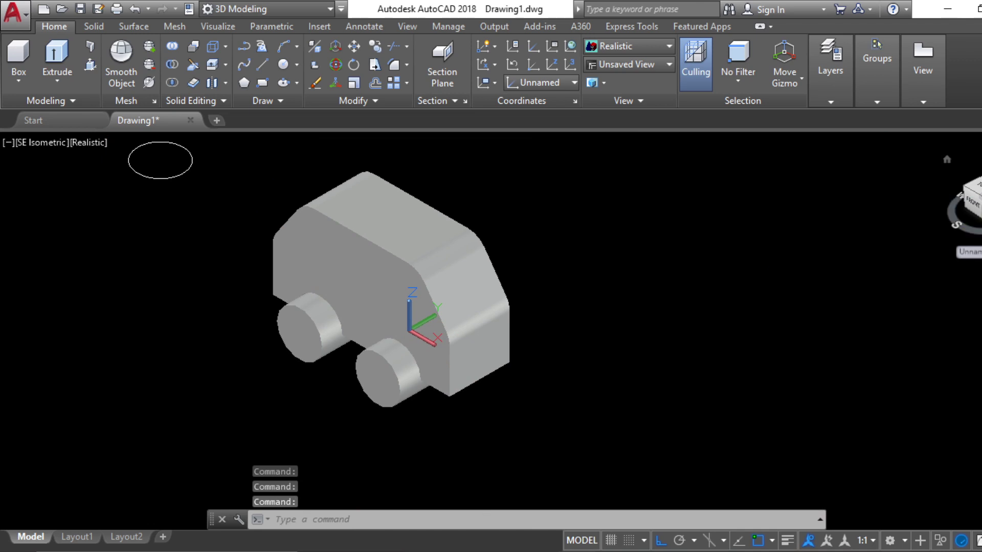
Step: In the Top view, draw a 4 by 4 rectangle beside the front end of the car
{"action": "left_click", "coordinate": [978, 190]}
{"action": "mouse_move", "coordinate": [789, 378]}
{"action": "middle_mouse_down"}
{"action": "mouse_move", "coordinate": [570, 364]}
{"action": "mouse_move", "coordinate": [498, 346]}
{"action": "middle_mouse_up"}
{"action": "key", "text": "Escape"}
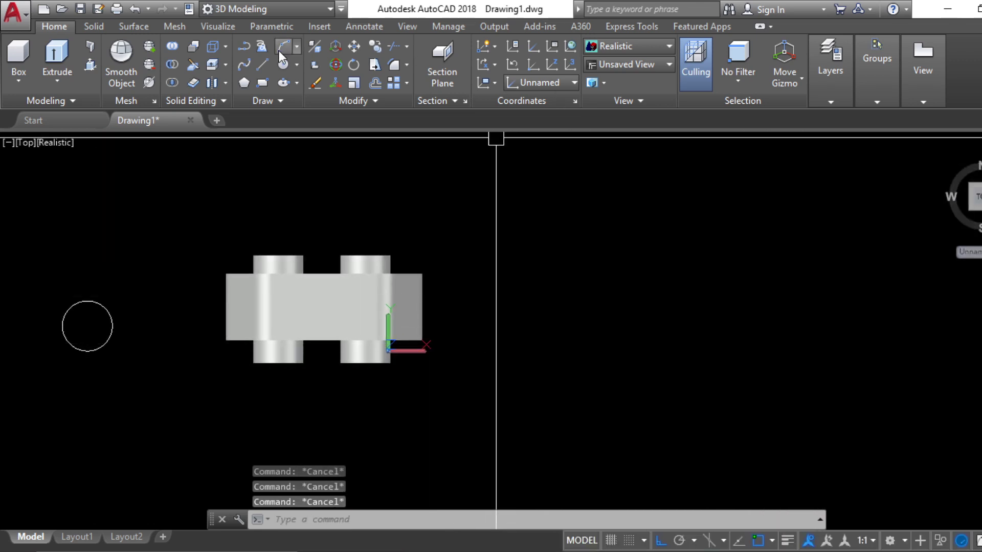
{"action": "type", "text": "c"}
{"action": "key", "text": "Return"}
{"action": "left_click", "coordinate": [517, 243]}
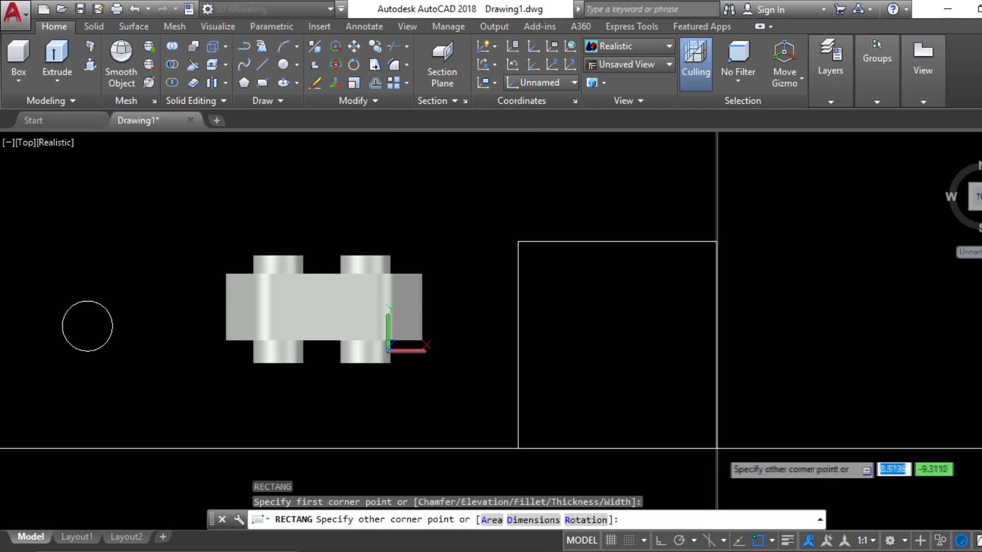
{"action": "type", "text": "d"}
{"action": "key", "text": "Return"}
{"action": "type", "text": "4"}
{"action": "key", "text": "Return"}
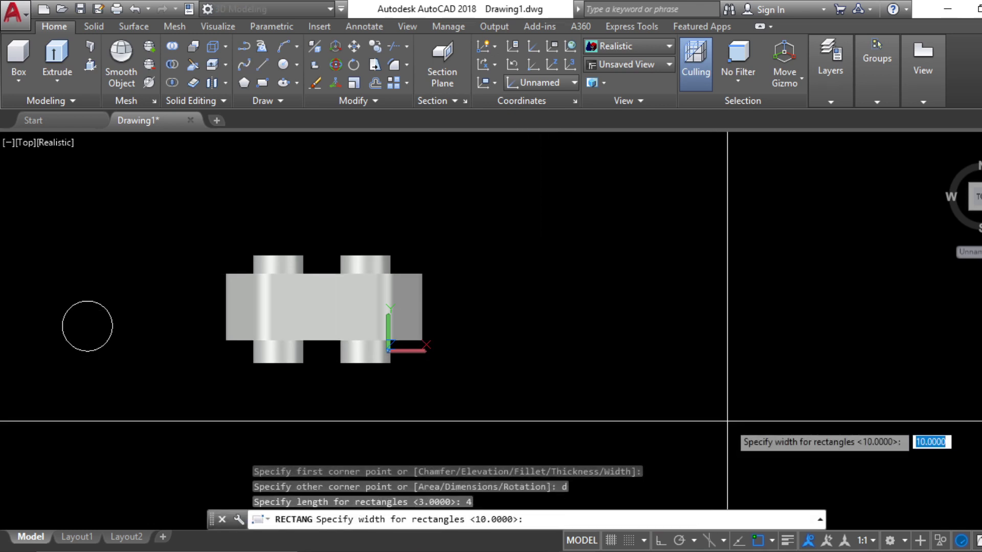
{"action": "type", "text": "4"}
{"action": "key", "text": "Return"}
{"action": "scroll", "coordinate": [581, 287], "scroll_direction": "up", "scroll_amount": 2}
{"action": "key", "text": "Escape"}
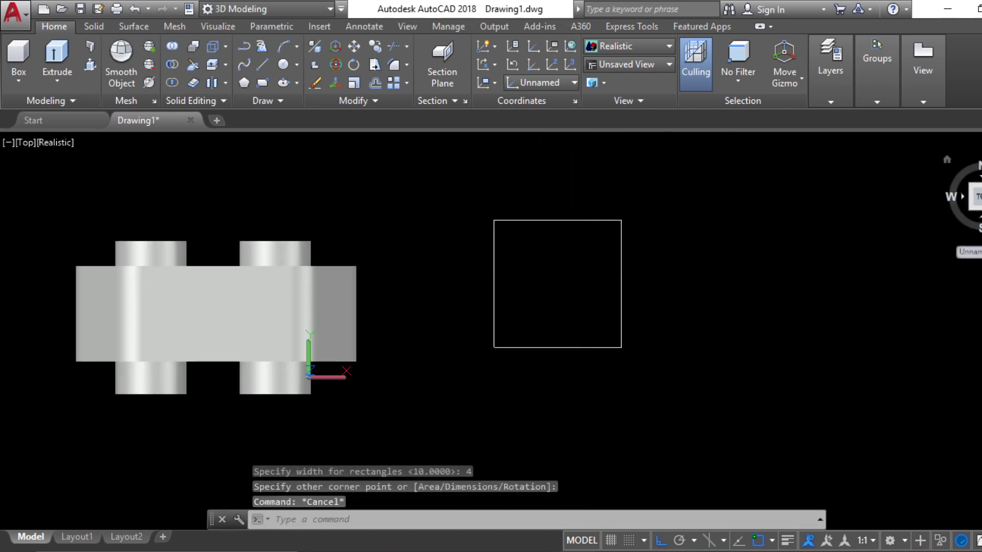
{"action": "left_click", "coordinate": [981, 209]}
{"action": "scroll", "coordinate": [661, 403], "scroll_direction": "up", "scroll_amount": 3}
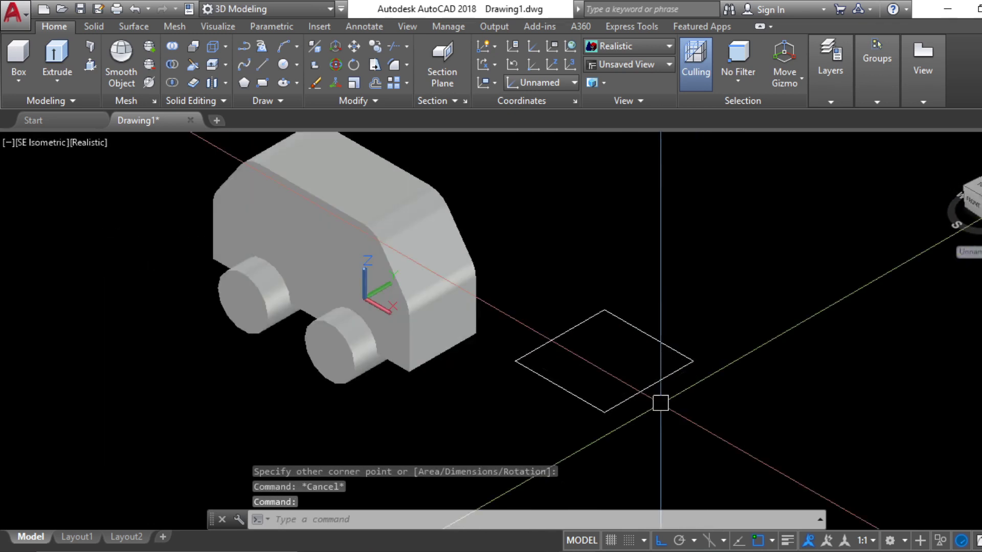
{"action": "scroll", "coordinate": [660, 397], "scroll_direction": "up", "scroll_amount": 3}
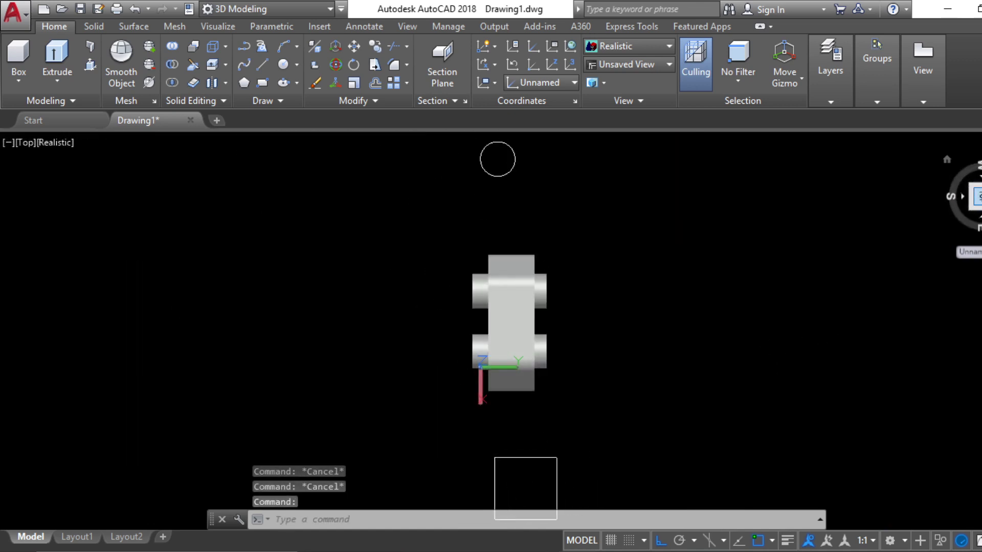
{"action": "scroll", "coordinate": [702, 356], "scroll_direction": "up", "scroll_amount": 5}
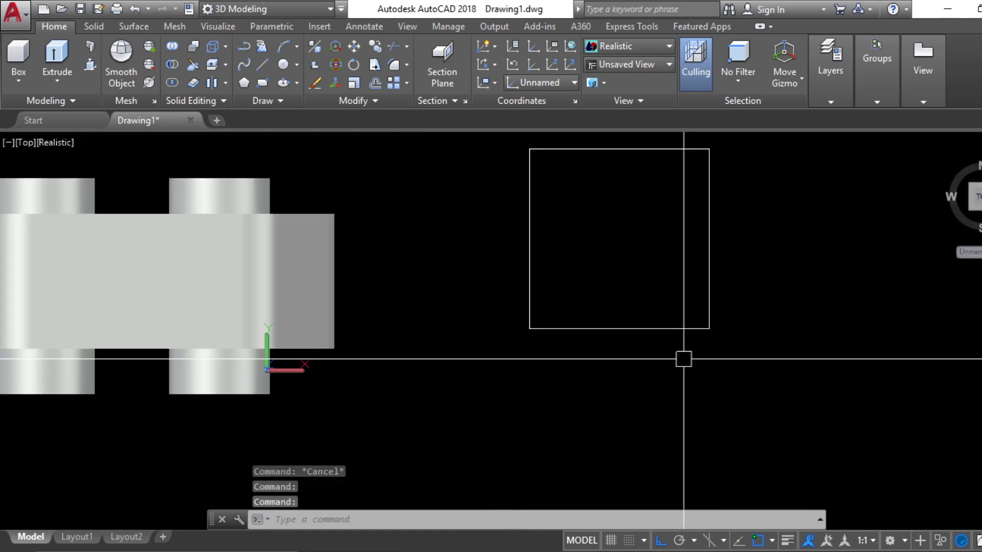
{"action": "middle_click_drag", "start_coordinate": [684, 359], "coordinate": [678, 377]}
{"action": "key", "text": "Escape"}
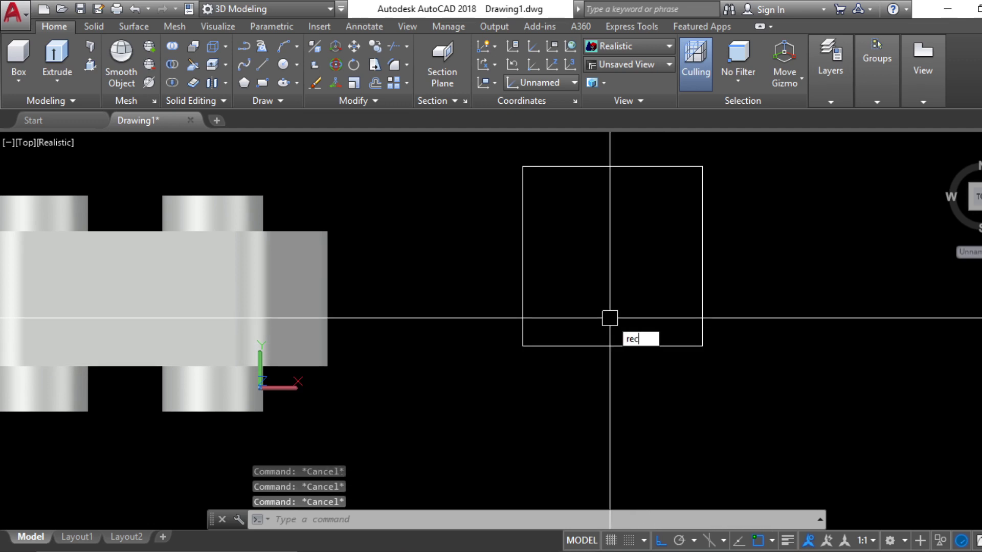
Step: Try to draw a 1 by 5 rectangle just below the square
{"action": "type", "text": "rec"}
{"action": "key", "text": "Return"}
{"action": "key", "text": "Escape"}
{"action": "key", "text": "Escape"}
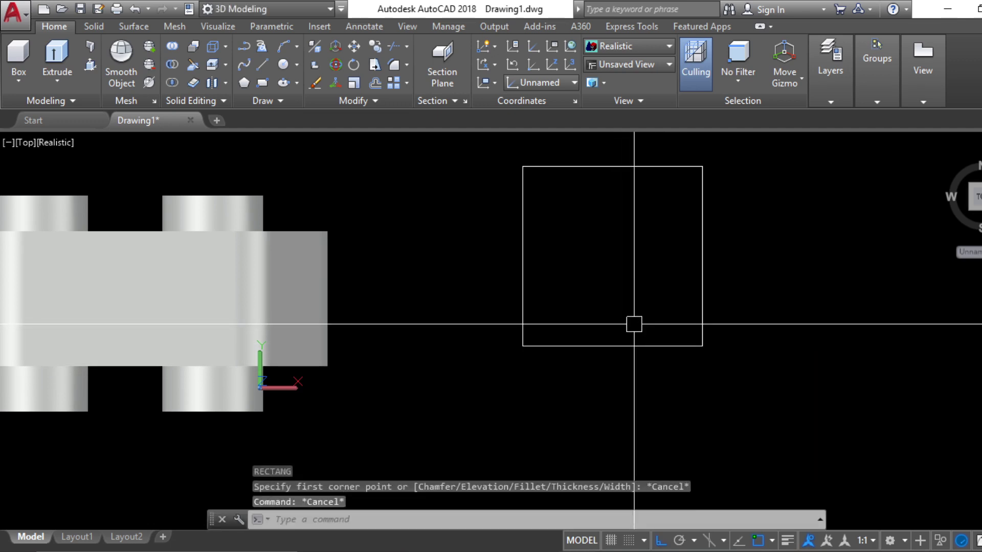
{"action": "key", "text": "Return"}
{"action": "left_click", "coordinate": [594, 357]}
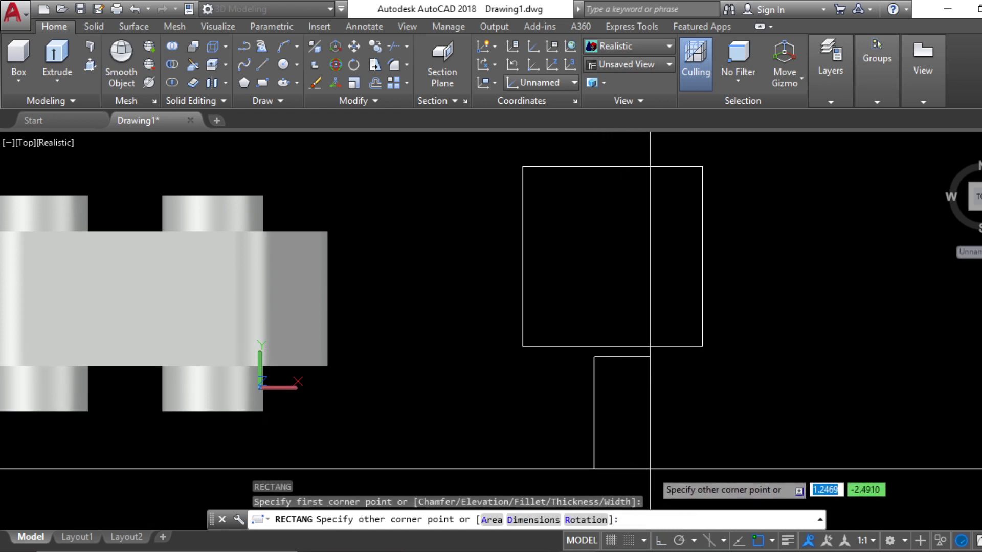
{"action": "type", "text": "1"}
{"action": "key", "text": "Return"}
{"action": "type", "text": "5"}
{"action": "key", "text": "Return"}
{"action": "key", "text": "Escape"}
{"action": "key", "text": "Escape"}
Step: Erase the small rectangle below the square
{"action": "left_click", "coordinate": [660, 401]}
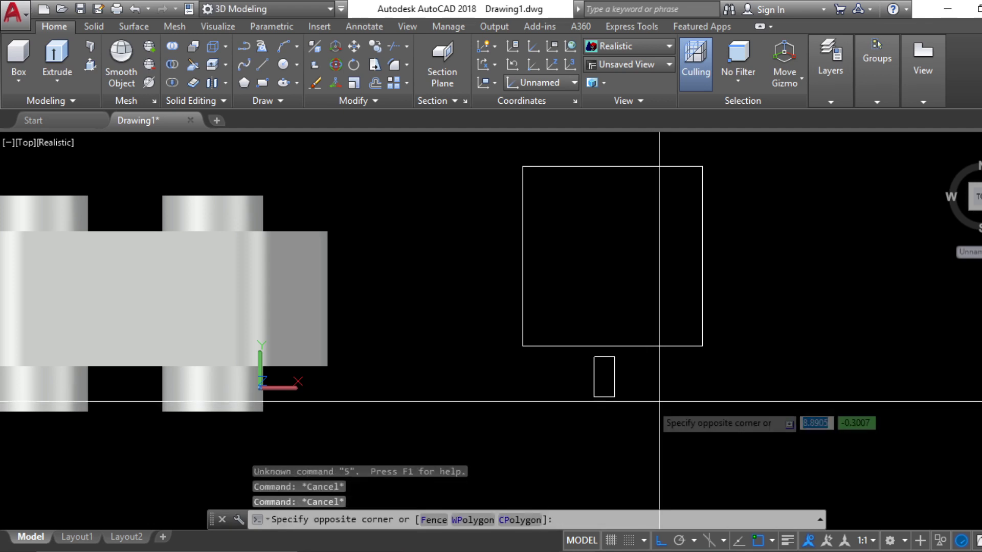
{"action": "left_click", "coordinate": [613, 395]}
{"action": "type", "text": "e"}
{"action": "key", "text": "Return"}
{"action": "key", "text": "Escape"}
Step: Draw a rectangle with length 1 and width 5 below the square
{"action": "type", "text": "rec"}
{"action": "key", "text": "Return"}
{"action": "left_click", "coordinate": [599, 383]}
{"action": "type", "text": "d"}
{"action": "key", "text": "Return"}
{"action": "type", "text": "1"}
{"action": "key", "text": "Return"}
{"action": "type", "text": "5"}
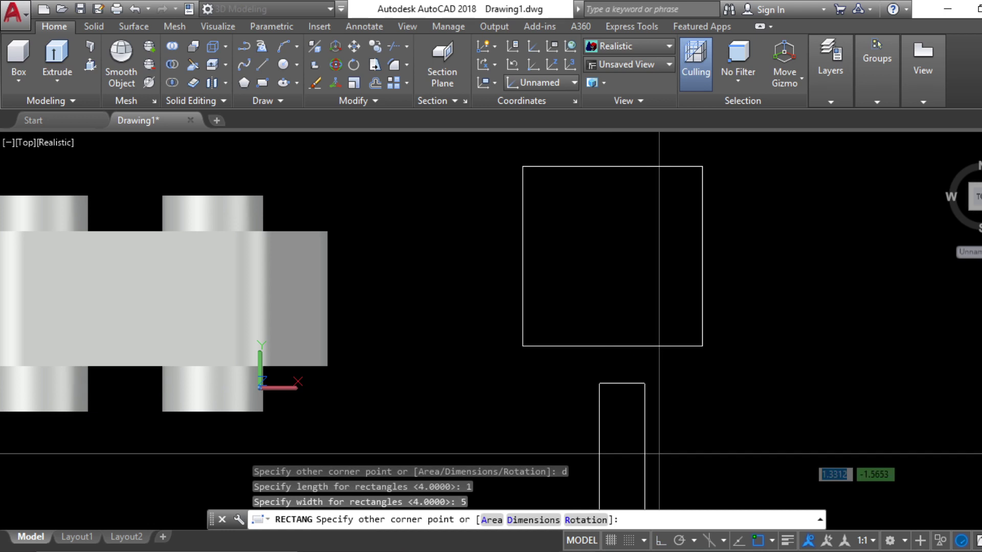
{"action": "left_click", "coordinate": [660, 453]}
{"action": "key", "text": "Escape"}
Step: Move the narrow rectangle so its upper edge's midpoint snaps to the midpoint of the square's lower edge
{"action": "left_click", "coordinate": [684, 406]}
{"action": "left_click", "coordinate": [635, 406]}
{"action": "type", "text": "m"}
{"action": "key", "text": "Return"}
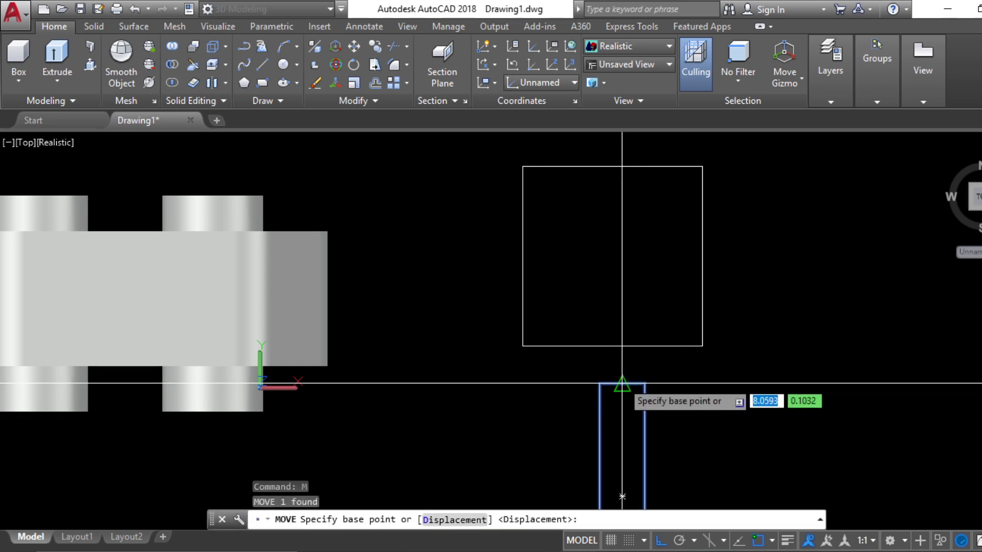
{"action": "left_click", "coordinate": [622, 383]}
{"action": "left_click", "coordinate": [614, 347]}
{"action": "key", "text": "Escape"}
Step: Move the narrow rectangle straight up so its upper end overlaps the inside of the square
{"action": "left_click", "coordinate": [634, 393]}
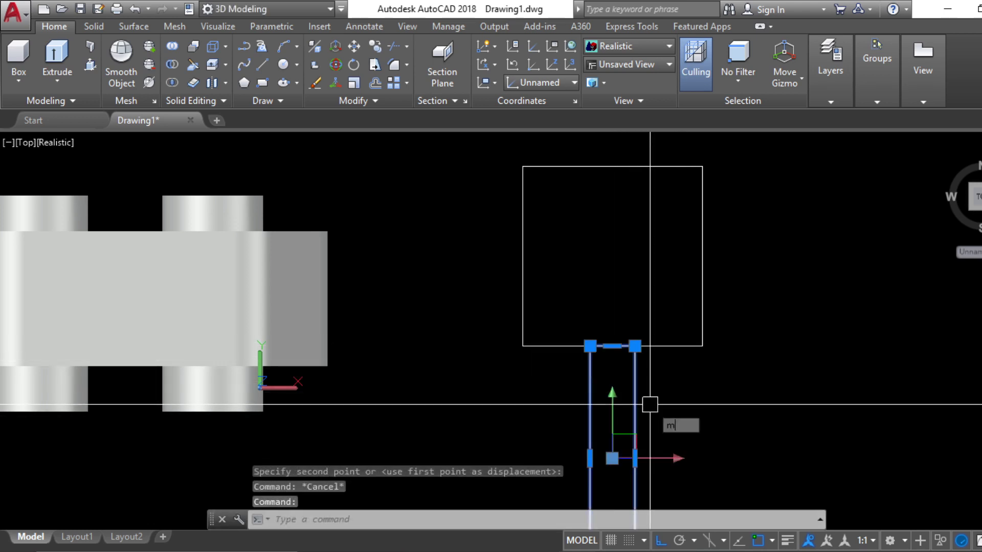
{"action": "type", "text": "m"}
{"action": "key", "text": "Return"}
{"action": "left_click", "coordinate": [709, 419]}
{"action": "left_click", "coordinate": [728, 358]}
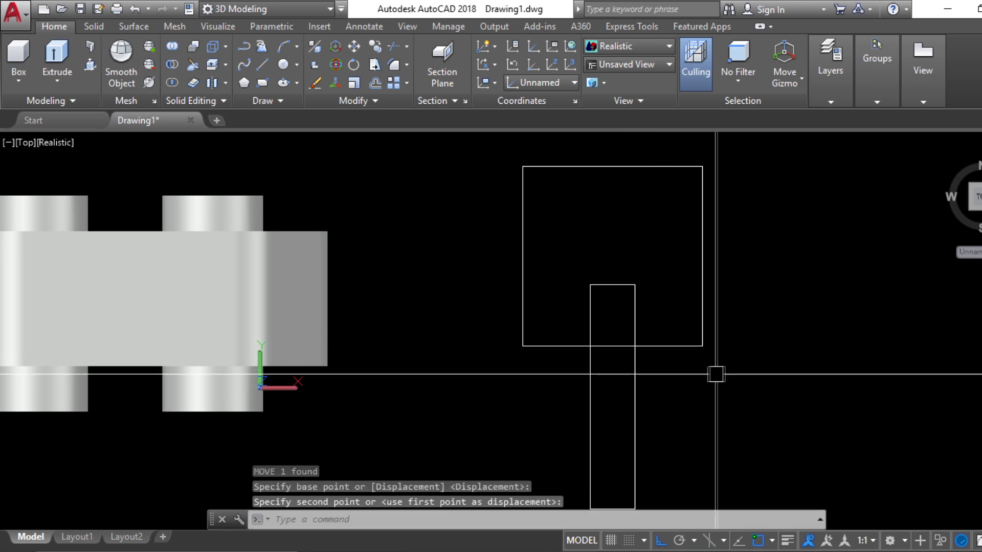
{"action": "key", "text": "Escape"}
Step: Copy the narrow rectangle horizontally to the empty area on the square's right side
{"action": "scroll", "coordinate": [559, 346], "scroll_direction": "down", "scroll_amount": 4}
{"action": "key", "text": "Escape"}
{"action": "scroll", "coordinate": [621, 385], "scroll_direction": "up", "scroll_amount": 3}
{"action": "left_click", "coordinate": [613, 381]}
{"action": "left_click", "coordinate": [482, 328]}
{"action": "type", "text": "co"}
{"action": "key", "text": "Return"}
{"action": "left_click", "coordinate": [558, 355]}
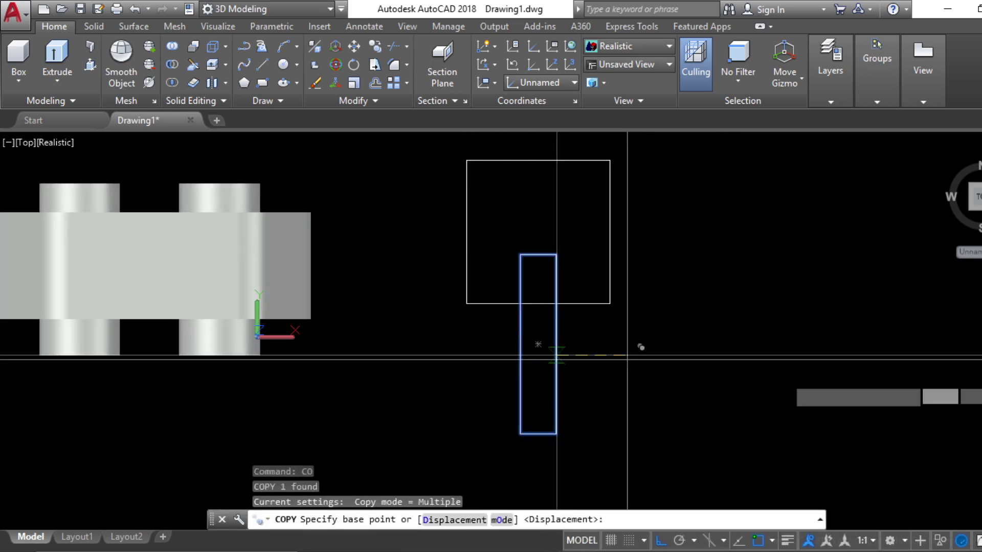
{"action": "left_click", "coordinate": [841, 381]}
{"action": "key", "text": "Escape"}
Step: Rotate the copied rectangle a quarter turn so it lies horizontally
{"action": "left_click", "coordinate": [870, 388]}
{"action": "left_click", "coordinate": [726, 324]}
{"action": "type", "text": "ro"}
{"action": "key", "text": "Return"}
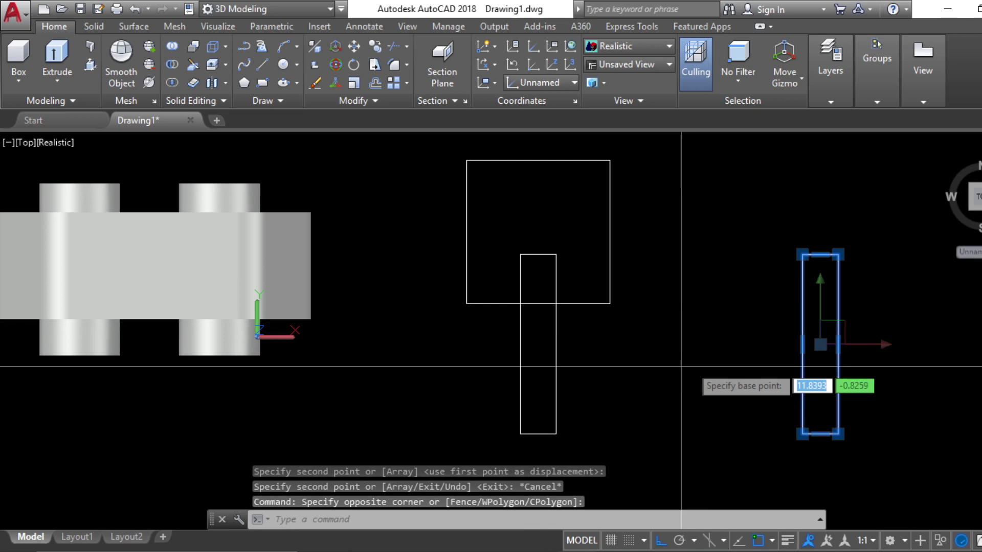
{"action": "left_click", "coordinate": [691, 364]}
{"action": "left_click", "coordinate": [693, 268]}
{"action": "key", "text": "Escape"}
Step: Move the horizontal rectangle so its short edge's midpoint meets the midpoint of the square's right edge
{"action": "left_click", "coordinate": [697, 260]}
{"action": "left_click", "coordinate": [658, 243]}
{"action": "type", "text": "m"}
{"action": "key", "text": "Return"}
{"action": "left_click", "coordinate": [579, 236]}
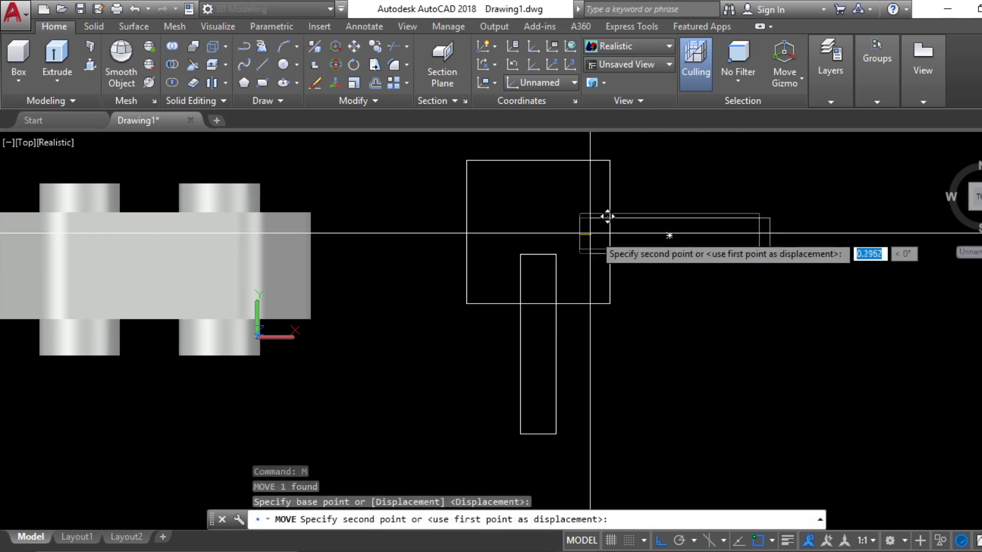
{"action": "left_click", "coordinate": [610, 235]}
{"action": "middle_click_drag", "start_coordinate": [650, 293], "coordinate": [633, 336]}
{"action": "key", "text": "Escape"}
{"action": "key", "text": "Escape"}
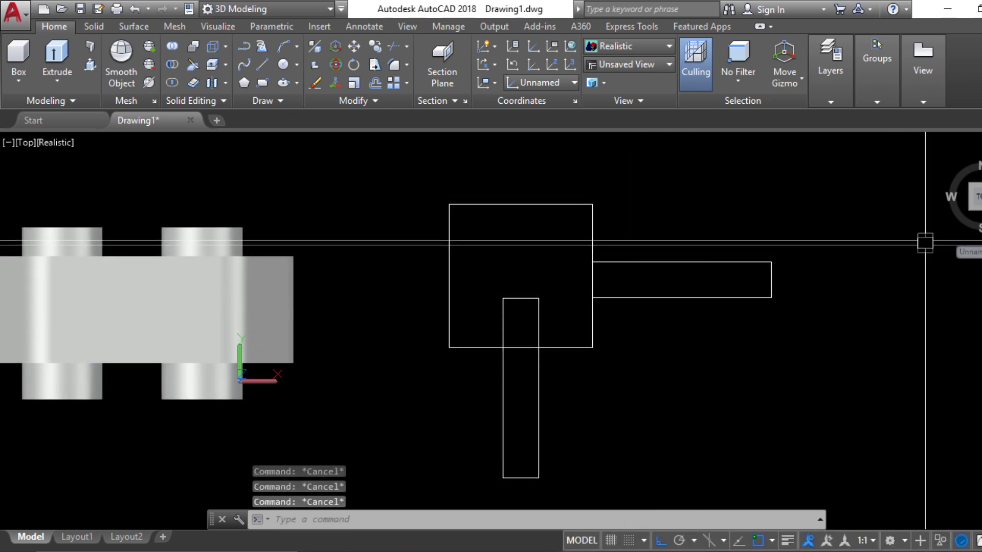
Step: Extrude the square upward into a solid block 4 units high
{"action": "left_click", "coordinate": [981, 210]}
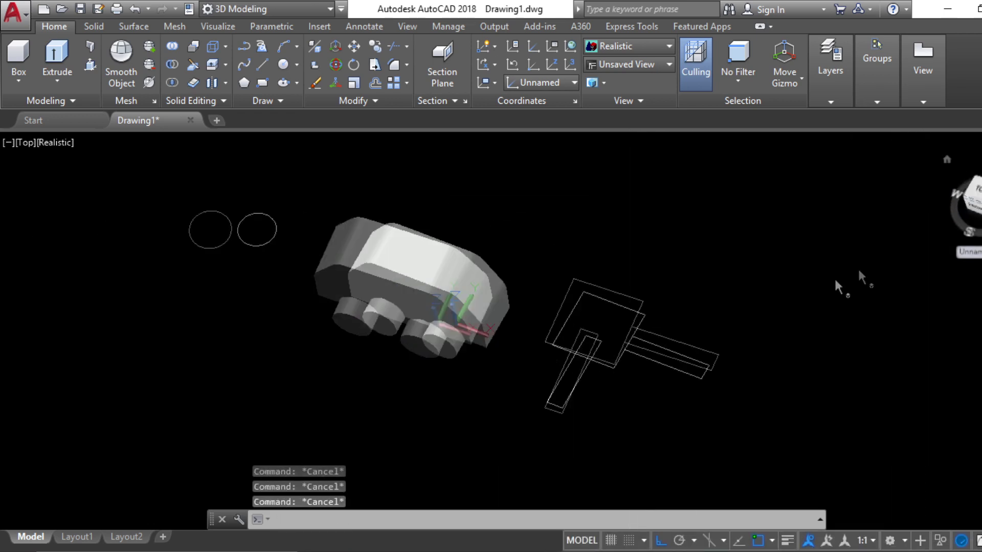
{"action": "scroll", "coordinate": [653, 333], "scroll_direction": "up", "scroll_amount": 5}
{"action": "middle_click_drag", "start_coordinate": [653, 329], "coordinate": [647, 345]}
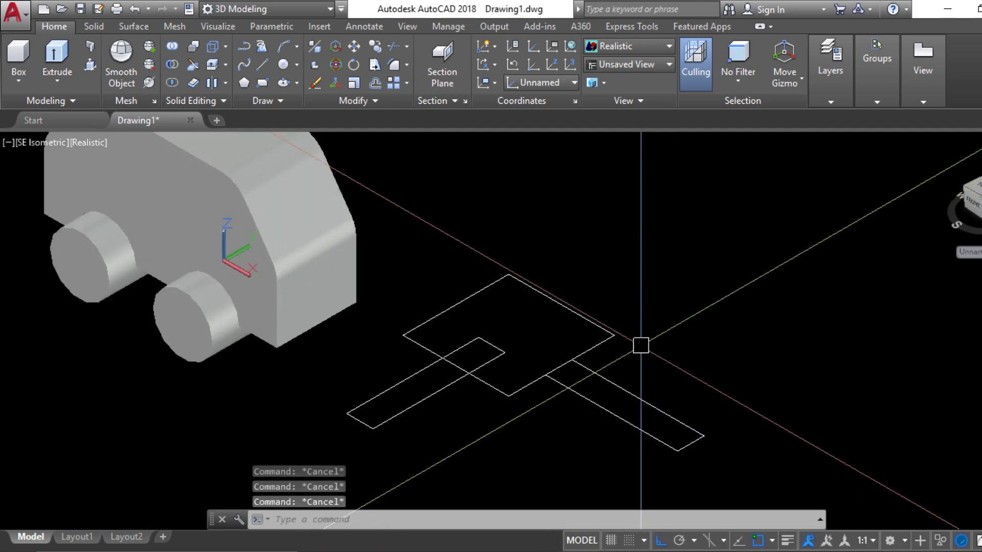
{"action": "left_click", "coordinate": [57, 56]}
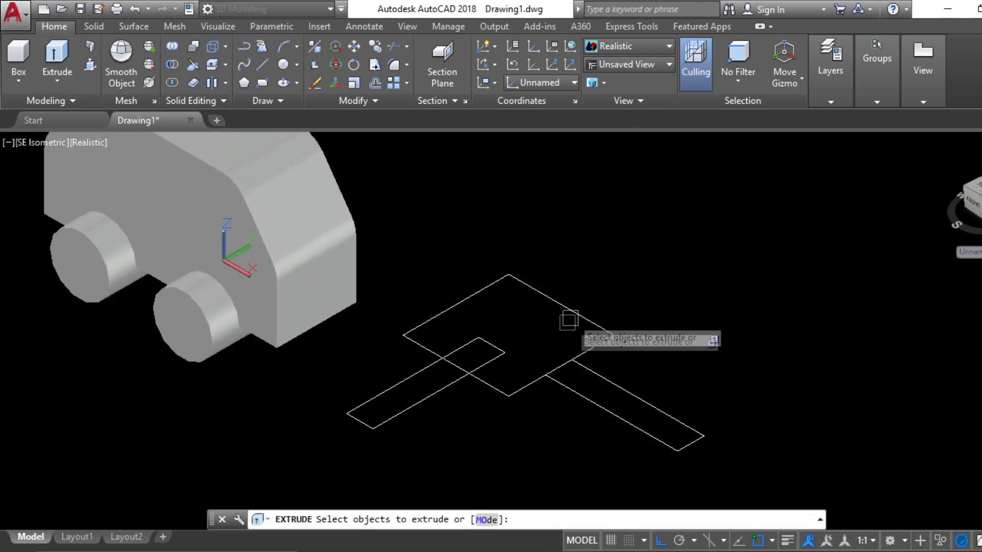
{"action": "left_click", "coordinate": [573, 306]}
{"action": "key", "text": "Return"}
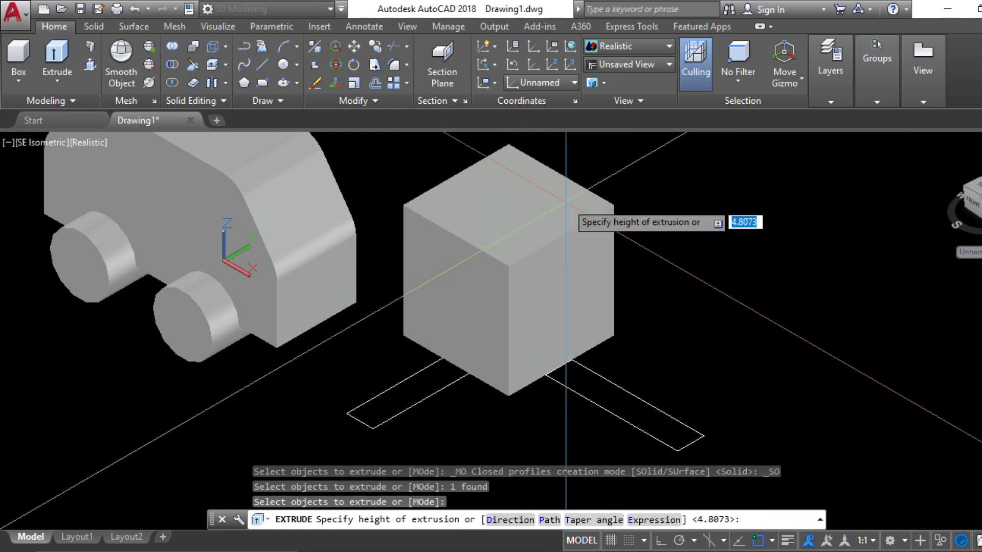
{"action": "key", "text": "Return"}
{"action": "key", "text": "Escape"}
{"action": "key", "text": "Escape"}
{"action": "left_click", "coordinate": [441, 393]}
{"action": "key", "text": "Escape"}
{"action": "key", "text": "Escape"}
{"action": "key", "text": "Escape"}
Step: Extrude the narrow rectangle that overlaps the block's front side to a height of 2 units
{"action": "left_click", "coordinate": [57, 57]}
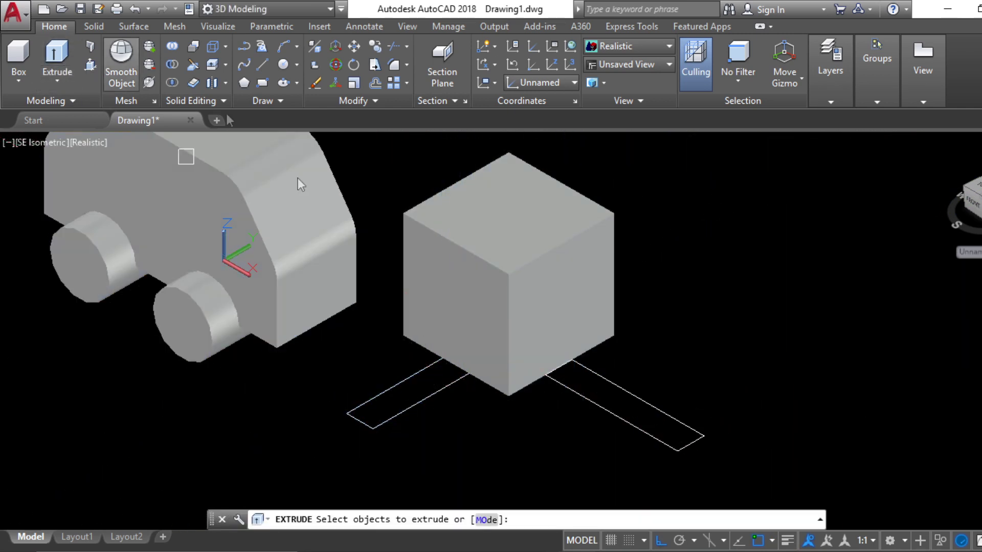
{"action": "left_click", "coordinate": [432, 392]}
{"action": "key", "text": "Return"}
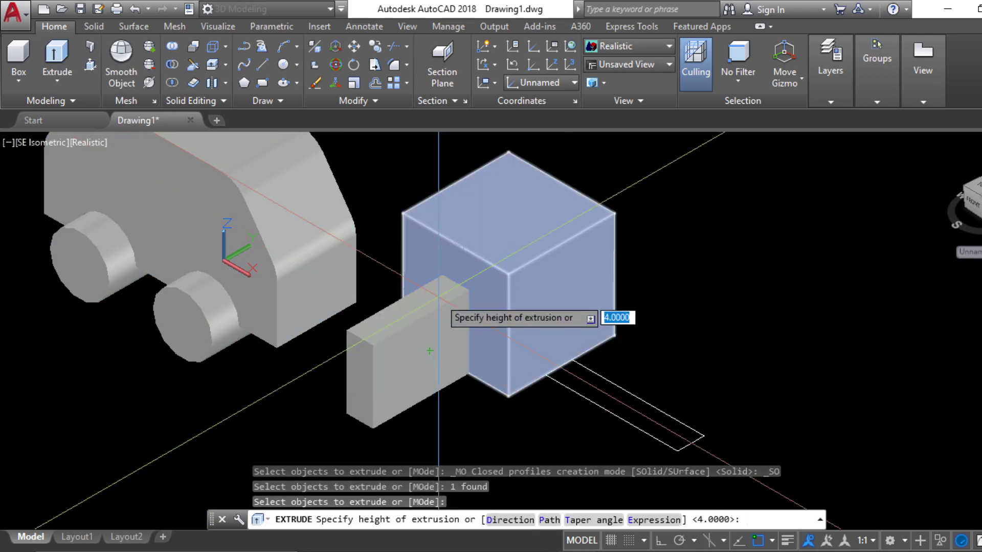
{"action": "type", "text": "2"}
{"action": "key", "text": "Return"}
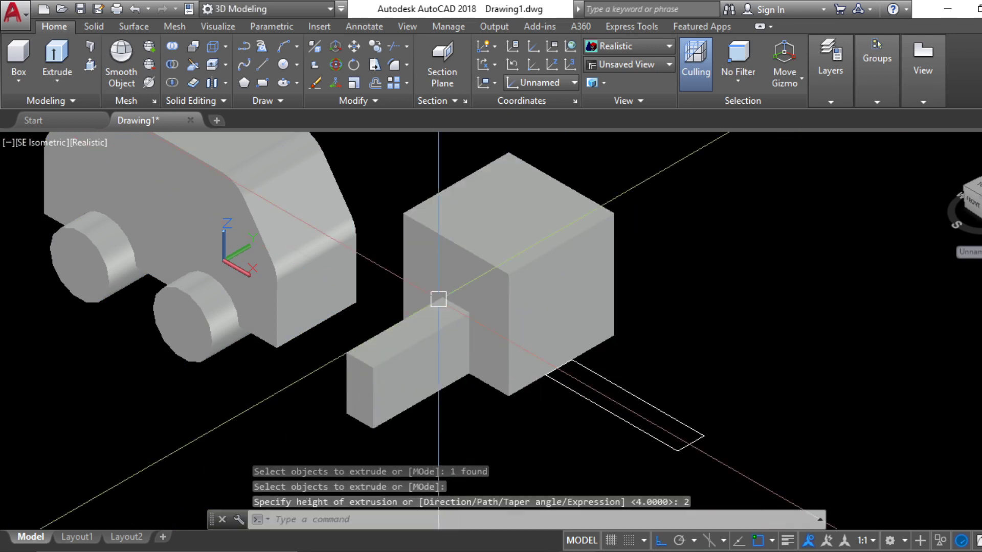
{"action": "key", "text": "Escape"}
{"action": "key", "text": "Escape"}
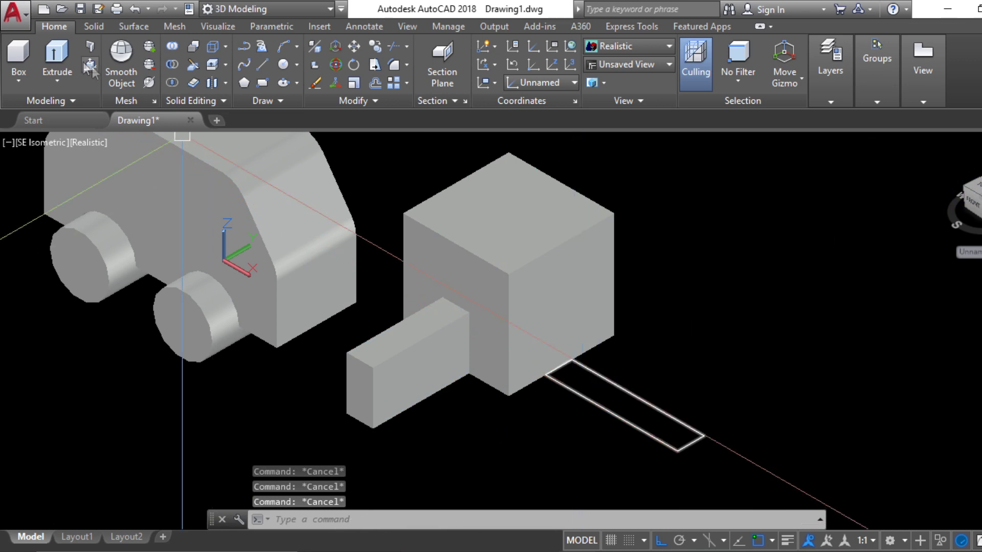
Step: Extrude the narrow rectangle touching the block's east side to a height of 3 units
{"action": "left_click", "coordinate": [66, 54]}
{"action": "left_click", "coordinate": [614, 412]}
{"action": "key", "text": "Return"}
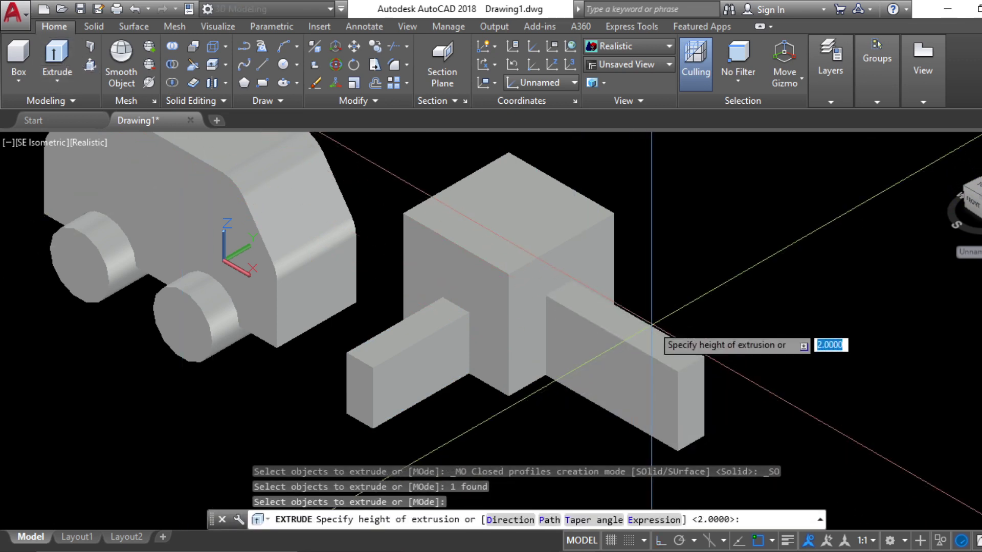
{"action": "type", "text": "3"}
{"action": "key", "text": "Return"}
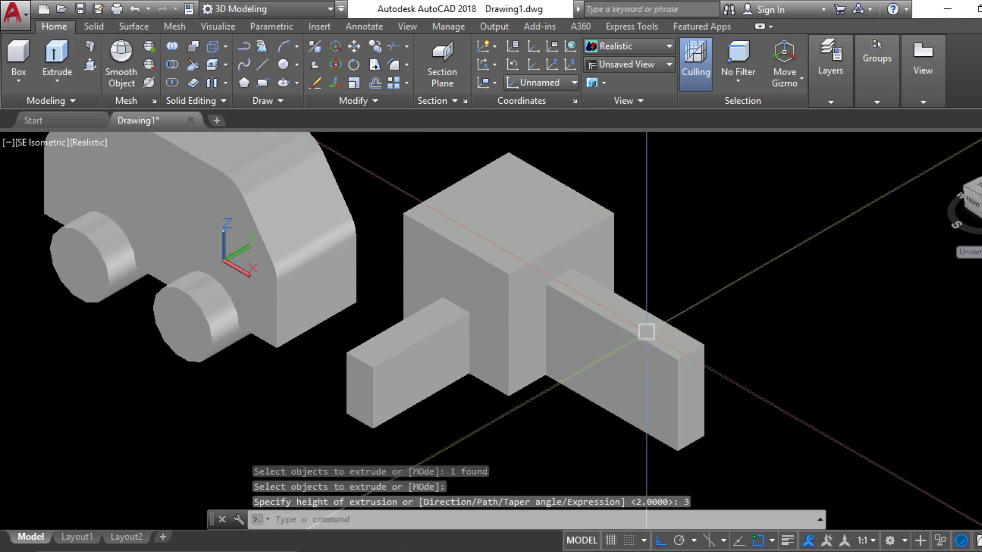
{"action": "key", "text": "Escape"}
Step: Subtract the 2-unit-high front bar from the square block to cut a slot in it
{"action": "middle_click_drag", "start_coordinate": [535, 403], "coordinate": [604, 381]}
{"action": "key", "text": "Escape"}
{"action": "scroll", "coordinate": [604, 382], "scroll_direction": "down", "scroll_amount": 5}
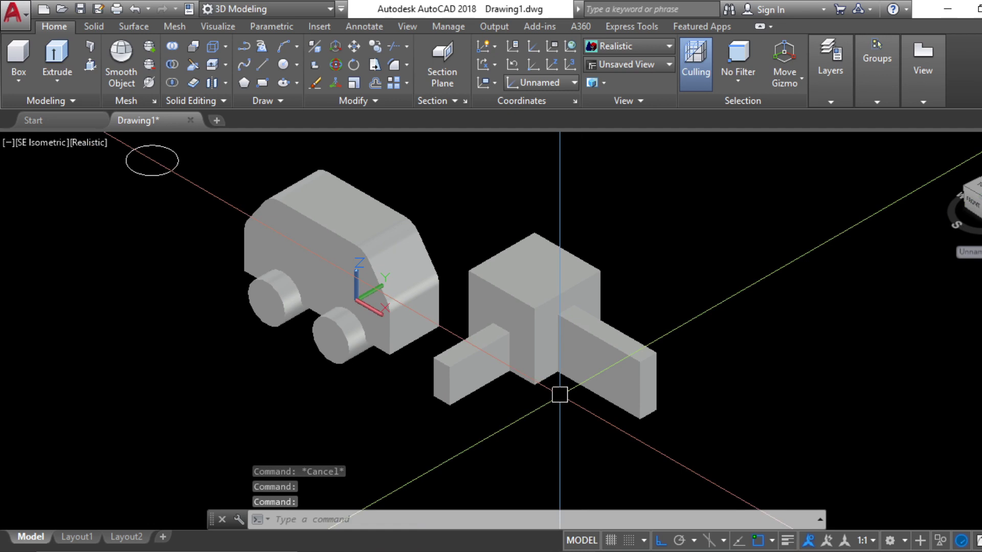
{"action": "scroll", "coordinate": [538, 394], "scroll_direction": "up", "scroll_amount": 2}
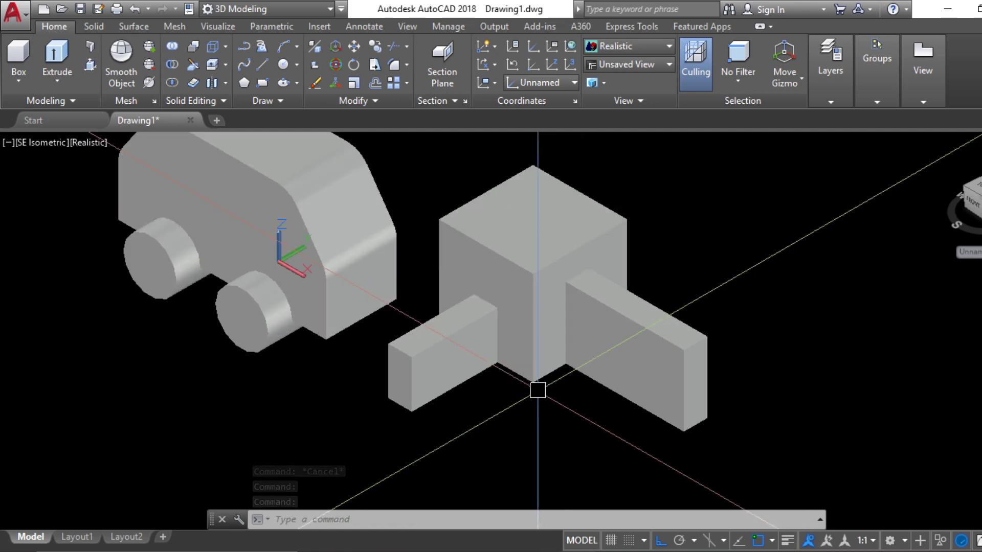
{"action": "left_click", "coordinate": [496, 247]}
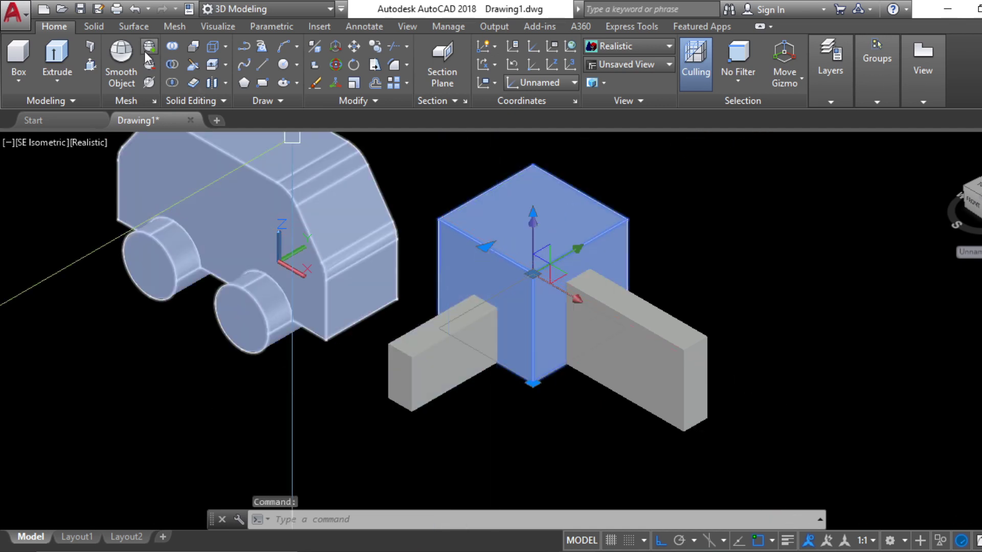
{"action": "left_click", "coordinate": [176, 69]}
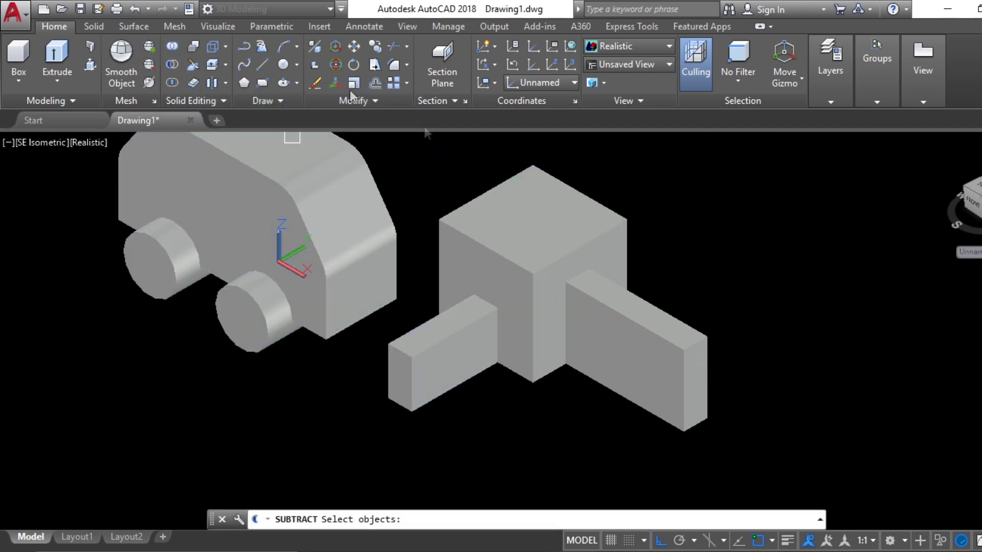
{"action": "left_click", "coordinate": [499, 234]}
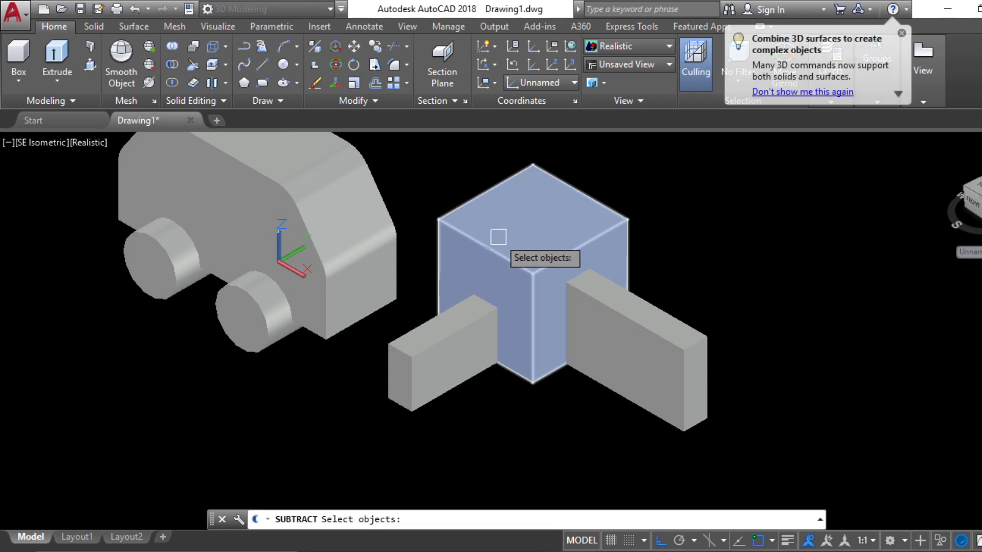
{"action": "left_click", "coordinate": [498, 237]}
{"action": "key", "text": "Return"}
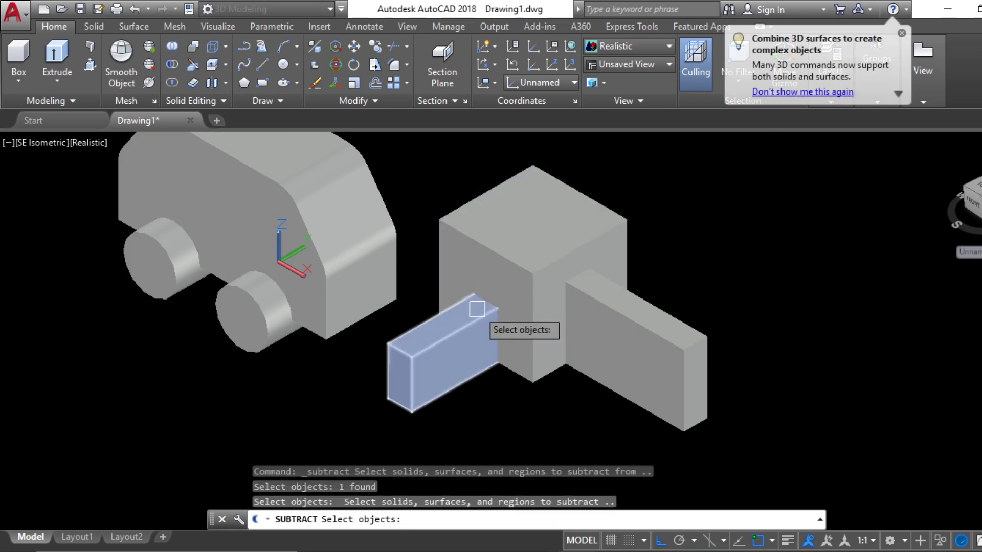
{"action": "left_click", "coordinate": [477, 309]}
{"action": "key", "text": "Return"}
{"action": "middle_click_drag", "start_coordinate": [538, 411], "coordinate": [447, 410]}
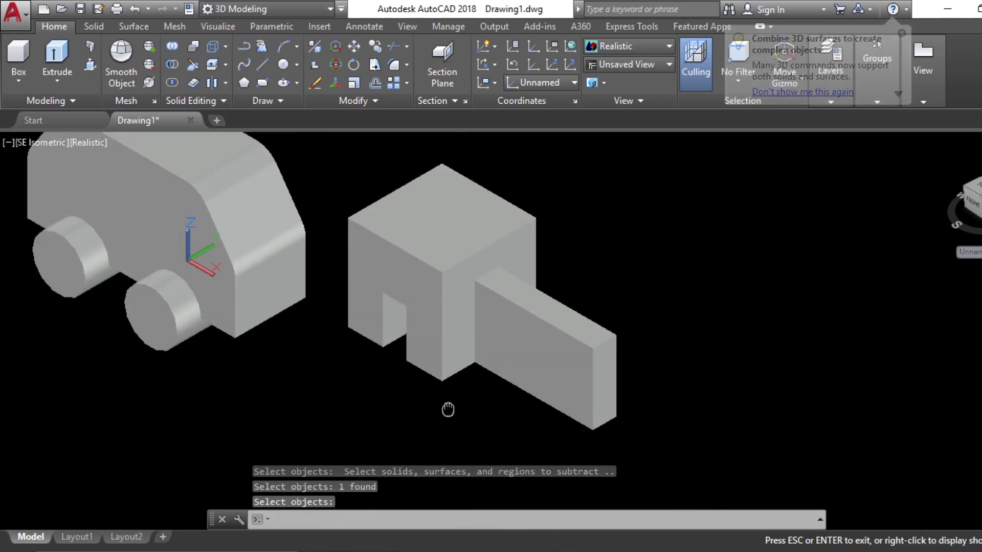
{"action": "key", "text": "Escape"}
{"action": "key", "text": "Escape"}
{"action": "key", "text": "Escape"}
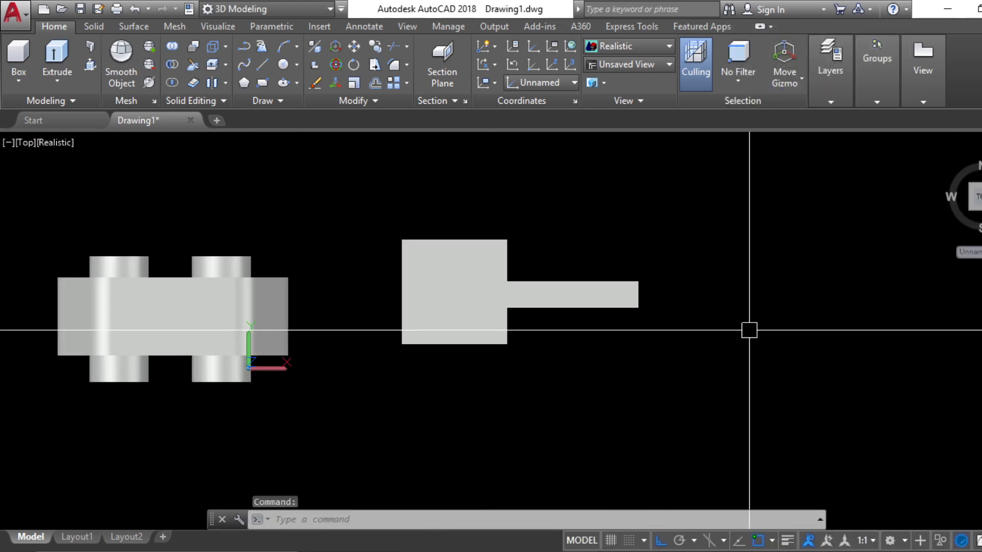
Step: Draw a seven-sided polygon, inscribed in a circle, in the empty area beyond the horizontal bar's free end
{"action": "key", "text": "Return"}
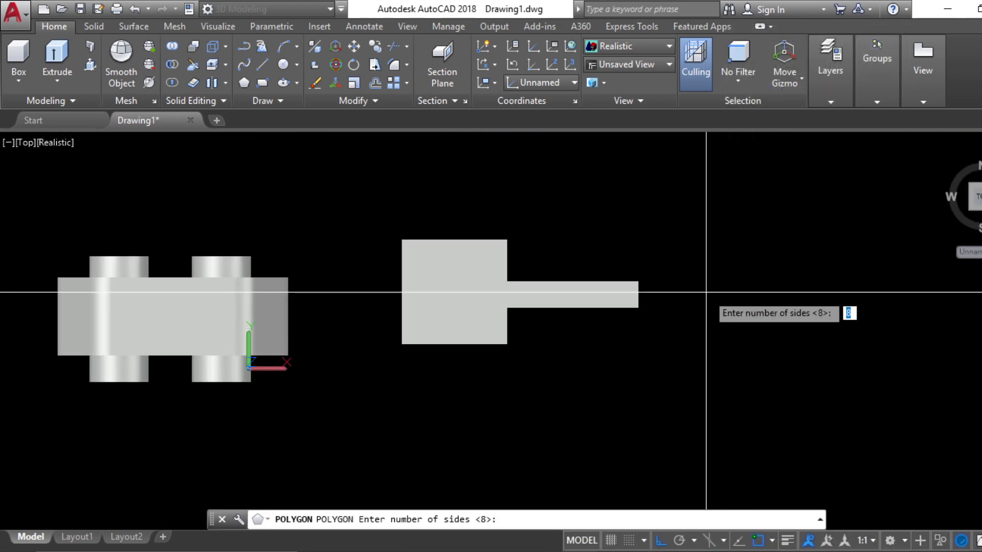
{"action": "left_click", "coordinate": [706, 289]}
{"action": "key", "text": "Return"}
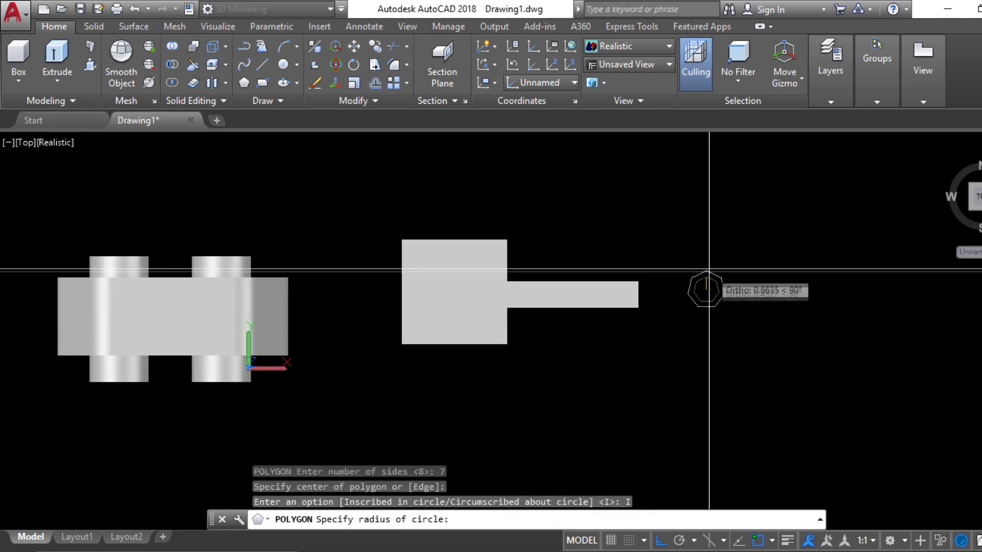
{"action": "left_click", "coordinate": [711, 257]}
{"action": "key", "text": "Escape"}
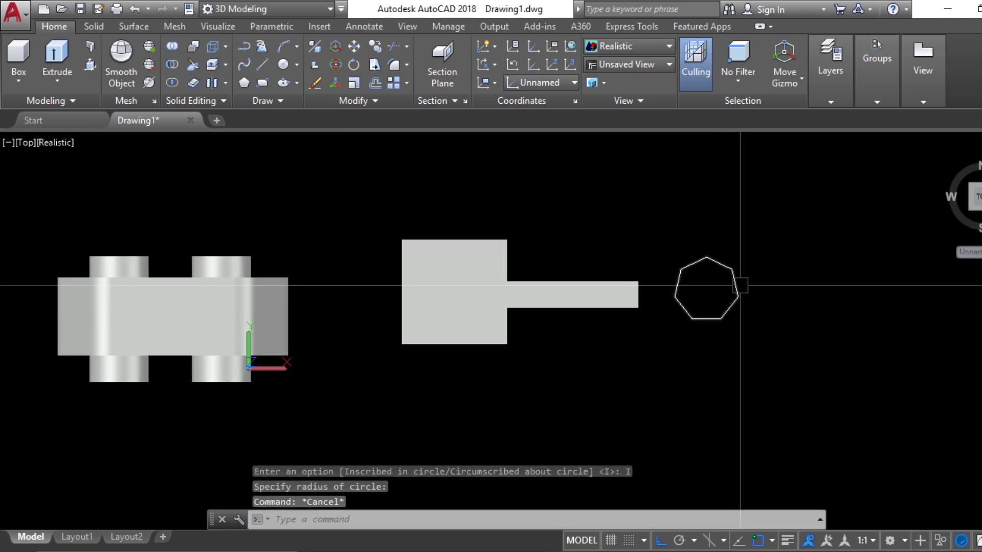
Step: Extrude the heptagon upward into a prism taller than the square block
{"action": "left_click", "coordinate": [740, 286]}
{"action": "left_click", "coordinate": [977, 208]}
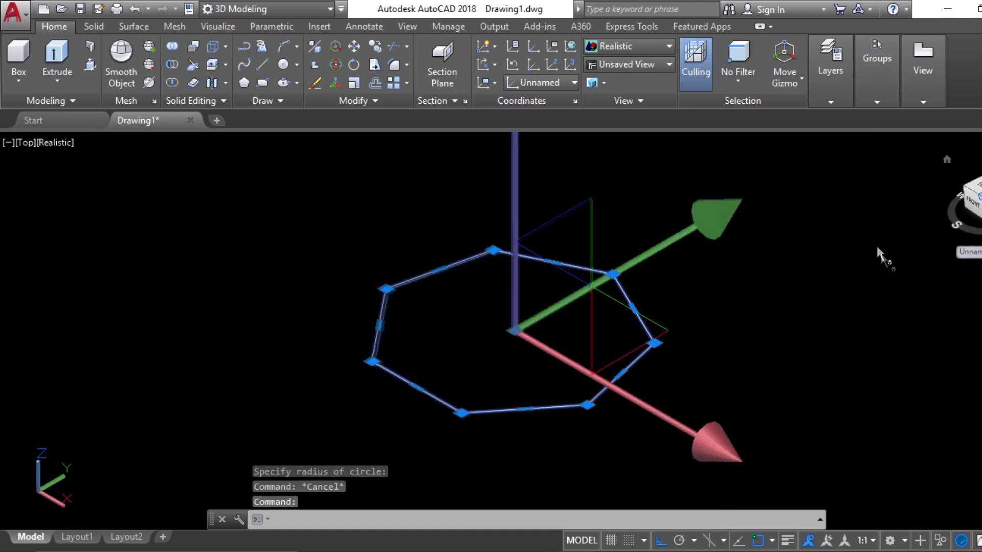
{"action": "left_click", "coordinate": [75, 64]}
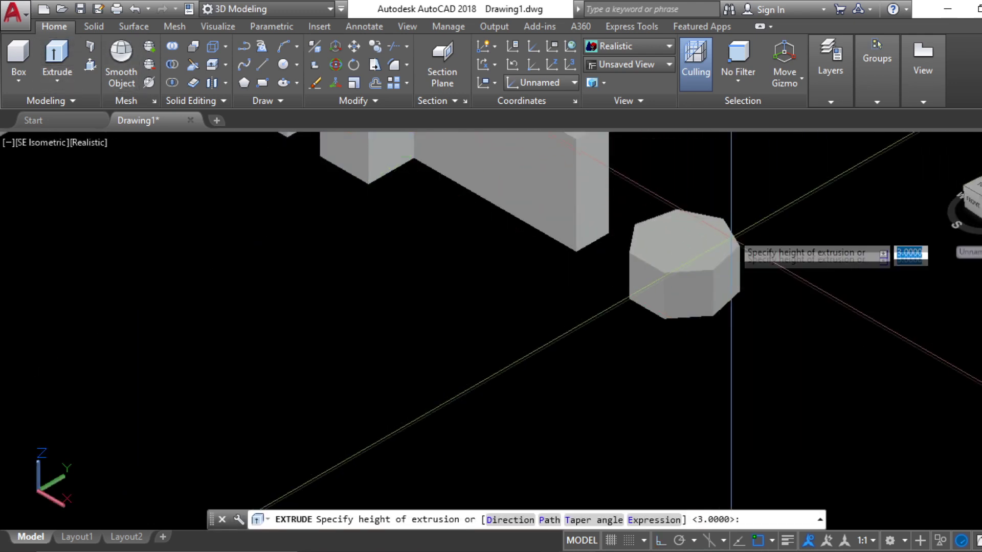
{"action": "scroll", "coordinate": [719, 195], "scroll_direction": "down", "scroll_amount": 5}
{"action": "key", "text": "Return"}
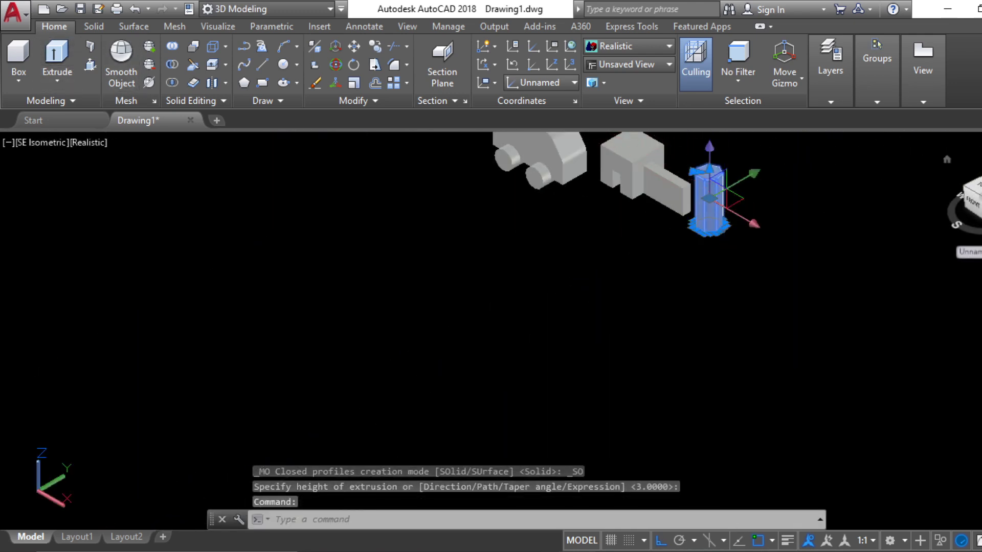
Step: Move the heptagonal prism horizontally over the square block and raise its base to the level of the block's top face
{"action": "left_click", "coordinate": [971, 204]}
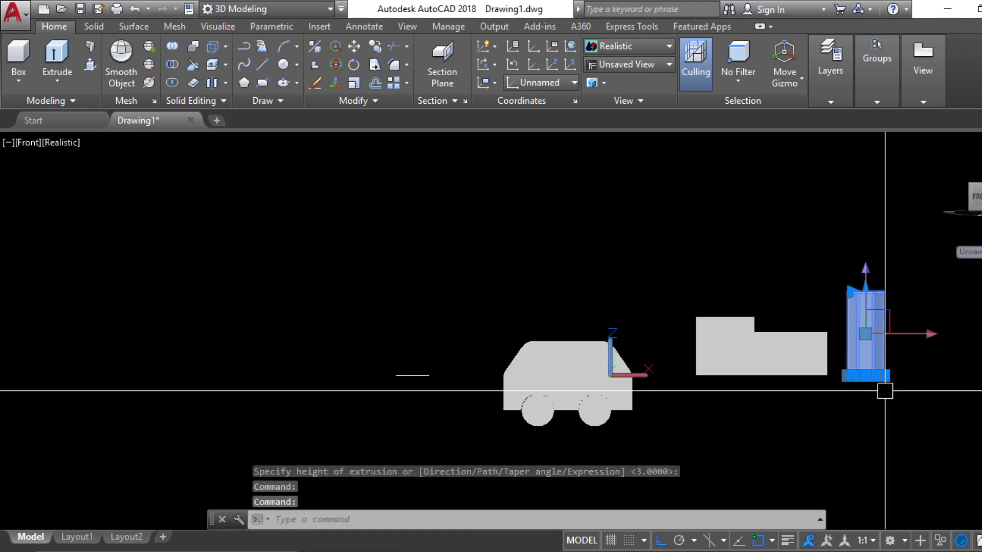
{"action": "left_click", "coordinate": [914, 423]}
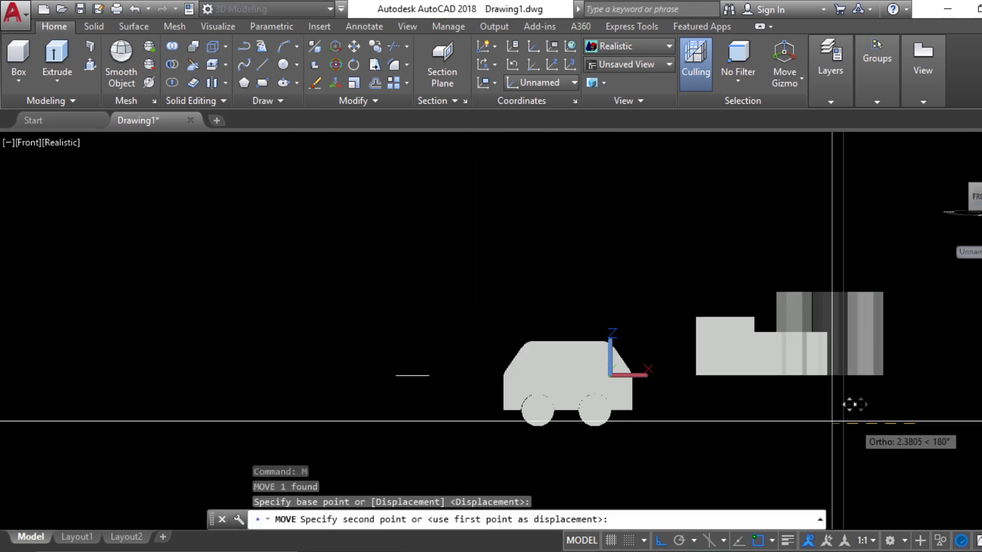
{"action": "left_click", "coordinate": [779, 406]}
{"action": "type", "text": "m"}
{"action": "key", "text": "Return"}
{"action": "left_click", "coordinate": [725, 375]}
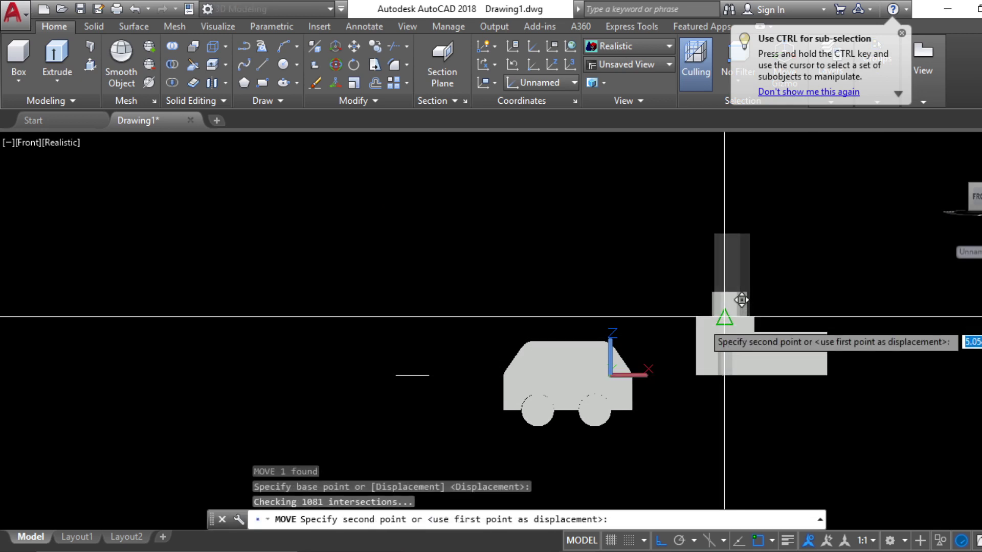
{"action": "left_click", "coordinate": [724, 317]}
{"action": "scroll", "coordinate": [772, 276], "scroll_direction": "up", "scroll_amount": 4}
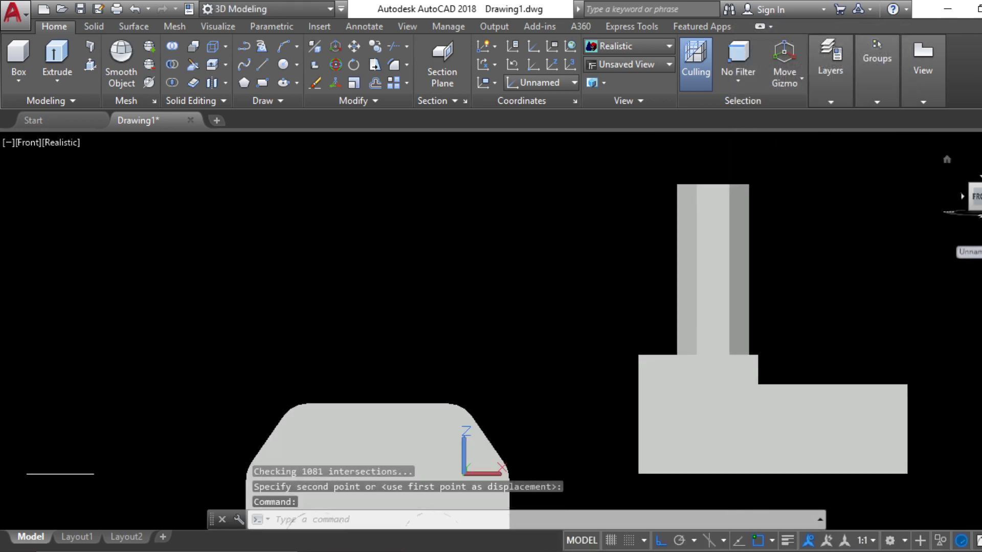
Step: Move the prism back along the Y axis so it stands on the block's top face
{"action": "left_click", "coordinate": [981, 184]}
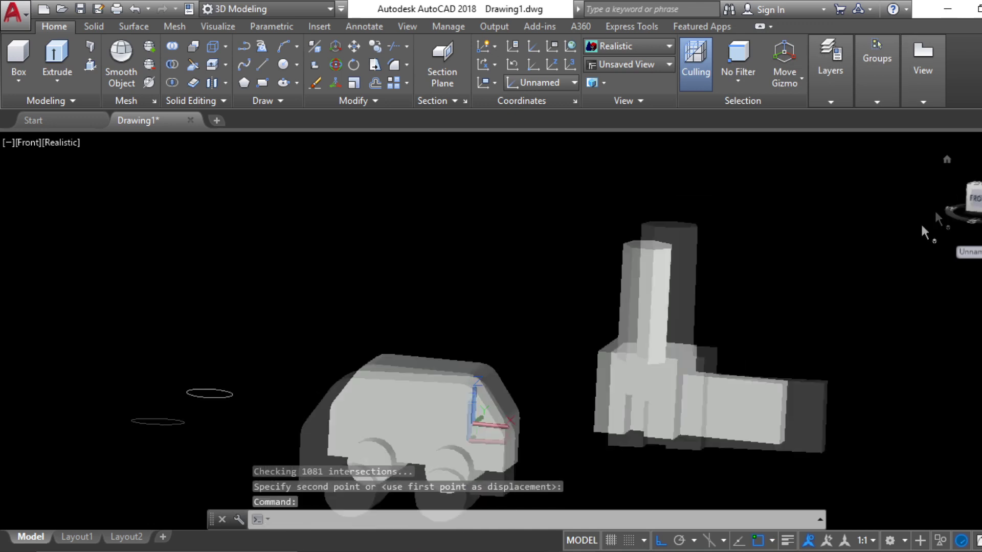
{"action": "scroll", "coordinate": [532, 335], "scroll_direction": "up", "scroll_amount": 5}
{"action": "left_click", "coordinate": [639, 384]}
{"action": "middle_click_drag", "start_coordinate": [701, 349], "coordinate": [598, 316]}
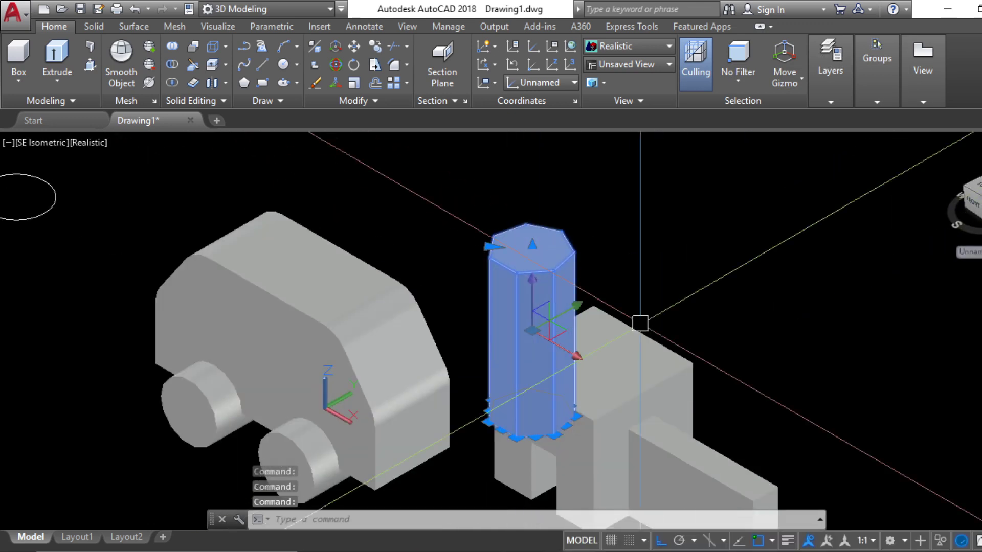
{"action": "type", "text": "m"}
{"action": "key", "text": "Return"}
{"action": "left_click", "coordinate": [706, 303]}
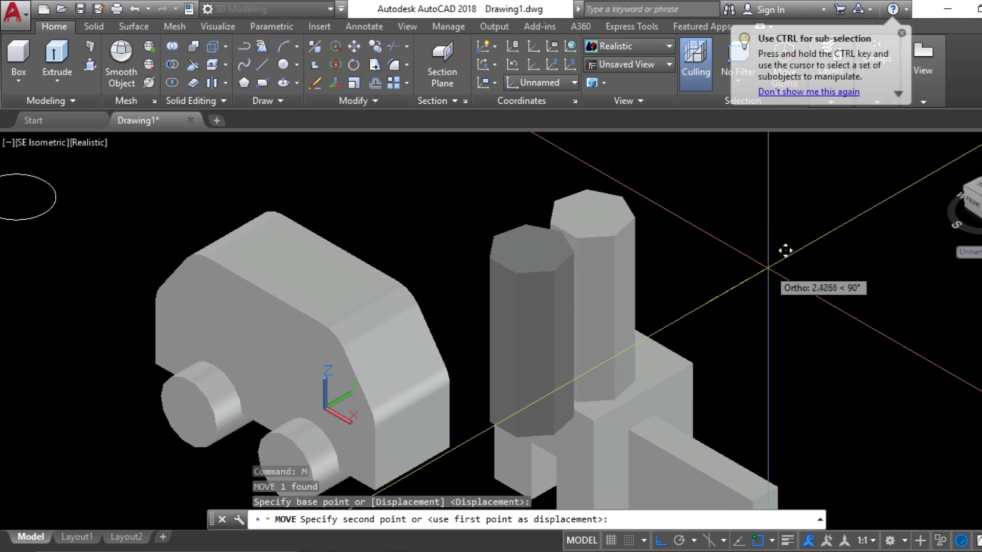
{"action": "left_click", "coordinate": [747, 296]}
{"action": "middle_click_drag", "start_coordinate": [715, 336], "coordinate": [746, 295]}
Step: Shift the prism slightly in the negative X direction towards the centre of the block's top face
{"action": "left_click", "coordinate": [674, 298]}
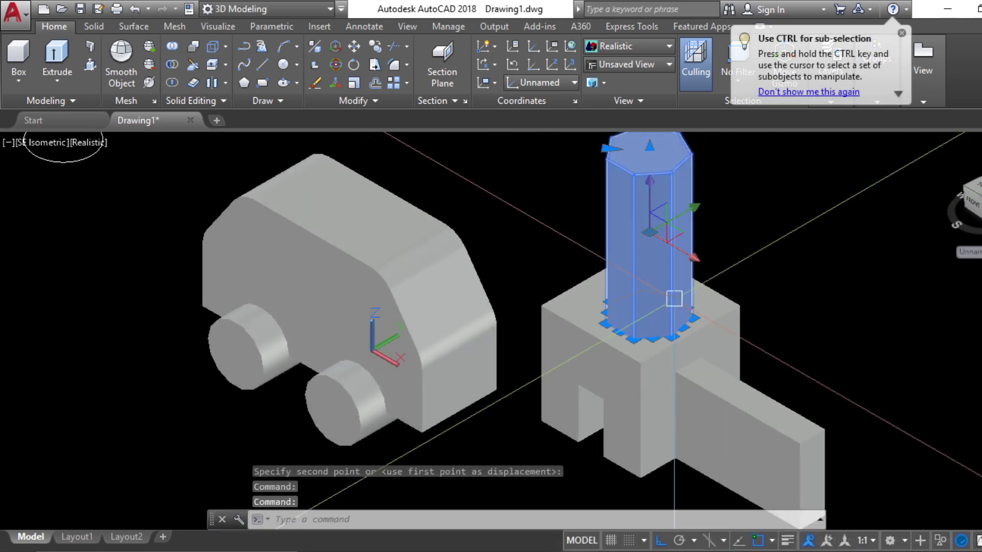
{"action": "type", "text": "m"}
{"action": "key", "text": "Return"}
{"action": "left_click", "coordinate": [817, 287]}
{"action": "left_click", "coordinate": [807, 283]}
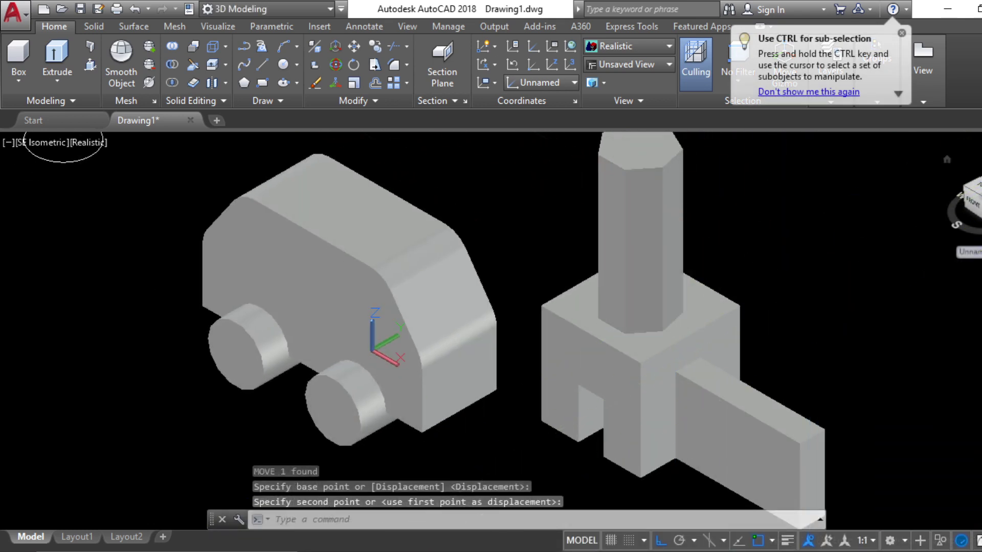
Step: In the front view, move the prism up and to the right, clear of the block
{"action": "left_click", "coordinate": [976, 203]}
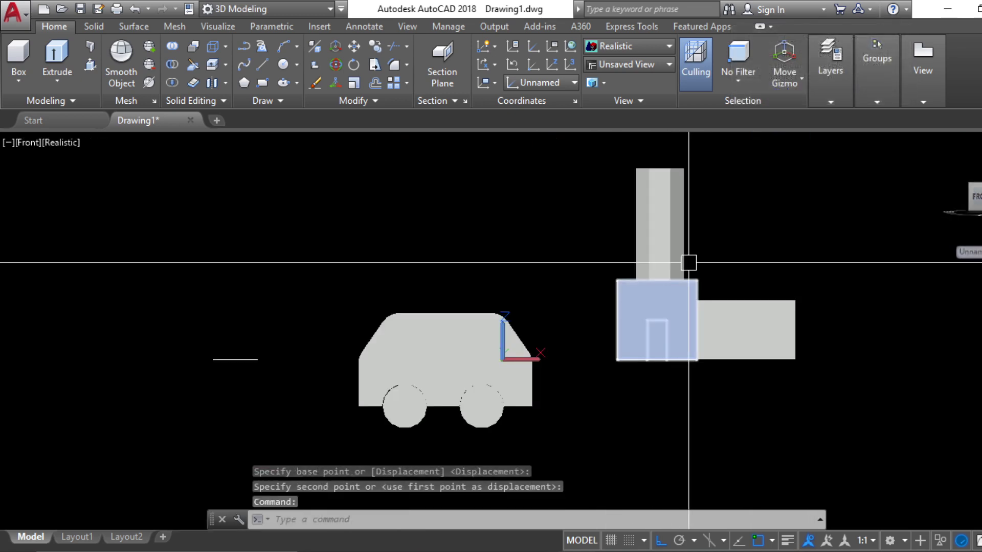
{"action": "middle_click_drag", "start_coordinate": [710, 231], "coordinate": [648, 347]}
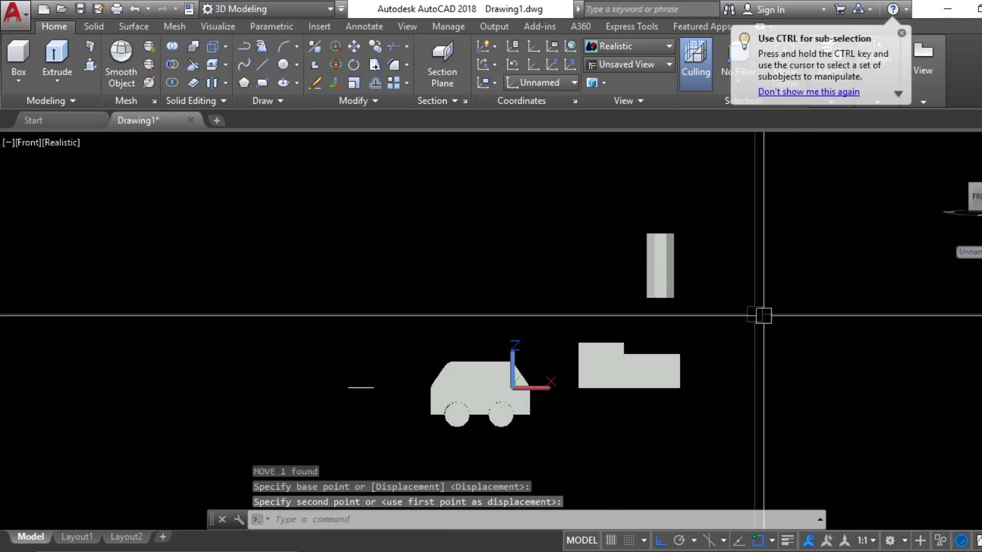
Step: In the front view, move the heptagonal prism down so its base meets the square block's top face at the corner nearest the bar
{"action": "left_click", "coordinate": [668, 302]}
{"action": "type", "text": "m"}
{"action": "key", "text": "Return"}
{"action": "left_click", "coordinate": [648, 302]}
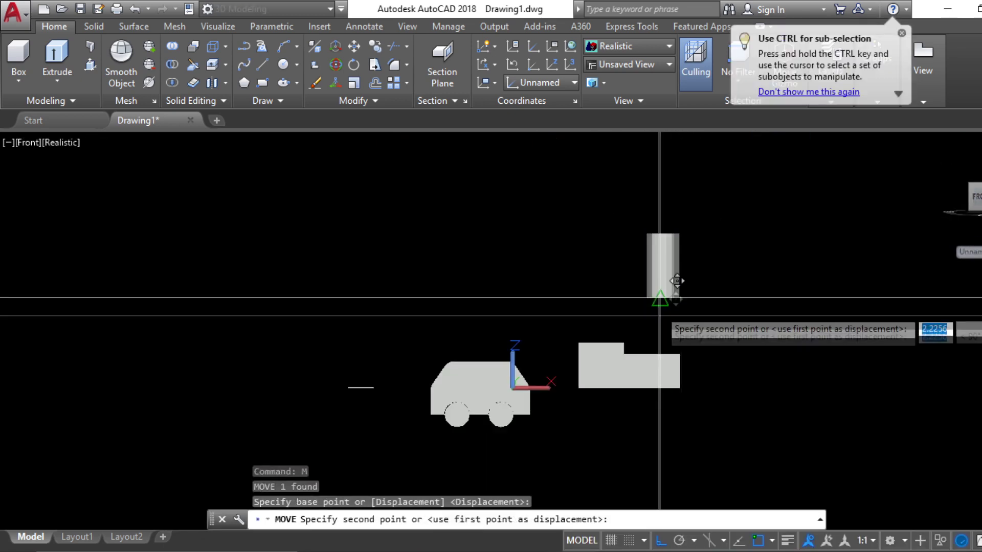
{"action": "left_click", "coordinate": [621, 343]}
{"action": "scroll", "coordinate": [620, 350], "scroll_direction": "up", "scroll_amount": 8}
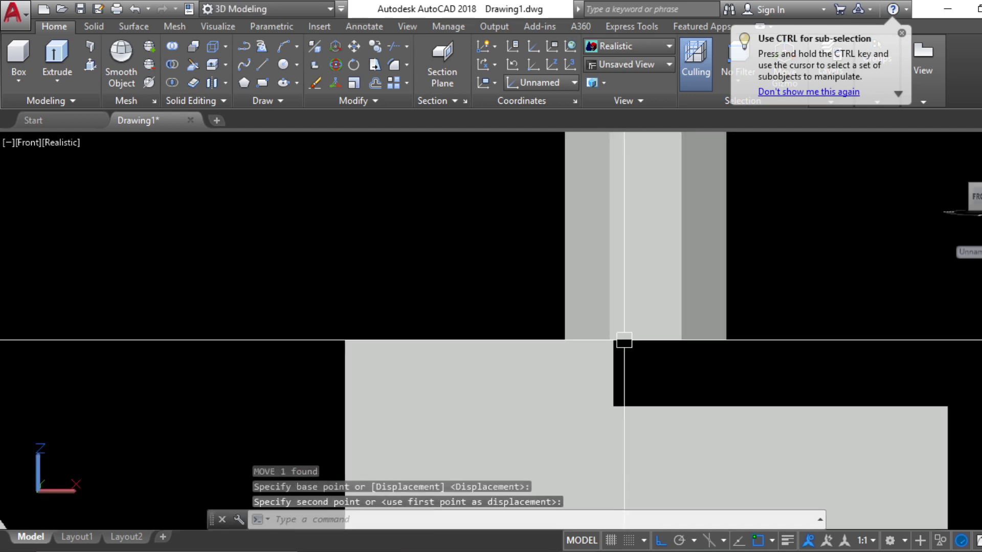
Step: Lower the prism slightly so its base sinks a short distance below the block's top face
{"action": "key", "text": "Return"}
{"action": "left_click", "coordinate": [641, 342]}
{"action": "key", "text": "Return"}
{"action": "left_click", "coordinate": [613, 339]}
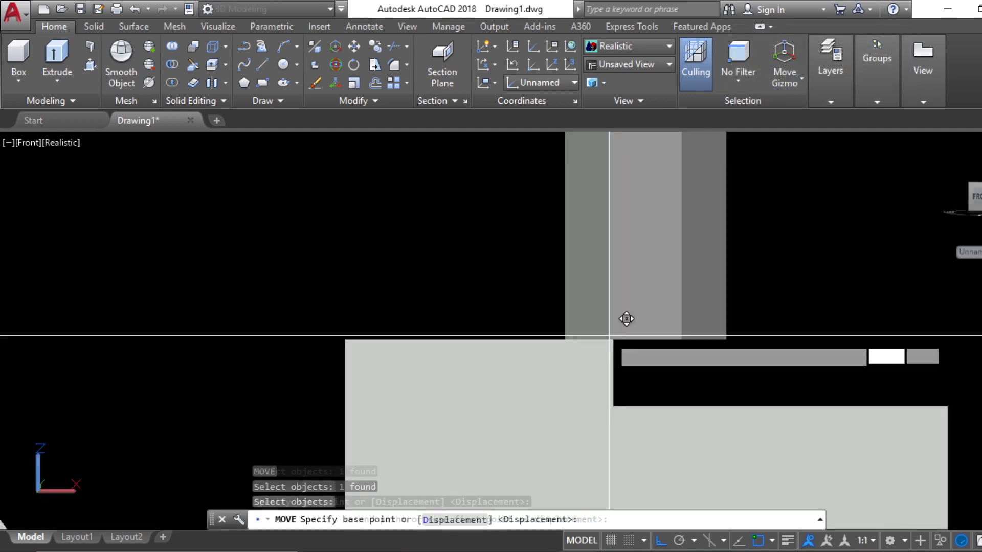
{"action": "left_click", "coordinate": [615, 375]}
Step: Move the prism horizontally in the negative X direction to centre it across the block's width
{"action": "left_click", "coordinate": [695, 370]}
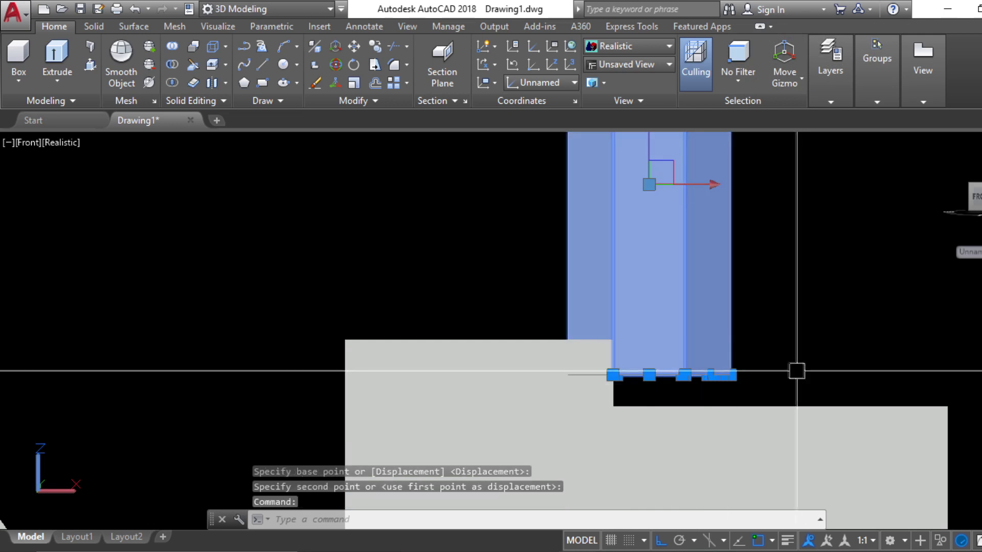
{"action": "type", "text": "m"}
{"action": "key", "text": "Return"}
{"action": "left_click", "coordinate": [879, 316]}
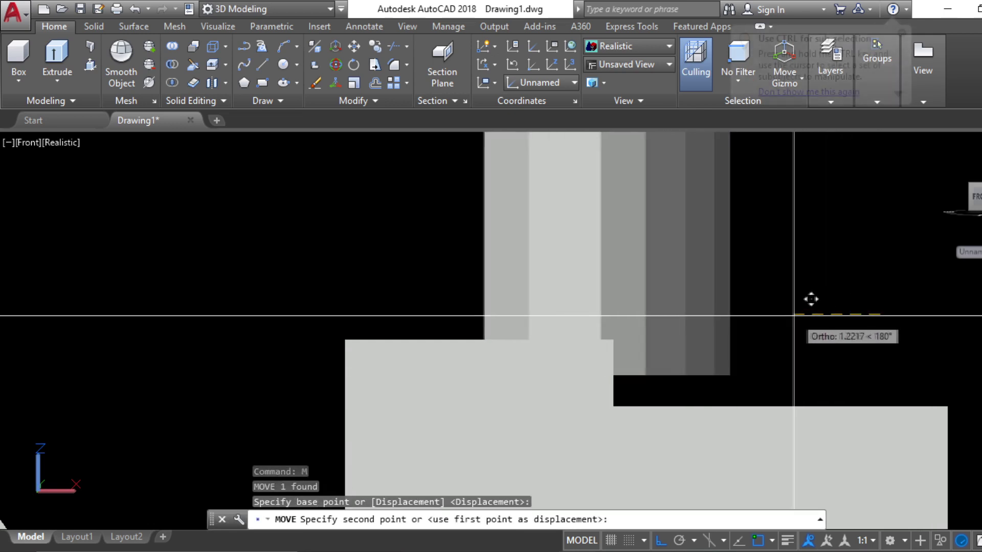
{"action": "left_click", "coordinate": [737, 292]}
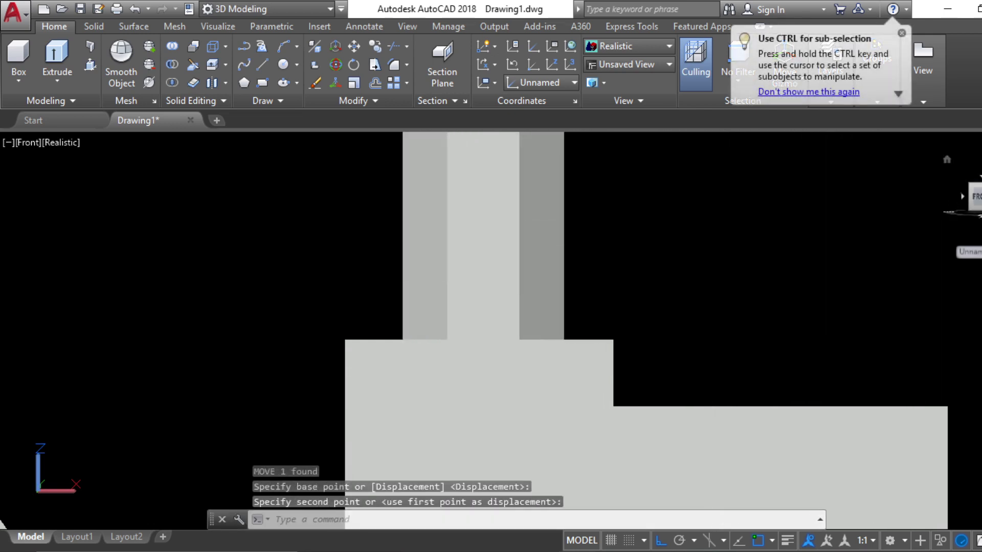
Step: In the SE isometric view, shift the prism in the negative Y direction to the middle of the block's top face
{"action": "left_click", "coordinate": [981, 183]}
{"action": "scroll", "coordinate": [647, 331], "scroll_direction": "up", "scroll_amount": 4}
{"action": "left_click", "coordinate": [452, 377]}
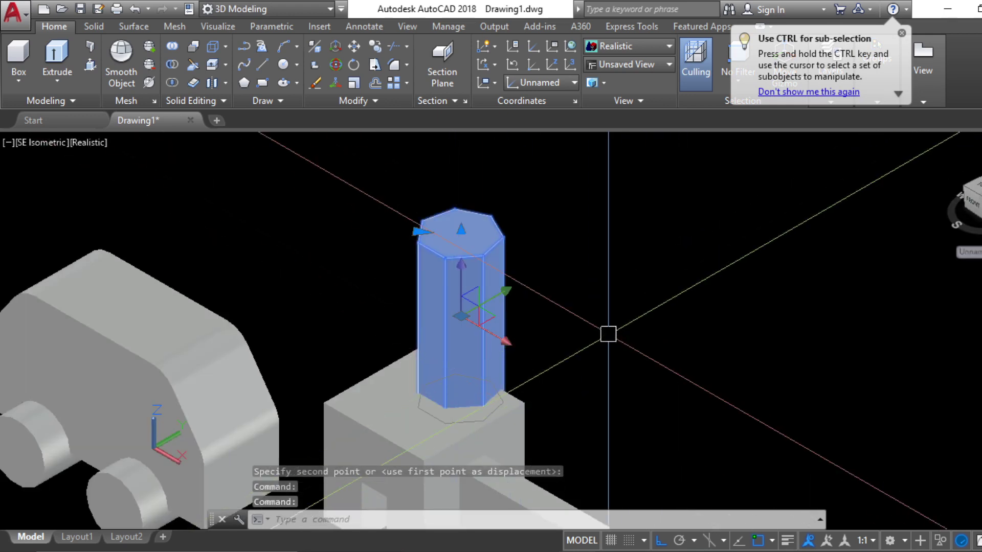
{"action": "type", "text": "m"}
{"action": "key", "text": "Return"}
{"action": "left_click", "coordinate": [709, 286]}
{"action": "left_click", "coordinate": [678, 279]}
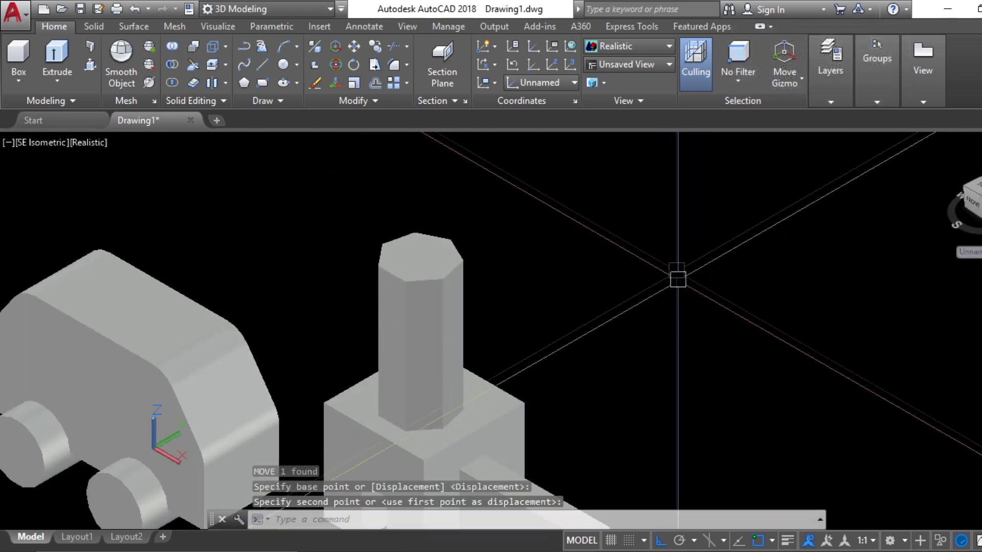
Step: Subtract the heptagonal prism from the square block to cut a recess in its top face
{"action": "scroll", "coordinate": [660, 291], "scroll_direction": "down", "scroll_amount": 5}
{"action": "scroll", "coordinate": [614, 292], "scroll_direction": "up", "scroll_amount": 5}
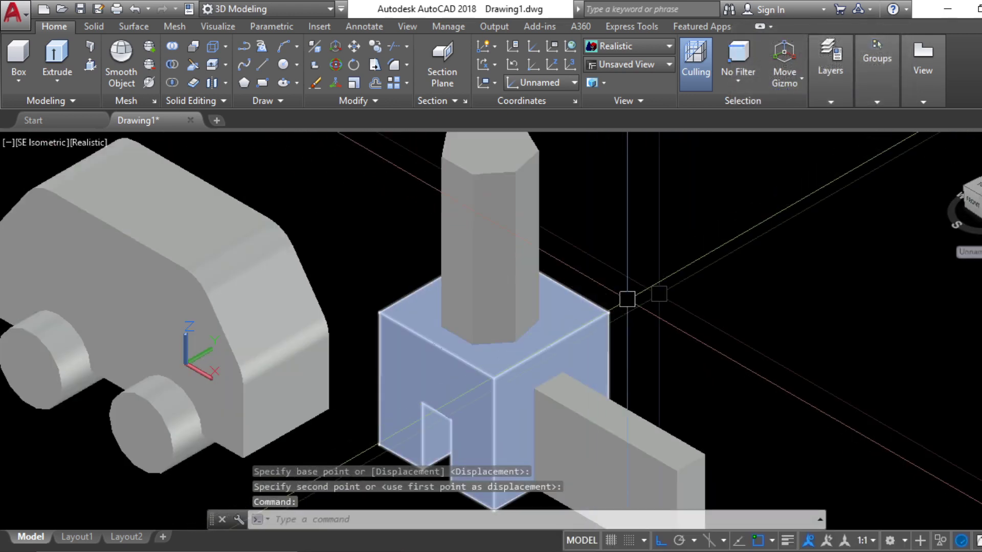
{"action": "left_click", "coordinate": [177, 69]}
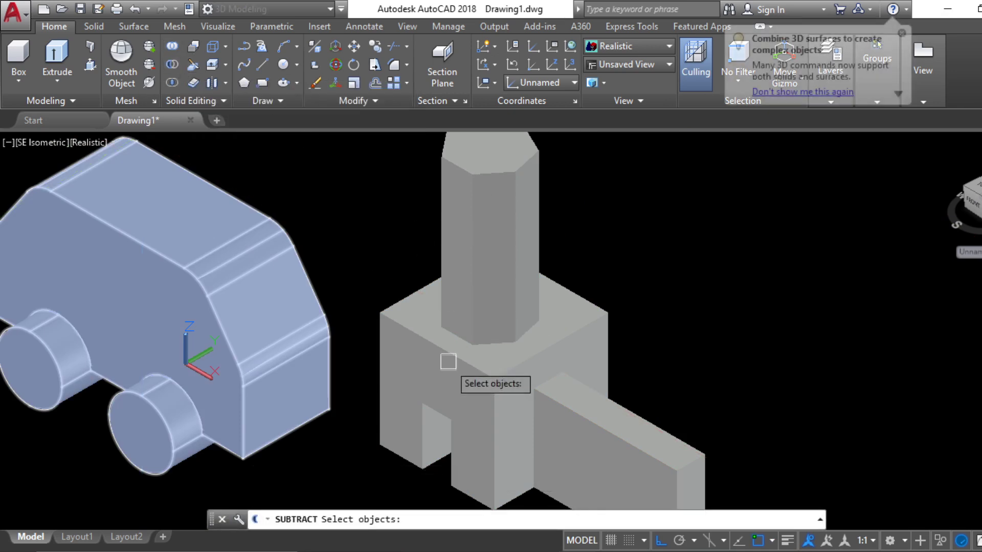
{"action": "left_click", "coordinate": [453, 359]}
{"action": "key", "text": "Return"}
{"action": "left_click", "coordinate": [500, 335]}
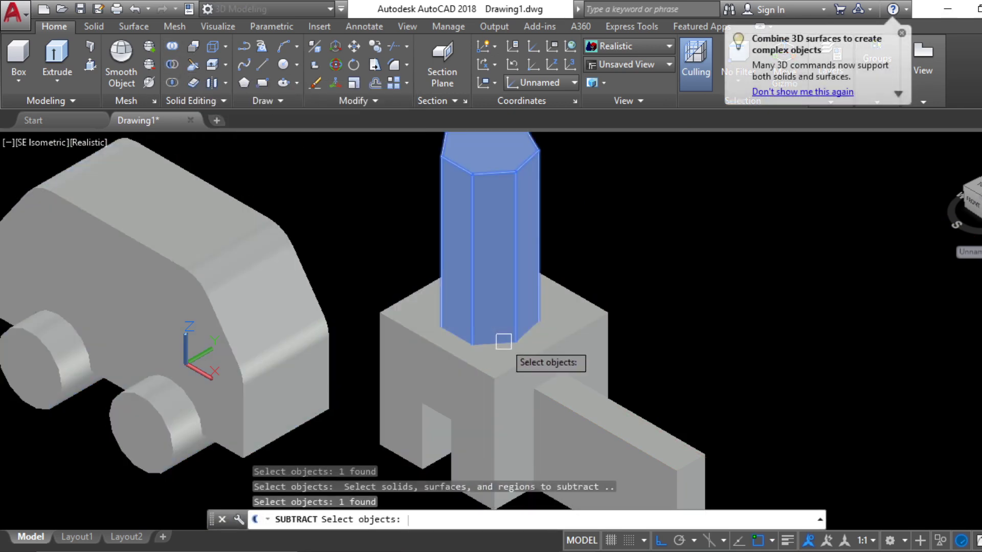
{"action": "key", "text": "Return"}
Step: Examine the heptagonal recess in the block's top face and the overall shape of the finished solids
{"action": "scroll", "coordinate": [566, 329], "scroll_direction": "up", "scroll_amount": 3}
{"action": "scroll", "coordinate": [680, 412], "scroll_direction": "down", "scroll_amount": 4}
{"action": "scroll", "coordinate": [642, 476], "scroll_direction": "up", "scroll_amount": 2}
{"action": "middle_click_drag", "start_coordinate": [642, 475], "coordinate": [629, 430]}
{"action": "scroll", "coordinate": [631, 398], "scroll_direction": "down", "scroll_amount": 4}
{"action": "key", "text": "Escape"}
{"action": "scroll", "coordinate": [632, 414], "scroll_direction": "up", "scroll_amount": 3}
{"action": "scroll", "coordinate": [486, 226], "scroll_direction": "up", "scroll_amount": 6}
{"action": "scroll", "coordinate": [487, 226], "scroll_direction": "down", "scroll_amount": 8}
{"action": "middle_click_drag", "start_coordinate": [611, 349], "coordinate": [601, 356]}
{"action": "scroll", "coordinate": [440, 238], "scroll_direction": "up", "scroll_amount": 6}
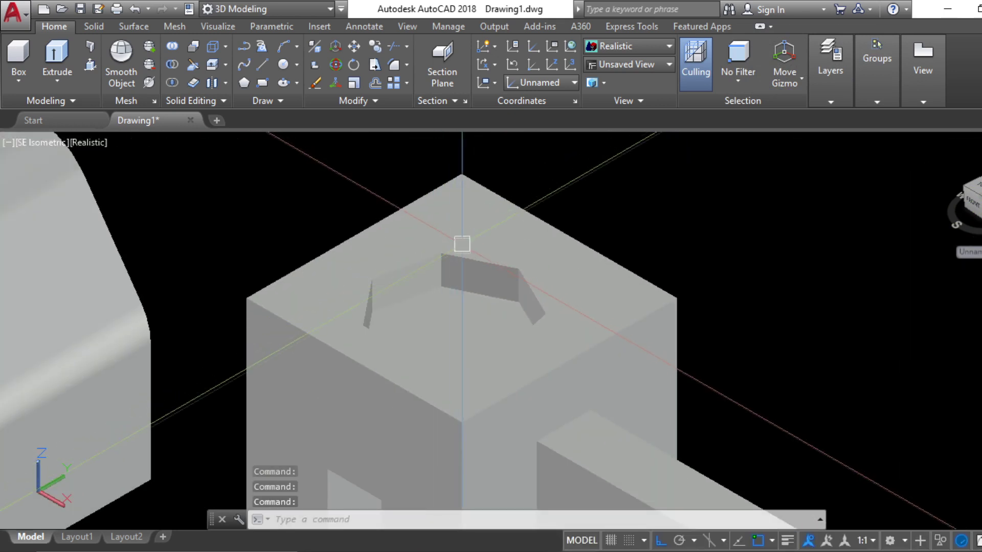
{"action": "scroll", "coordinate": [445, 292], "scroll_direction": "down", "scroll_amount": 4}
{"action": "middle_click_drag", "start_coordinate": [684, 476], "coordinate": [643, 401]}
{"action": "scroll", "coordinate": [642, 401], "scroll_direction": "down", "scroll_amount": 4}
{"action": "middle_click_drag", "start_coordinate": [660, 449], "coordinate": [603, 422]}
{"action": "scroll", "coordinate": [603, 419], "scroll_direction": "up", "scroll_amount": 2}
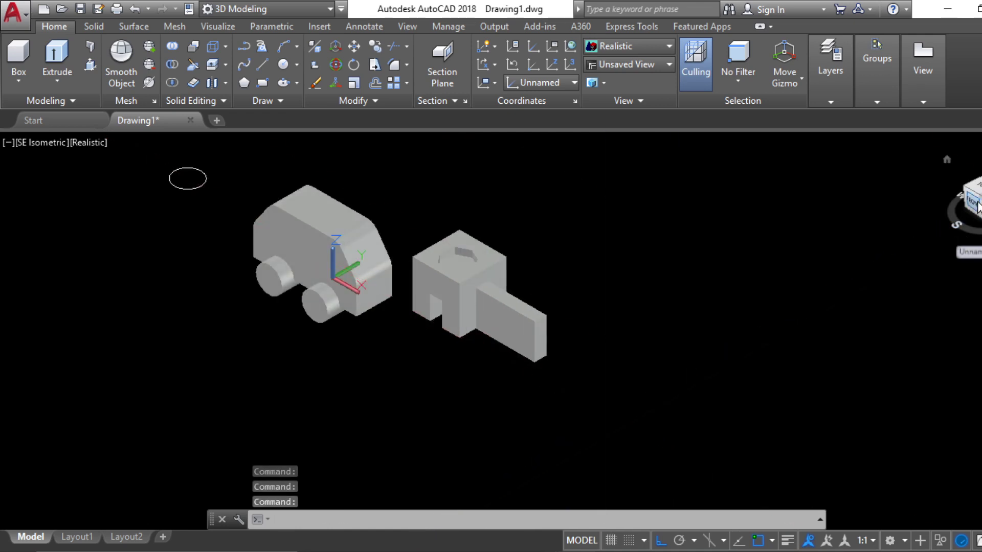
Step: Switch from the isometric view to the top view
{"action": "left_click", "coordinate": [978, 206]}
{"action": "left_click", "coordinate": [980, 174]}
{"action": "key", "text": "Escape"}
{"action": "key", "text": "Escape"}
{"action": "key", "text": "Escape"}
{"action": "type", "text": "pl"}
{"action": "key", "text": "Return"}
{"action": "left_click", "coordinate": [454, 263]}
{"action": "key", "text": "Escape"}
{"action": "key", "text": "Escape"}
{"action": "key", "text": "Escape"}
Step: Draw a horizontal polyline as a baseline in the empty area beyond the block's bar
{"action": "type", "text": "pl"}
{"action": "key", "text": "Return"}
{"action": "left_click", "coordinate": [431, 298]}
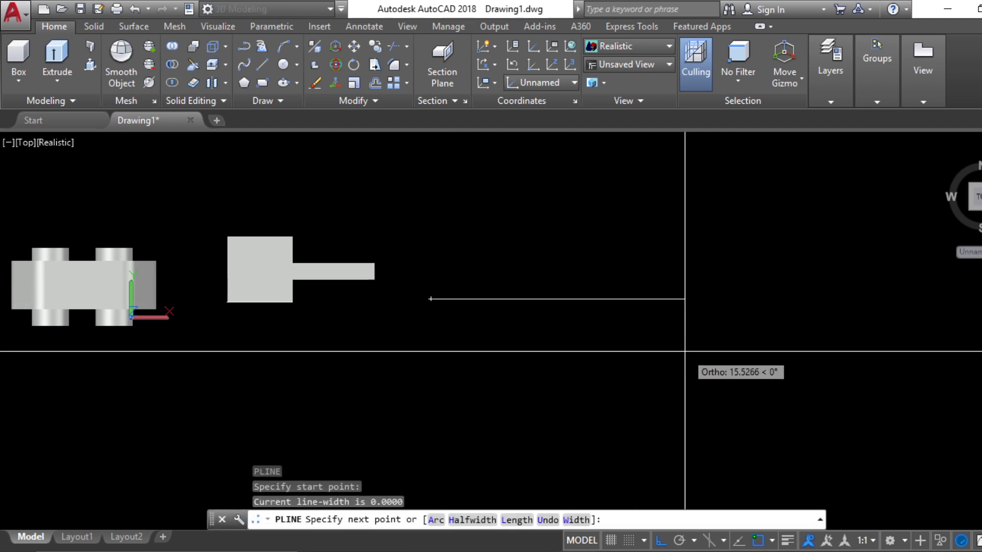
{"action": "key", "text": "Escape"}
{"action": "key", "text": "Escape"}
Step: Draw a vertical polyline 2 units long upward from the midpoint of the baseline
{"action": "type", "text": "pl"}
{"action": "key", "text": "Return"}
{"action": "left_click", "coordinate": [480, 299]}
{"action": "type", "text": "2"}
{"action": "key", "text": "Return"}
{"action": "key", "text": "Escape"}
{"action": "key", "text": "Escape"}
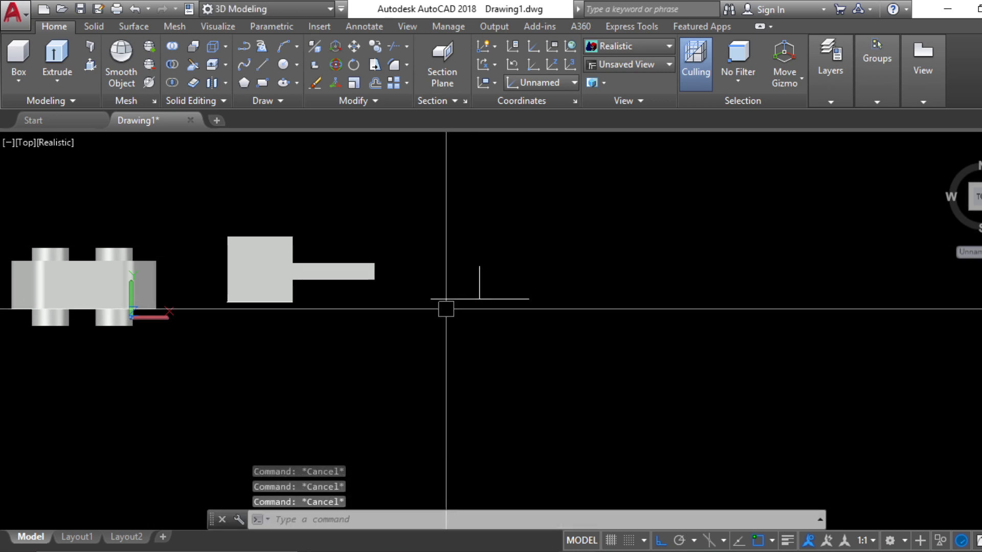
Step: Draw a vertical polyline 1 unit long upward from the baseline's left end
{"action": "scroll", "coordinate": [445, 307], "scroll_direction": "up", "scroll_amount": 2}
{"action": "type", "text": "pl"}
{"action": "key", "text": "Return"}
{"action": "left_click", "coordinate": [424, 295]}
{"action": "type", "text": "1"}
{"action": "key", "text": "Return"}
{"action": "key", "text": "Escape"}
{"action": "key", "text": "Escape"}
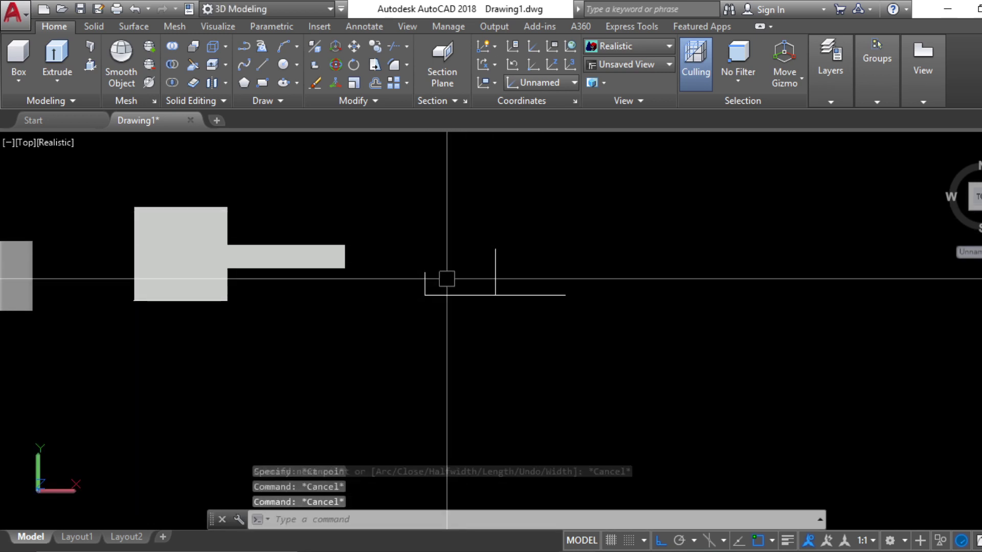
Step: Draw a vertical polyline 1 unit long upward from the baseline's right end
{"action": "type", "text": "p;"}
{"action": "key", "text": "BackSpace"}
{"action": "type", "text": "l"}
{"action": "key", "text": "Return"}
{"action": "left_click", "coordinate": [566, 295]}
{"action": "type", "text": "1"}
{"action": "key", "text": "Return"}
{"action": "key", "text": "Escape"}
{"action": "key", "text": "Escape"}
{"action": "key", "text": "Escape"}
Step: Offset the two end verticals 1 unit inward along the baseline
{"action": "scroll", "coordinate": [520, 293], "scroll_direction": "up", "scroll_amount": 5}
{"action": "middle_click_drag", "start_coordinate": [514, 299], "coordinate": [555, 325]}
{"action": "key", "text": "Escape"}
{"action": "key", "text": "Escape"}
{"action": "type", "text": "o"}
{"action": "key", "text": "Return"}
{"action": "type", "text": "1"}
{"action": "key", "text": "Return"}
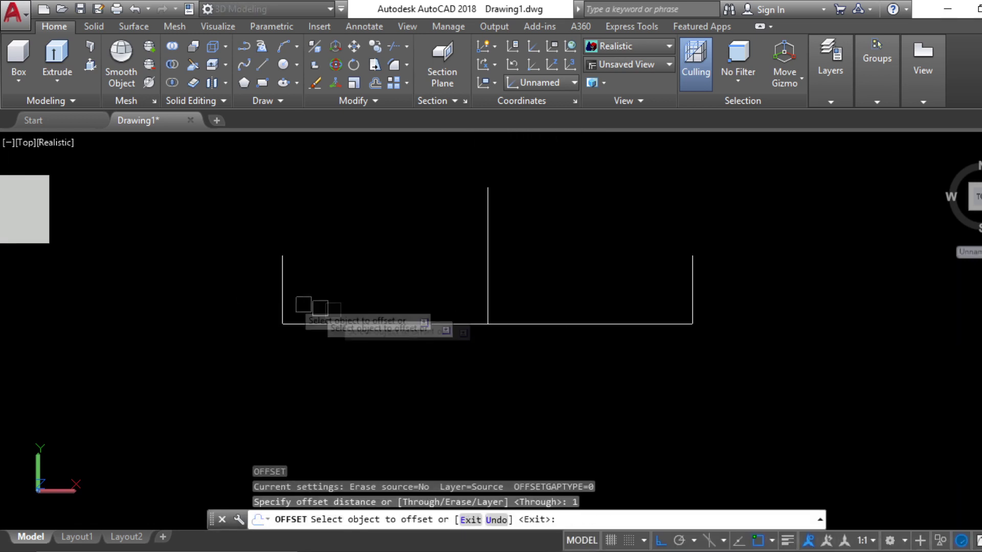
{"action": "left_click", "coordinate": [282, 301]}
{"action": "left_click", "coordinate": [353, 298]}
{"action": "key", "text": "Escape"}
{"action": "key", "text": "Escape"}
{"action": "key", "text": "Escape"}
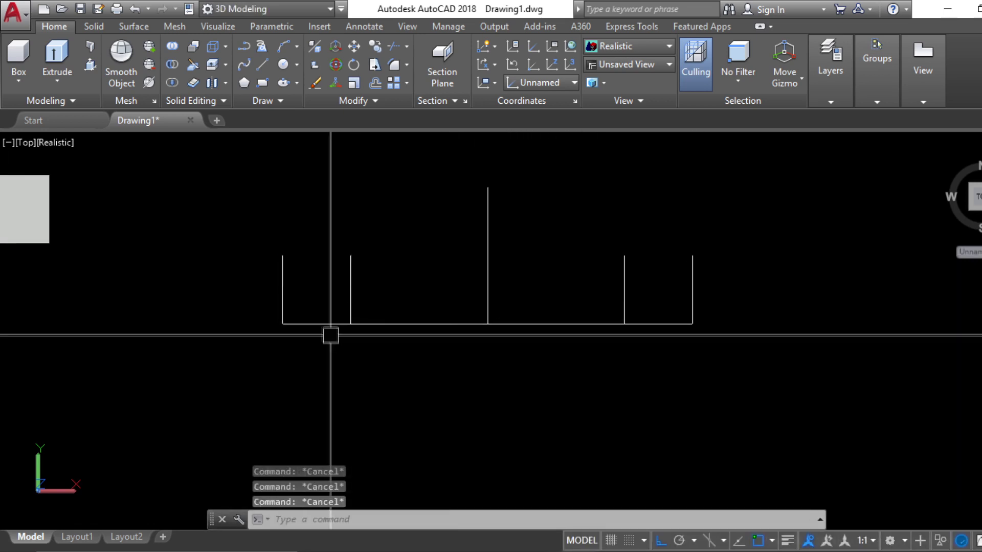
Step: Stretch the lower ends of both outermost verticals well below the baseline
{"action": "left_click", "coordinate": [285, 308]}
{"action": "left_click", "coordinate": [283, 324]}
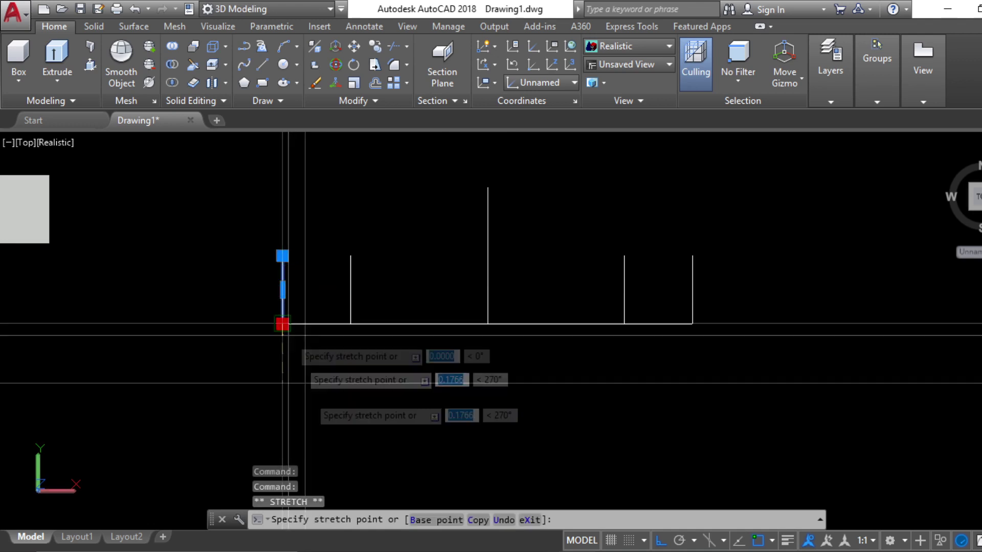
{"action": "left_click", "coordinate": [306, 454]}
{"action": "key", "text": "Escape"}
{"action": "left_click", "coordinate": [702, 299]}
{"action": "left_click", "coordinate": [687, 313]}
{"action": "left_click", "coordinate": [692, 324]}
{"action": "left_click", "coordinate": [692, 470]}
{"action": "key", "text": "Escape"}
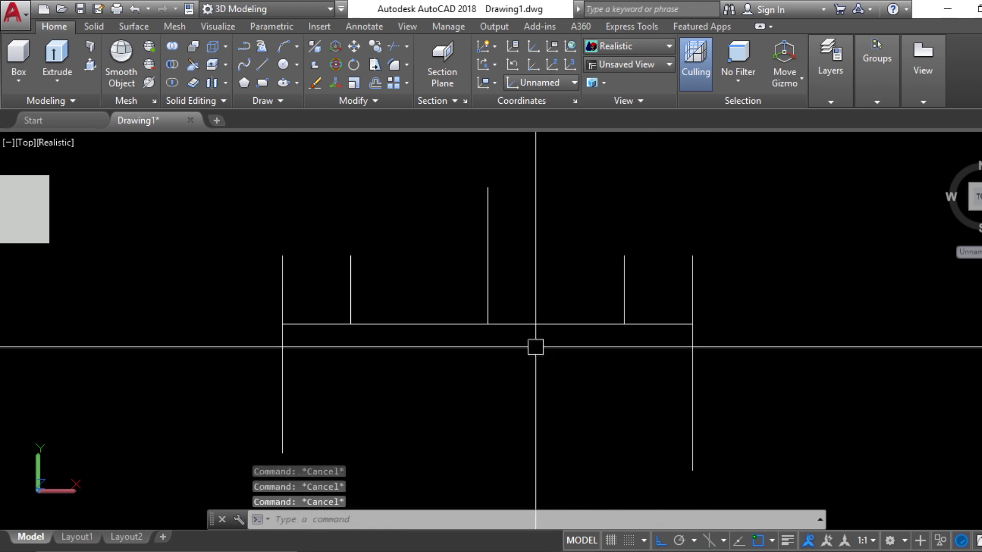
Step: Draw an inverted-V polyline from the left inner vertical's foot over the central line's upper end to the right inner vertical's foot
{"action": "type", "text": "pl"}
{"action": "key", "text": "Return"}
{"action": "left_click", "coordinate": [351, 324]}
{"action": "left_click", "coordinate": [487, 187]}
{"action": "left_click", "coordinate": [624, 324]}
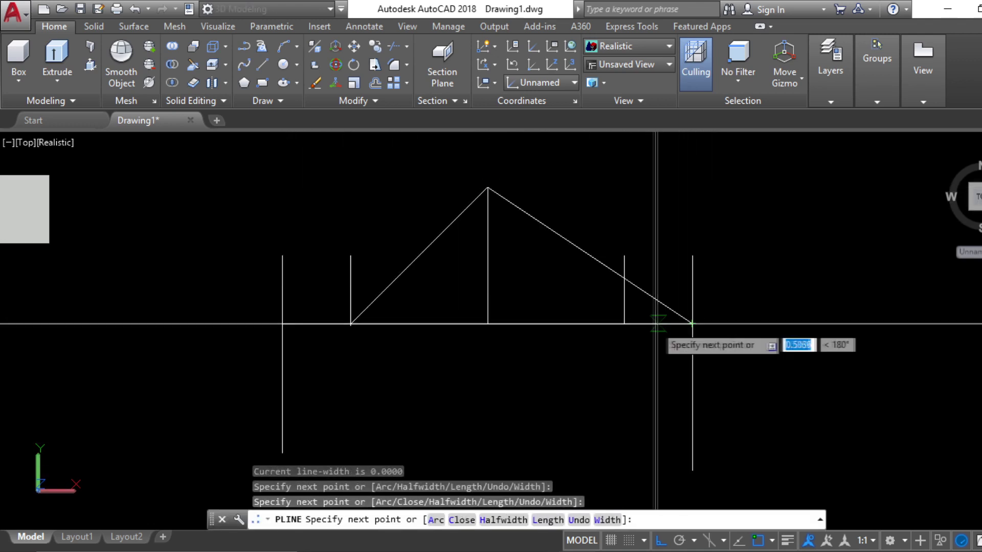
{"action": "key", "text": "ctrl+z"}
{"action": "left_click", "coordinate": [624, 324]}
{"action": "key", "text": "Return"}
Step: Extend both sloping ends of the inverted-V polyline to the two outermost verticals
{"action": "type", "text": "ex"}
{"action": "key", "text": "Return"}
{"action": "left_click", "coordinate": [283, 354]}
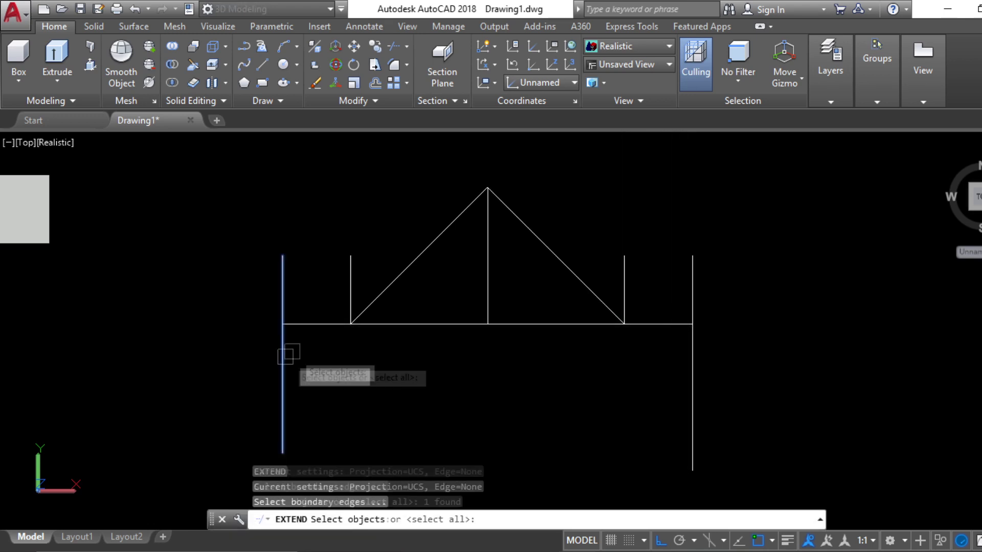
{"action": "left_click", "coordinate": [687, 378]}
{"action": "left_click", "coordinate": [692, 377]}
{"action": "key", "text": "Return"}
{"action": "left_click", "coordinate": [585, 287]}
{"action": "left_click", "coordinate": [384, 289]}
{"action": "key", "text": "Escape"}
{"action": "key", "text": "Escape"}
Step: Erase the horizontal baseline and the central vertical construction line
{"action": "left_click", "coordinate": [351, 290]}
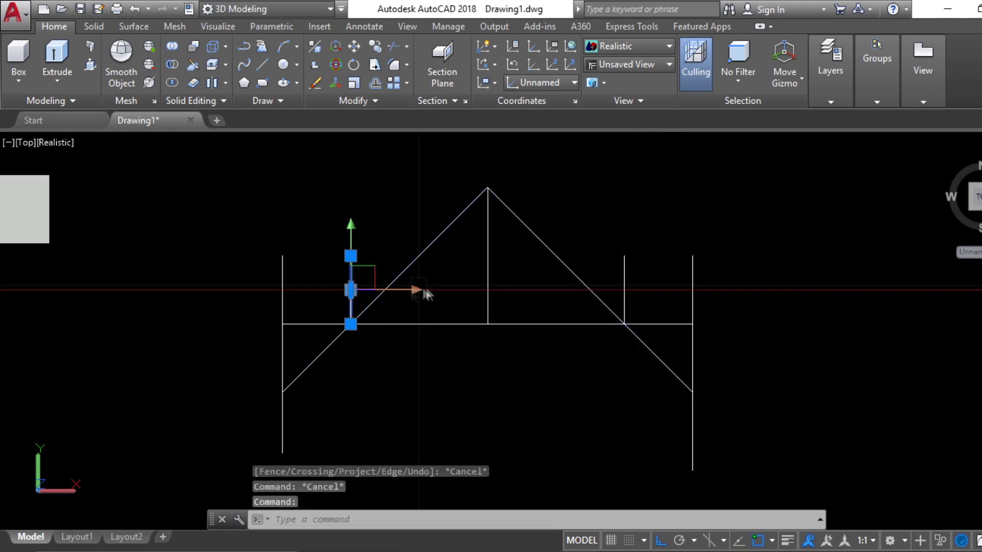
{"action": "key", "text": "Escape"}
{"action": "left_click", "coordinate": [439, 367]}
{"action": "left_click", "coordinate": [416, 313]}
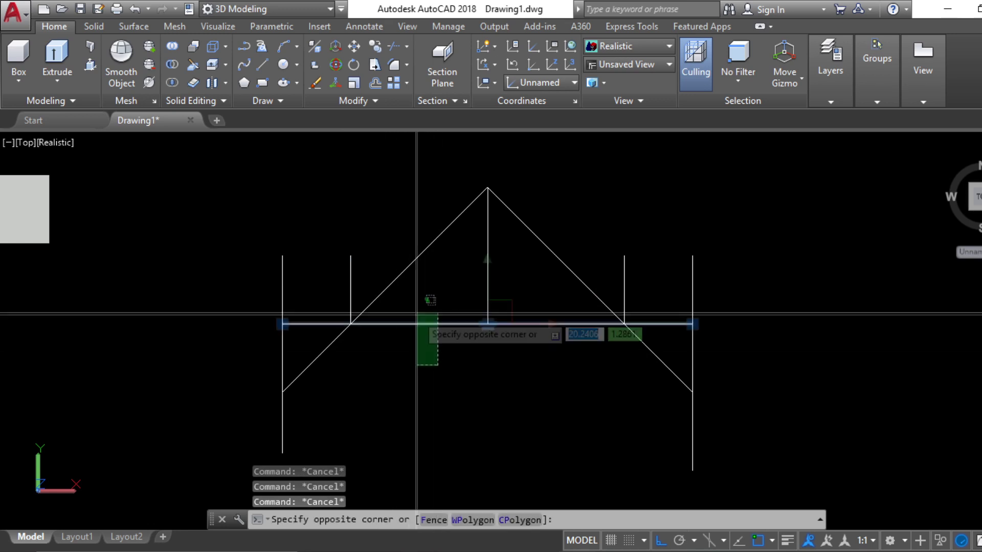
{"action": "type", "text": "e"}
{"action": "left_click", "coordinate": [486, 305]}
{"action": "type", "text": "e"}
Step: Erase the remaining vertical construction lines on both sides of the inverted V
{"action": "left_click", "coordinate": [773, 287]}
{"action": "left_click", "coordinate": [616, 224]}
{"action": "type", "text": "e"}
{"action": "left_click", "coordinate": [369, 285]}
{"action": "left_click", "coordinate": [225, 263]}
{"action": "key", "text": "space"}
{"action": "left_click", "coordinate": [410, 264]}
{"action": "key", "text": "Escape"}
{"action": "key", "text": "Escape"}
{"action": "key", "text": "Escape"}
Step: Offset the inverted-V polyline 0.2 units toward its inner side
{"action": "type", "text": "o .2"}
{"action": "left_click", "coordinate": [491, 193]}
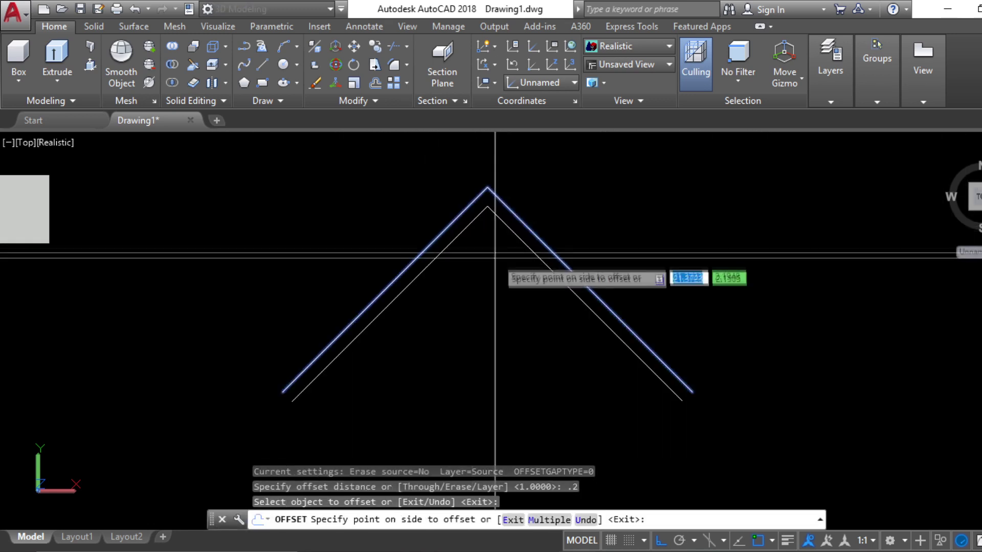
{"action": "left_click", "coordinate": [409, 353]}
{"action": "key", "text": "Escape"}
{"action": "key", "text": "Escape"}
Step: Close both open ends of the double inverted V with short polylines joining the outer and inner outlines
{"action": "type", "text": "pl"}
{"action": "left_click", "coordinate": [283, 392]}
{"action": "scroll", "coordinate": [283, 392], "scroll_direction": "up", "scroll_amount": 5}
{"action": "left_click", "coordinate": [301, 398]}
{"action": "key", "text": "space"}
{"action": "scroll", "coordinate": [348, 387], "scroll_direction": "down", "scroll_amount": 6}
{"action": "key", "text": "space"}
{"action": "left_click", "coordinate": [537, 385]}
{"action": "scroll", "coordinate": [539, 387], "scroll_direction": "up", "scroll_amount": 3}
{"action": "left_click", "coordinate": [521, 395]}
{"action": "key", "text": "space"}
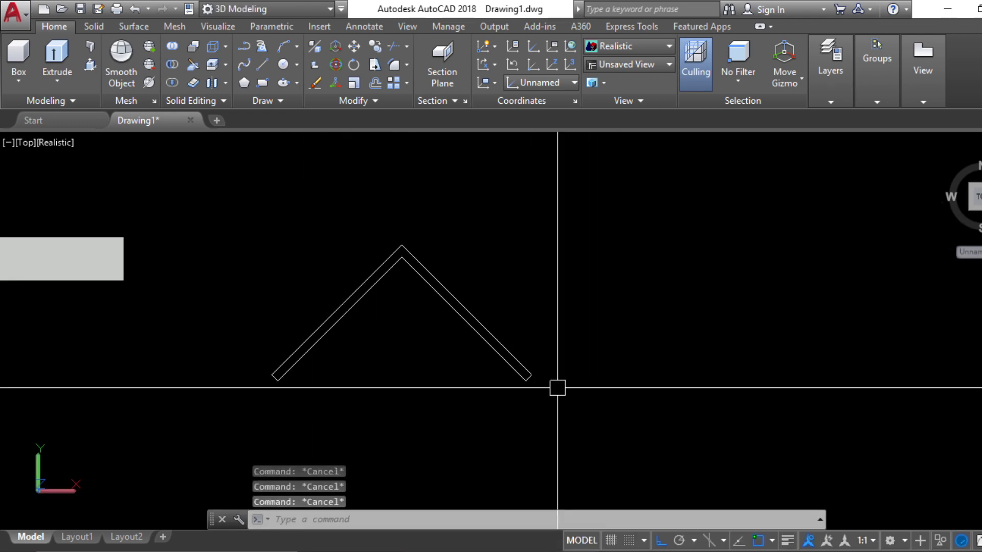
Step: Fillet the short cap at the left end of the inverted V with its adjoining outline to join them
{"action": "type", "text": "f"}
{"action": "left_click", "coordinate": [277, 375]}
{"action": "scroll", "coordinate": [291, 357], "scroll_direction": "up", "scroll_amount": 6}
{"action": "left_click", "coordinate": [306, 359]}
{"action": "scroll", "coordinate": [310, 357], "scroll_direction": "down", "scroll_amount": 6}
{"action": "middle_click_drag", "start_coordinate": [455, 361], "coordinate": [353, 324]}
Step: Fillet the short cap at the right end of the inverted V with its adjoining outline to join them
{"action": "key", "text": "space"}
{"action": "left_click", "coordinate": [535, 298]}
{"action": "scroll", "coordinate": [550, 308], "scroll_direction": "up", "scroll_amount": 4}
{"action": "left_click", "coordinate": [579, 316]}
{"action": "key", "text": "space"}
{"action": "key", "text": "Escape"}
{"action": "key", "text": "Escape"}
{"action": "scroll", "coordinate": [589, 332], "scroll_direction": "down", "scroll_amount": 4}
Step: Retry the fillet at the right end cap and select the profile to check that it is one closed polyline
{"action": "type", "text": "f"}
{"action": "left_click", "coordinate": [565, 314]}
{"action": "scroll", "coordinate": [578, 321], "scroll_direction": "up", "scroll_amount": 4}
{"action": "left_click", "coordinate": [581, 322]}
{"action": "key", "text": "Escape"}
{"action": "left_click", "coordinate": [581, 323]}
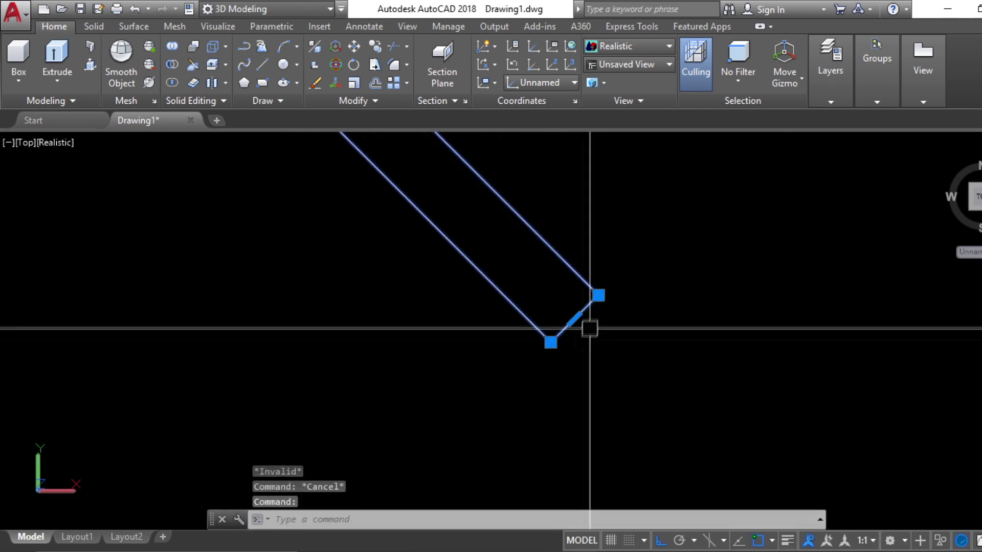
{"action": "key", "text": "Escape"}
{"action": "key", "text": "Escape"}
{"action": "scroll", "coordinate": [590, 329], "scroll_direction": "down", "scroll_amount": 4}
Step: From the southeast isometric view, rotate the closed inverted-V profile 90 degrees about the X axis so it stands upright
{"action": "left_click", "coordinate": [981, 207]}
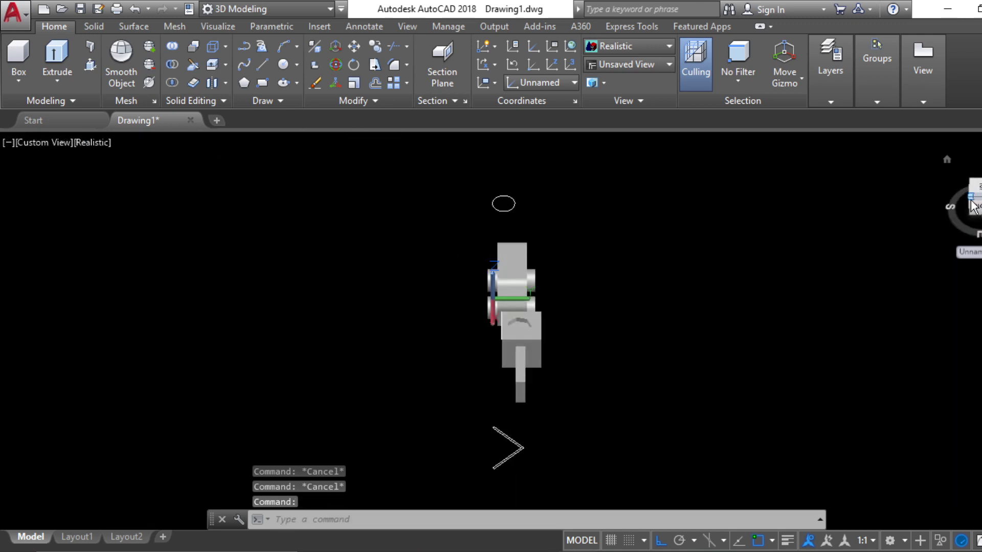
{"action": "left_click", "coordinate": [972, 200]}
{"action": "scroll", "coordinate": [643, 414], "scroll_direction": "up", "scroll_amount": 4}
{"action": "middle_click_drag", "start_coordinate": [643, 414], "coordinate": [594, 355]}
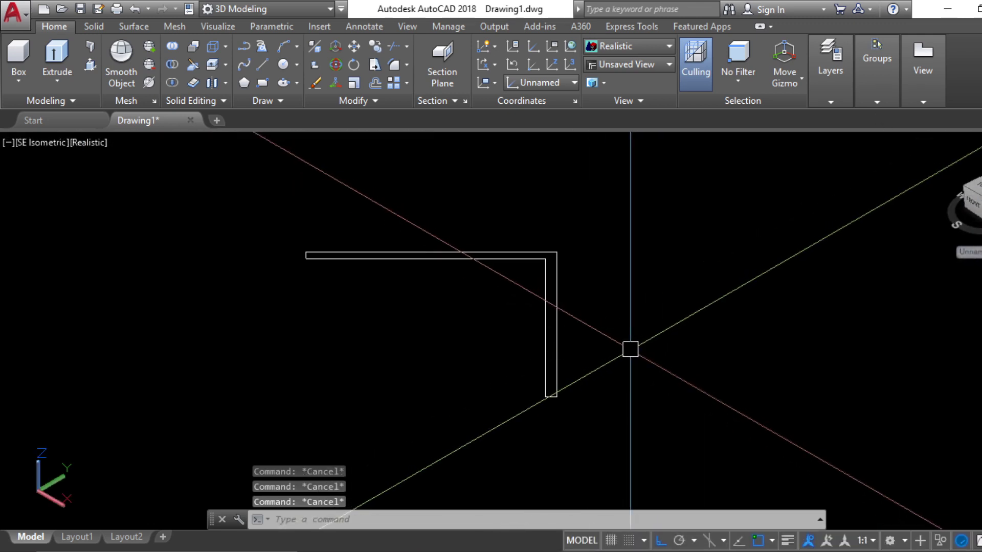
{"action": "type", "text": "DROTATE"}
{"action": "key", "text": "Return"}
{"action": "left_click", "coordinate": [558, 313]}
{"action": "key", "text": "Return"}
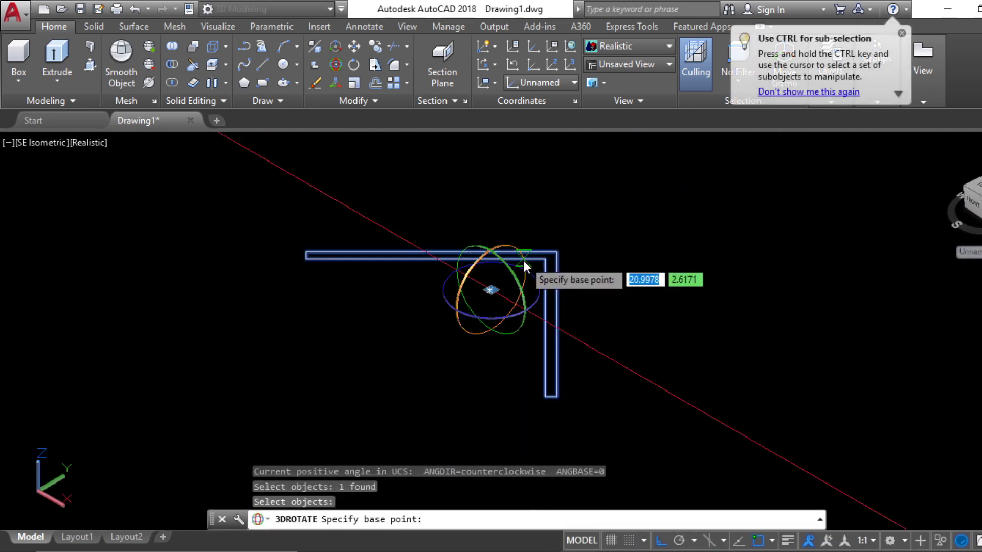
{"action": "left_click", "coordinate": [522, 262]}
{"action": "type", "text": "90"}
{"action": "key", "text": "Return"}
{"action": "key", "text": "Escape"}
{"action": "key", "text": "Escape"}
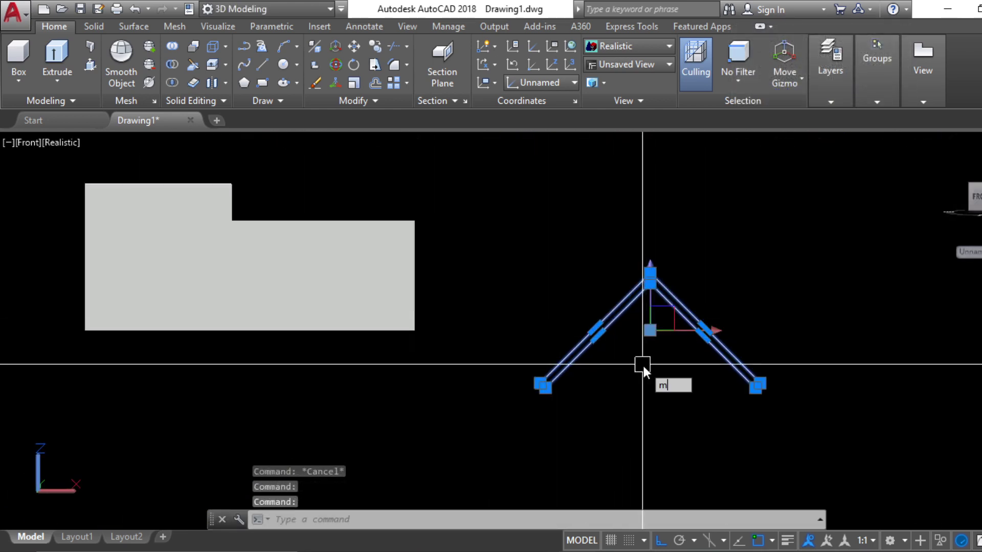
Step: In the front view, move the upright inverted-V profile by its apex onto the middle of the square block's top edge
{"action": "key", "text": "Return"}
{"action": "left_click", "coordinate": [650, 278]}
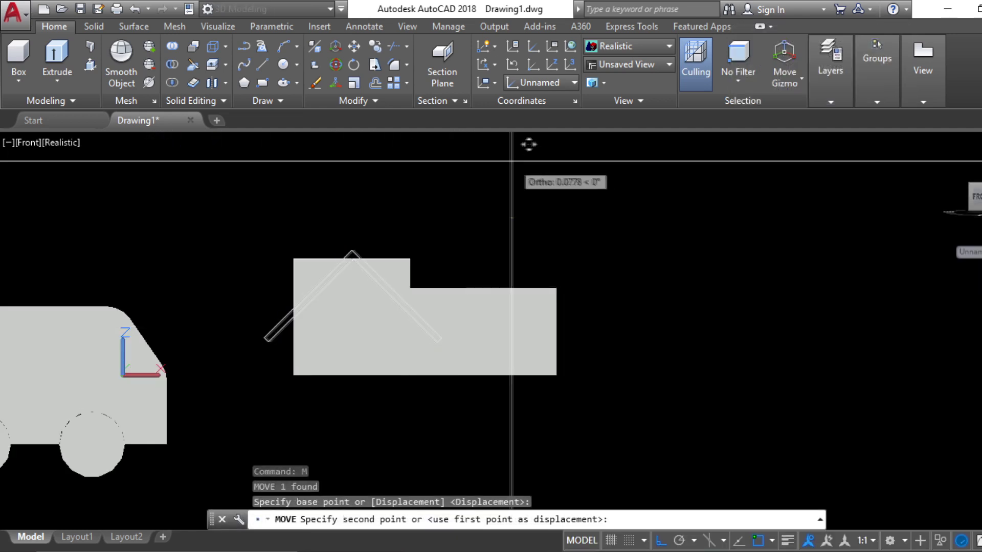
{"action": "key", "text": "Escape"}
{"action": "key", "text": "Escape"}
{"action": "scroll", "coordinate": [336, 248], "scroll_direction": "up", "scroll_amount": 5}
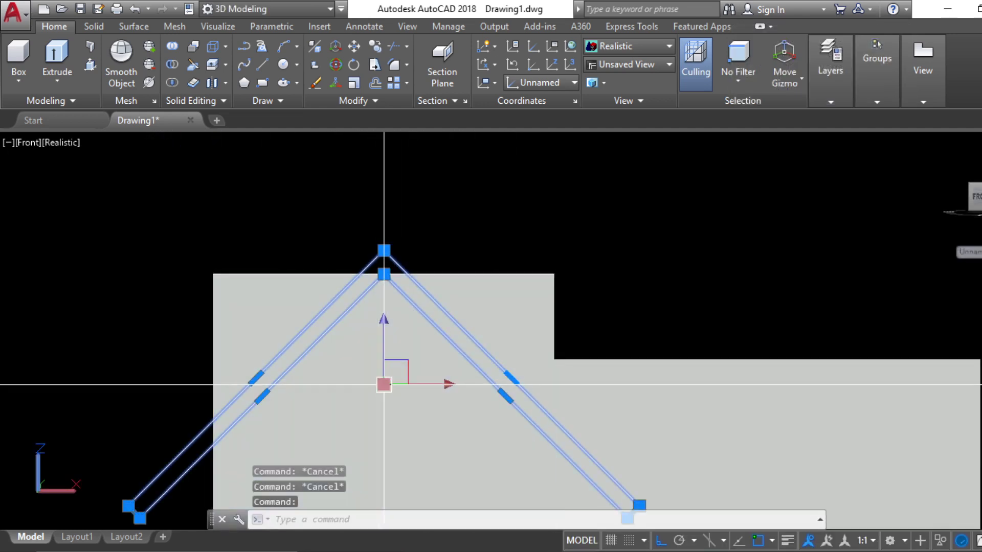
Step: Try to move the inverted-V profile by its apex higher above the block in the front view
{"action": "key", "text": "m"}
{"action": "key", "text": "Return"}
{"action": "left_click", "coordinate": [383, 250]}
{"action": "left_click", "coordinate": [383, 250]}
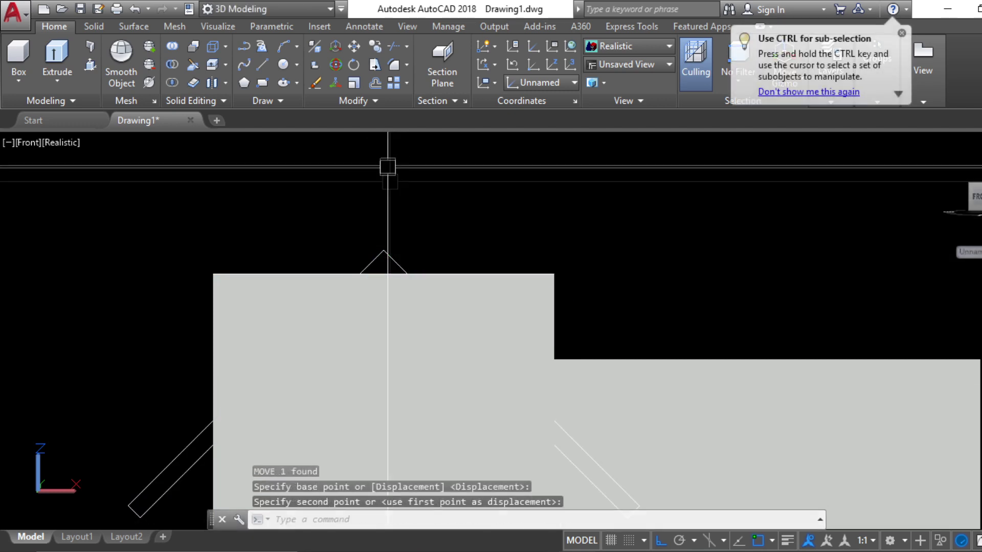
{"action": "scroll", "coordinate": [398, 246], "scroll_direction": "down", "scroll_amount": 8}
{"action": "left_click", "coordinate": [397, 252]}
{"action": "key", "text": "Escape"}
{"action": "scroll", "coordinate": [395, 248], "scroll_direction": "up", "scroll_amount": 2}
{"action": "left_click", "coordinate": [397, 250]}
{"action": "middle_click_drag", "start_coordinate": [508, 165], "coordinate": [443, 246]}
{"action": "key", "text": "m"}
{"action": "key", "text": "Return"}
{"action": "left_click", "coordinate": [443, 245]}
{"action": "left_click", "coordinate": [447, 246]}
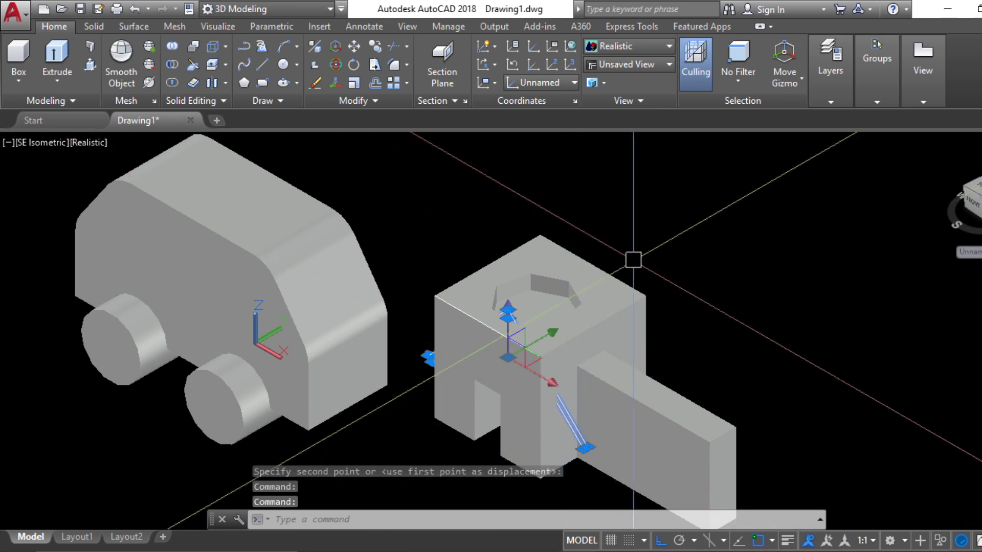
Step: Move the inverted-V profile straight up above the block in the southeast isometric view
{"action": "key", "text": "m"}
{"action": "key", "text": "Return"}
{"action": "left_click", "coordinate": [634, 260]}
{"action": "left_click", "coordinate": [637, 196]}
Step: Extrude the closed inverted-V profile backward over the block to form a solid roof
{"action": "scroll", "coordinate": [538, 317], "scroll_direction": "up", "scroll_amount": 4}
{"action": "left_click", "coordinate": [547, 294]}
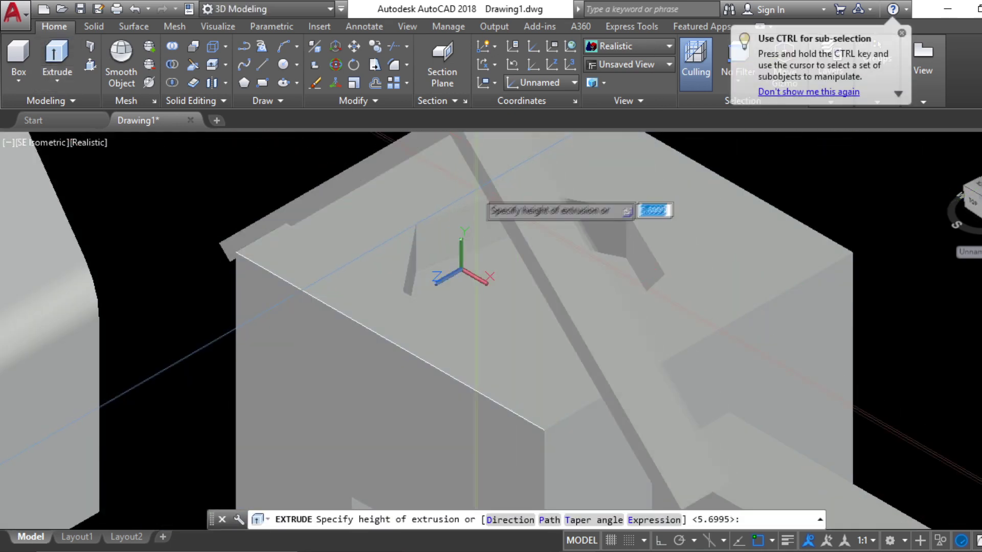
{"action": "scroll", "coordinate": [425, 312], "scroll_direction": "down", "scroll_amount": 4}
{"action": "scroll", "coordinate": [431, 323], "scroll_direction": "up", "scroll_amount": 5}
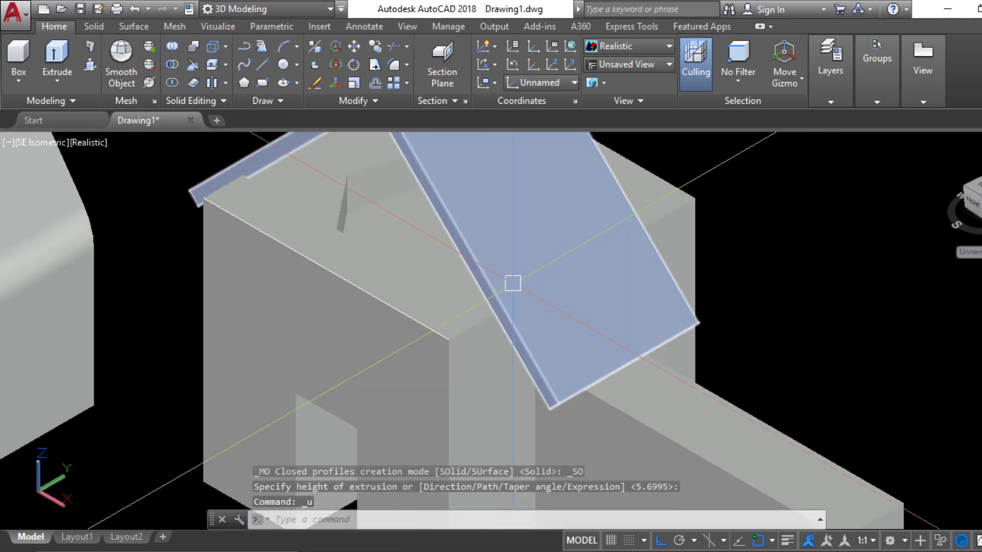
{"action": "scroll", "coordinate": [510, 280], "scroll_direction": "down", "scroll_amount": 3}
{"action": "scroll", "coordinate": [376, 154], "scroll_direction": "up", "scroll_amount": 2}
{"action": "left_click", "coordinate": [56, 56]}
{"action": "left_click", "coordinate": [393, 191]}
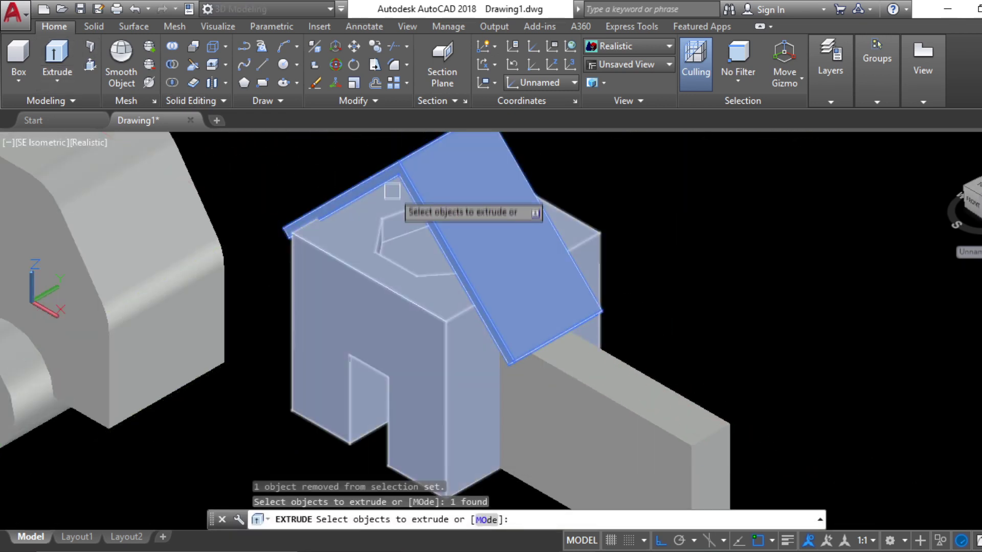
{"action": "left_click", "coordinate": [405, 180]}
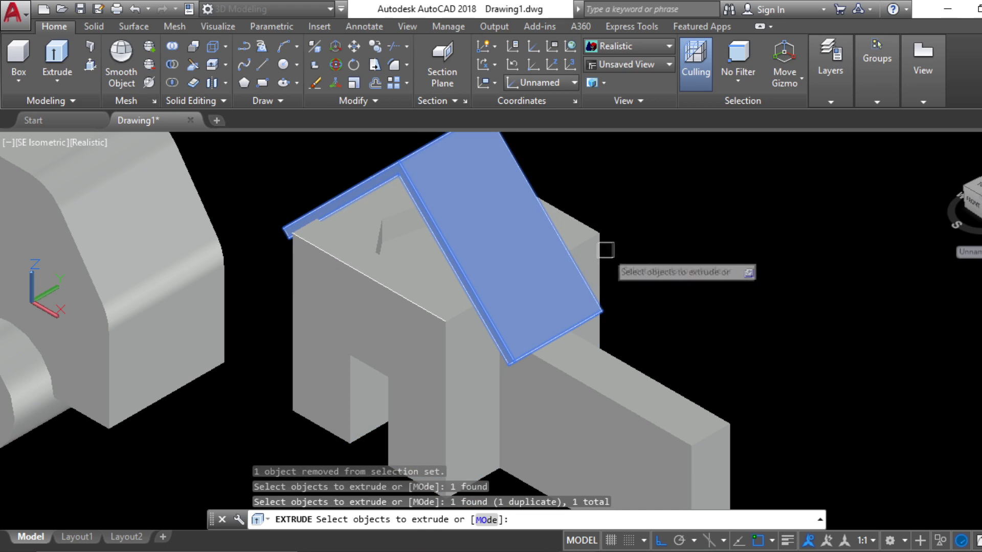
{"action": "key", "text": "Escape"}
{"action": "key", "text": "Escape"}
Step: Move the roof solid by its inner apex to the midpoint of the block's front top edge
{"action": "left_click", "coordinate": [438, 214]}
{"action": "type", "text": "m"}
{"action": "key", "text": "Return"}
{"action": "left_click", "coordinate": [398, 176]}
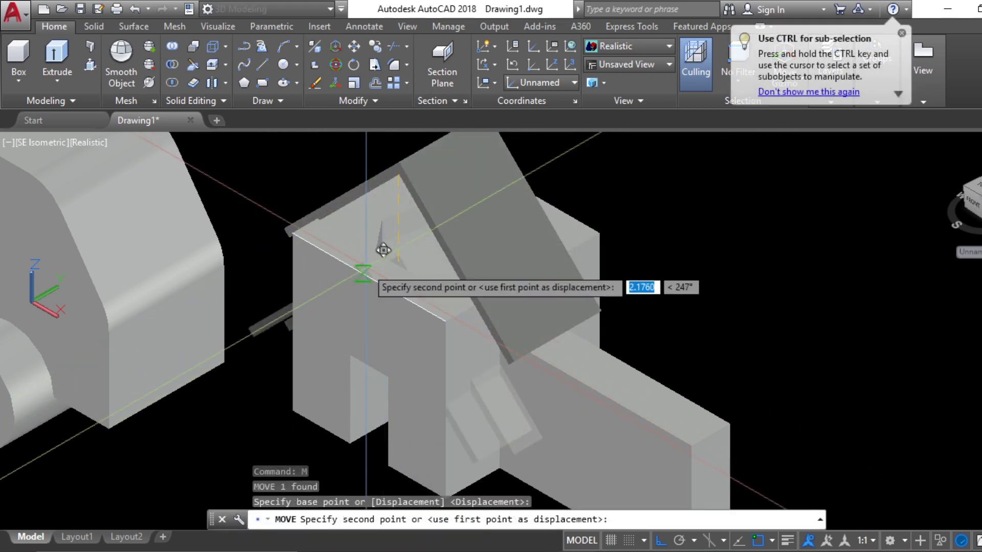
{"action": "left_click", "coordinate": [389, 264]}
{"action": "left_click", "coordinate": [388, 269]}
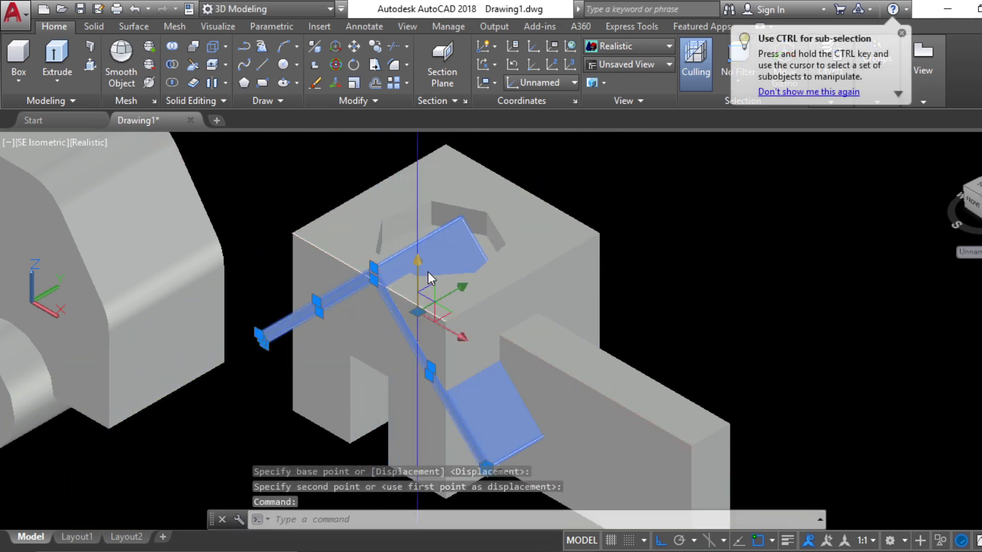
{"action": "type", "text": "m"}
{"action": "key", "text": "Return"}
{"action": "left_click", "coordinate": [977, 212]}
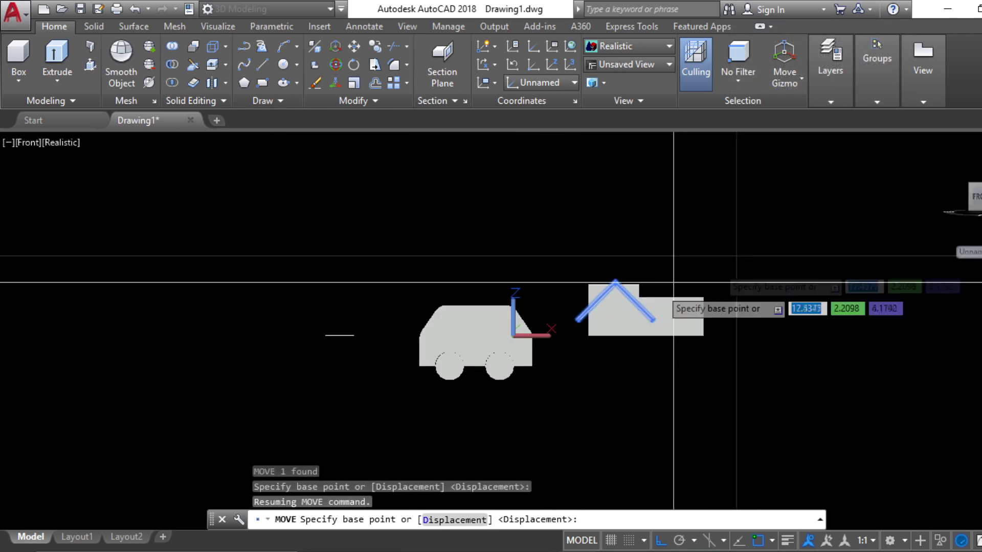
{"action": "scroll", "coordinate": [625, 283], "scroll_direction": "up", "scroll_amount": 3}
{"action": "type", "text": "m"}
{"action": "key", "text": "Return"}
{"action": "left_click", "coordinate": [666, 202]}
{"action": "key", "text": "Escape"}
{"action": "key", "text": "Escape"}
{"action": "key", "text": "Escape"}
{"action": "key", "text": "Escape"}
{"action": "scroll", "coordinate": [606, 272], "scroll_direction": "up", "scroll_amount": 3}
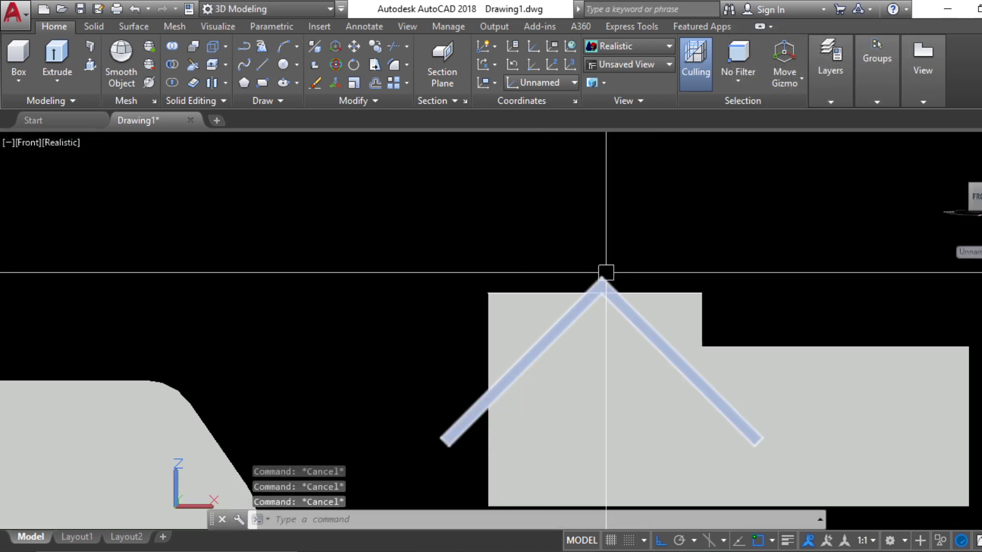
{"action": "key", "text": "Return"}
{"action": "left_click", "coordinate": [621, 246]}
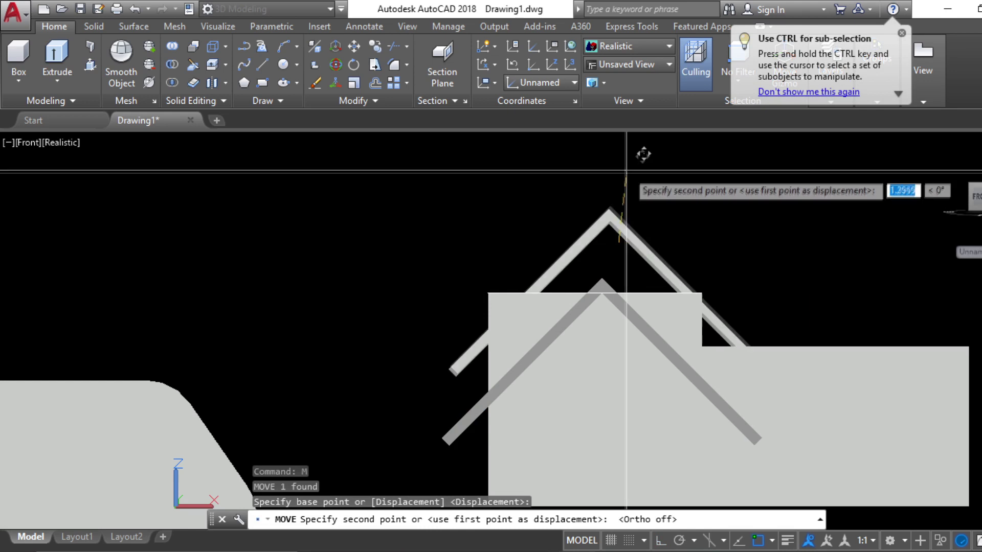
{"action": "key", "text": "F8"}
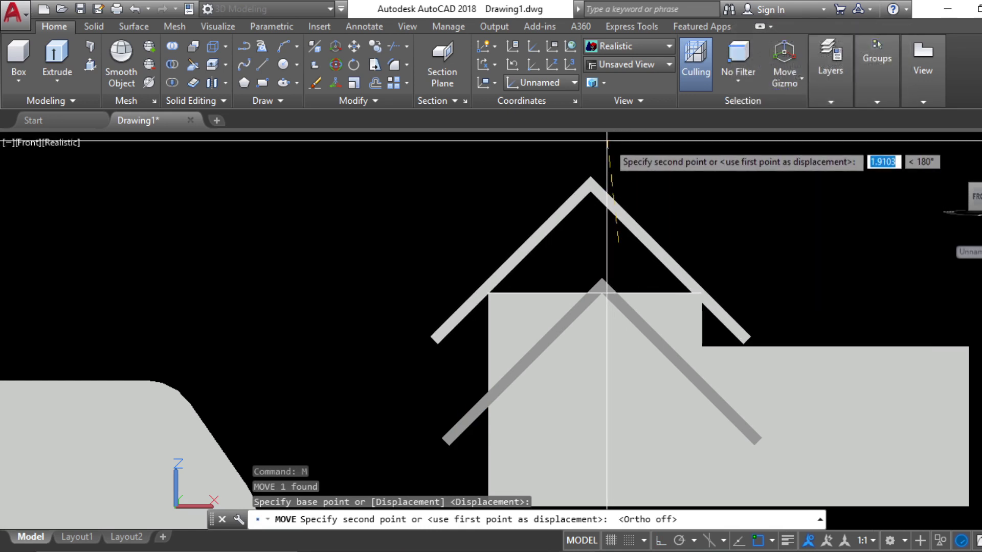
{"action": "middle_click_drag", "start_coordinate": [624, 177], "coordinate": [597, 272]}
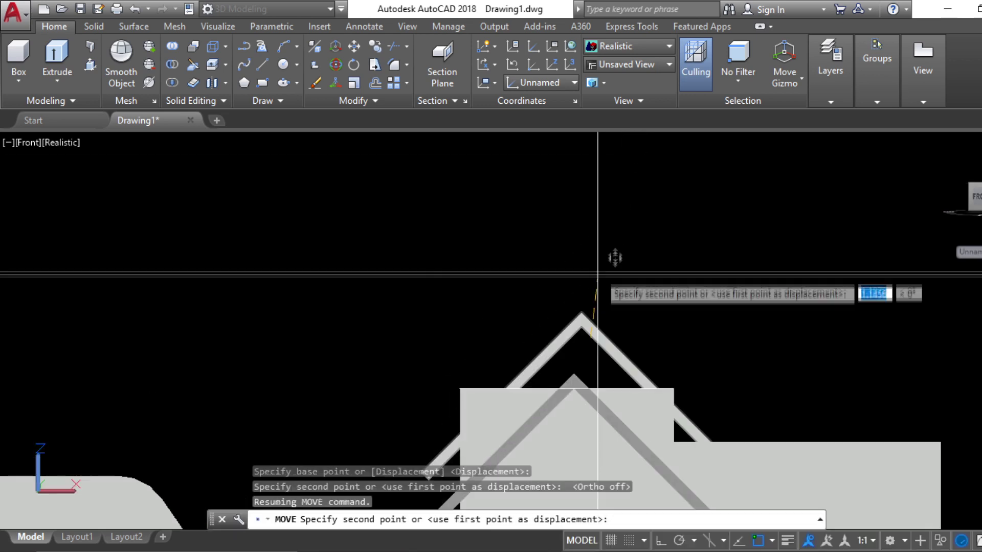
{"action": "key", "text": "Escape"}
{"action": "key", "text": "Escape"}
{"action": "key", "text": "Escape"}
{"action": "key", "text": "Escape"}
Step: Draw a vertical 3D polyline upward from the midpoint of the block's front top edge as a guide
{"action": "left_click", "coordinate": [262, 47]}
{"action": "left_click", "coordinate": [569, 389]}
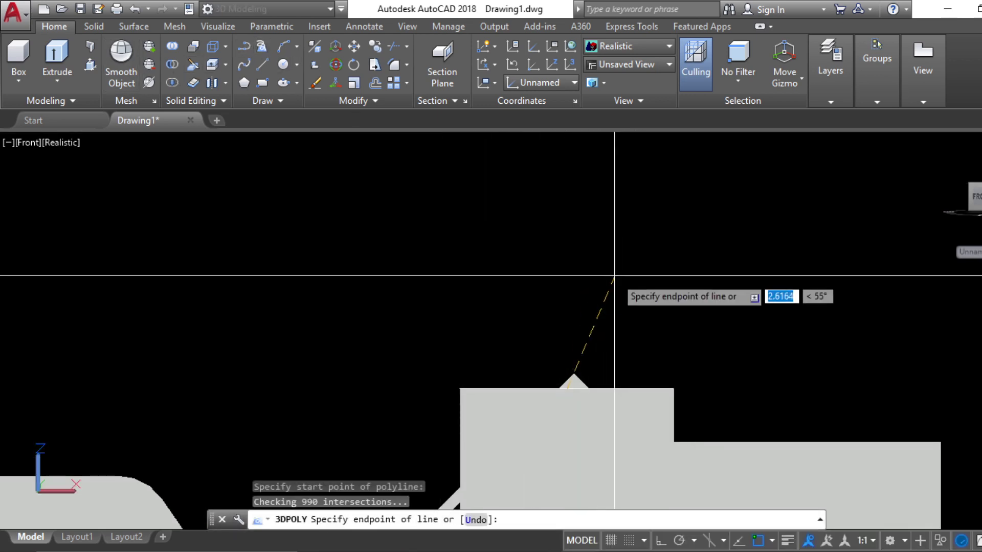
{"action": "left_click", "coordinate": [981, 184]}
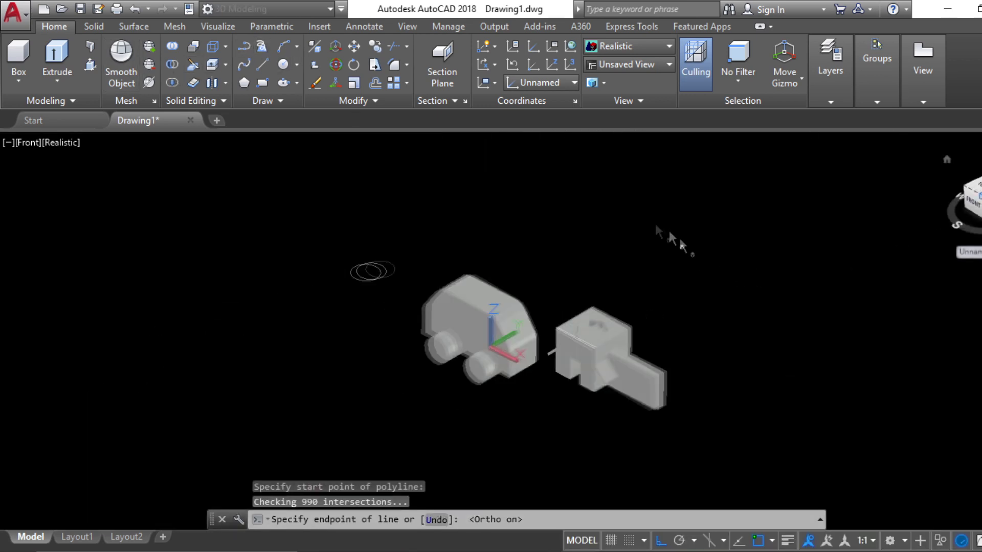
{"action": "left_click", "coordinate": [596, 226]}
{"action": "key", "text": "Escape"}
{"action": "key", "text": "Escape"}
{"action": "key", "text": "Escape"}
{"action": "key", "text": "Escape"}
Step: Move the roof solid by its inner apex straight up along the vertical guide line
{"action": "scroll", "coordinate": [588, 355], "scroll_direction": "up", "scroll_amount": 5}
{"action": "scroll", "coordinate": [636, 387], "scroll_direction": "up", "scroll_amount": 3}
{"action": "left_click", "coordinate": [637, 387]}
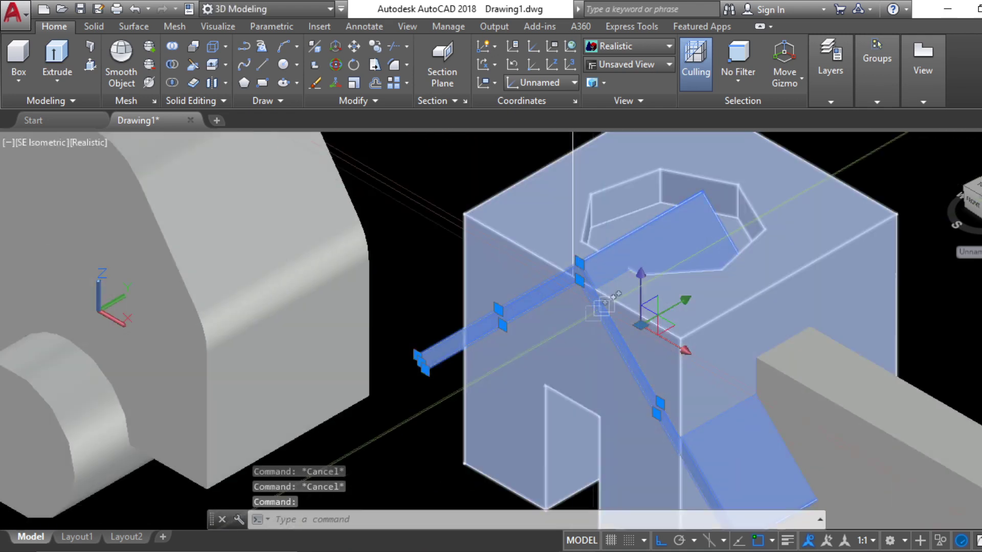
{"action": "type", "text": "m"}
{"action": "key", "text": "Return"}
{"action": "left_click", "coordinate": [578, 279]}
{"action": "left_click", "coordinate": [587, 178]}
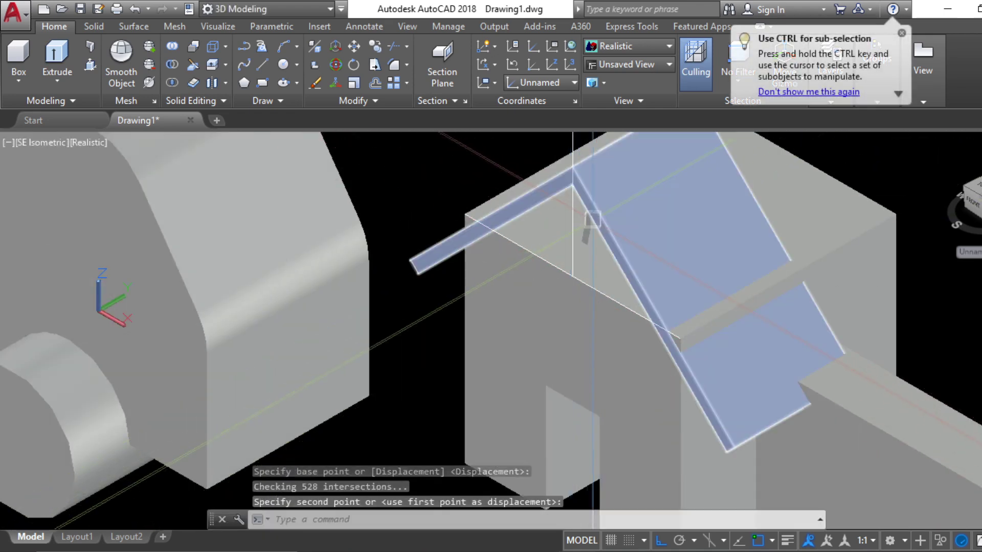
Step: Try to raise the roof solid further by its outer apex along the vertical guide line
{"action": "left_click", "coordinate": [614, 214]}
{"action": "type", "text": "m"}
{"action": "key", "text": "Return"}
{"action": "left_click", "coordinate": [574, 170]}
{"action": "left_click", "coordinate": [572, 153]}
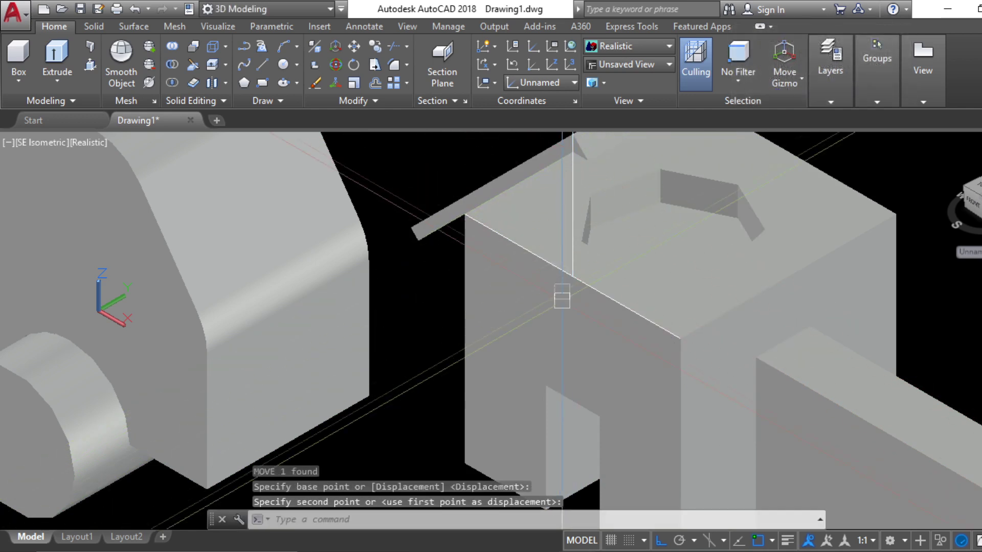
Step: In the front view, move the roof sideways by its apex to line it up with the vertical guide line
{"action": "scroll", "coordinate": [561, 298], "scroll_direction": "down", "scroll_amount": 2}
{"action": "scroll", "coordinate": [602, 207], "scroll_direction": "up", "scroll_amount": 3}
{"action": "left_click", "coordinate": [542, 188]}
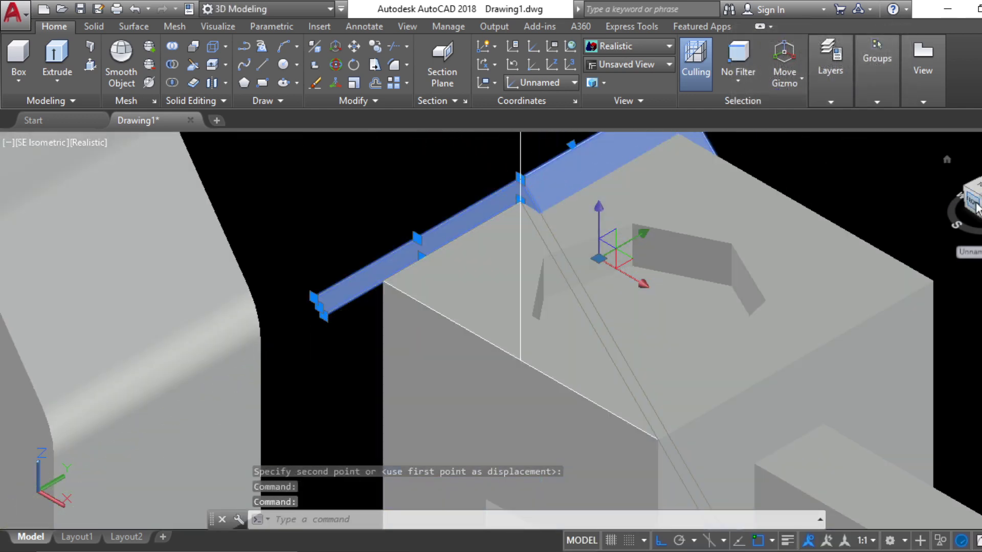
{"action": "left_click", "coordinate": [971, 199]}
{"action": "type", "text": "m"}
{"action": "key", "text": "Return"}
{"action": "left_click", "coordinate": [516, 241]}
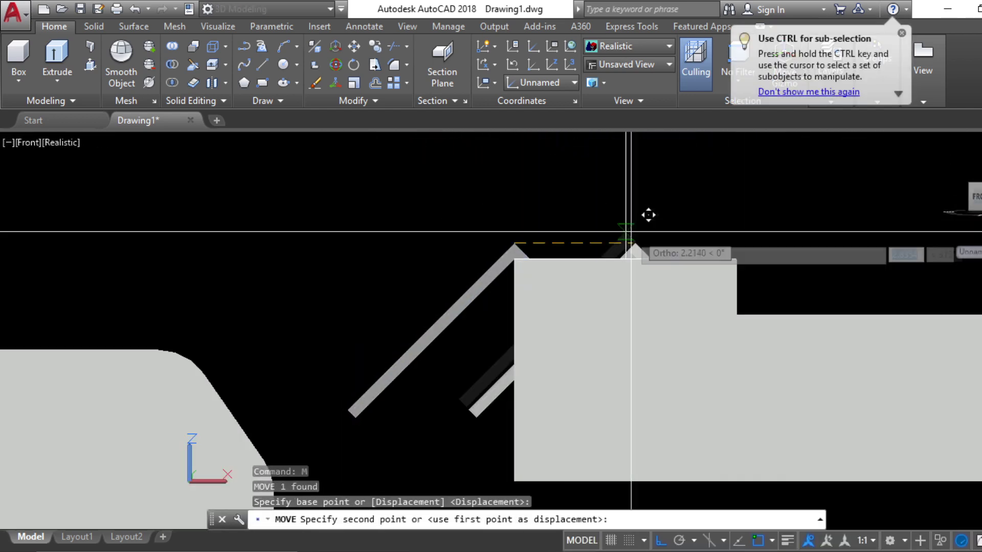
{"action": "left_click", "coordinate": [628, 233]}
Step: Move the roof by its apex straight up until its slopes rest on the block's two top corners
{"action": "left_click", "coordinate": [637, 247]}
{"action": "middle_click_drag", "start_coordinate": [657, 252], "coordinate": [566, 304]}
{"action": "type", "text": "m"}
{"action": "key", "text": "Return"}
{"action": "left_click", "coordinate": [536, 304]}
{"action": "left_click", "coordinate": [538, 201]}
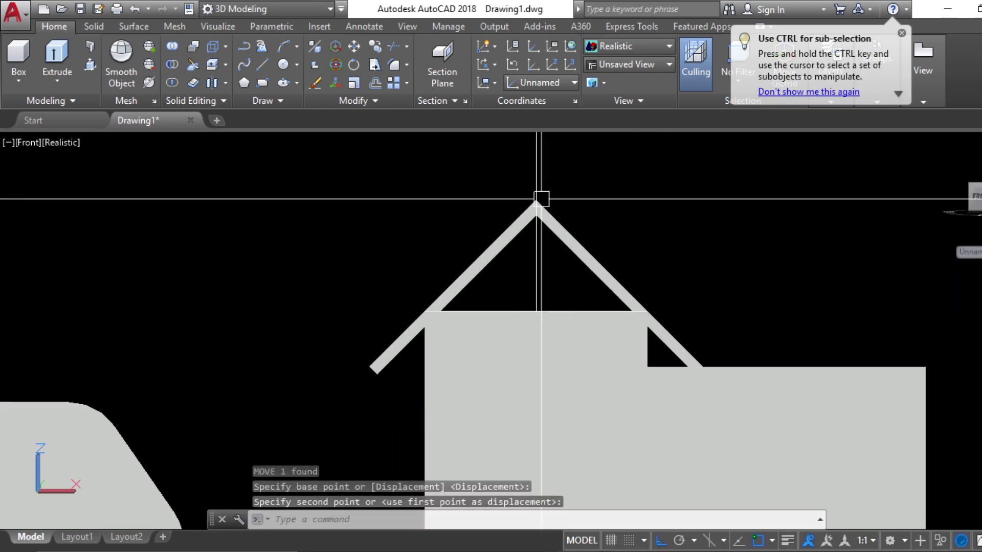
{"action": "type", "text": "m"}
{"action": "key", "text": "Return"}
{"action": "left_click", "coordinate": [536, 215]}
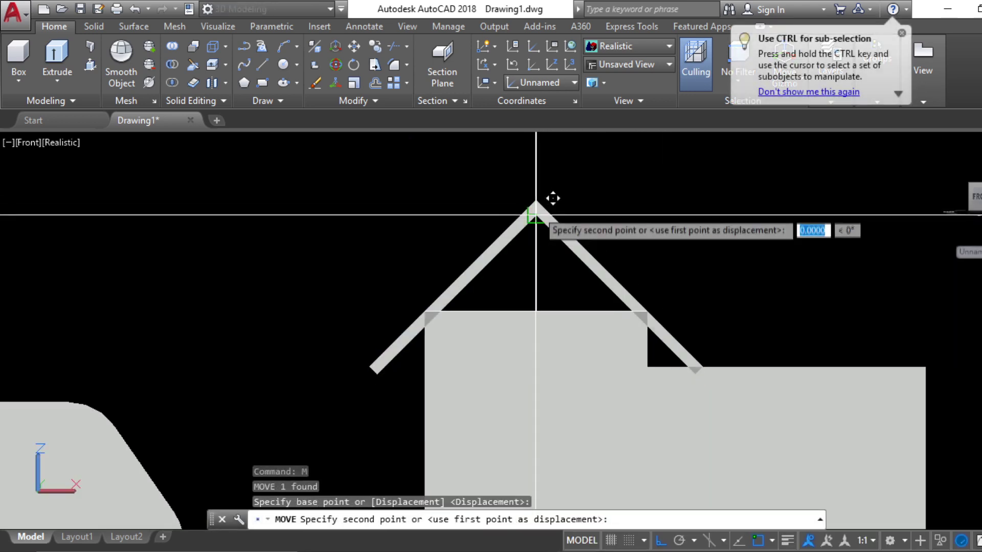
{"action": "left_click", "coordinate": [537, 212]}
Step: Examine how the roof sits on the block from the southeast isometric view
{"action": "scroll", "coordinate": [537, 213], "scroll_direction": "down", "scroll_amount": 5}
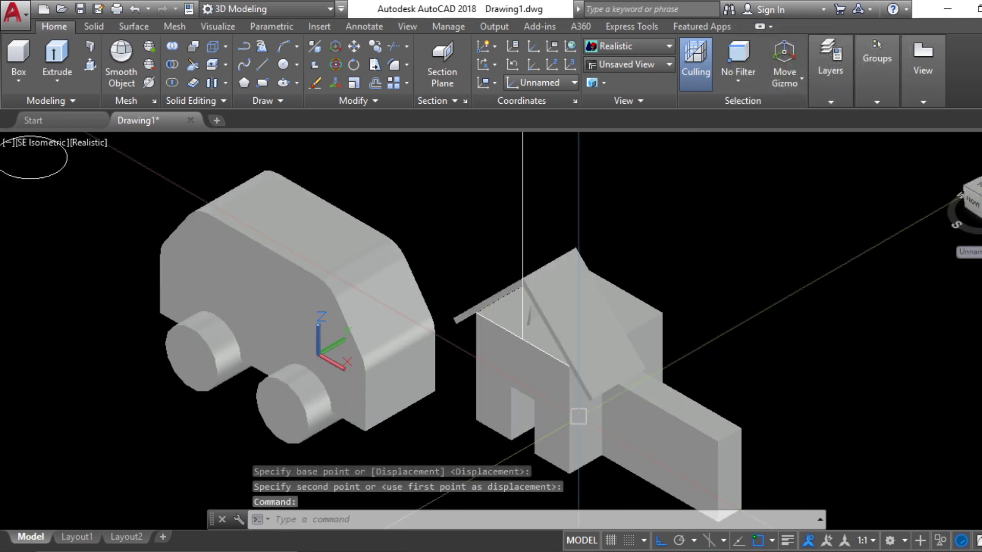
{"action": "scroll", "coordinate": [539, 341], "scroll_direction": "up", "scroll_amount": 6}
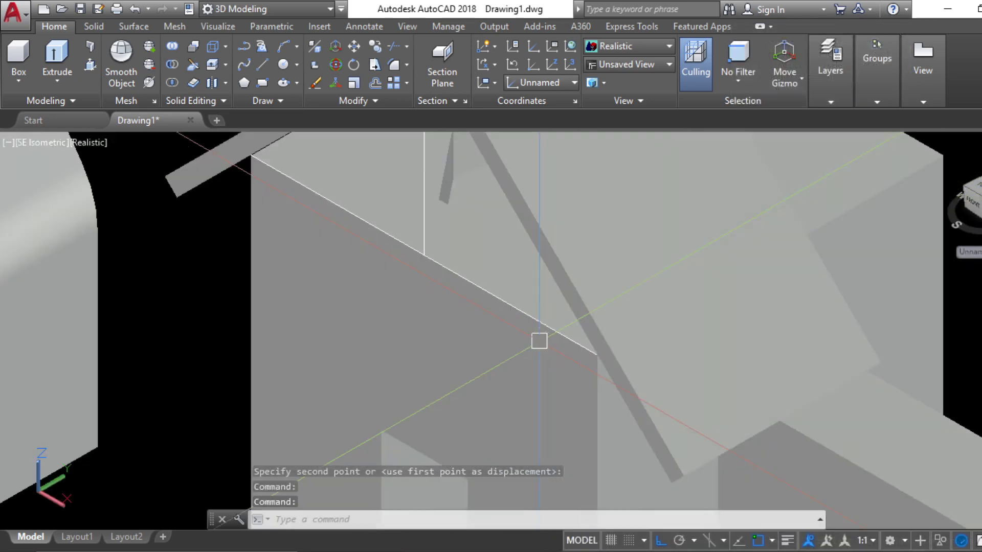
{"action": "scroll", "coordinate": [539, 341], "scroll_direction": "down", "scroll_amount": 2}
{"action": "key", "text": "Escape"}
{"action": "key", "text": "Escape"}
{"action": "key", "text": "Escape"}
{"action": "scroll", "coordinate": [498, 253], "scroll_direction": "down", "scroll_amount": 6}
{"action": "scroll", "coordinate": [577, 305], "scroll_direction": "up", "scroll_amount": 5}
{"action": "middle_click_drag", "start_coordinate": [415, 245], "coordinate": [415, 289]}
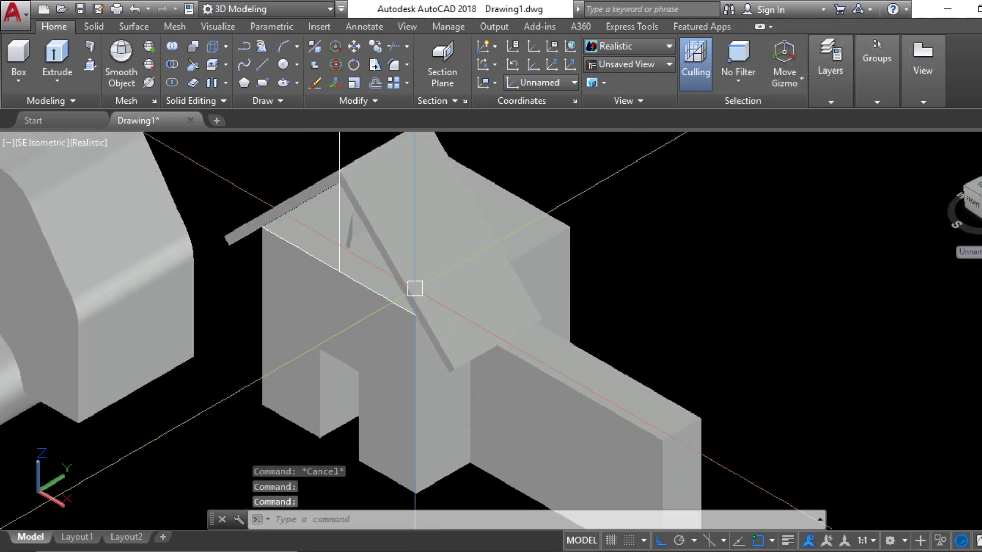
{"action": "key", "text": "Escape"}
{"action": "key", "text": "Escape"}
{"action": "key", "text": "Return"}
{"action": "scroll", "coordinate": [396, 285], "scroll_direction": "up", "scroll_amount": 3}
{"action": "left_click", "coordinate": [394, 273]}
{"action": "key", "text": "Escape"}
{"action": "type", "text": "press"}
{"action": "key", "text": "Escape"}
{"action": "key", "text": "Escape"}
{"action": "key", "text": "Escape"}
Step: Presspull the roof's front gable face outward about 1.47 units to overhang the block's front
{"action": "type", "text": "pr"}
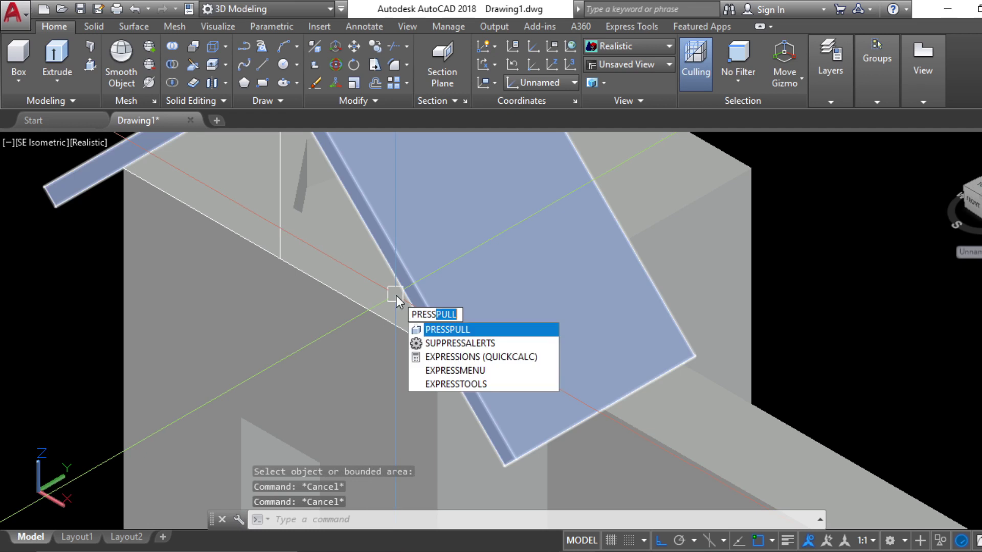
{"action": "key", "text": "Return"}
{"action": "scroll", "coordinate": [416, 289], "scroll_direction": "down", "scroll_amount": 2}
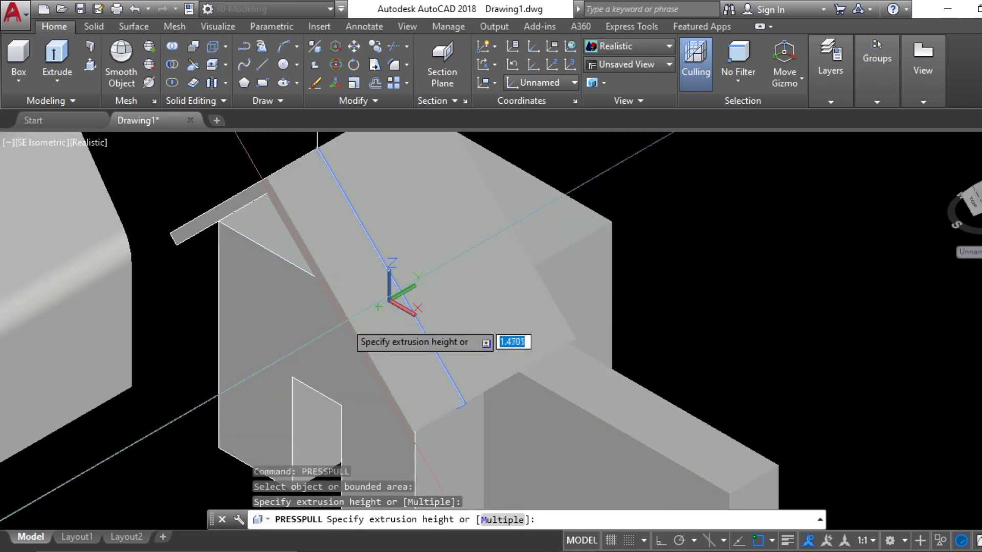
{"action": "key", "text": "Escape"}
{"action": "key", "text": "Escape"}
{"action": "scroll", "coordinate": [587, 283], "scroll_direction": "down", "scroll_amount": 5}
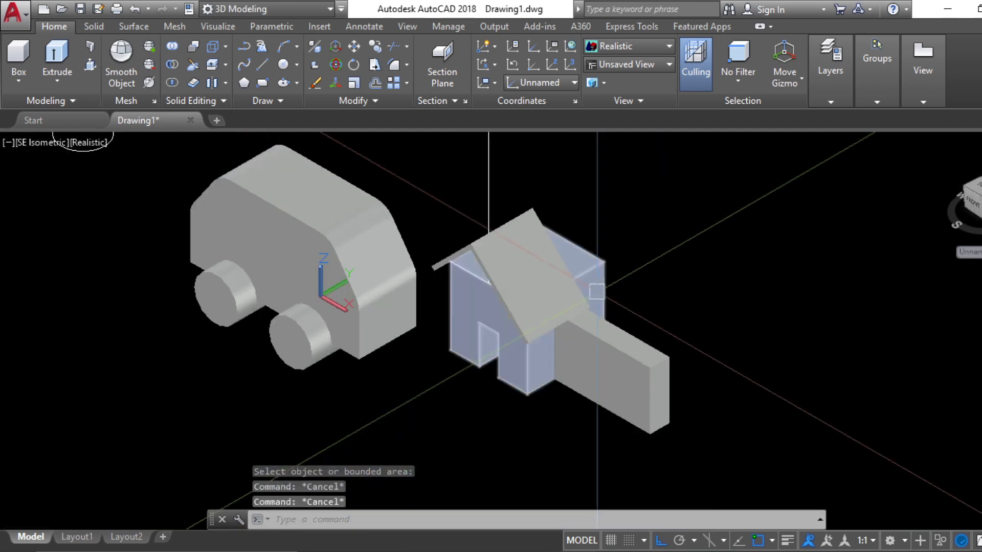
Step: Switch to the southwest isometric view and look closely at the front end of the roof's left slope
{"action": "scroll", "coordinate": [863, 220], "scroll_direction": "up", "scroll_amount": 7}
{"action": "left_click", "coordinate": [978, 207]}
{"action": "scroll", "coordinate": [634, 346], "scroll_direction": "up", "scroll_amount": 4}
{"action": "left_click", "coordinate": [971, 186]}
{"action": "scroll", "coordinate": [585, 285], "scroll_direction": "up", "scroll_amount": 4}
{"action": "scroll", "coordinate": [586, 285], "scroll_direction": "up", "scroll_amount": 1}
{"action": "middle_click_drag", "start_coordinate": [667, 323], "coordinate": [699, 353]}
{"action": "scroll", "coordinate": [655, 221], "scroll_direction": "up", "scroll_amount": 3}
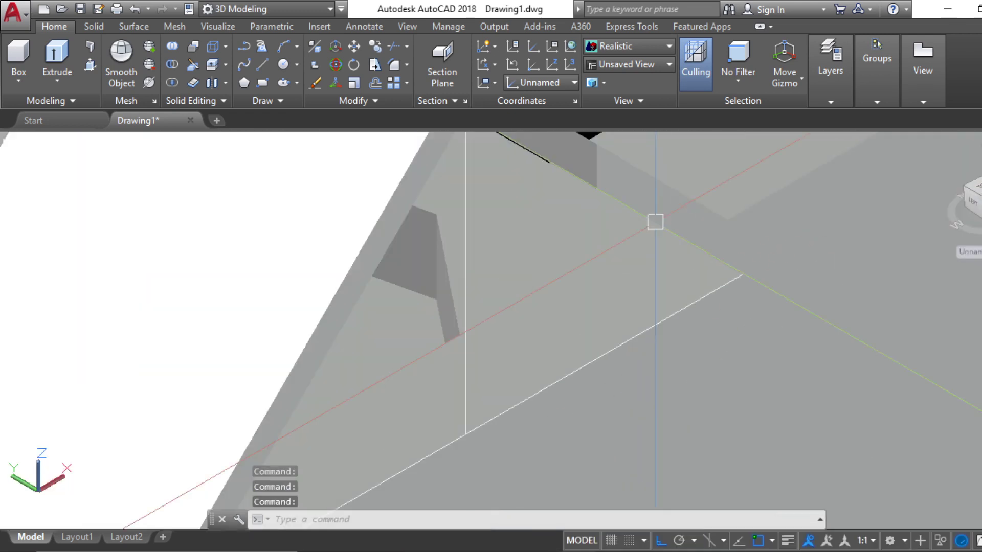
{"action": "scroll", "coordinate": [655, 222], "scroll_direction": "down", "scroll_amount": 4}
{"action": "key", "text": "Return"}
{"action": "scroll", "coordinate": [624, 289], "scroll_direction": "up", "scroll_amount": 4}
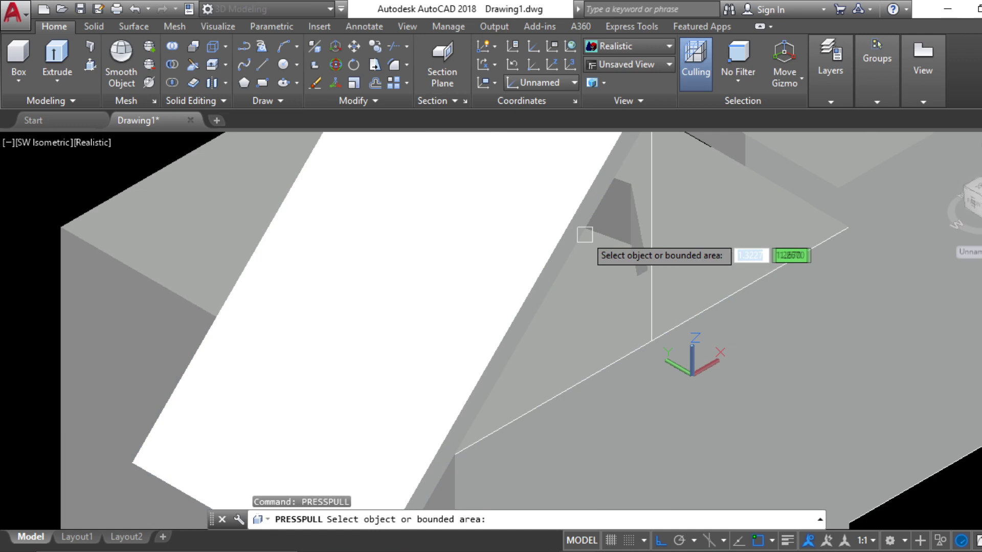
{"action": "key", "text": "Escape"}
{"action": "key", "text": "Escape"}
{"action": "key", "text": "Escape"}
Step: Presspull the front end face of the roof's left slope outward so it overhangs the block's front
{"action": "type", "text": "p"}
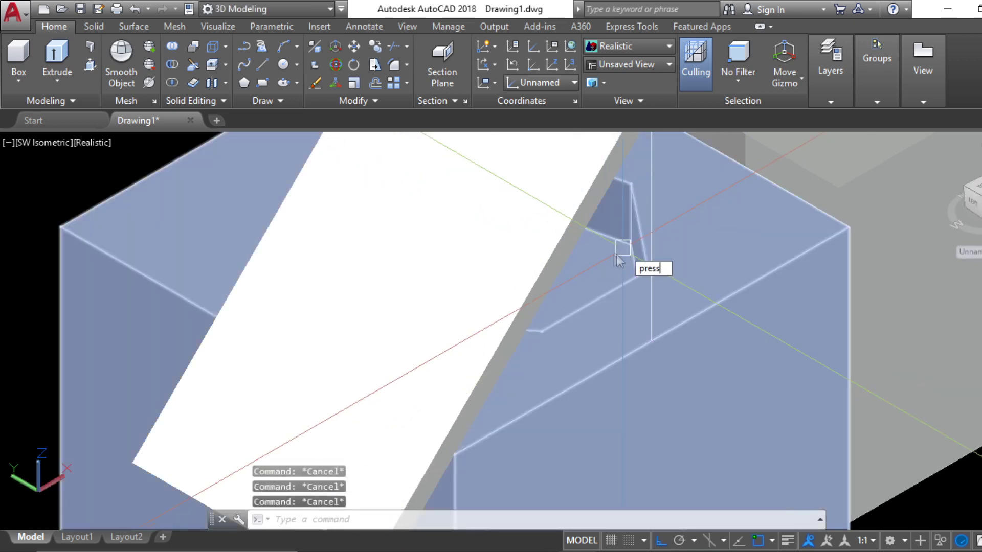
{"action": "type", "text": "ress"}
{"action": "key", "text": "Return"}
{"action": "left_click", "coordinate": [567, 255]}
{"action": "scroll", "coordinate": [596, 272], "scroll_direction": "down", "scroll_amount": 4}
{"action": "scroll", "coordinate": [625, 290], "scroll_direction": "up", "scroll_amount": 1}
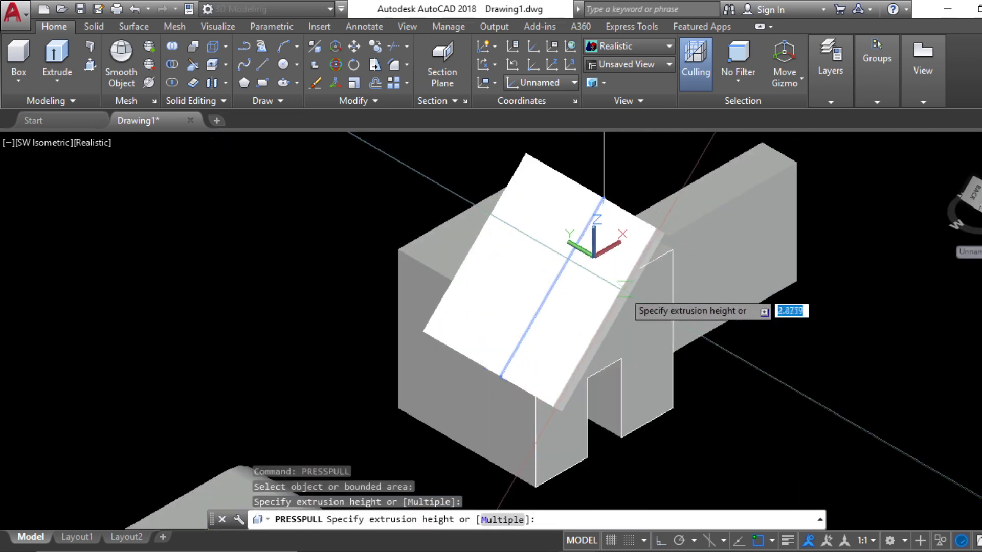
{"action": "left_click", "coordinate": [535, 487]}
{"action": "middle_click_drag", "start_coordinate": [606, 395], "coordinate": [591, 383]}
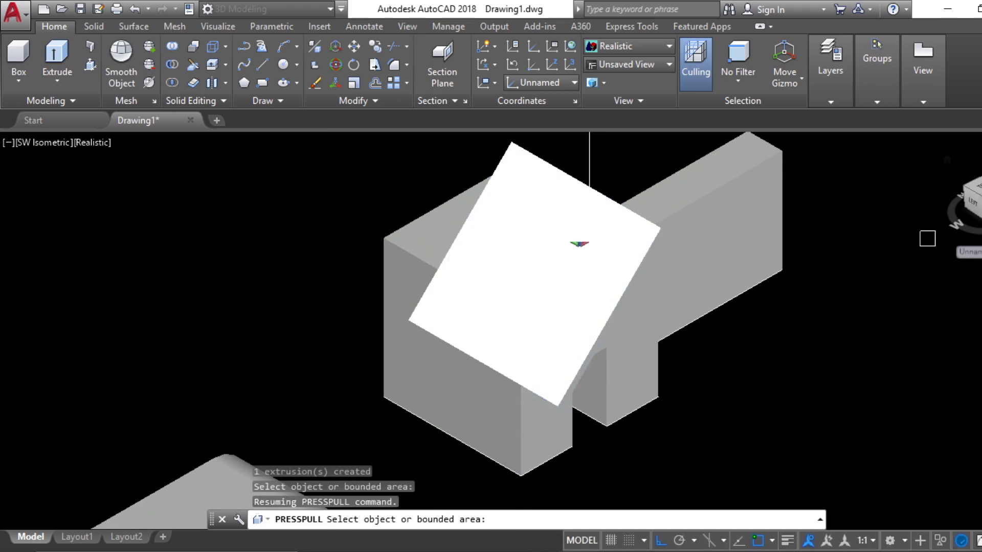
{"action": "key", "text": "Escape"}
{"action": "key", "text": "Escape"}
{"action": "key", "text": "Escape"}
Step: Examine the roof's front gable end from the southeast isometric view, then return to the southwest isometric view
{"action": "scroll", "coordinate": [590, 246], "scroll_direction": "down", "scroll_amount": 4}
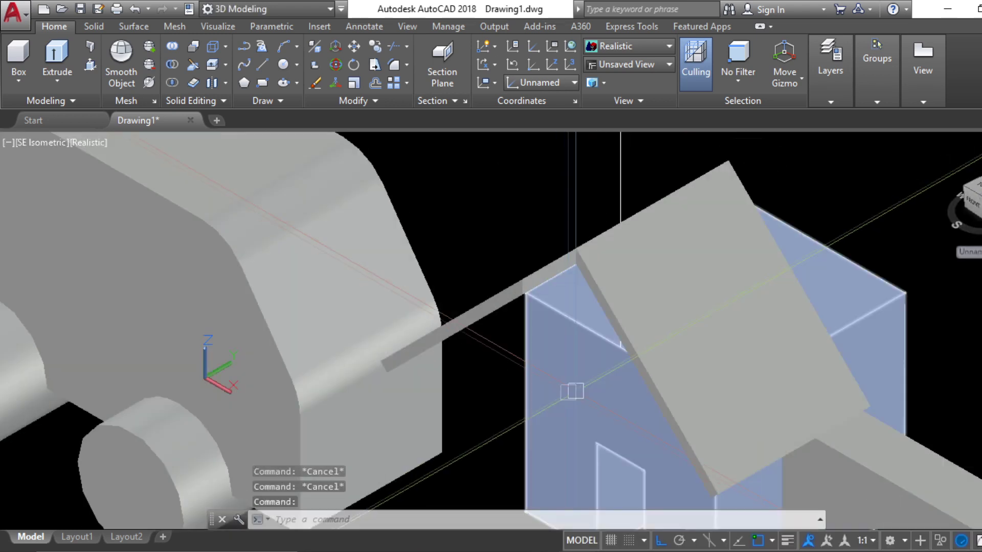
{"action": "scroll", "coordinate": [506, 281], "scroll_direction": "up", "scroll_amount": 4}
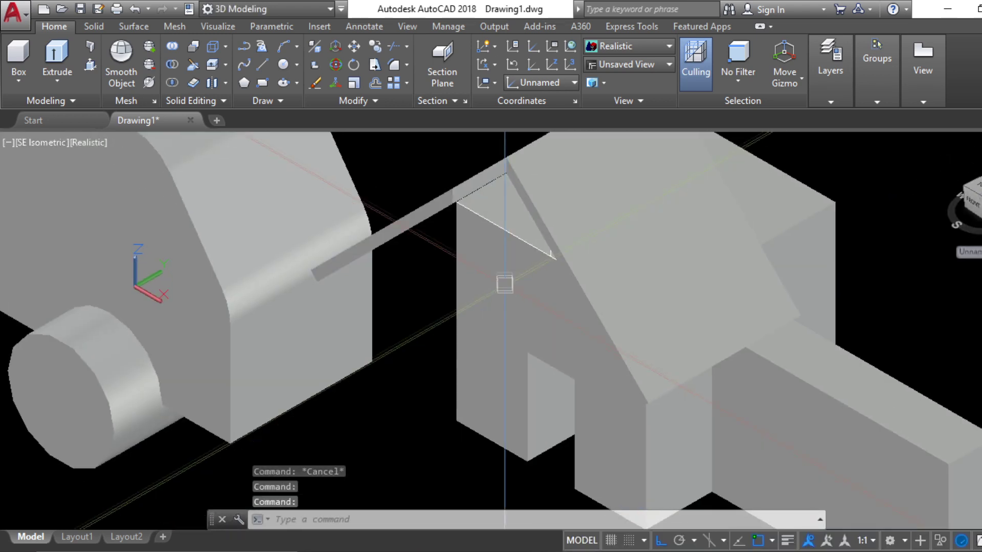
{"action": "middle_click_drag", "start_coordinate": [506, 189], "coordinate": [504, 320]}
{"action": "scroll", "coordinate": [503, 321], "scroll_direction": "up", "scroll_amount": 3}
{"action": "scroll", "coordinate": [517, 252], "scroll_direction": "down", "scroll_amount": 2}
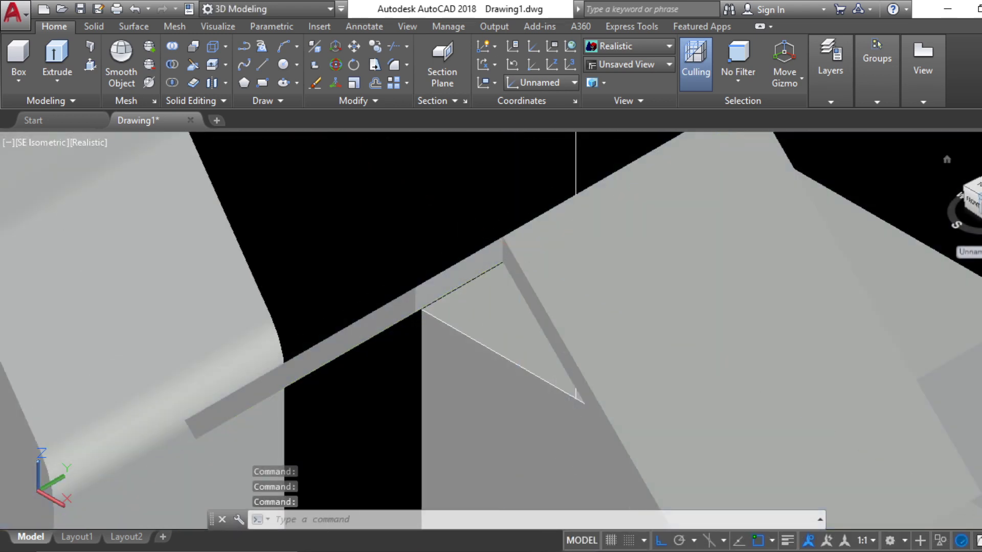
{"action": "left_click", "coordinate": [976, 202]}
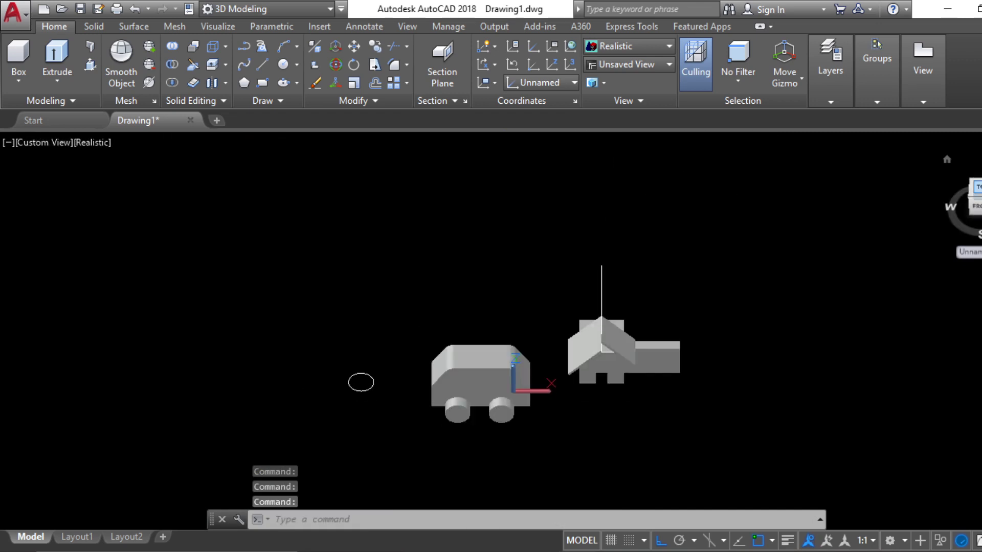
{"action": "left_click", "coordinate": [971, 211]}
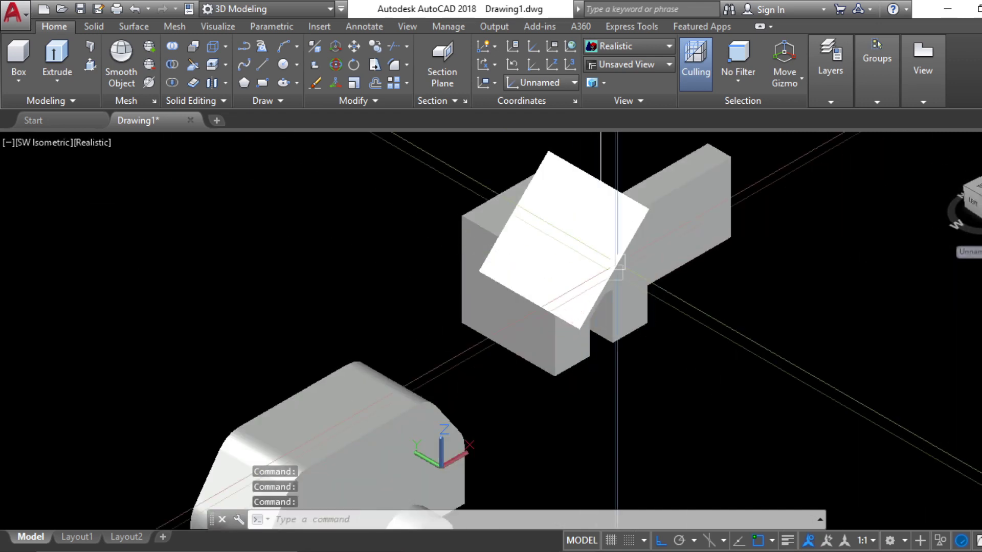
Step: Change the roof's color to blue in its quick properties
{"action": "left_click", "coordinate": [629, 259]}
{"action": "right_click", "coordinate": [646, 259]}
{"action": "left_click", "coordinate": [680, 535]}
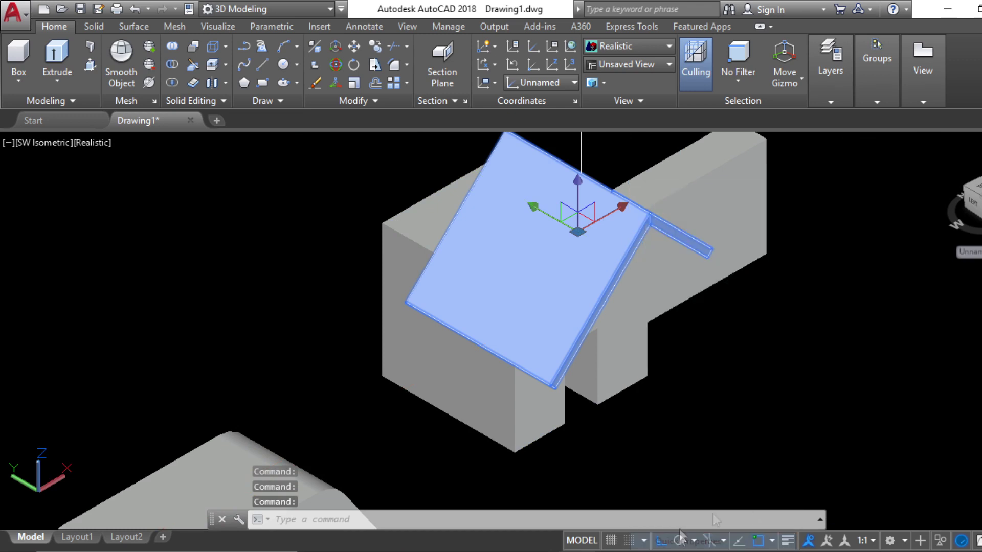
{"action": "left_click", "coordinate": [796, 320]}
{"action": "left_click", "coordinate": [785, 417]}
{"action": "key", "text": "Escape"}
{"action": "key", "text": "Escape"}
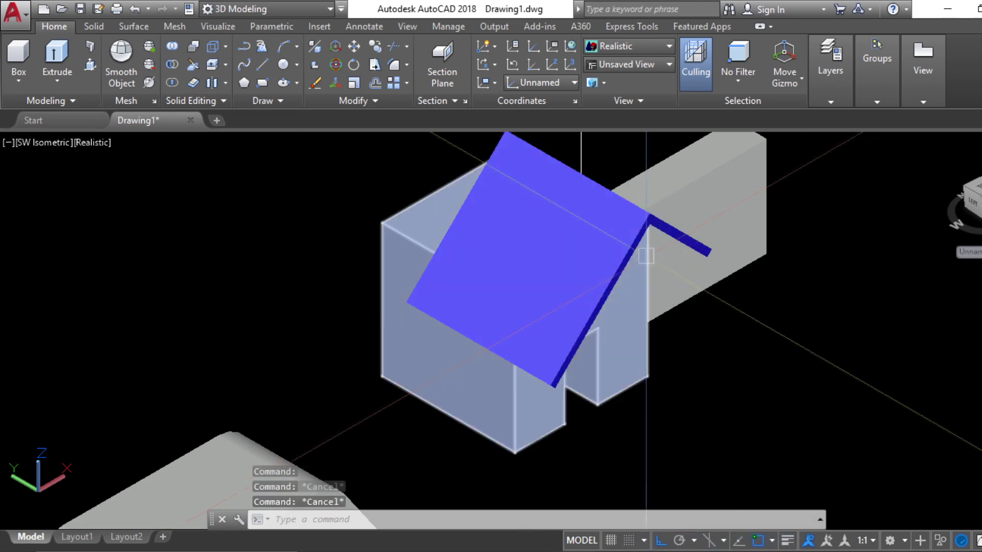
Step: From the southeast isometric view, presspull the left slope's remaining front end face to the roof's front ridge corner
{"action": "scroll", "coordinate": [646, 256], "scroll_direction": "up", "scroll_amount": 6}
{"action": "scroll", "coordinate": [643, 247], "scroll_direction": "down", "scroll_amount": 6}
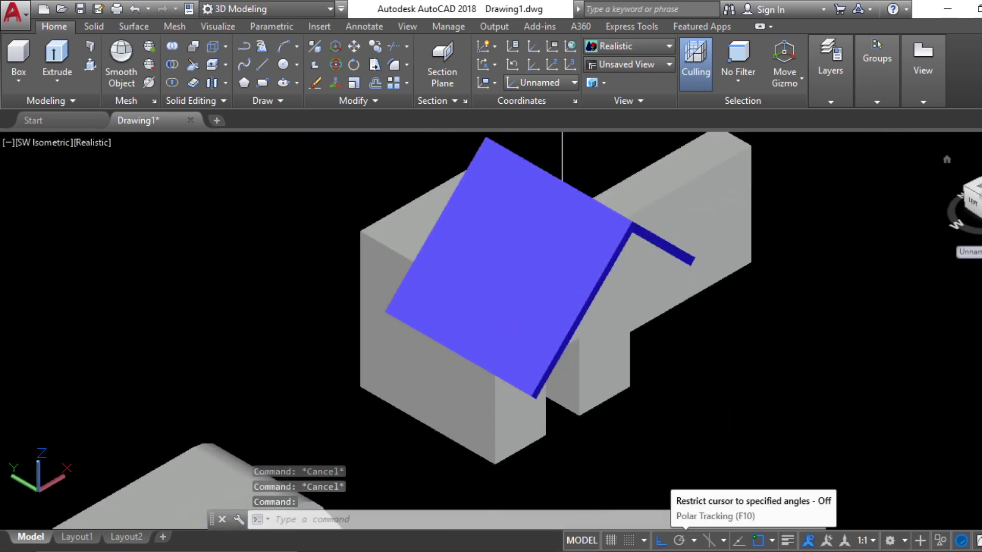
{"action": "left_click", "coordinate": [979, 186]}
{"action": "scroll", "coordinate": [546, 375], "scroll_direction": "up", "scroll_amount": 10}
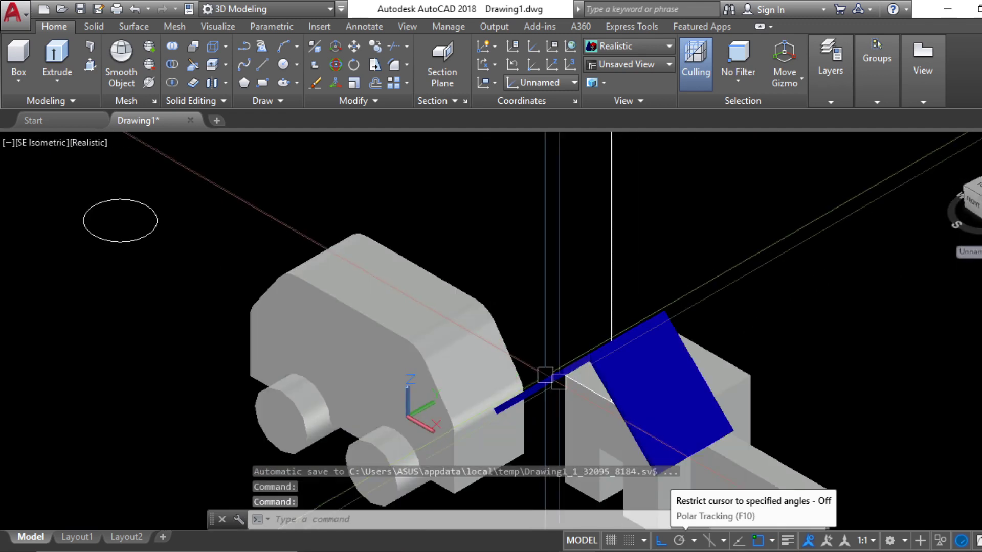
{"action": "key", "text": "Escape"}
{"action": "key", "text": "Escape"}
{"action": "key", "text": "Escape"}
{"action": "type", "text": "presspull"}
{"action": "key", "text": "Return"}
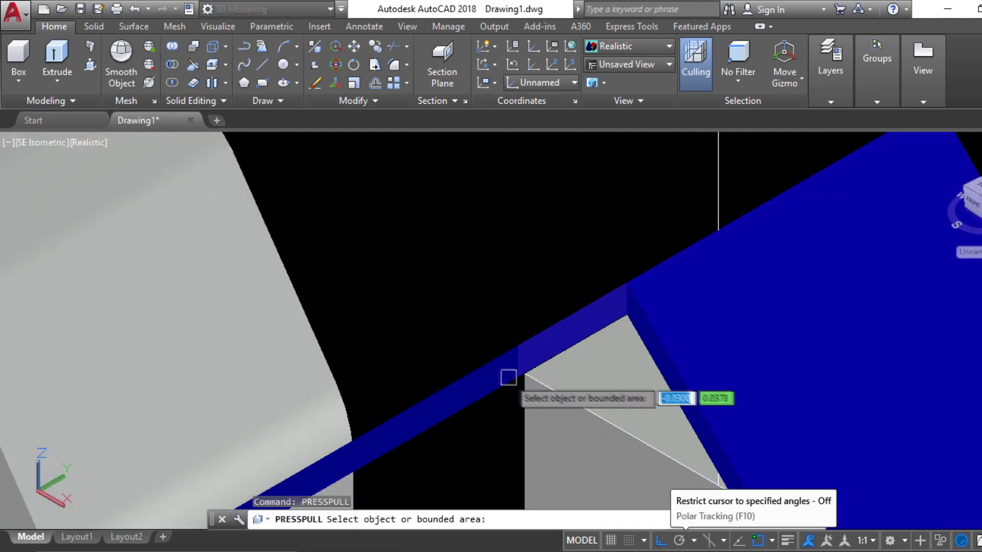
{"action": "left_click", "coordinate": [508, 377]}
{"action": "left_click", "coordinate": [628, 281]}
{"action": "scroll", "coordinate": [629, 282], "scroll_direction": "down", "scroll_amount": 5}
{"action": "middle_click_drag", "start_coordinate": [724, 380], "coordinate": [586, 303]}
{"action": "key", "text": "Escape"}
{"action": "key", "text": "Escape"}
{"action": "key", "text": "Escape"}
{"action": "scroll", "coordinate": [563, 231], "scroll_direction": "down", "scroll_amount": 6}
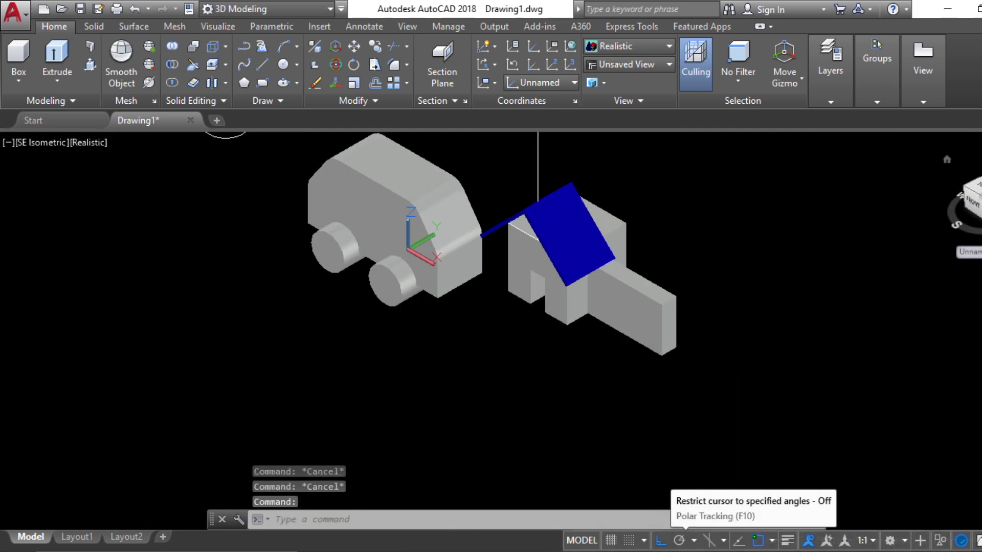
Step: From the northeast isometric view, presspull the back end face of the slope above the wall outward past the block's rear
{"action": "left_click", "coordinate": [980, 193]}
{"action": "scroll", "coordinate": [445, 399], "scroll_direction": "up", "scroll_amount": 7}
{"action": "key", "text": "Escape"}
{"action": "type", "text": "pre"}
{"action": "key", "text": "Down"}
{"action": "key", "text": "Return"}
{"action": "scroll", "coordinate": [467, 188], "scroll_direction": "up", "scroll_amount": 5}
{"action": "left_click", "coordinate": [467, 191]}
{"action": "scroll", "coordinate": [470, 215], "scroll_direction": "down", "scroll_amount": 4}
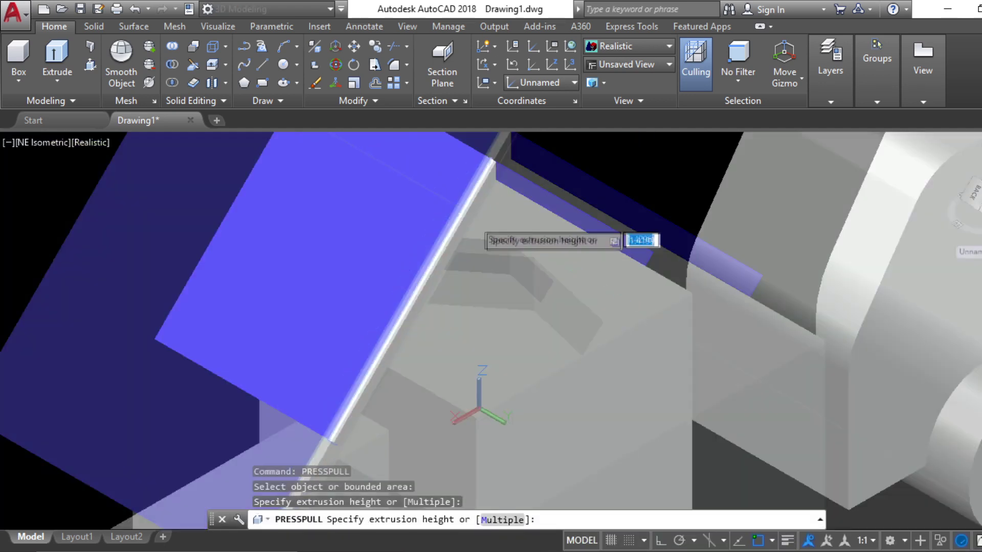
{"action": "scroll", "coordinate": [475, 226], "scroll_direction": "down", "scroll_amount": 4}
{"action": "scroll", "coordinate": [473, 314], "scroll_direction": "up", "scroll_amount": 3}
{"action": "scroll", "coordinate": [514, 358], "scroll_direction": "down", "scroll_amount": 3}
{"action": "left_click", "coordinate": [508, 395]}
{"action": "scroll", "coordinate": [522, 281], "scroll_direction": "up", "scroll_amount": 2}
{"action": "key", "text": "Escape"}
{"action": "key", "text": "Escape"}
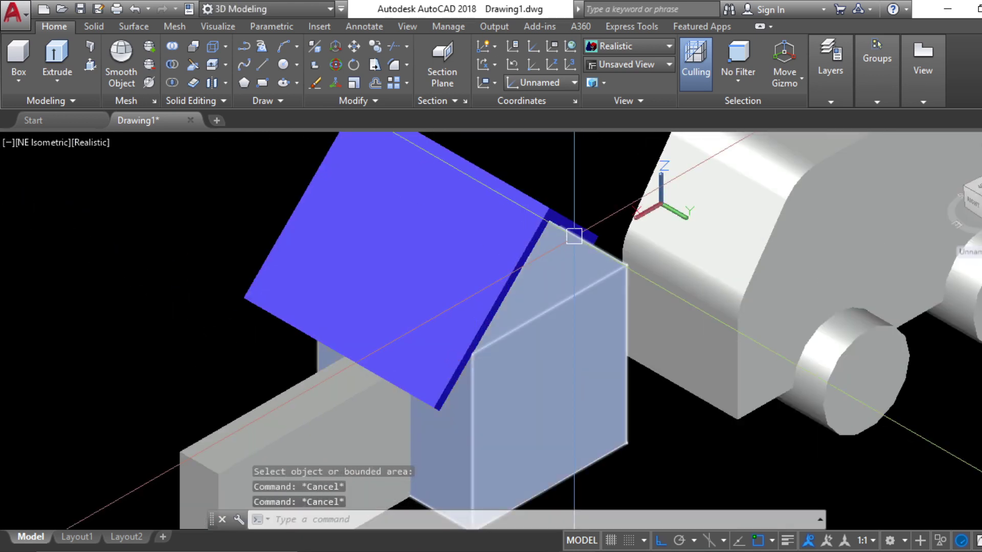
Step: Presspull the back end face of the other roof slope outward to match the rear overhang
{"action": "scroll", "coordinate": [574, 235], "scroll_direction": "up", "scroll_amount": 3}
{"action": "type", "text": "pr"}
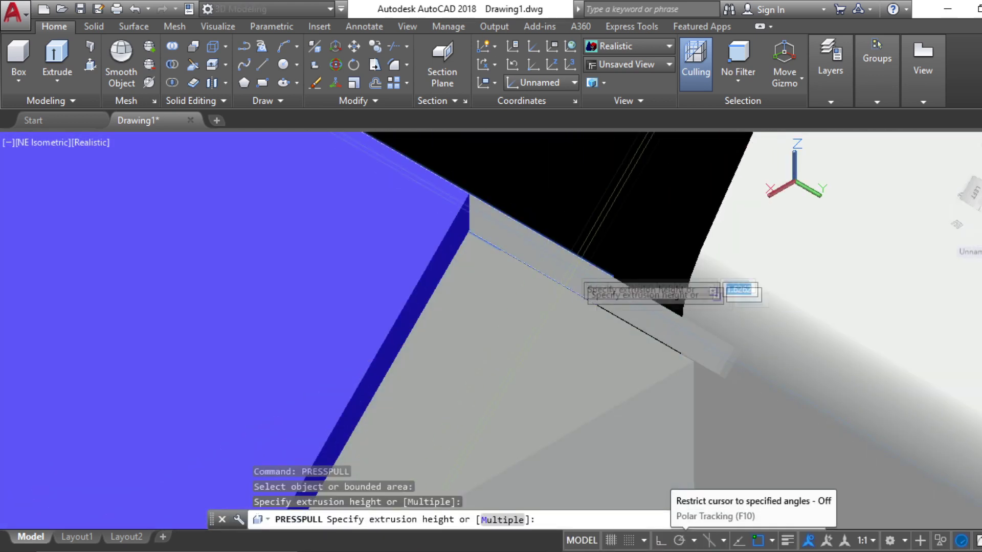
{"action": "scroll", "coordinate": [580, 283], "scroll_direction": "down", "scroll_amount": 4}
{"action": "left_click", "coordinate": [628, 450]}
{"action": "scroll", "coordinate": [598, 348], "scroll_direction": "down", "scroll_amount": 4}
{"action": "scroll", "coordinate": [593, 358], "scroll_direction": "up", "scroll_amount": 5}
{"action": "key", "text": "Escape"}
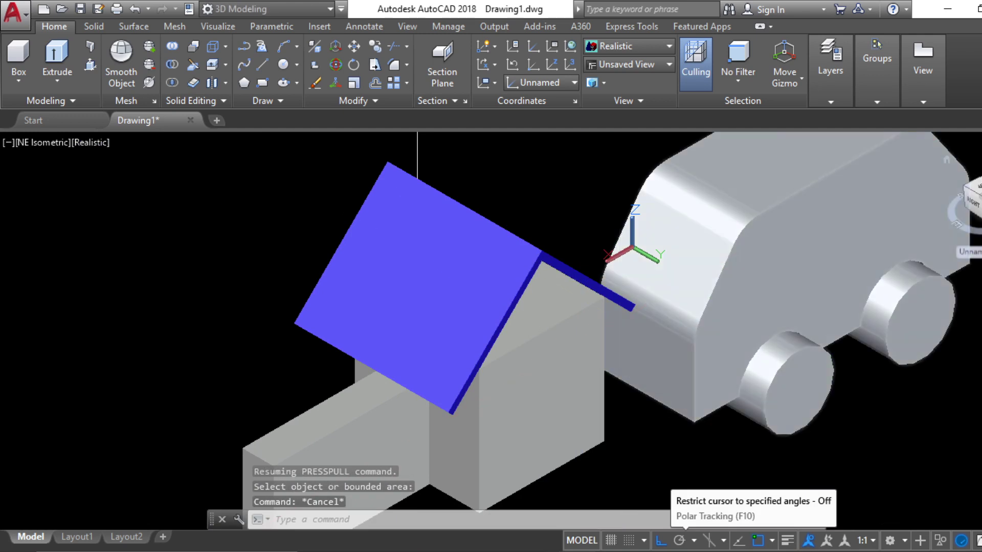
Step: Return to the southeast isometric view and erase the vertical guide line at the house's front
{"action": "middle_click_drag", "start_coordinate": [418, 266], "coordinate": [502, 267], "text": "shift"}
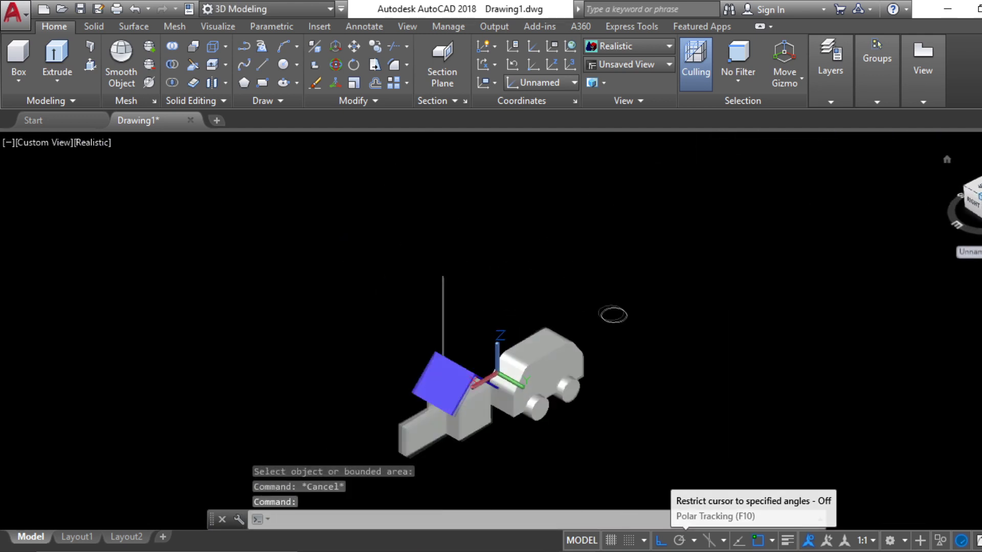
{"action": "left_click", "coordinate": [965, 188]}
{"action": "scroll", "coordinate": [621, 404], "scroll_direction": "up", "scroll_amount": 6}
{"action": "middle_click_drag", "start_coordinate": [622, 412], "coordinate": [602, 317]}
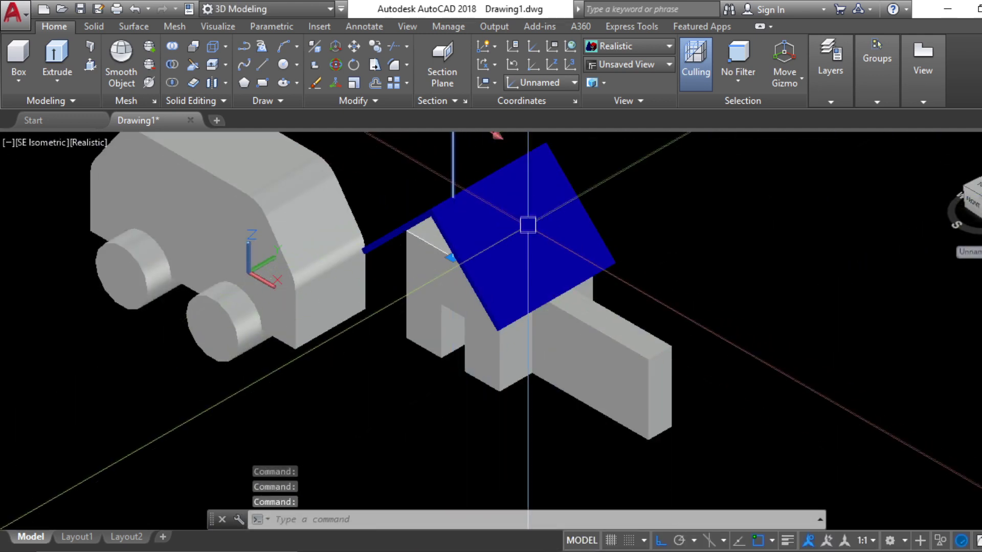
{"action": "type", "text": "e"}
{"action": "key", "text": "Return"}
Step: Examine the house and its adjoining wall up close, then view them from the front
{"action": "scroll", "coordinate": [452, 263], "scroll_direction": "up", "scroll_amount": 6}
{"action": "scroll", "coordinate": [453, 266], "scroll_direction": "down", "scroll_amount": 4}
{"action": "middle_click_drag", "start_coordinate": [481, 320], "coordinate": [488, 370]}
{"action": "scroll", "coordinate": [450, 291], "scroll_direction": "down", "scroll_amount": 4}
{"action": "scroll", "coordinate": [500, 320], "scroll_direction": "up", "scroll_amount": 3}
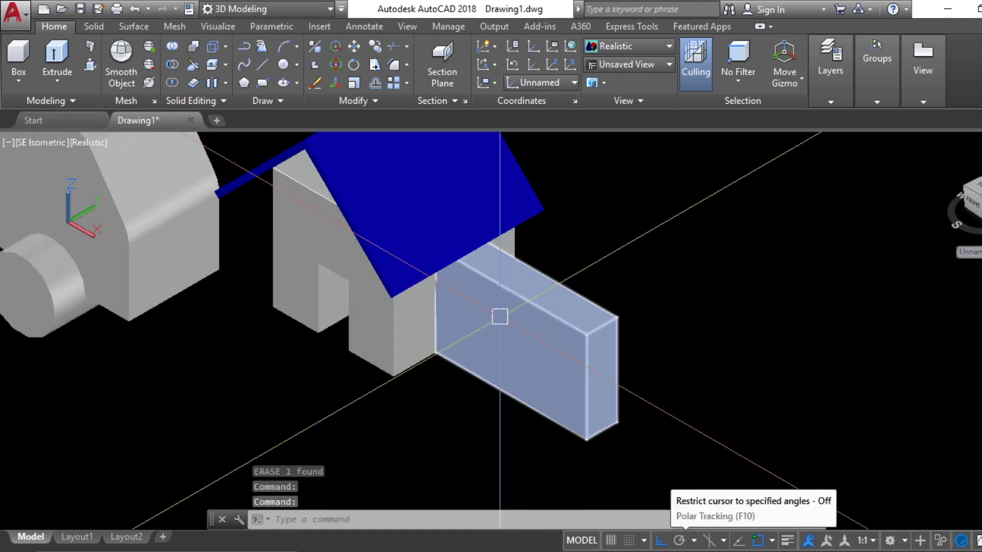
{"action": "left_click", "coordinate": [971, 200]}
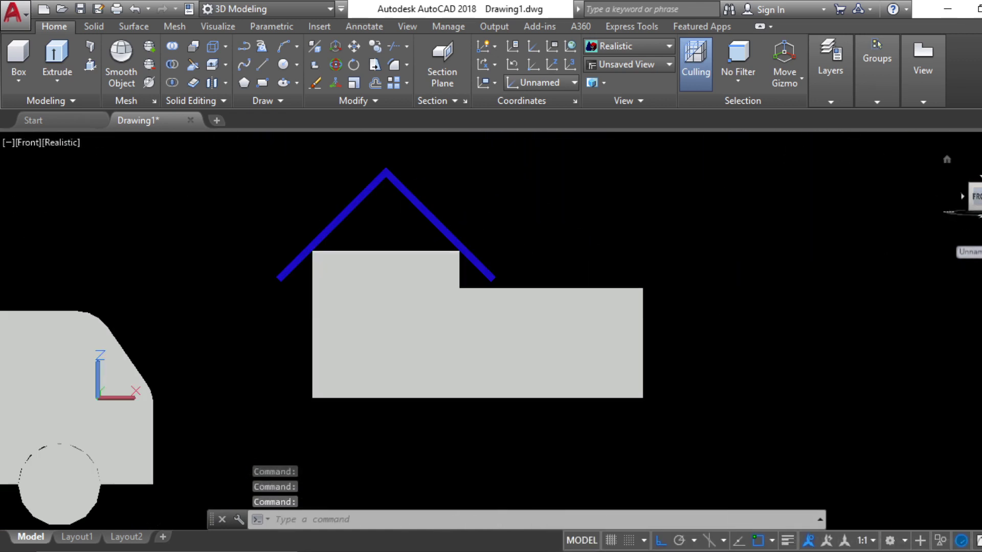